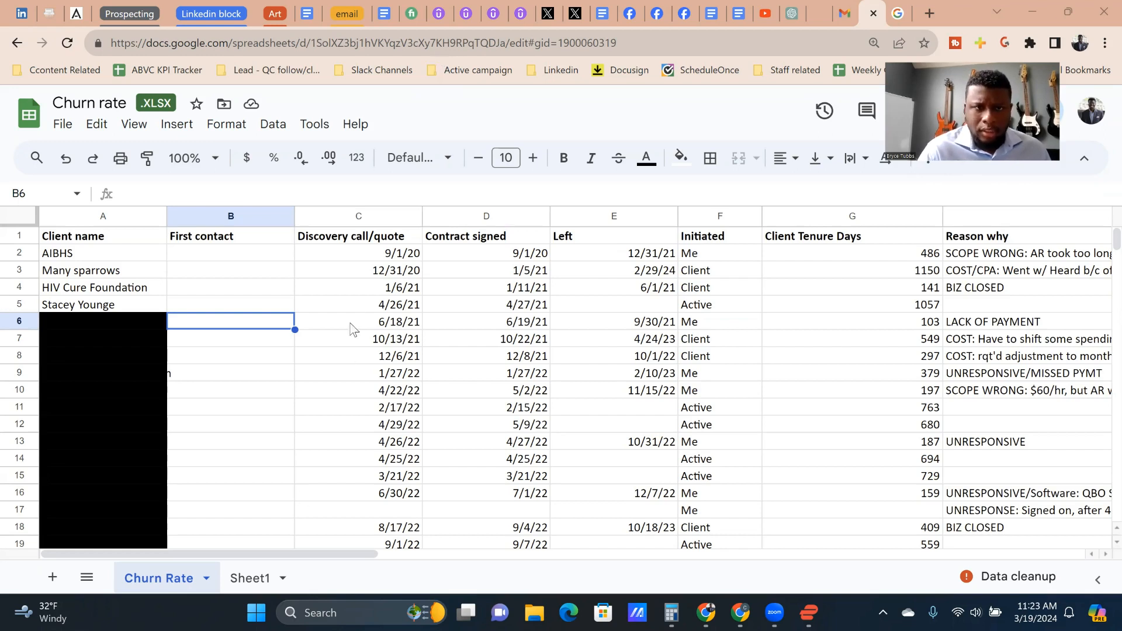
Step: Examine the discovery call/quote and contract signed dates for the clients in rows 2 to 6
{"action": "left_click", "coordinate": [362, 257]}
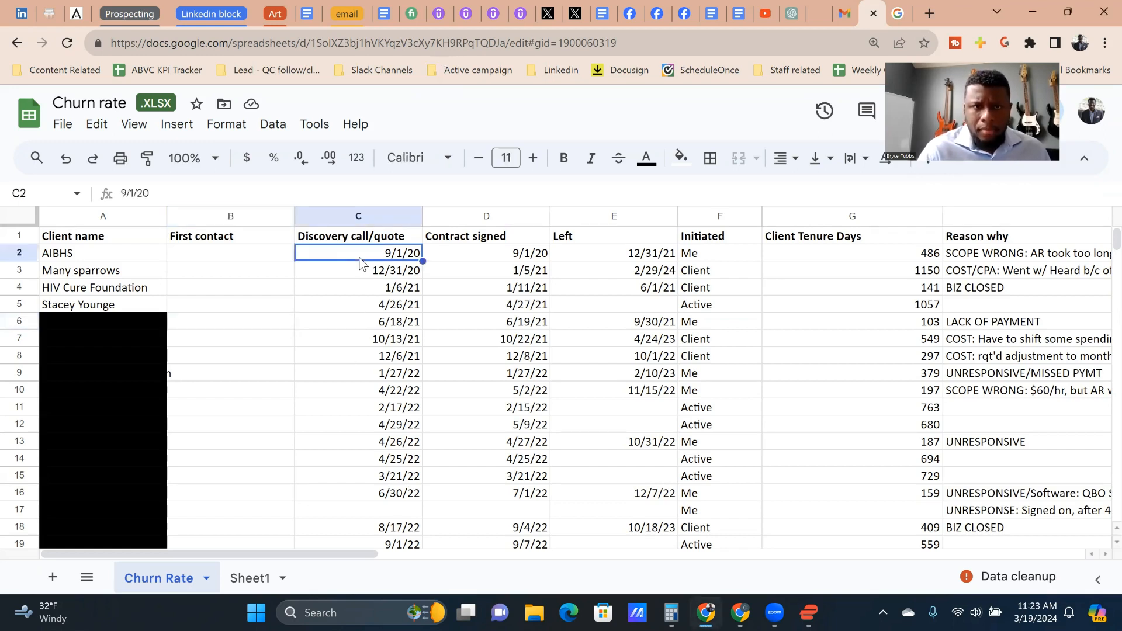
{"action": "left_click", "coordinate": [519, 260]}
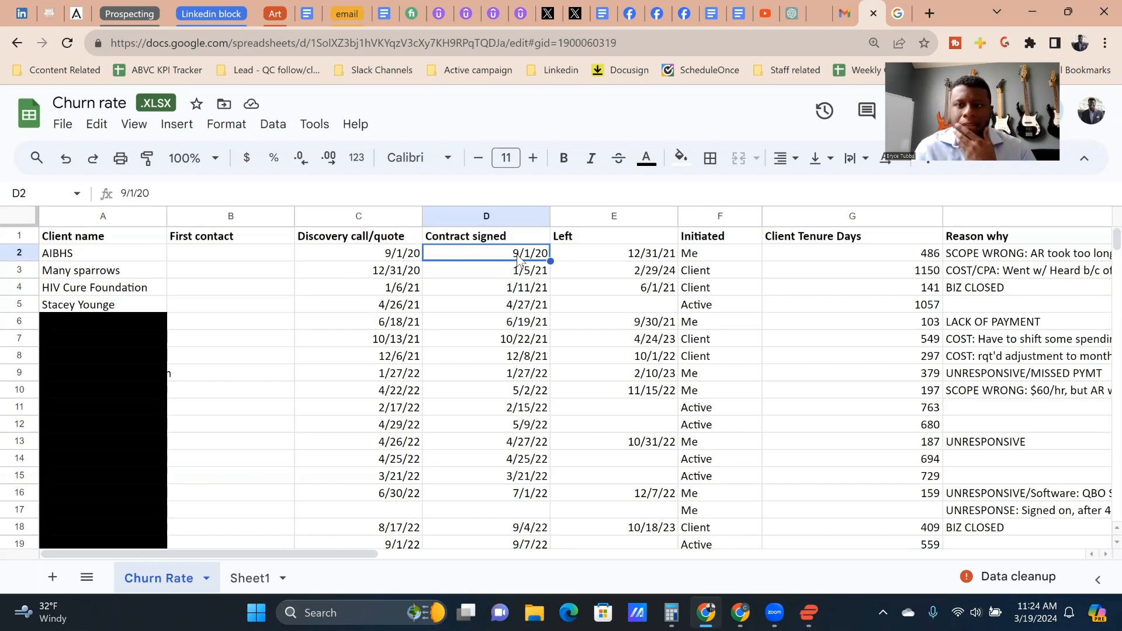
{"action": "key", "text": "Down"}
{"action": "key", "text": "Left"}
{"action": "key", "text": "Up"}
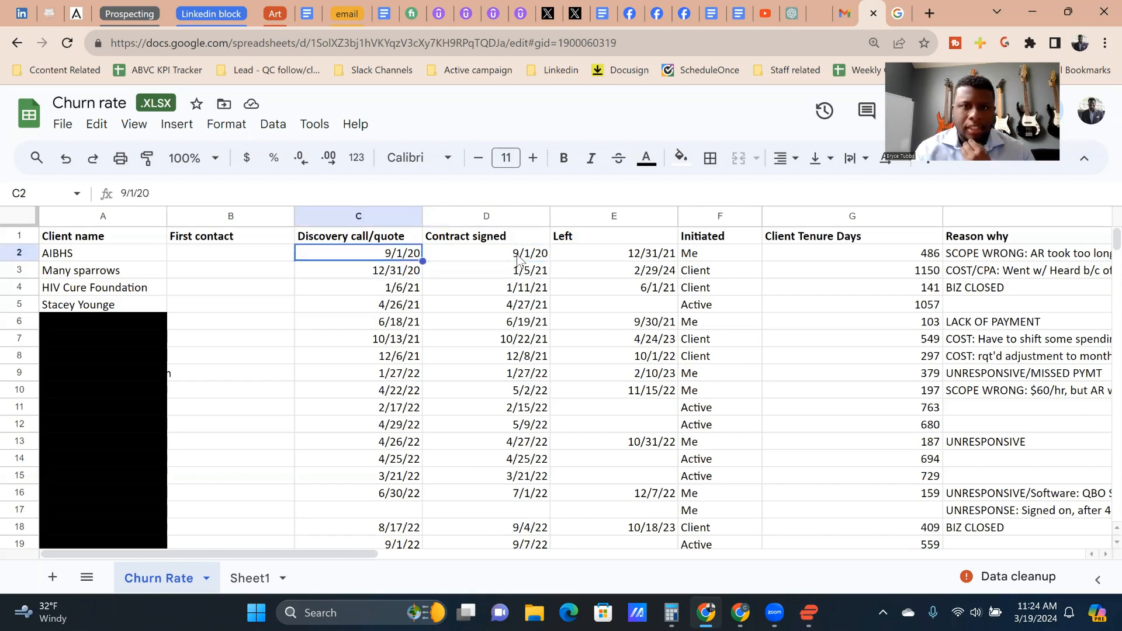
{"action": "key", "text": "Left"}
{"action": "key", "text": "Down"}
{"action": "key", "text": "Down"}
{"action": "key", "text": "Down"}
{"action": "key", "text": "Down"}
{"action": "key", "text": "Right"}
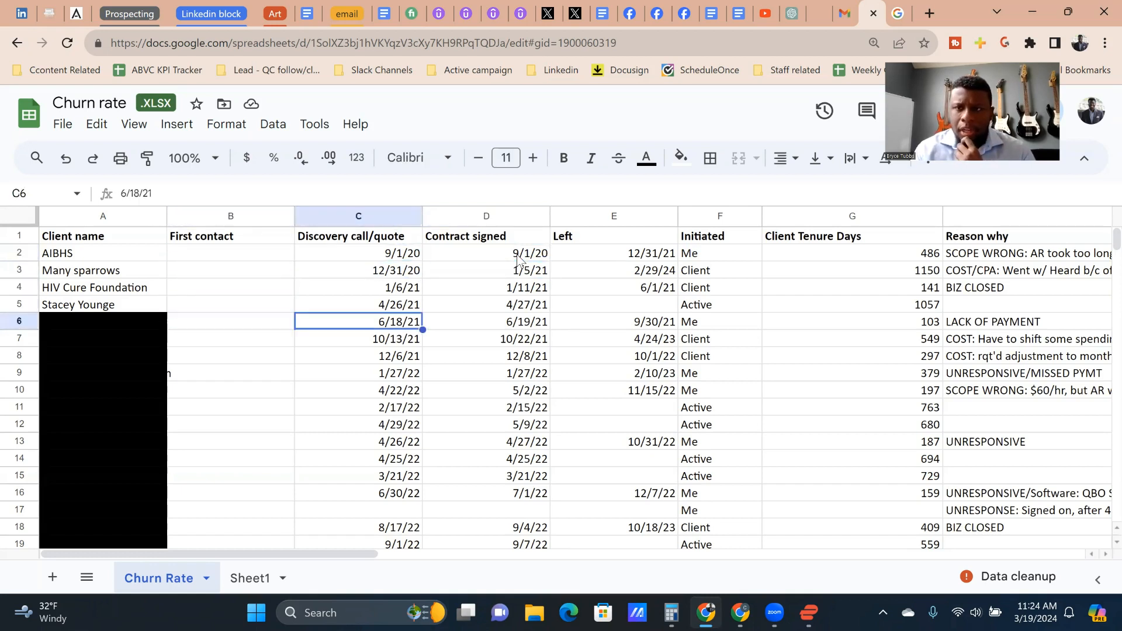
{"action": "key", "text": "Up"}
{"action": "key", "text": "Up"}
{"action": "key", "text": "Right"}
{"action": "key", "text": "Up"}
{"action": "key", "text": "Left"}
{"action": "key", "text": "Up"}
{"action": "key", "text": "Down"}
{"action": "key", "text": "Right"}
{"action": "key", "text": "Up"}
{"action": "key", "text": "Left"}
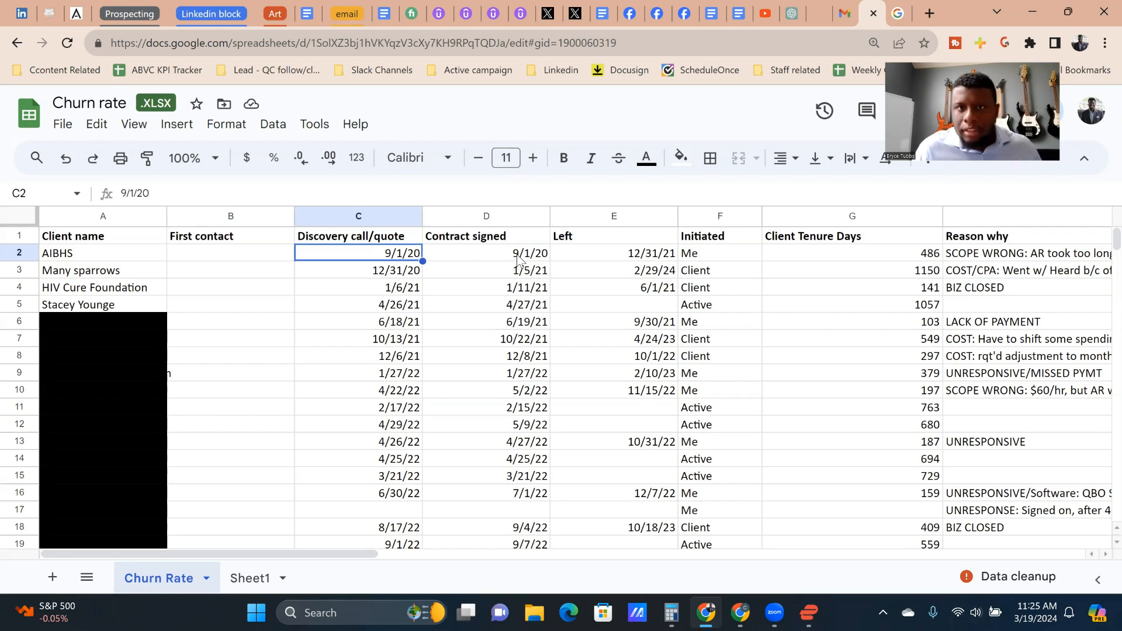
{"action": "key", "text": "Right"}
{"action": "key", "text": "Up"}
{"action": "key", "text": "Left"}
{"action": "key", "text": "Down"}
{"action": "key", "text": "Right"}
{"action": "key", "text": "Left"}
{"action": "key", "text": "Left"}
{"action": "key", "text": "Left"}
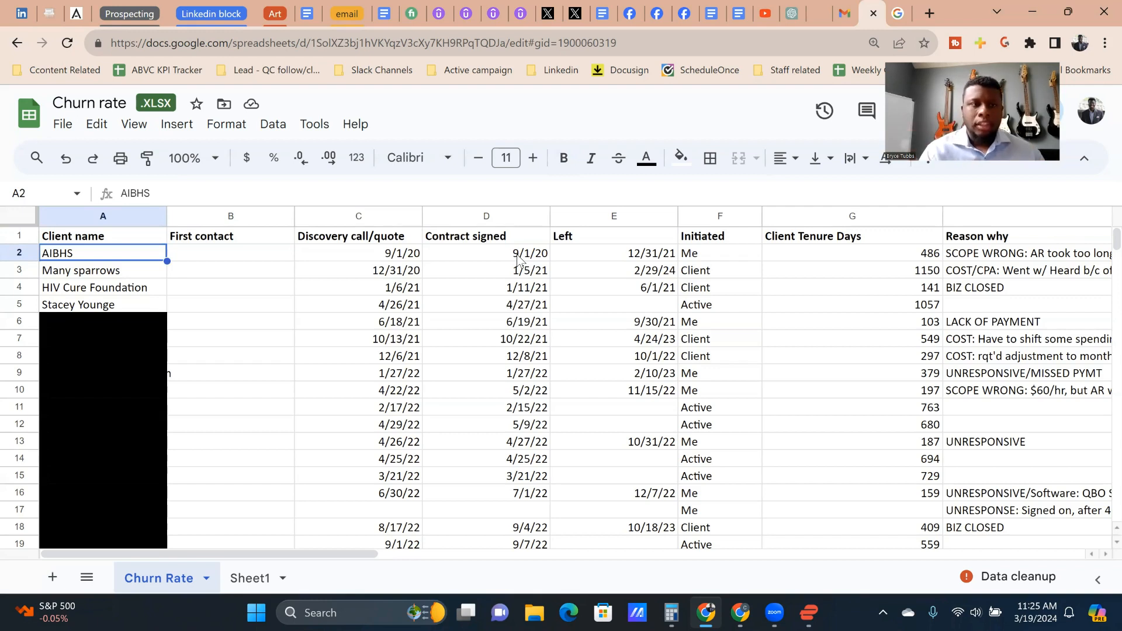
Step: Review the column headings from Client name to Discovery call/quote in the Churn Rate sheet
{"action": "key", "text": "Down"}
{"action": "key", "text": "Down"}
{"action": "key", "text": "Up"}
{"action": "key", "text": "Up"}
{"action": "key", "text": "Up"}
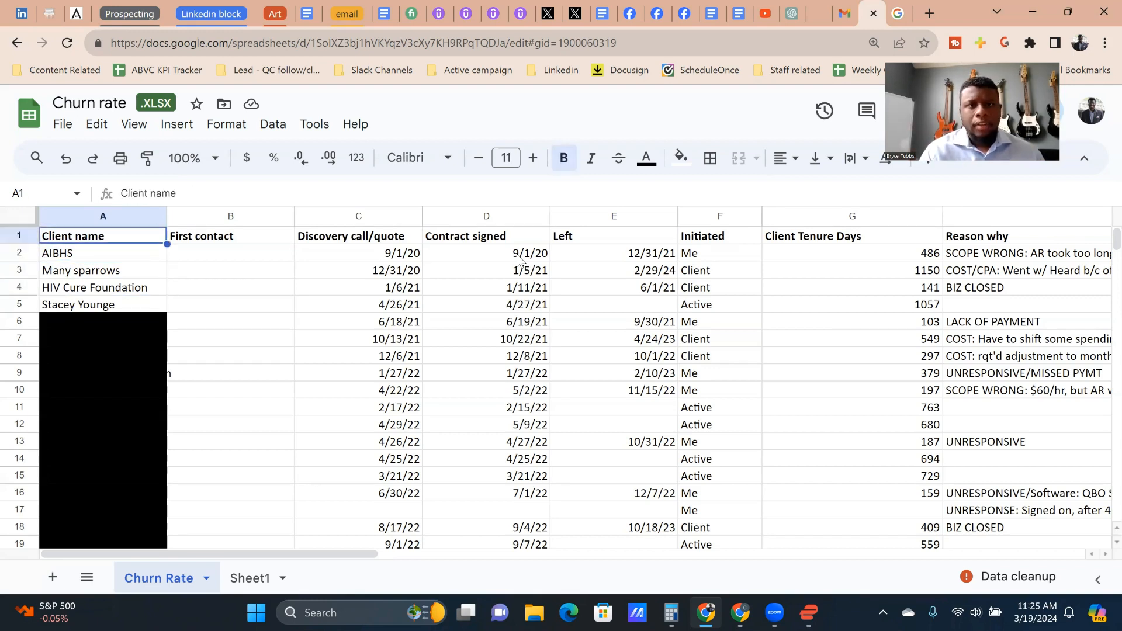
{"action": "key", "text": "Right"}
{"action": "key", "text": "Right"}
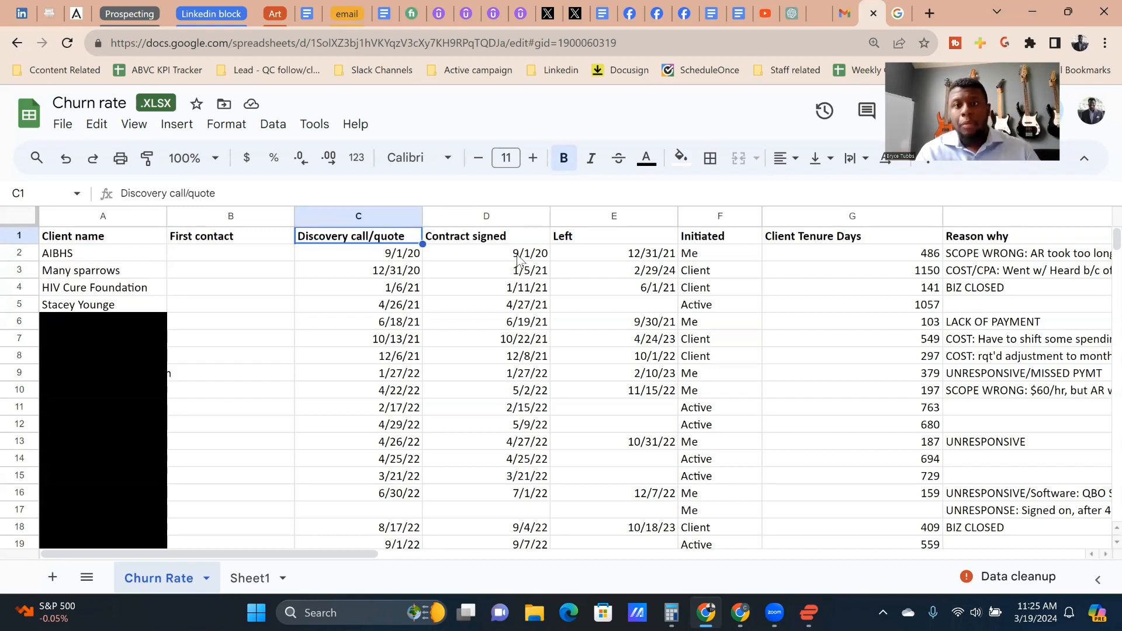
{"action": "key", "text": "Down"}
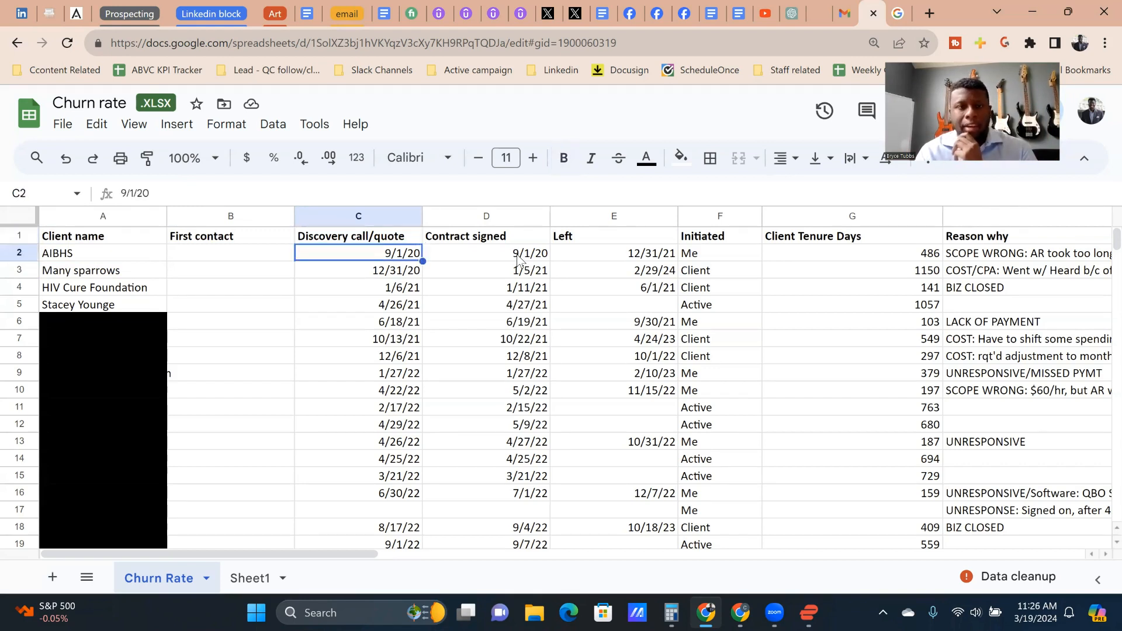
{"action": "key", "text": "Left"}
{"action": "key", "text": "Down"}
{"action": "key", "text": "Right"}
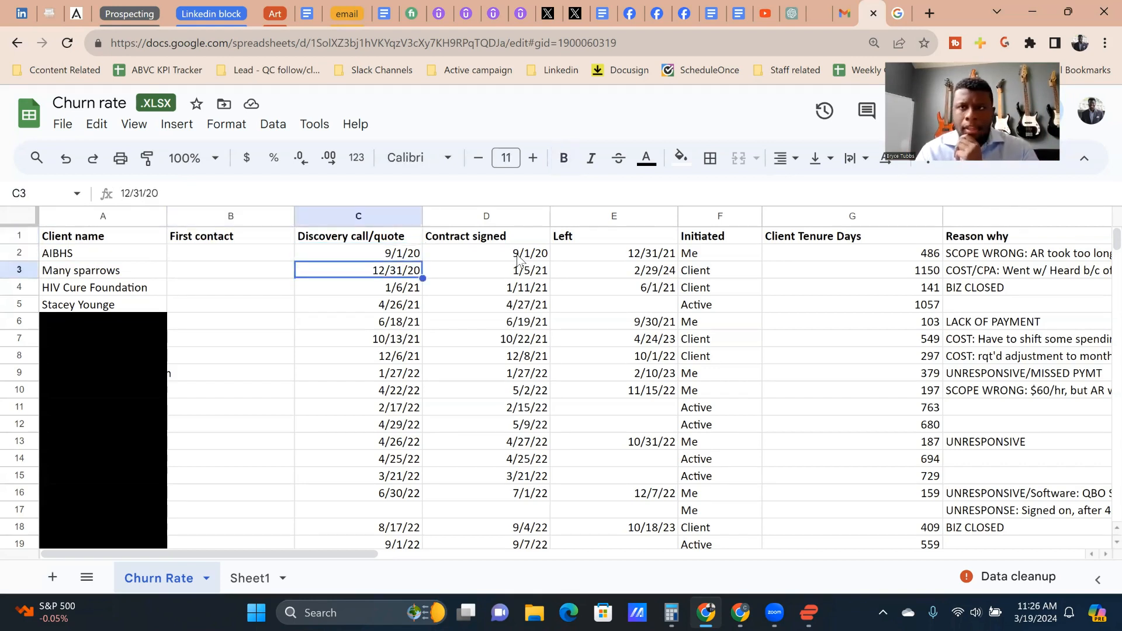
{"action": "key", "text": "Up"}
{"action": "key", "text": "Left"}
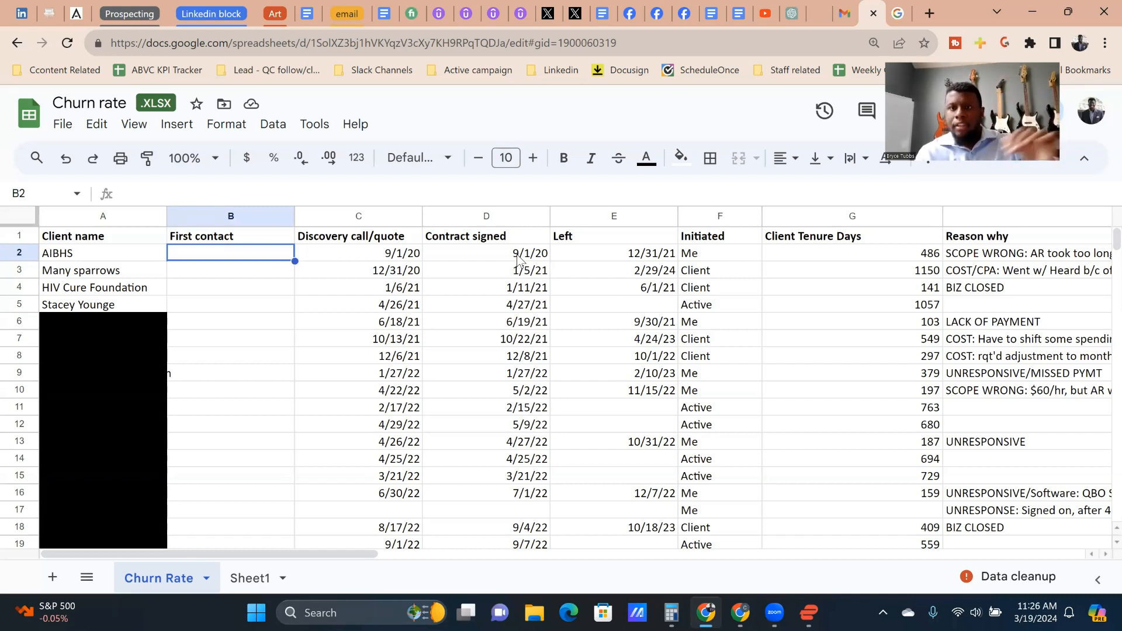
Step: Inspect the formula behind the Client Tenure Days value for Many sparrows without changing it
{"action": "left_click", "coordinate": [915, 275]}
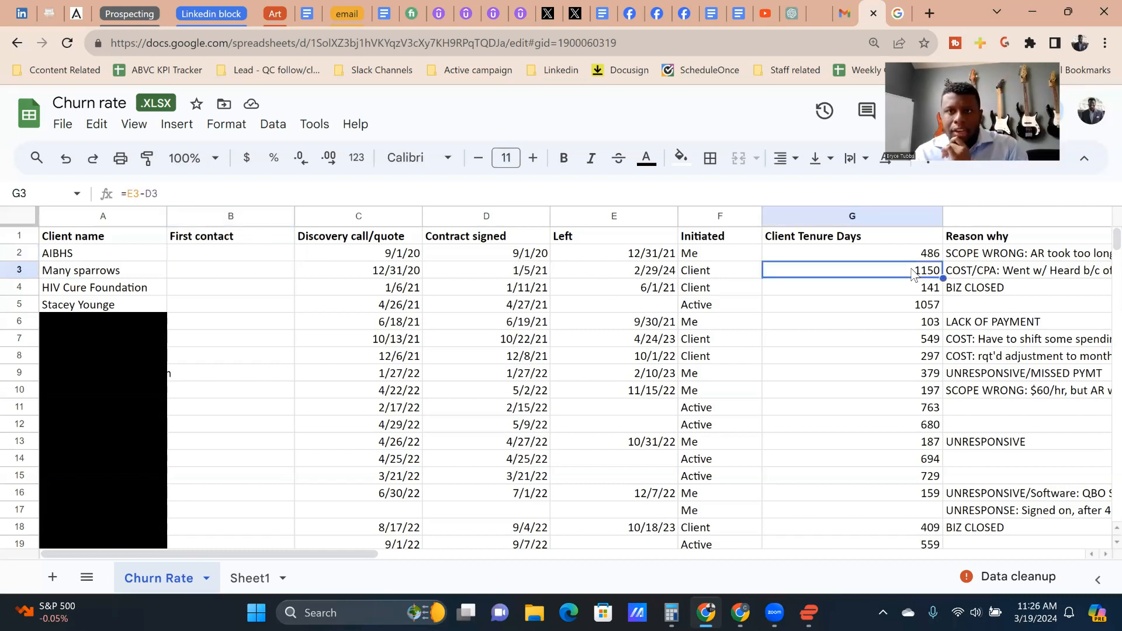
{"action": "double_click", "coordinate": [913, 270]}
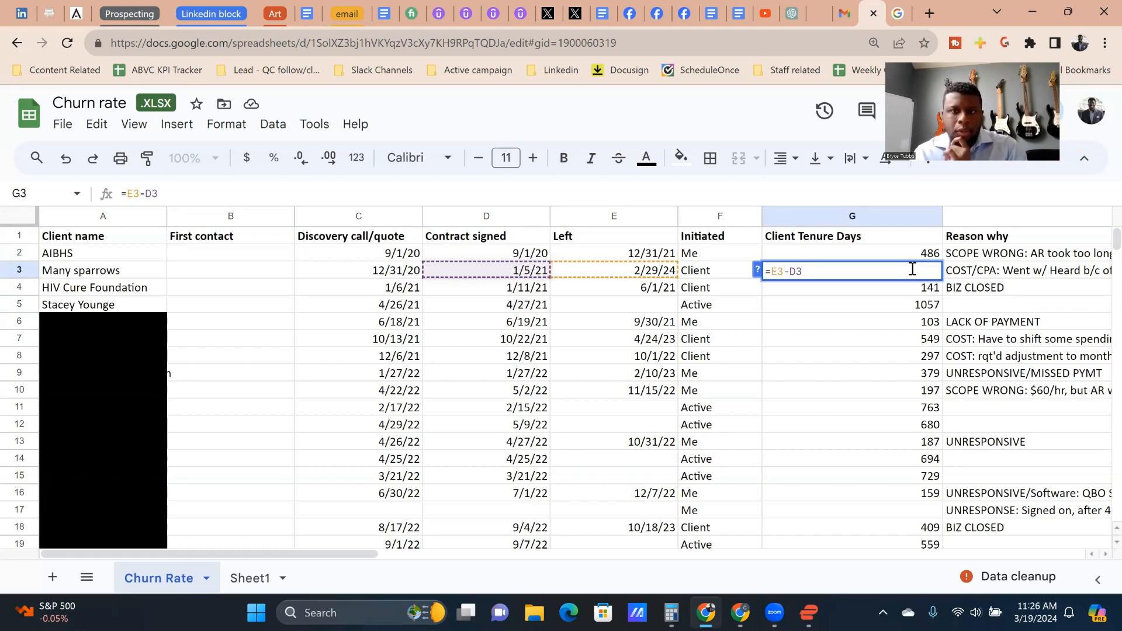
{"action": "key", "text": "Escape"}
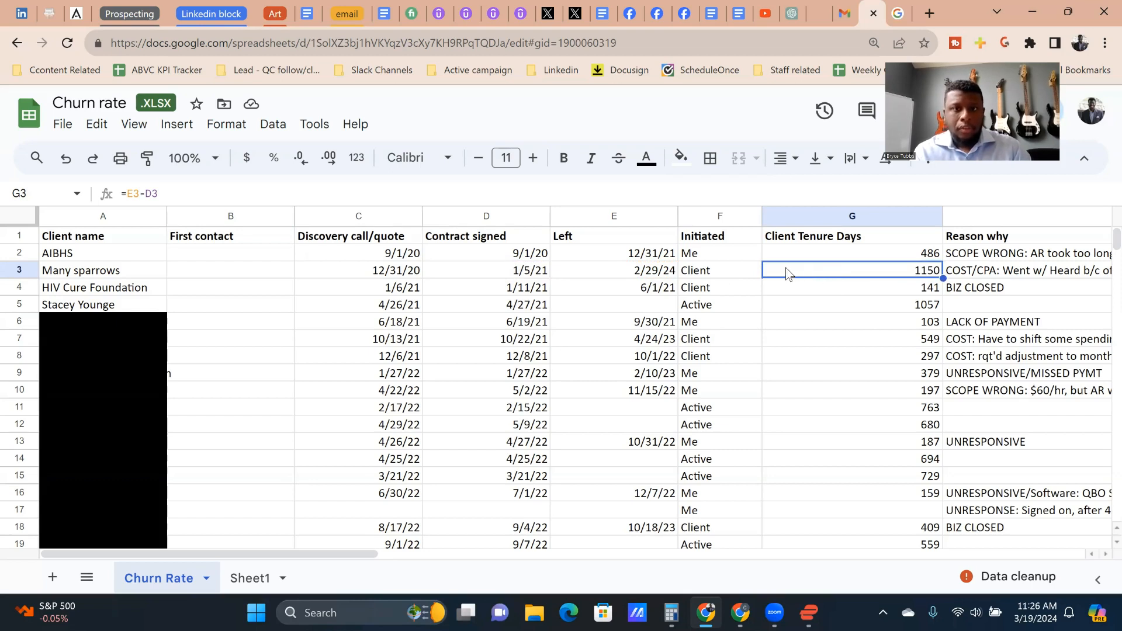
Step: Examine the Left and Initiated entries for the clients in rows 3 to 5
{"action": "key", "text": "Left"}
{"action": "key", "text": "Left"}
{"action": "key", "text": "Down"}
{"action": "key", "text": "Up"}
{"action": "key", "text": "Right"}
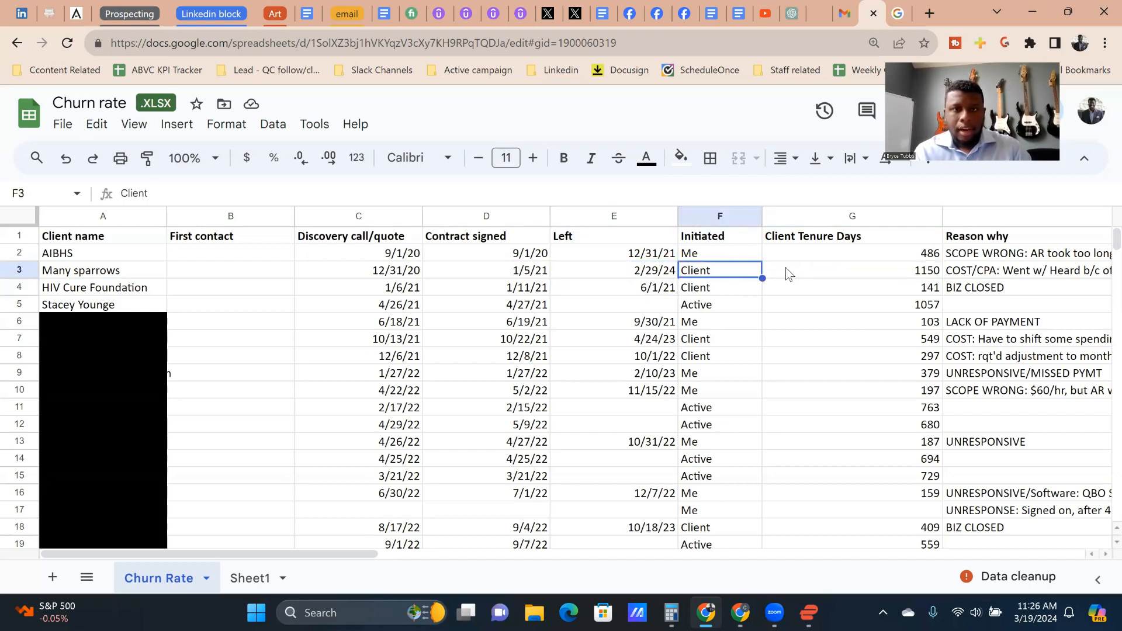
{"action": "key", "text": "Right"}
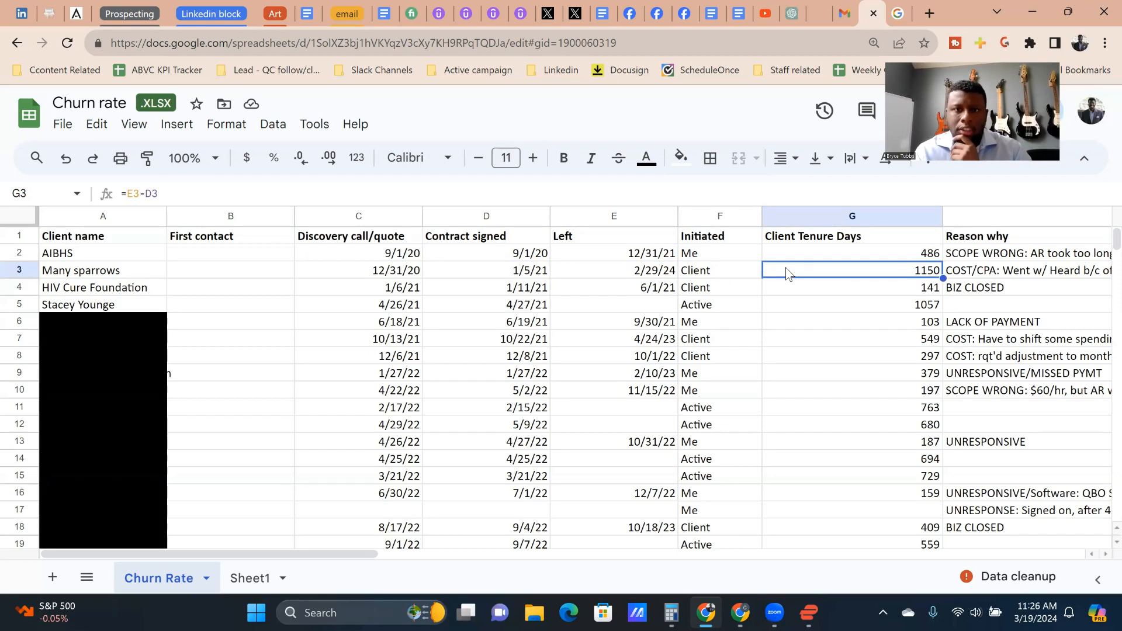
{"action": "key", "text": "Left"}
{"action": "key", "text": "Down"}
{"action": "key", "text": "Up"}
{"action": "key", "text": "Down"}
{"action": "key", "text": "Left"}
{"action": "key", "text": "Down"}
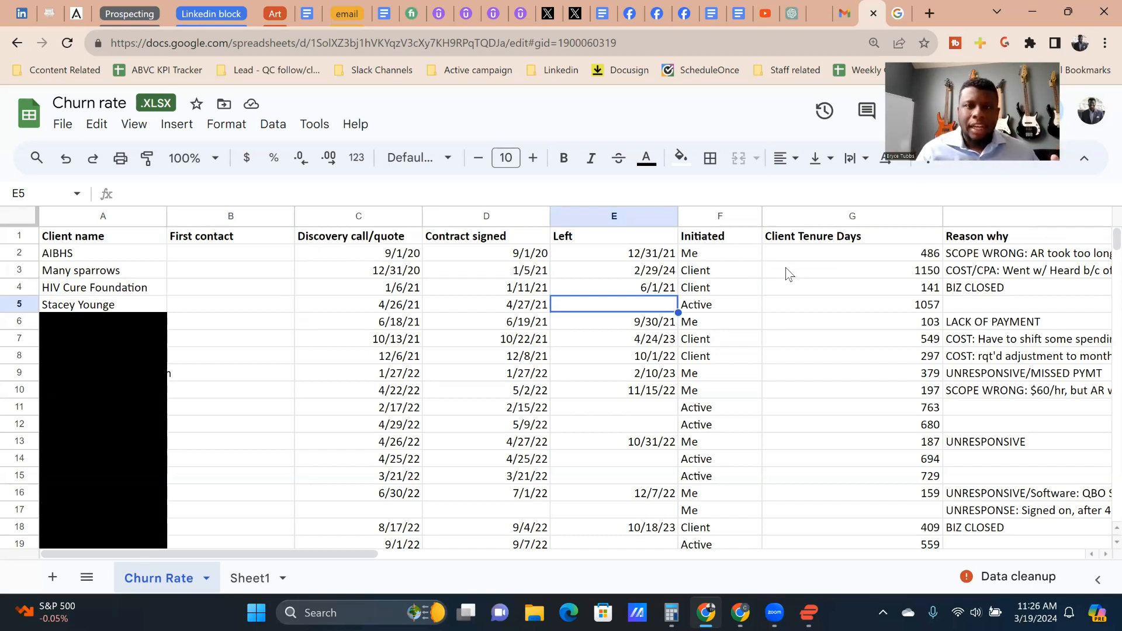
Step: Review the HIV Cure Foundation row across to its Reason why entry
{"action": "key", "text": "Up"}
{"action": "key", "text": "Left"}
{"action": "key", "text": "Up"}
{"action": "key", "text": "Up"}
{"action": "key", "text": "Left"}
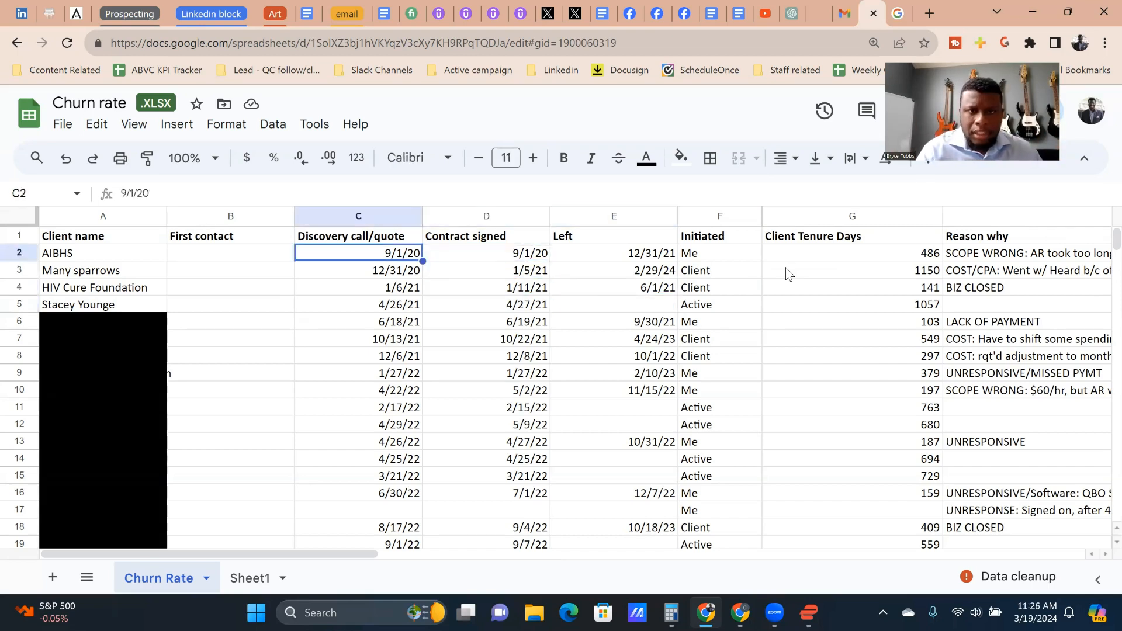
{"action": "key", "text": "Down"}
{"action": "key", "text": "Down"}
{"action": "key", "text": "Right"}
{"action": "key", "text": "Right"}
{"action": "key", "text": "Right"}
{"action": "key", "text": "Right"}
{"action": "key", "text": "Right"}
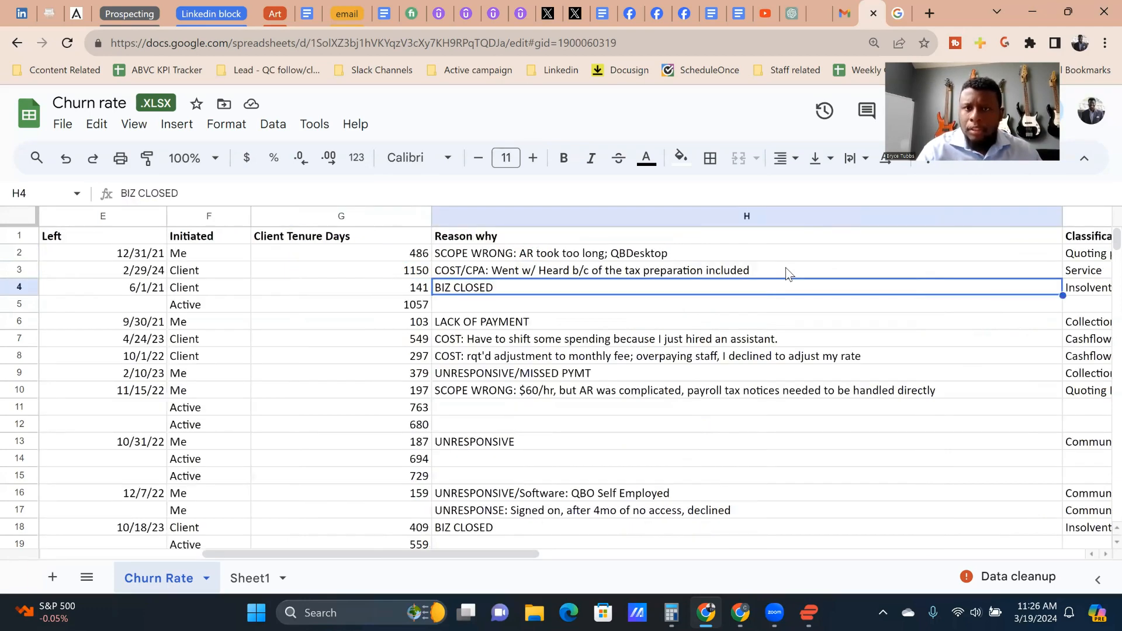
{"action": "key", "text": "Right"}
{"action": "key", "text": "Left"}
{"action": "key", "text": "Home"}
{"action": "key", "text": "Up"}
{"action": "key", "text": "Up"}
{"action": "key", "text": "Down"}
{"action": "key", "text": "Right"}
{"action": "key", "text": "Up"}
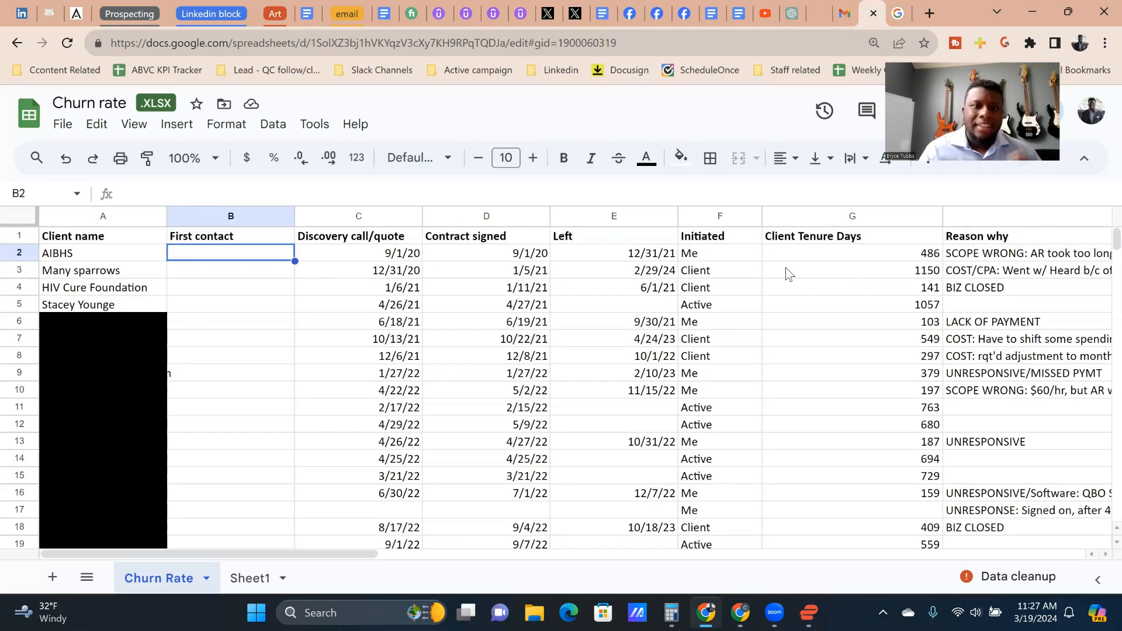
{"action": "key", "text": "Up"}
{"action": "key", "text": "Left"}
{"action": "key", "text": "Down"}
{"action": "key", "text": "Down"}
{"action": "key", "text": "Right"}
{"action": "key", "text": "Up"}
{"action": "key", "text": "Right"}
{"action": "key", "text": "Down"}
{"action": "key", "text": "Left"}
{"action": "key", "text": "Up"}
{"action": "key", "text": "Left"}
{"action": "key", "text": "Down"}
{"action": "key", "text": "Right"}
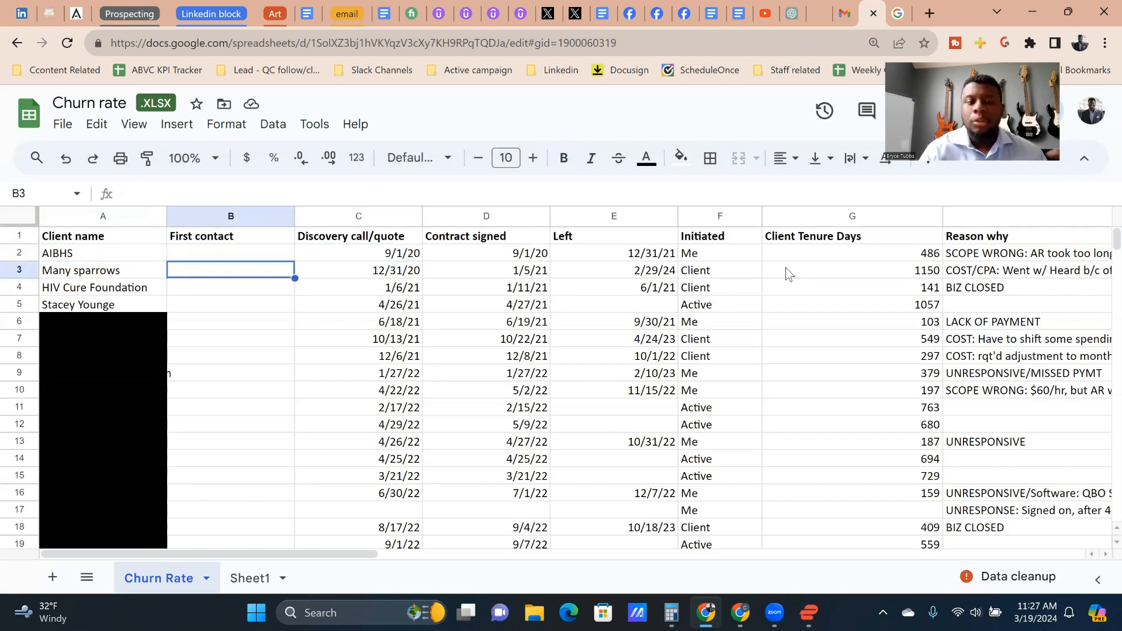
{"action": "key", "text": "Right"}
{"action": "key", "text": "Right"}
{"action": "key", "text": "Down"}
{"action": "key", "text": "Left"}
{"action": "key", "text": "Up"}
{"action": "key", "text": "Left"}
{"action": "key", "text": "Down"}
{"action": "key", "text": "Right"}
{"action": "key", "text": "Down"}
{"action": "key", "text": "Left"}
{"action": "key", "text": "Up"}
{"action": "key", "text": "Right"}
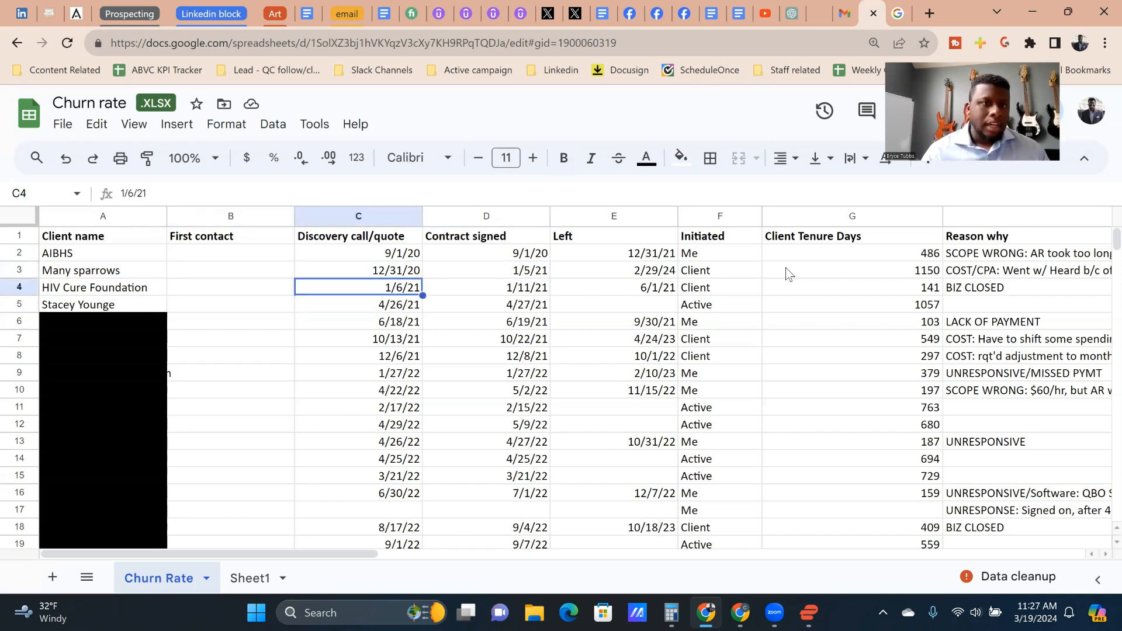
{"action": "key", "text": "Up"}
{"action": "key", "text": "Left"}
{"action": "key", "text": "Up"}
{"action": "key", "text": "Right"}
{"action": "key", "text": "Left"}
{"action": "key", "text": "Down"}
{"action": "key", "text": "Down"}
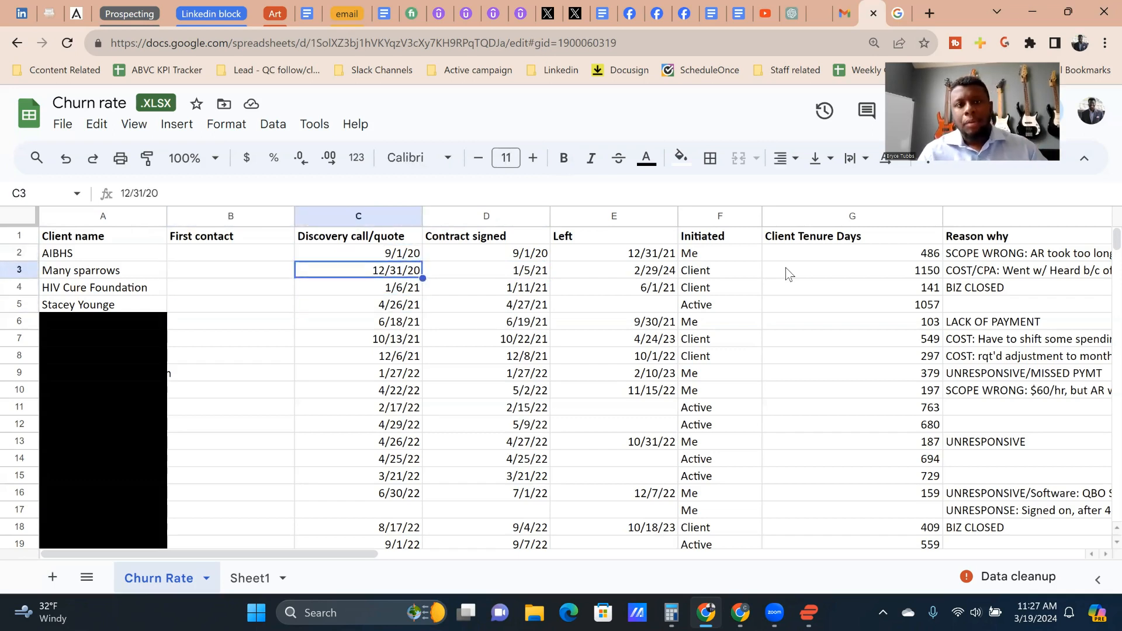
{"action": "key", "text": "Right"}
{"action": "key", "text": "Down"}
{"action": "key", "text": "Down"}
{"action": "key", "text": "Left"}
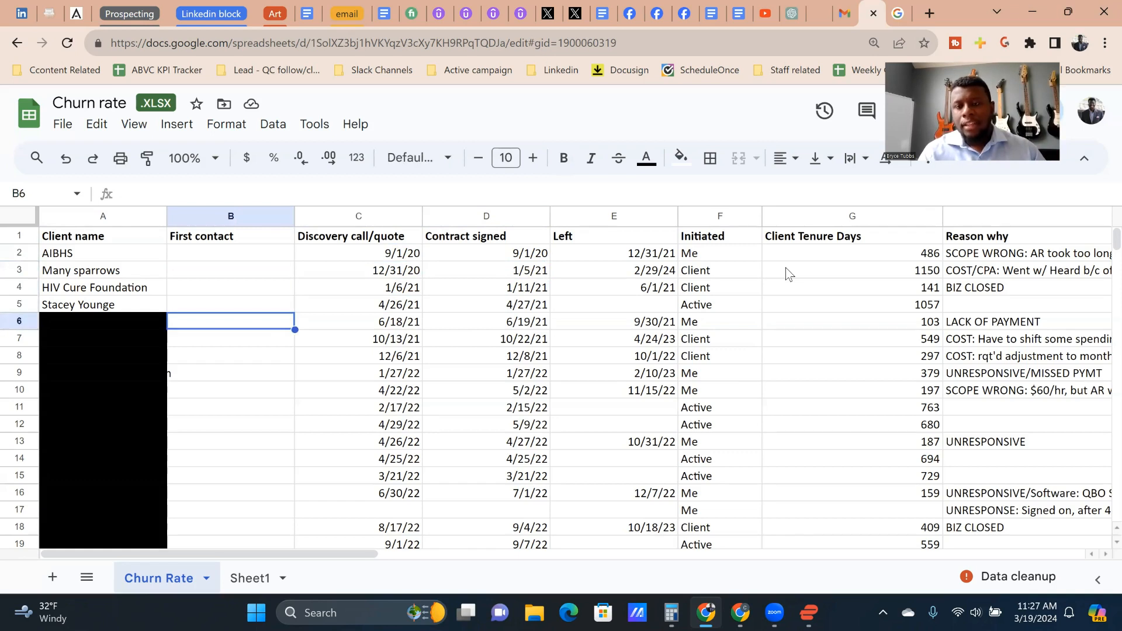
{"action": "key", "text": "Up"}
{"action": "key", "text": "Up"}
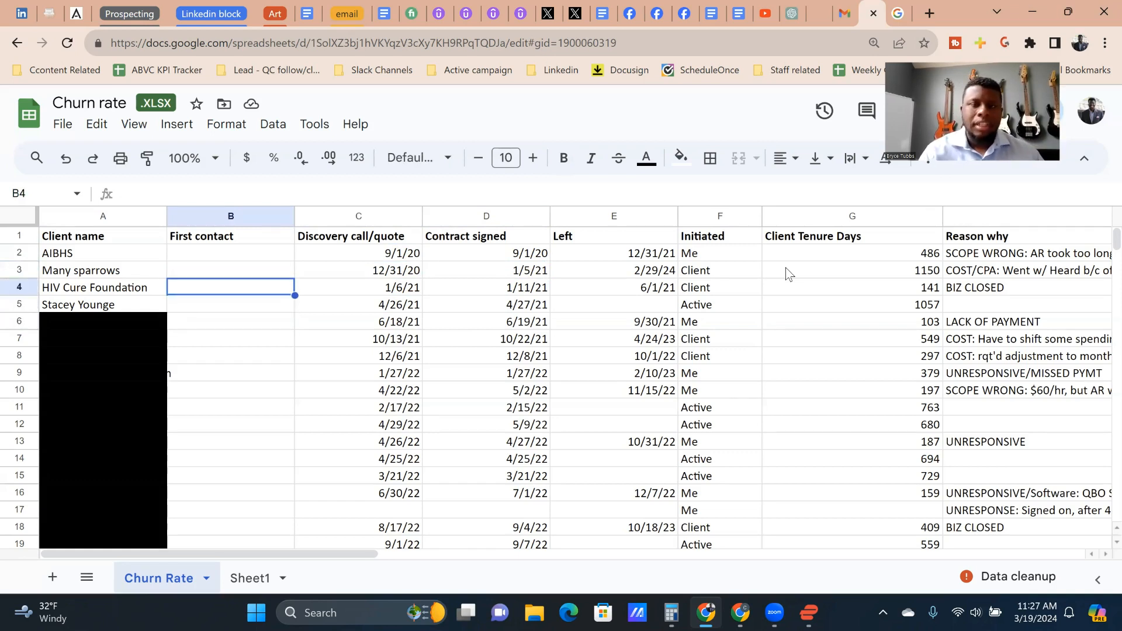
Step: Examine the Many sparrows row from the contract signed date through the tenure days to the Reason why column
{"action": "key", "text": "Right"}
{"action": "key", "text": "Right"}
{"action": "key", "text": "Up"}
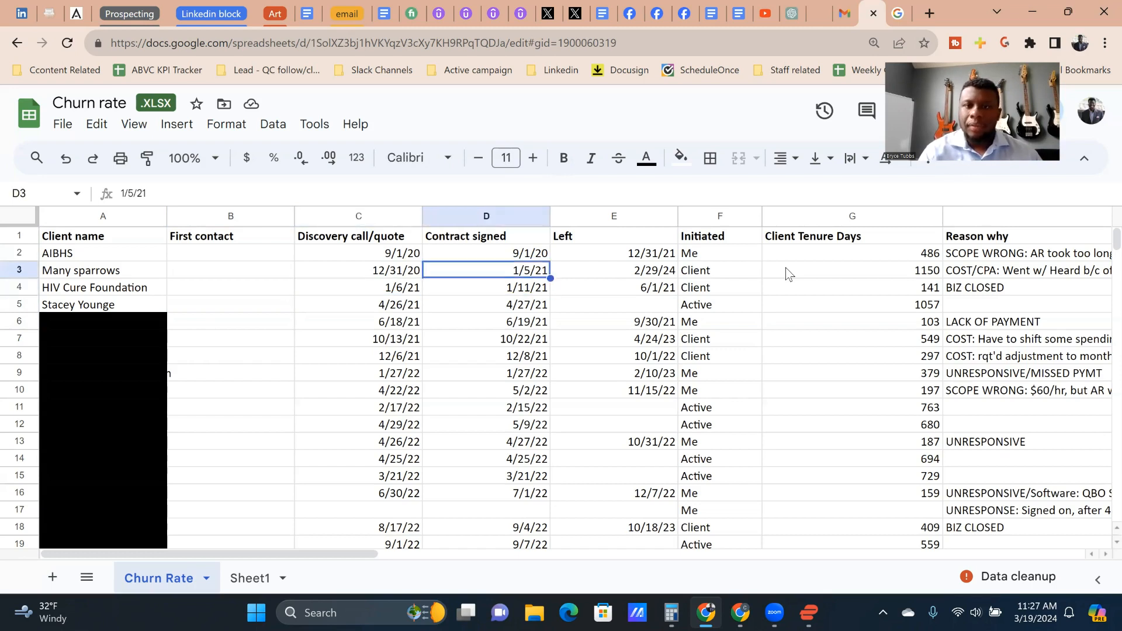
{"action": "key", "text": "Right"}
{"action": "key", "text": "Right"}
{"action": "key", "text": "Right"}
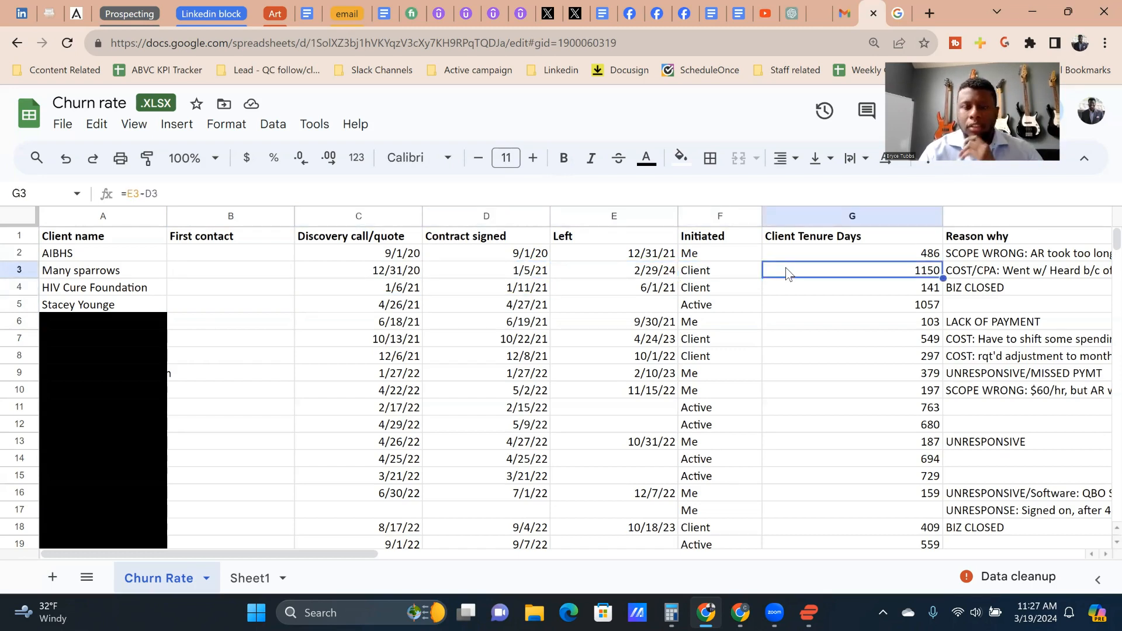
{"action": "key", "text": "Right"}
{"action": "key", "text": "Left"}
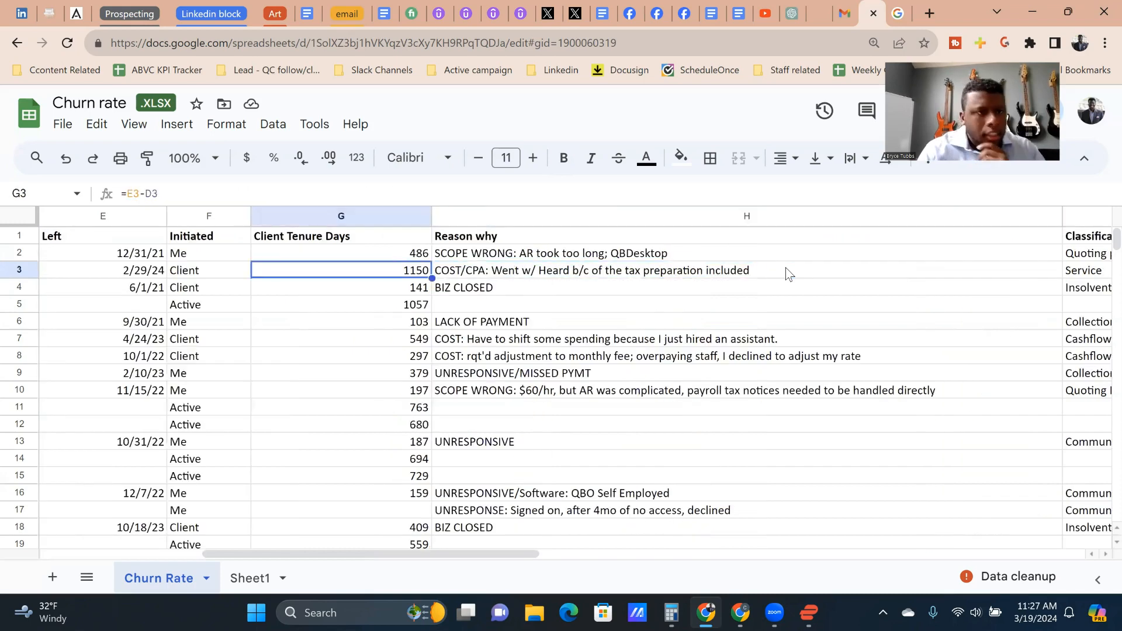
{"action": "key", "text": "Home"}
{"action": "key", "text": "Right"}
{"action": "key", "text": "Right"}
{"action": "key", "text": "Right"}
Step: Review the Reason why entries for the clients in rows 2 to 13
{"action": "key", "text": "Right"}
{"action": "key", "text": "Right"}
{"action": "key", "text": "Right"}
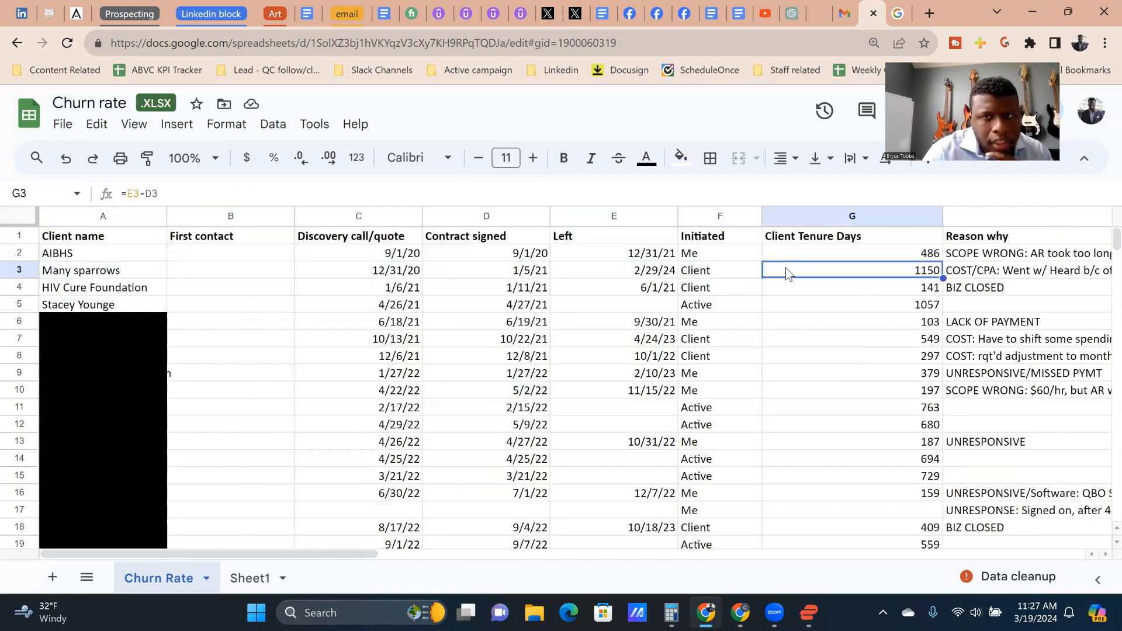
{"action": "key", "text": "Up"}
{"action": "key", "text": "Right"}
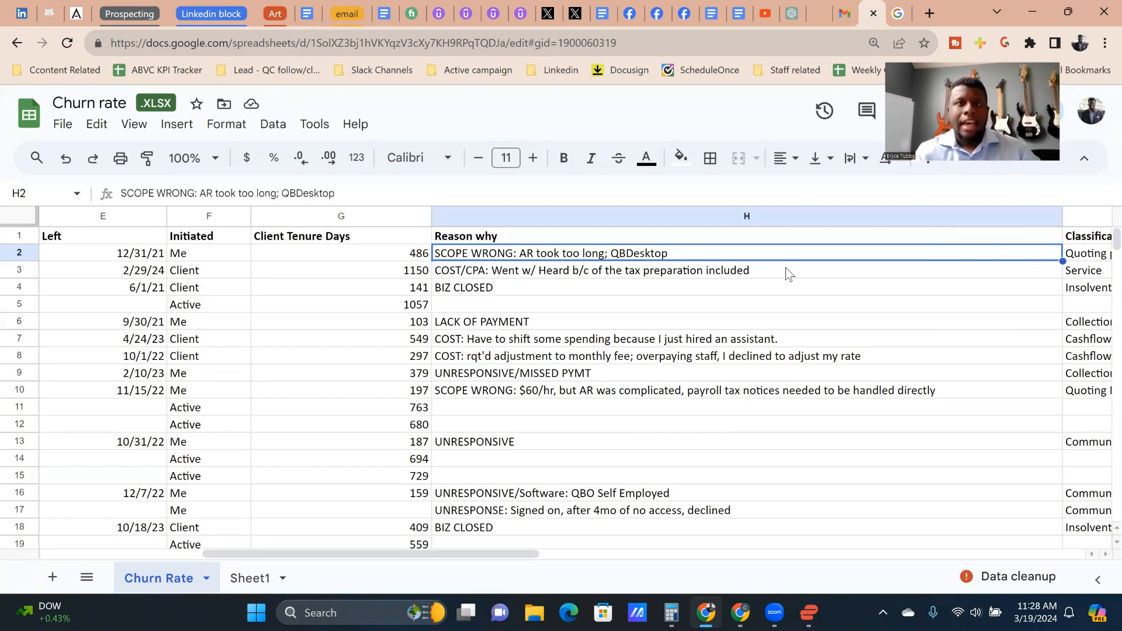
{"action": "key", "text": "Left"}
{"action": "key", "text": "Right"}
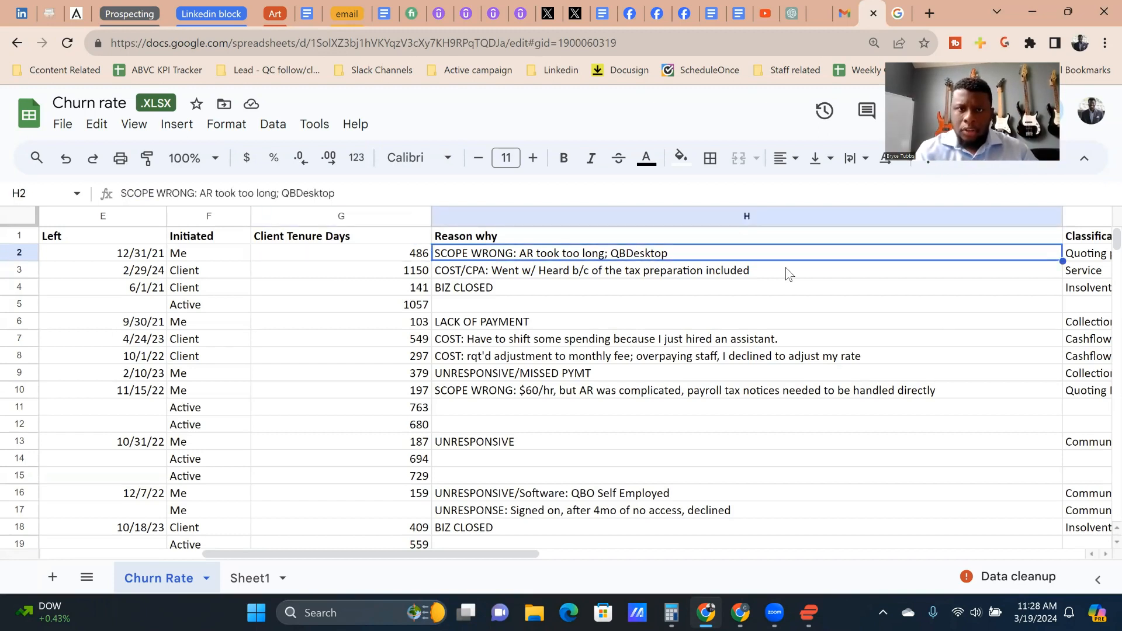
{"action": "key", "text": "Down"}
{"action": "key", "text": "Down"}
{"action": "key", "text": "Down"}
{"action": "key", "text": "Down"}
{"action": "key", "text": "Down"}
{"action": "key", "text": "Down"}
{"action": "key", "text": "Down"}
{"action": "key", "text": "Down"}
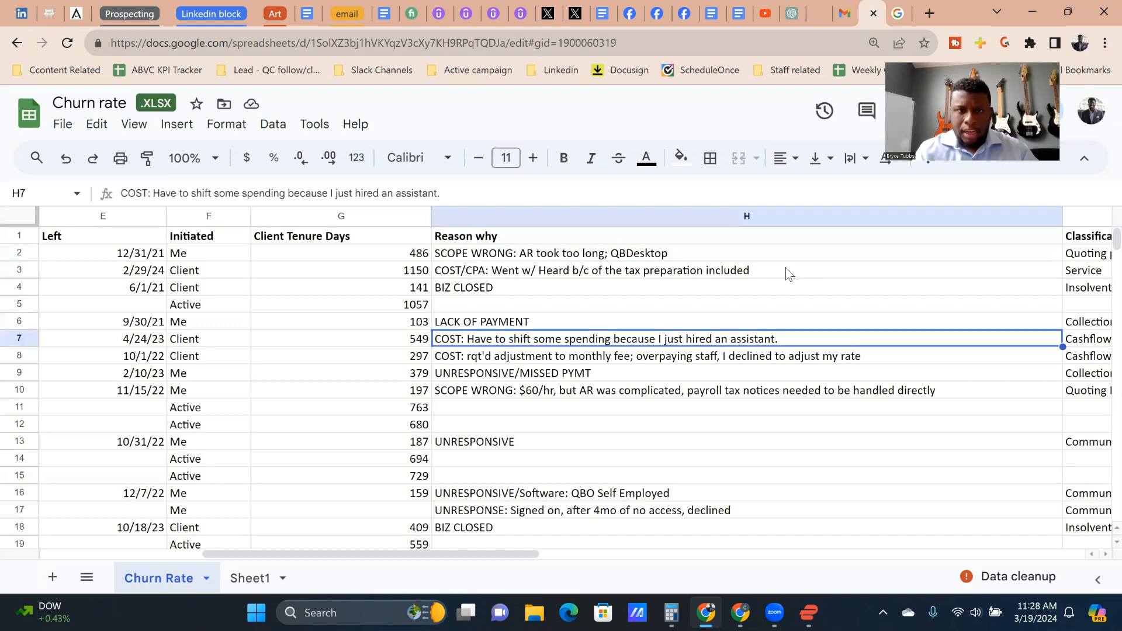
{"action": "key", "text": "Down"}
{"action": "key", "text": "Down"}
{"action": "key", "text": "Down"}
{"action": "key", "text": "Down"}
{"action": "key", "text": "Down"}
{"action": "key", "text": "Down"}
{"action": "key", "text": "Down"}
{"action": "key", "text": "Down"}
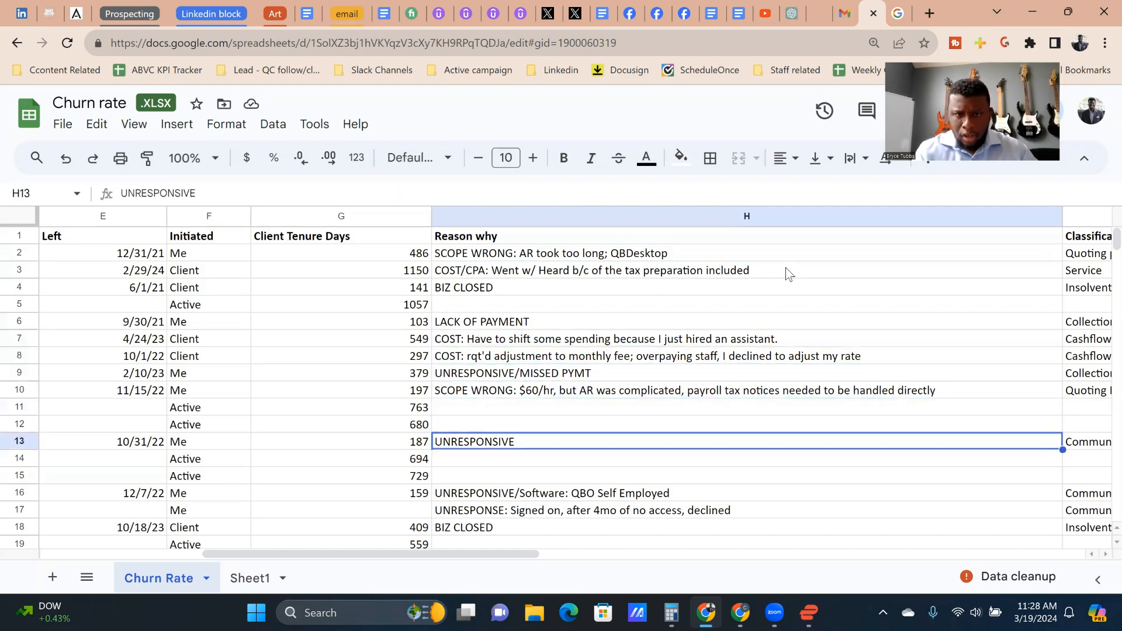
Step: Review the Reason why entries for the clients in rows 14 to 30
{"action": "key", "text": "Down"}
{"action": "key", "text": "Down"}
{"action": "key", "text": "Down"}
{"action": "key", "text": "Up"}
{"action": "key", "text": "Down"}
{"action": "key", "text": "Down"}
{"action": "key", "text": "Down"}
{"action": "key", "text": "Down"}
{"action": "key", "text": "Down"}
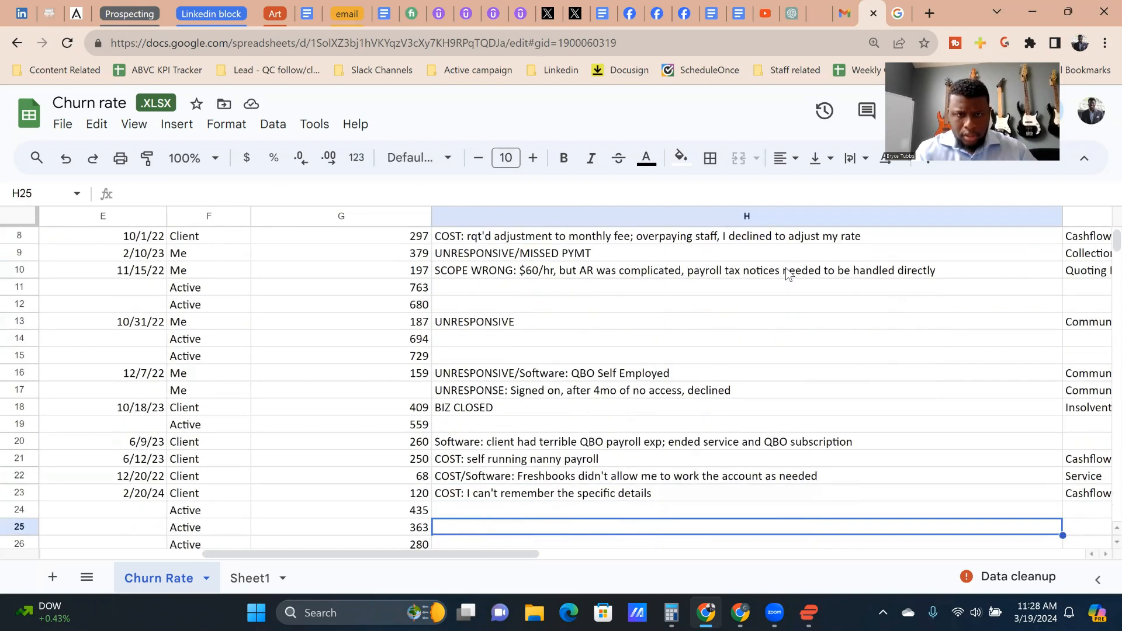
{"action": "key", "text": "Down"}
{"action": "key", "text": "Down"}
{"action": "key", "text": "Down"}
{"action": "key", "text": "Up"}
{"action": "key", "text": "Down"}
Step: Examine the Reason why entries for the clients in rows 31 to 34
{"action": "key", "text": "Down"}
{"action": "key", "text": "Down"}
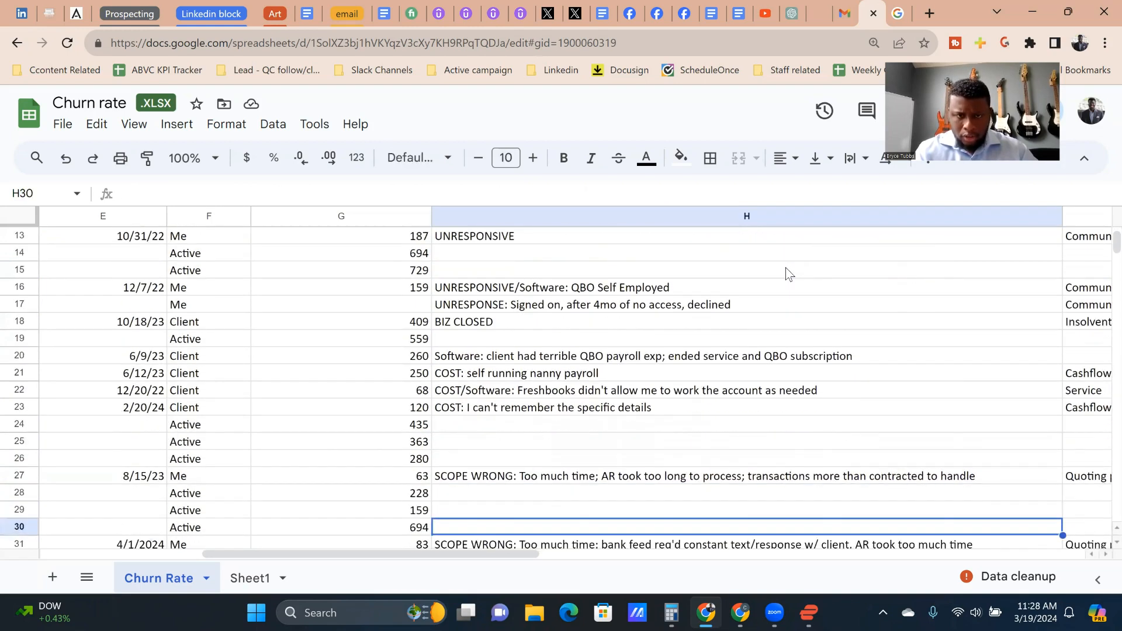
{"action": "key", "text": "Down"}
{"action": "key", "text": "Down"}
{"action": "key", "text": "Up"}
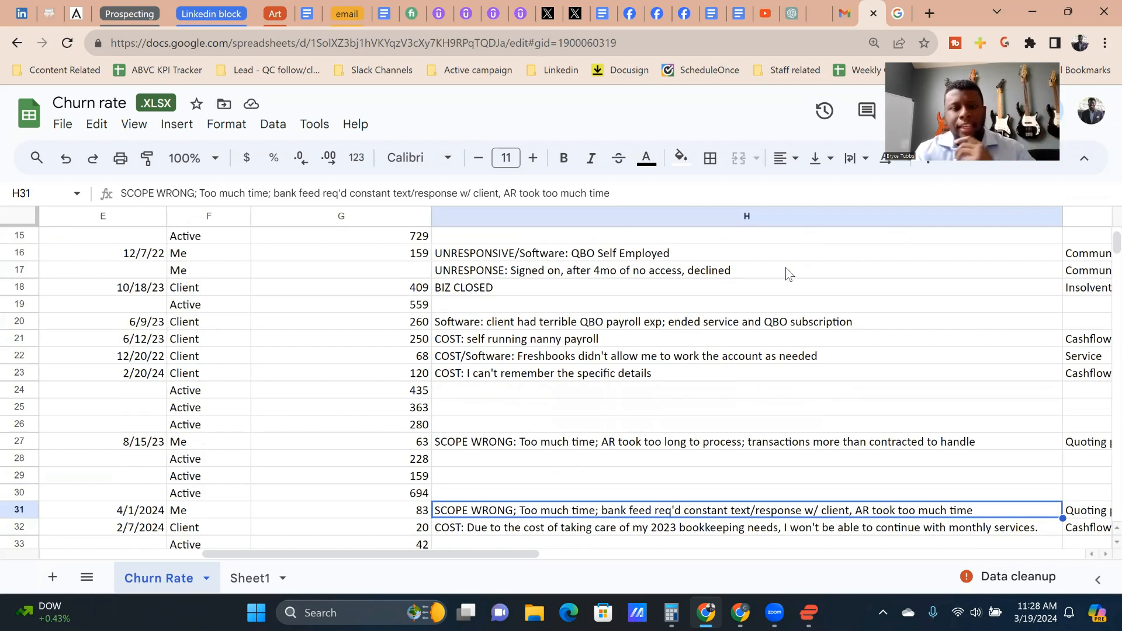
{"action": "key", "text": "Down"}
{"action": "key", "text": "Up"}
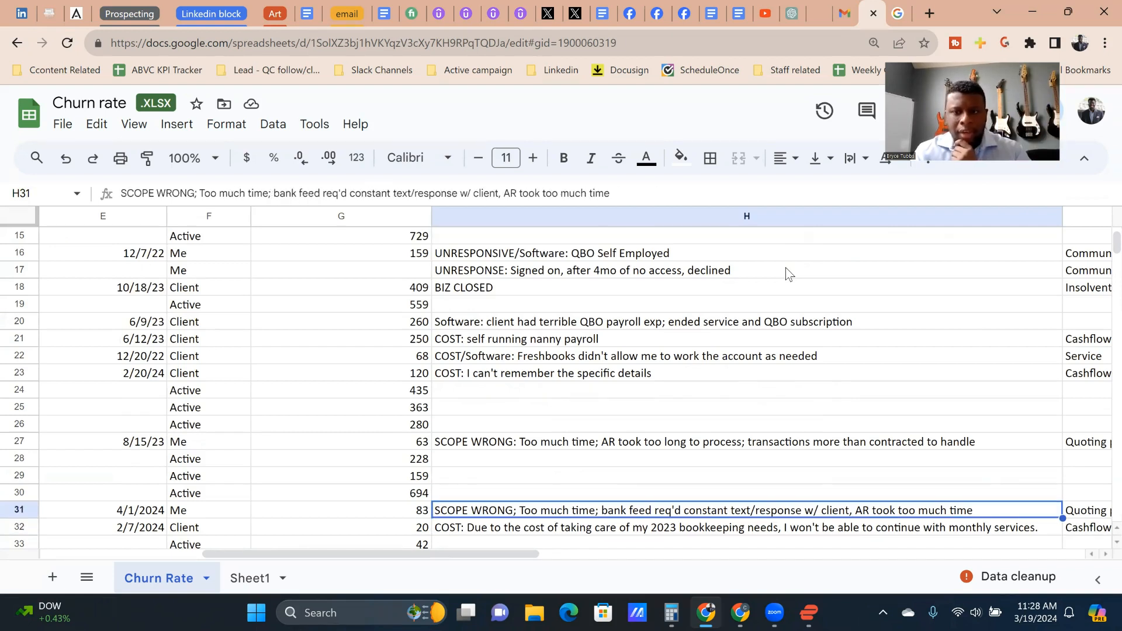
{"action": "key", "text": "Down"}
{"action": "key", "text": "Down"}
{"action": "key", "text": "Down"}
{"action": "key", "text": "Up"}
{"action": "key", "text": "Up"}
{"action": "key", "text": "Up"}
{"action": "key", "text": "Up"}
{"action": "key", "text": "Down"}
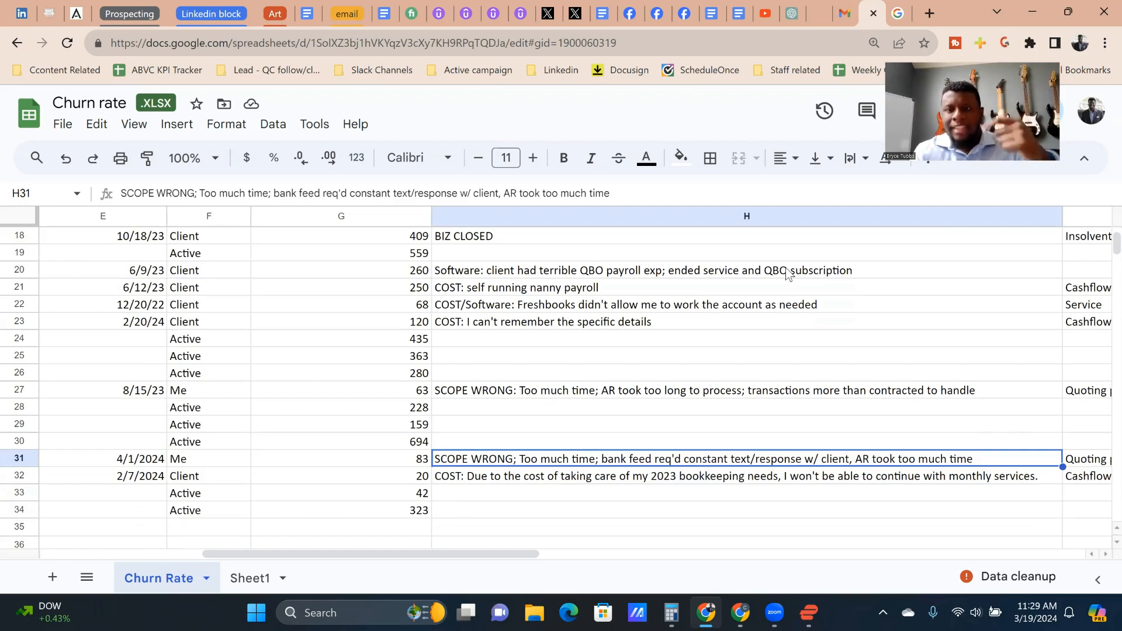
Step: Recheck the Reason why entries from row 30 back up to the column header
{"action": "key", "text": "Up"}
{"action": "key", "text": "Up"}
{"action": "key", "text": "Up"}
{"action": "key", "text": "Up"}
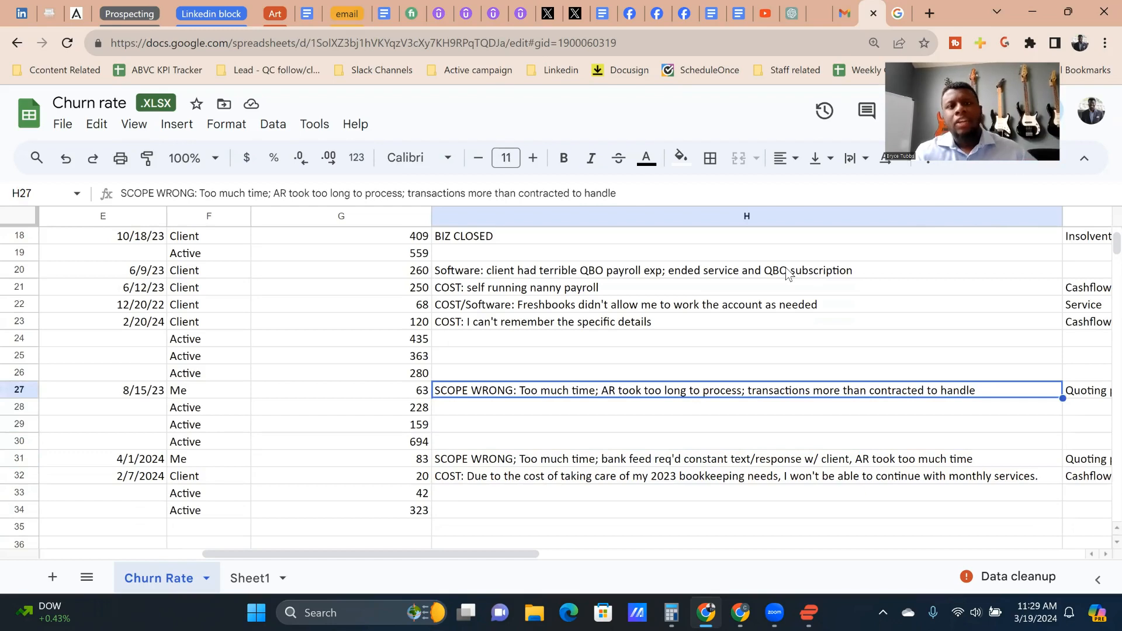
{"action": "key", "text": "Up"}
{"action": "key", "text": "Up"}
{"action": "key", "text": "Up"}
{"action": "key", "text": "Up"}
{"action": "key", "text": "Up"}
{"action": "key", "text": "Up"}
{"action": "key", "text": "Up"}
{"action": "key", "text": "Up"}
{"action": "key", "text": "Up"}
{"action": "key", "text": "Up"}
{"action": "key", "text": "Up"}
{"action": "key", "text": "Up"}
{"action": "key", "text": "Up"}
{"action": "key", "text": "Up"}
{"action": "key", "text": "Up"}
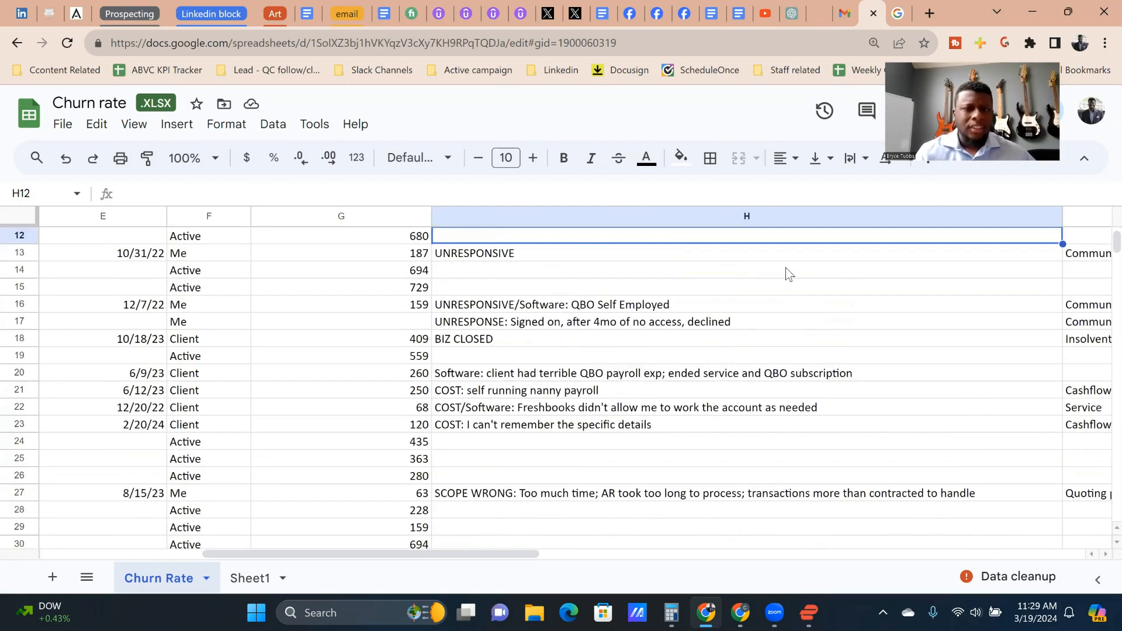
{"action": "key", "text": "Up"}
{"action": "key", "text": "Up"}
{"action": "key", "text": "Up"}
{"action": "key", "text": "Up"}
{"action": "key", "text": "Up"}
{"action": "key", "text": "Up"}
{"action": "key", "text": "Up"}
{"action": "key", "text": "Up"}
{"action": "key", "text": "Up"}
{"action": "key", "text": "Up"}
{"action": "key", "text": "Up"}
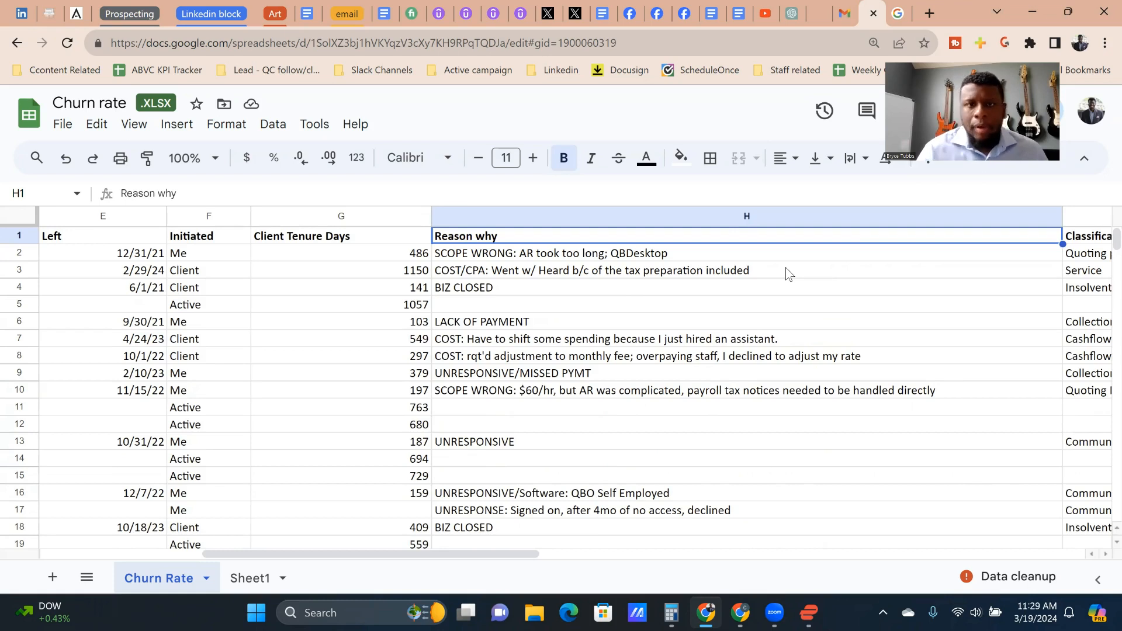
Step: Review row 2 from its tenure days and Reason why to its Classification and Us vs them? entries
{"action": "key", "text": "Down"}
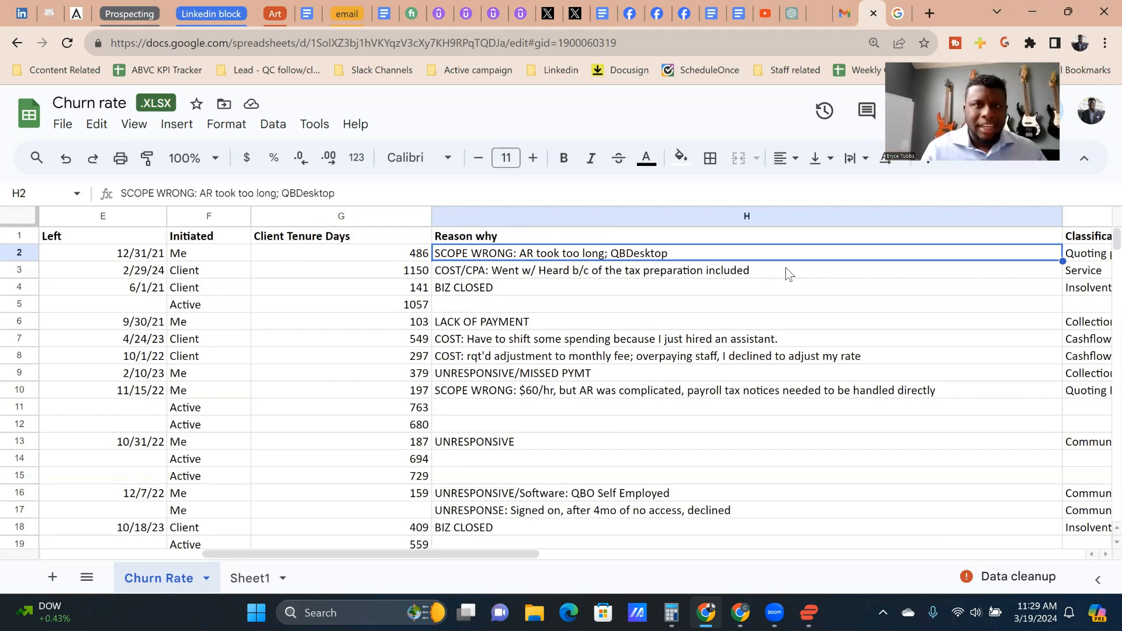
{"action": "key", "text": "Left"}
{"action": "left_click", "coordinate": [786, 270]}
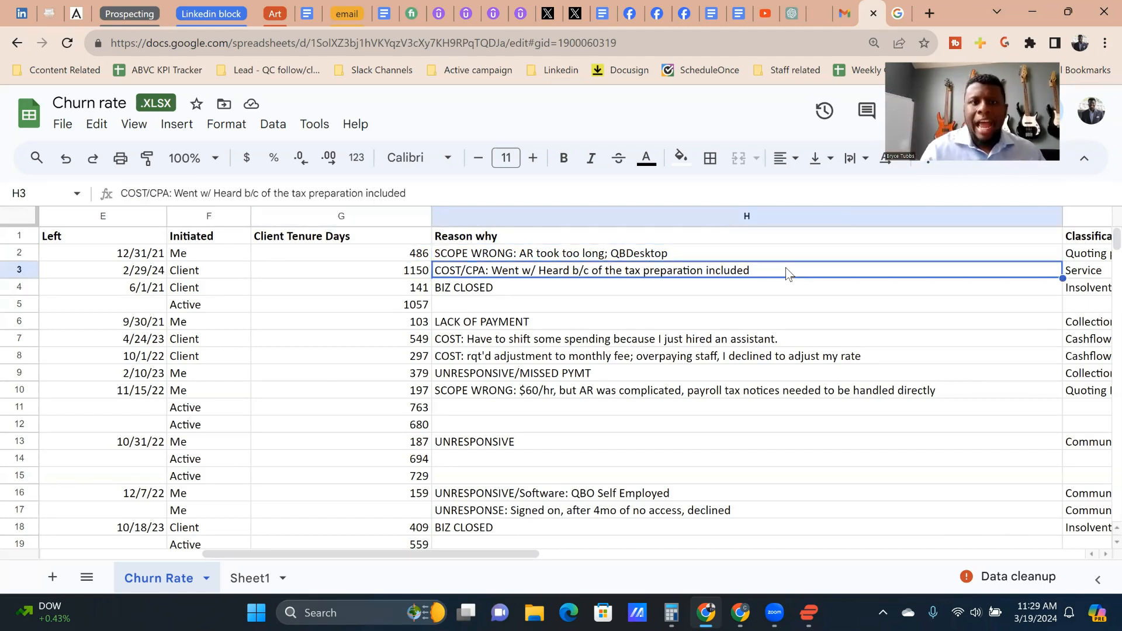
{"action": "key", "text": "Up"}
{"action": "key", "text": "Right"}
{"action": "key", "text": "Left"}
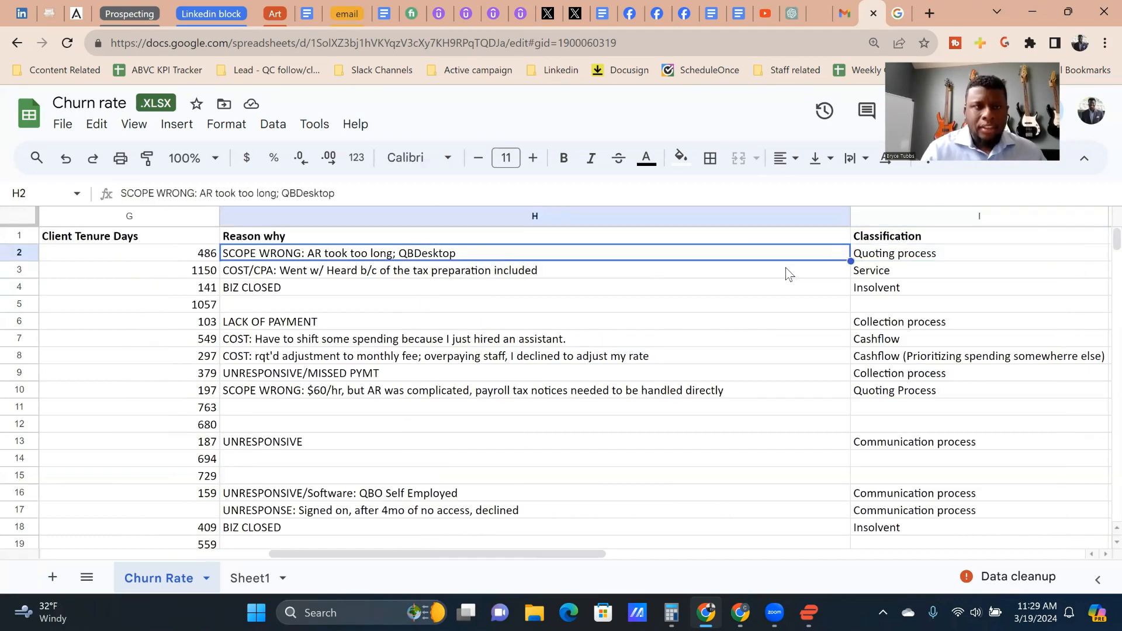
{"action": "key", "text": "Left"}
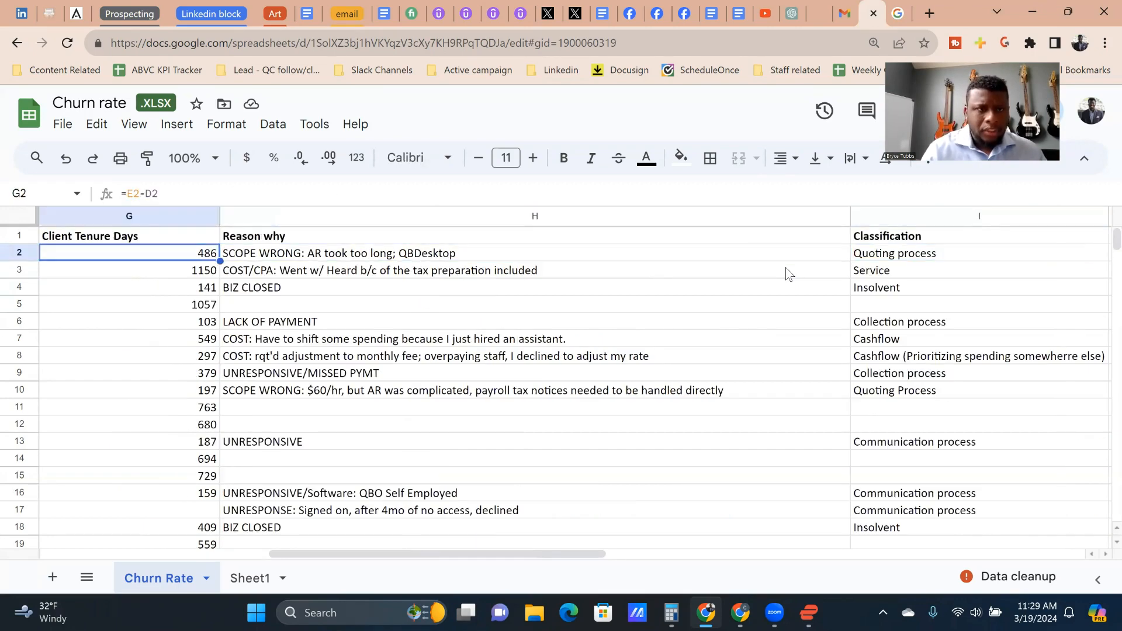
{"action": "key", "text": "Down"}
{"action": "key", "text": "Right"}
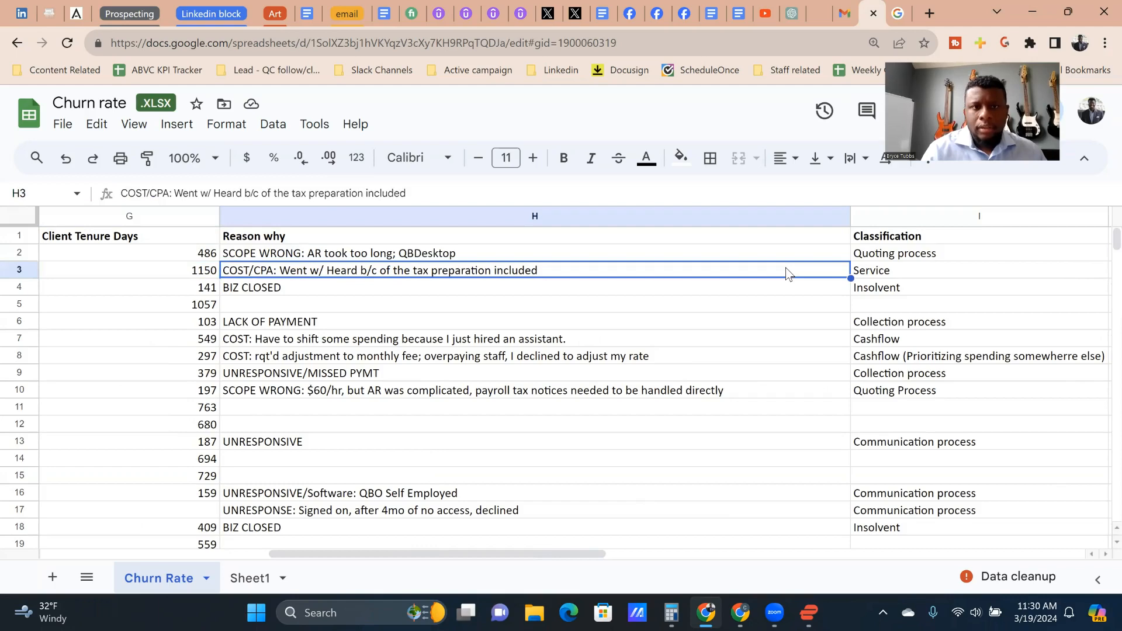
{"action": "key", "text": "Up"}
{"action": "key", "text": "Right"}
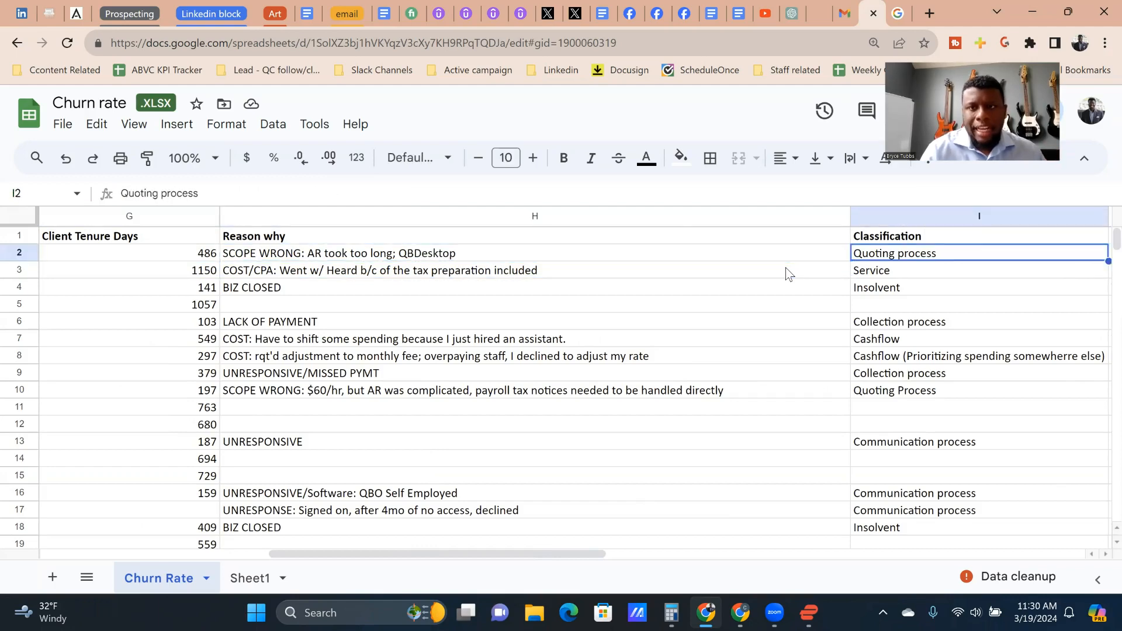
{"action": "key", "text": "Right"}
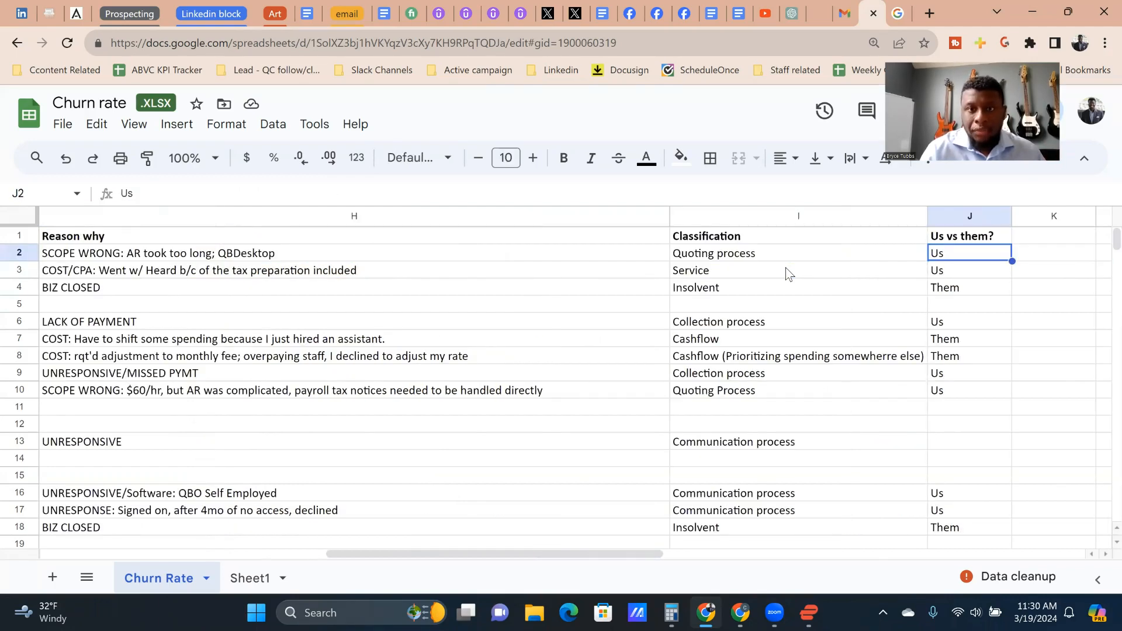
{"action": "key", "text": "Left"}
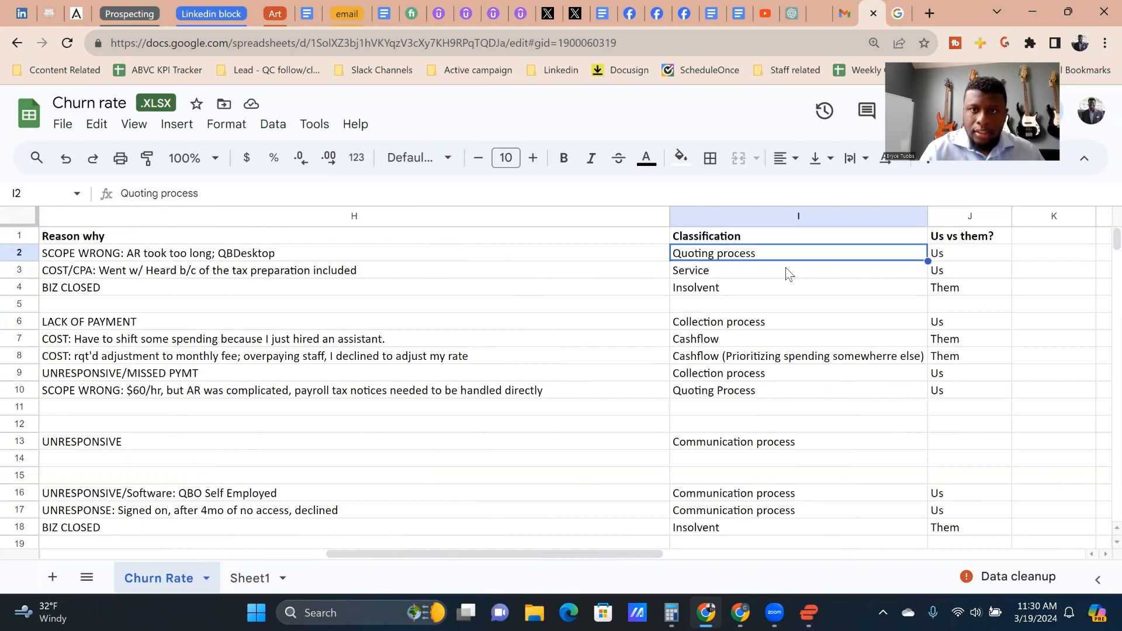
{"action": "key", "text": "Right"}
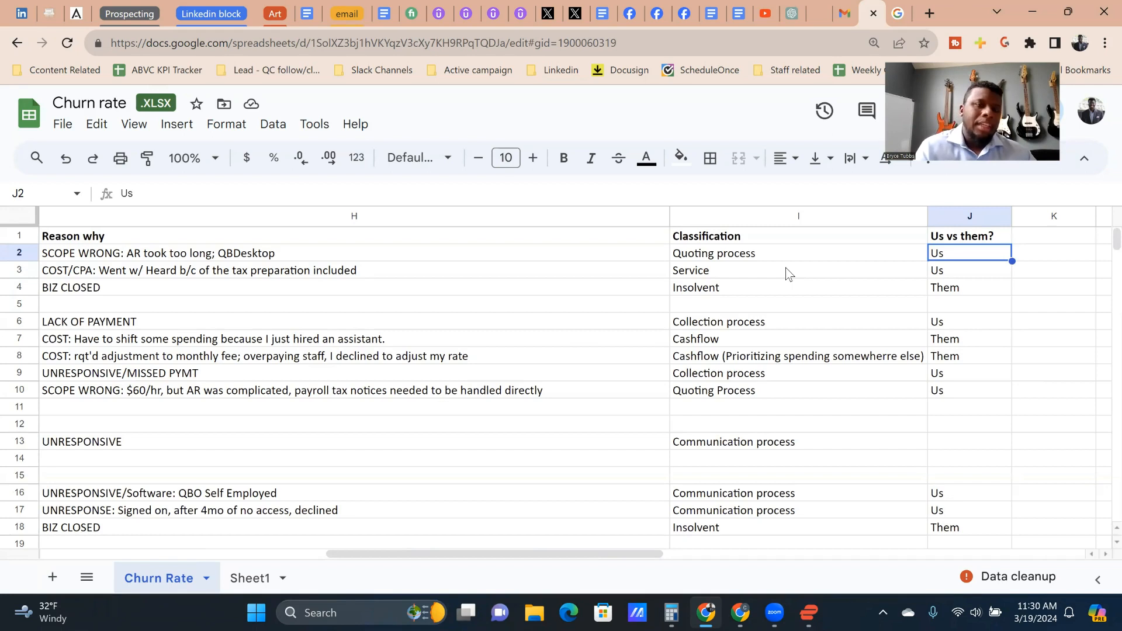
Step: Compare the Reason why and Classification entries of the clients in rows 2 and 3
{"action": "key", "text": "Down"}
{"action": "key", "text": "Left"}
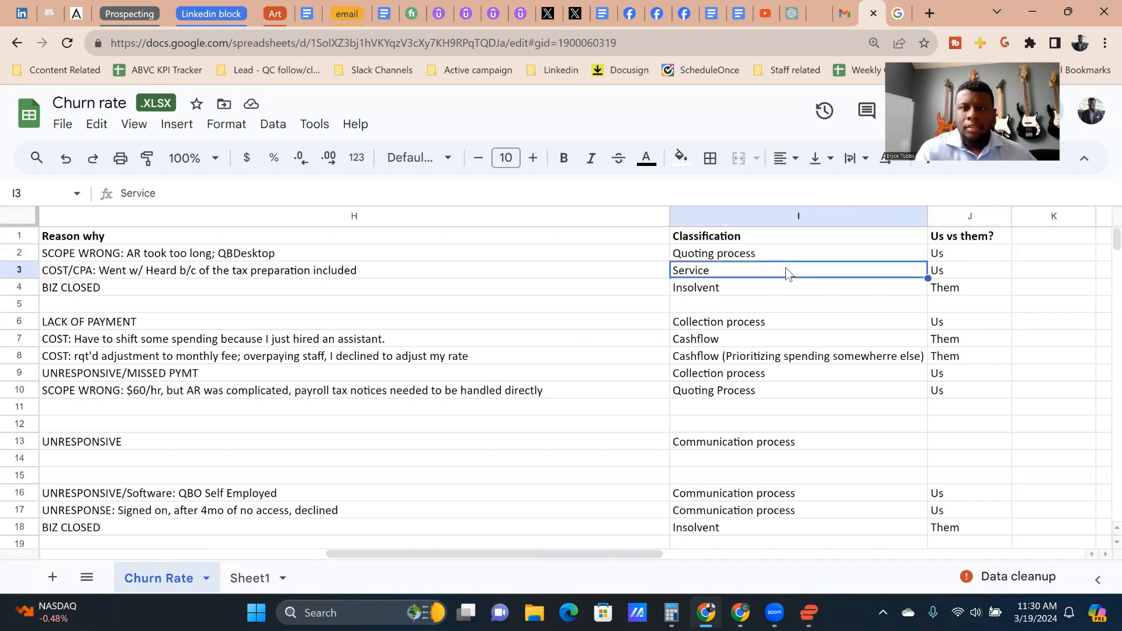
{"action": "key", "text": "Up"}
{"action": "key", "text": "Left"}
{"action": "key", "text": "Down"}
{"action": "key", "text": "Right"}
{"action": "key", "text": "Up"}
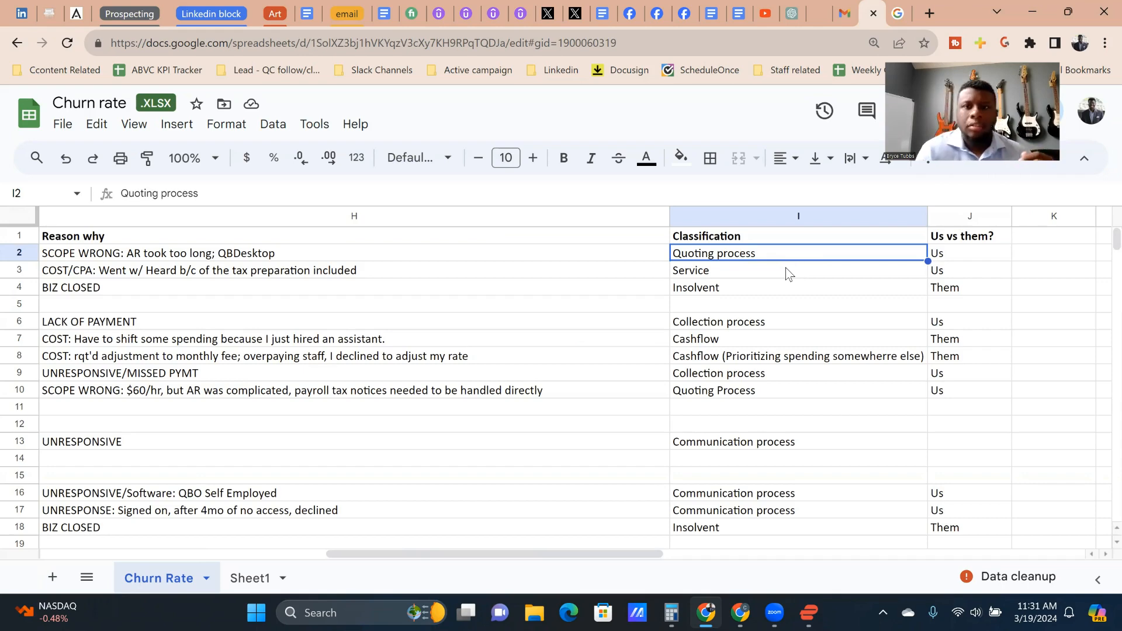
{"action": "key", "text": "Down"}
{"action": "key", "text": "Left"}
{"action": "key", "text": "Right"}
{"action": "key", "text": "Down"}
{"action": "key", "text": "Up"}
{"action": "key", "text": "Left"}
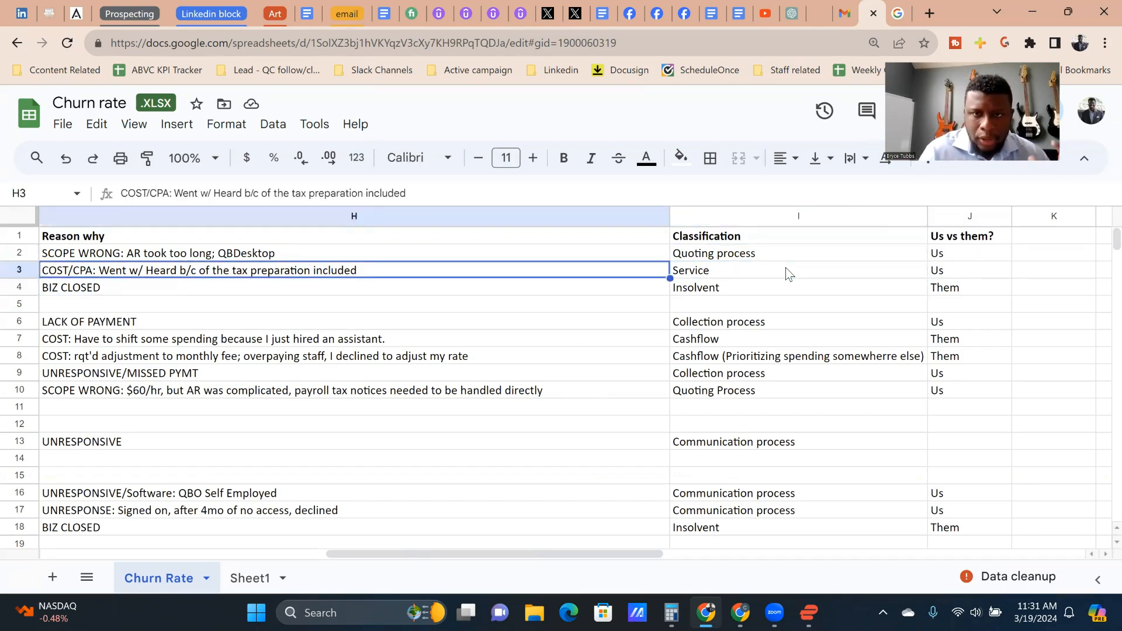
Step: Examine the Reason why entry of the client in row 4 alongside its Classification
{"action": "key", "text": "Left"}
{"action": "key", "text": "Right"}
{"action": "key", "text": "Down"}
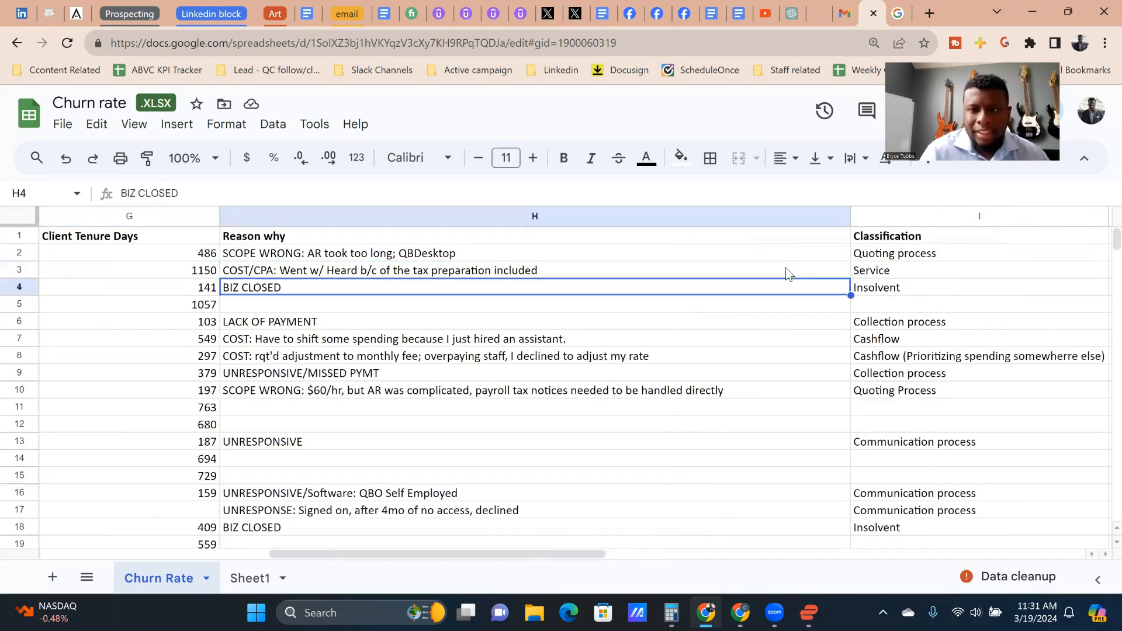
{"action": "key", "text": "Right"}
{"action": "key", "text": "Down"}
{"action": "key", "text": "Left"}
{"action": "key", "text": "Up"}
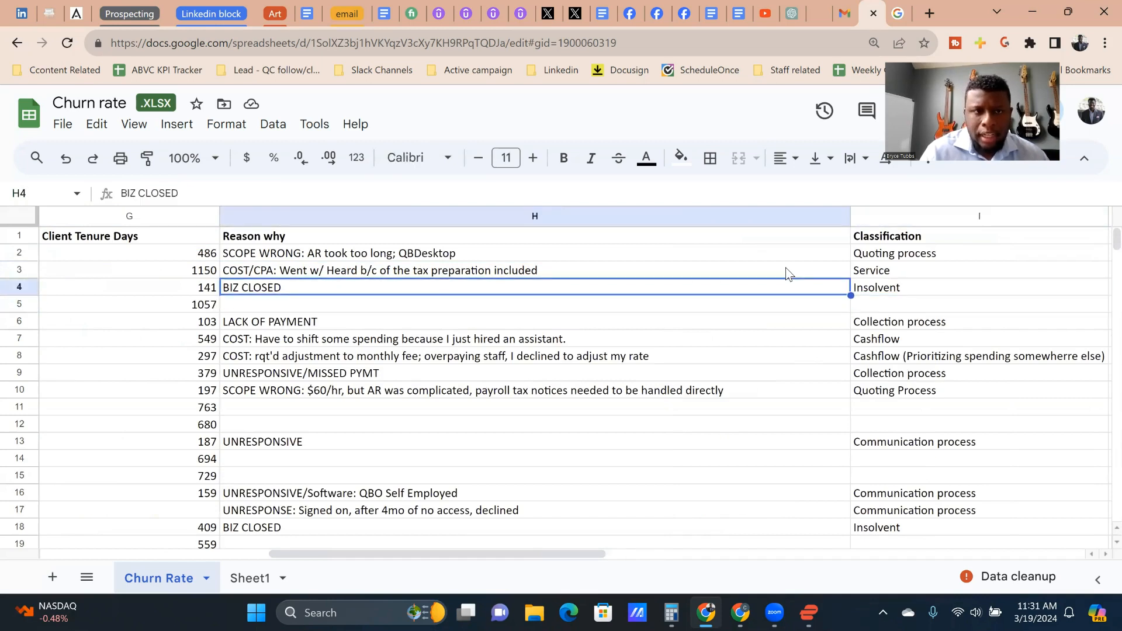
Step: Check the Reason why, Classification and Us vs them? entries of the client in row 3
{"action": "key", "text": "Up"}
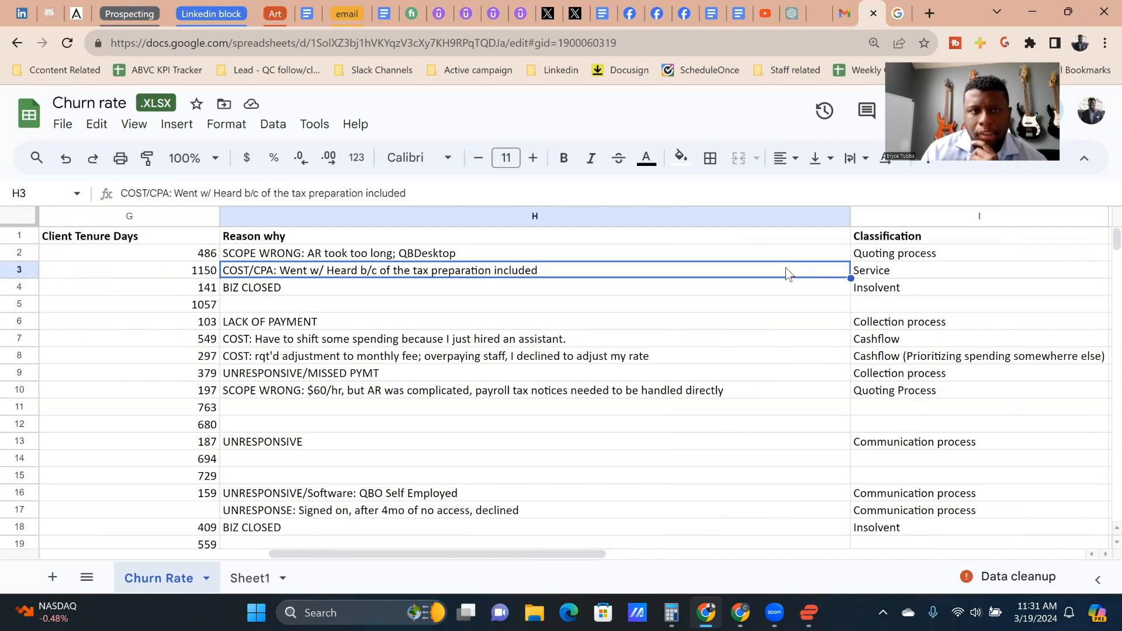
{"action": "key", "text": "Right"}
{"action": "key", "text": "Left"}
{"action": "key", "text": "Right"}
{"action": "key", "text": "Right"}
{"action": "key", "text": "Left"}
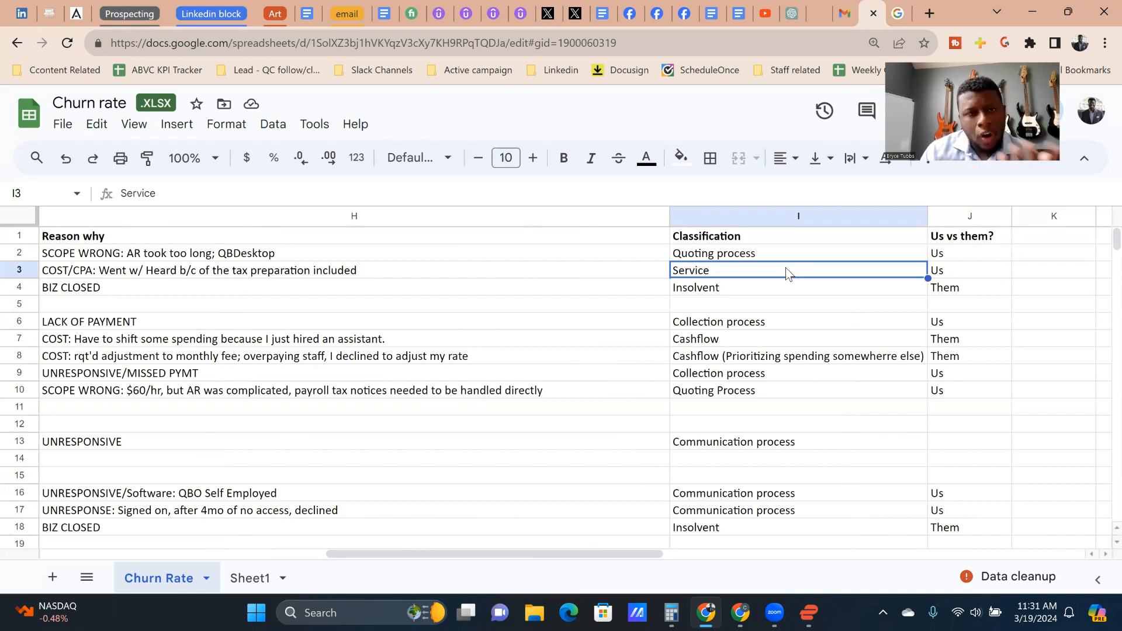
Step: Review the row 3 client's contract signed date, leaving date, initiator and tenure days
{"action": "key", "text": "Left"}
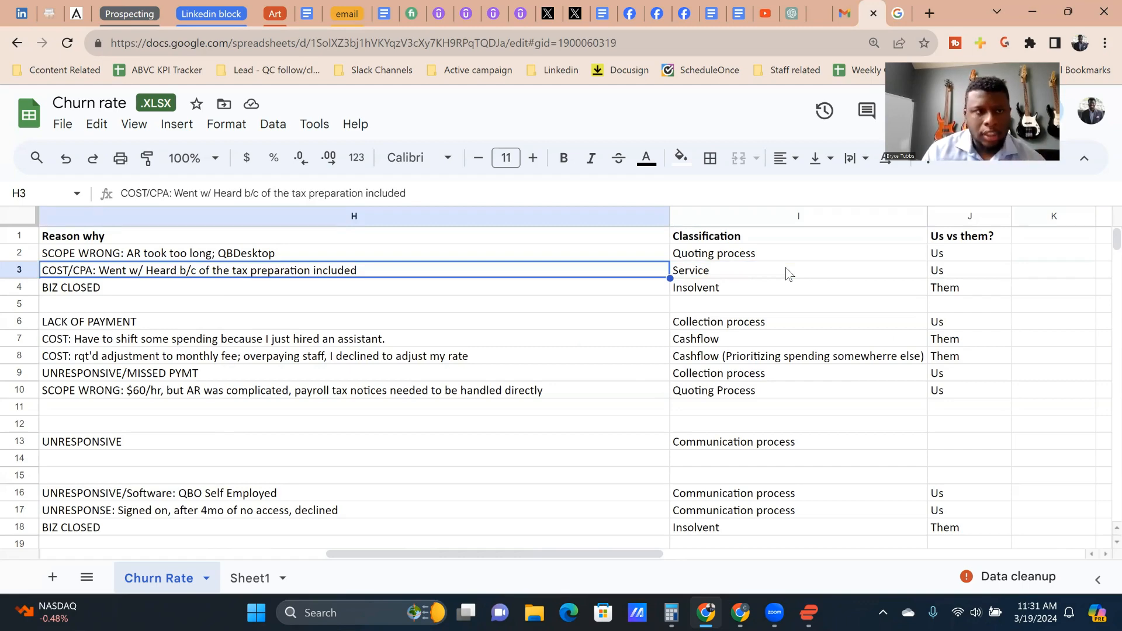
{"action": "key", "text": "Left"}
{"action": "key", "text": "Left"}
{"action": "key", "text": "Left"}
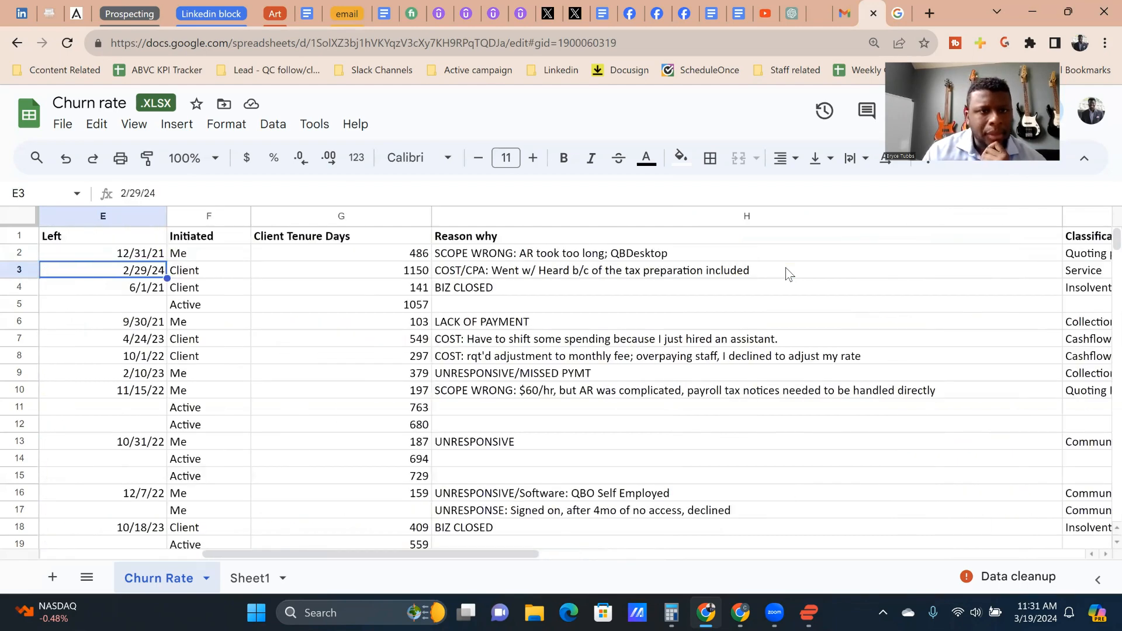
{"action": "key", "text": "Left"}
{"action": "key", "text": "Right"}
{"action": "key", "text": "Right"}
{"action": "key", "text": "Right"}
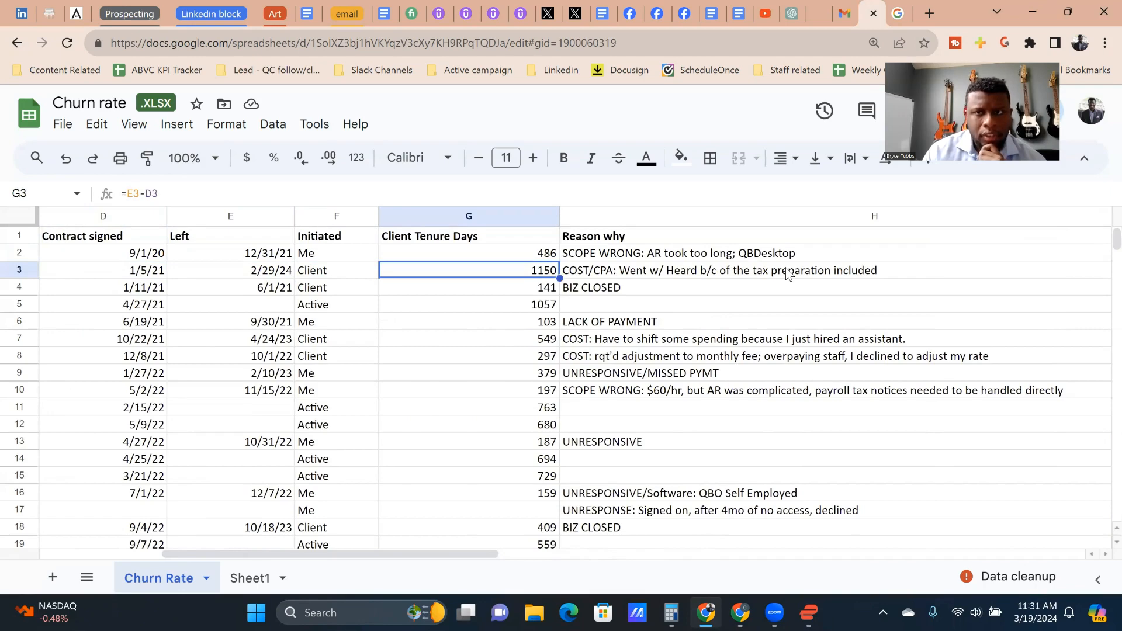
Step: Add the note "Check in with this client to see if they want to come back" in cell K3
{"action": "key", "text": "Right"}
{"action": "key", "text": "Right"}
{"action": "key", "text": "Right"}
{"action": "key", "text": "Right"}
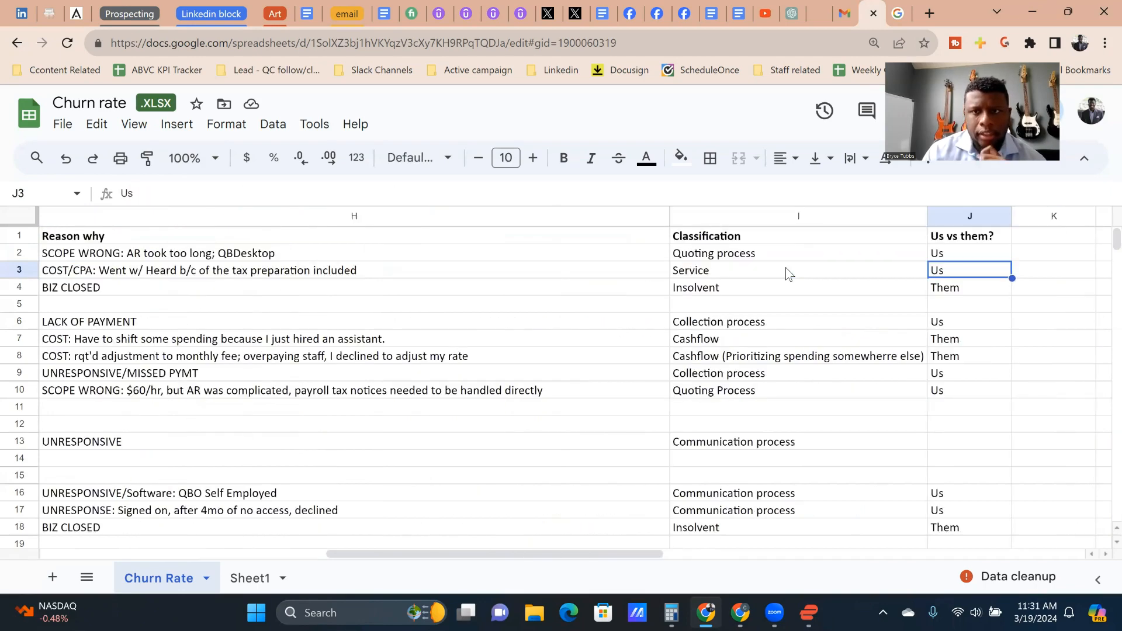
{"action": "type", "text": "Check in "}
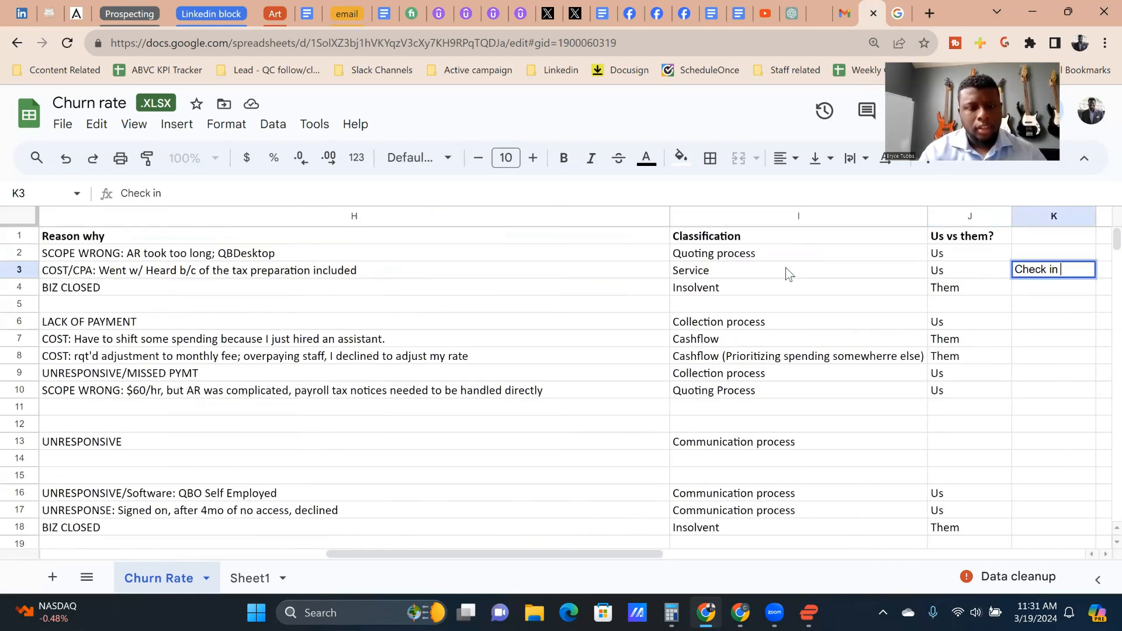
{"action": "type", "text": "with this client "}
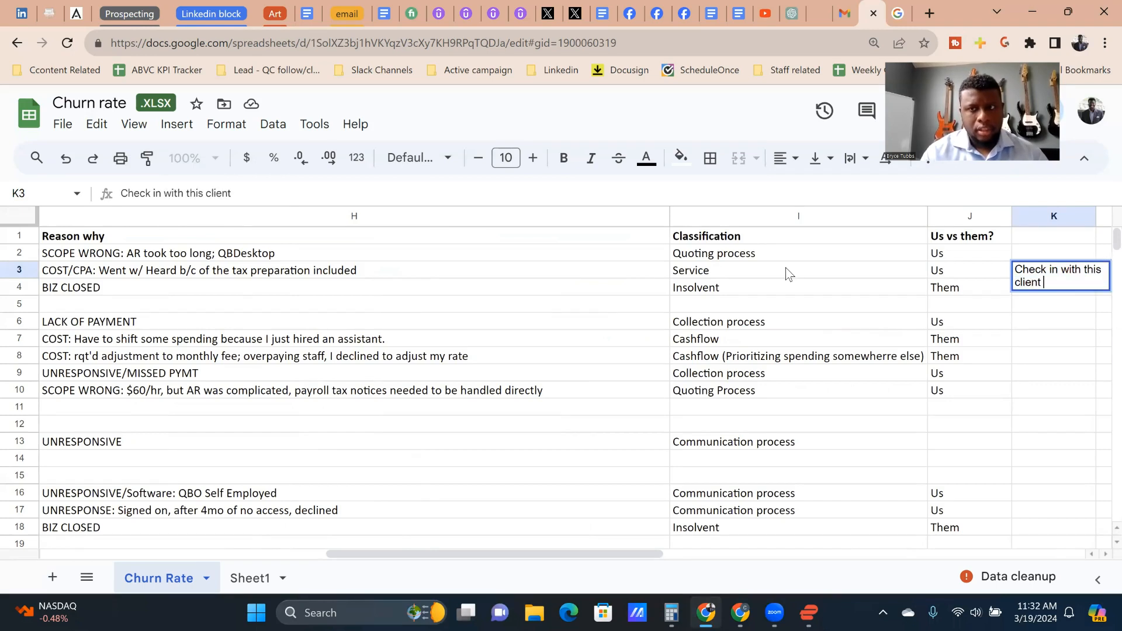
{"action": "type", "text": "to see if they"}
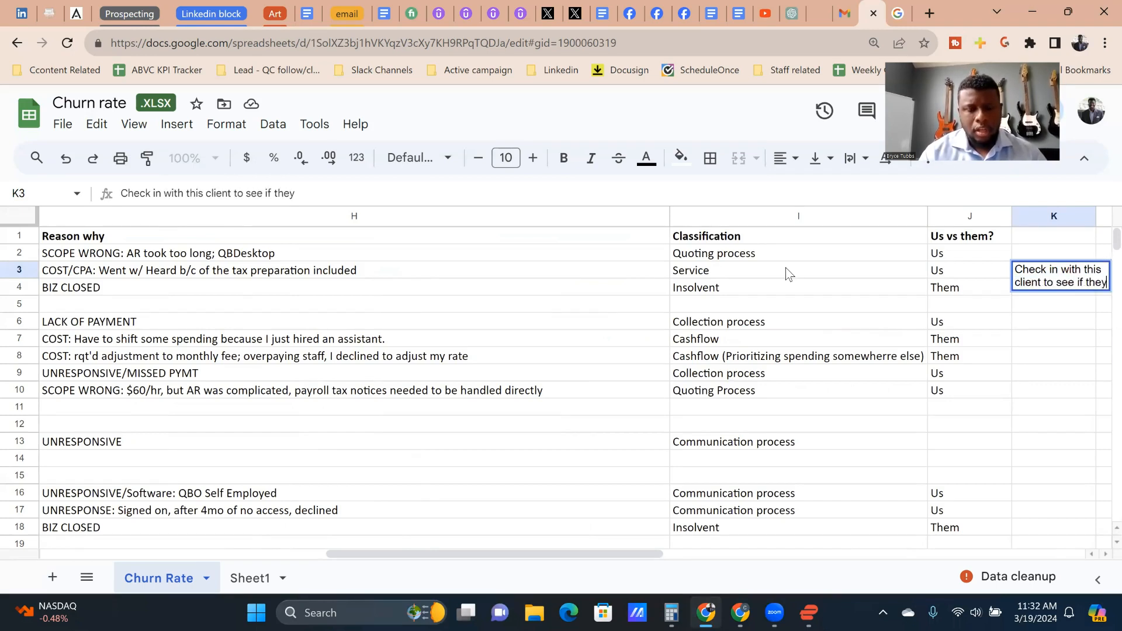
{"action": "type", "text": " want to come back"}
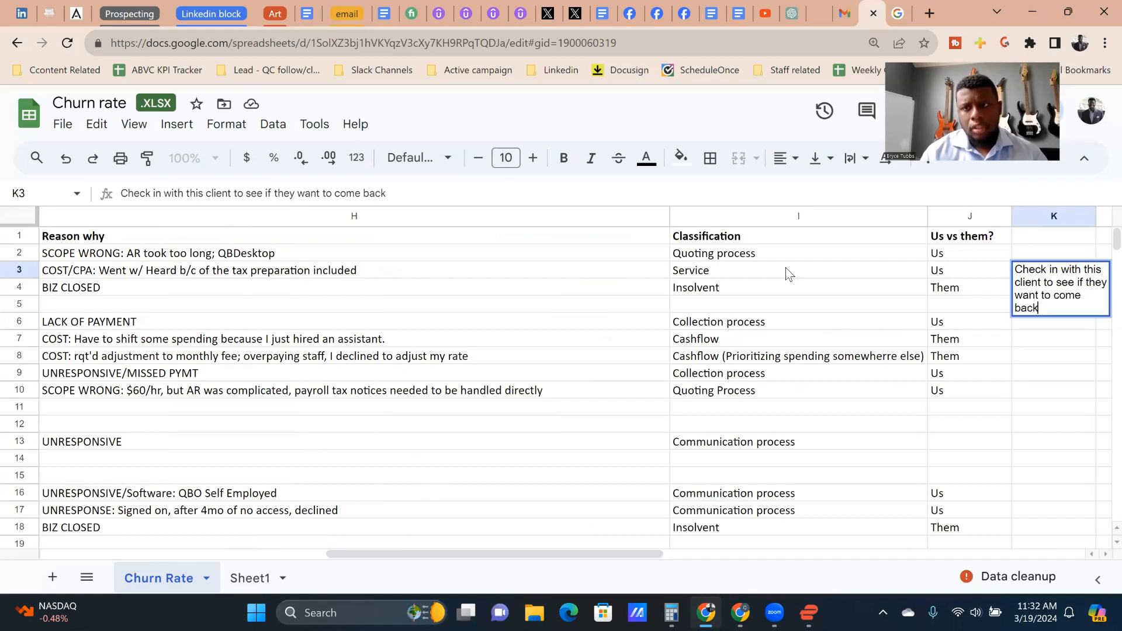
{"action": "key", "text": "Return"}
{"action": "key", "text": "Up"}
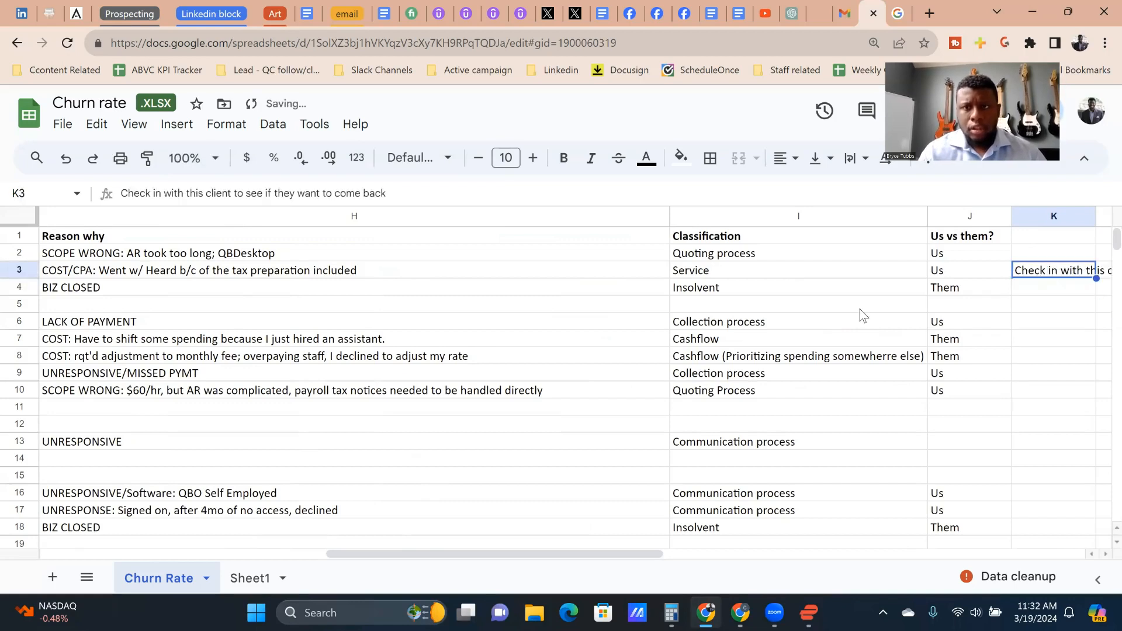
{"action": "left_click", "coordinate": [710, 275]}
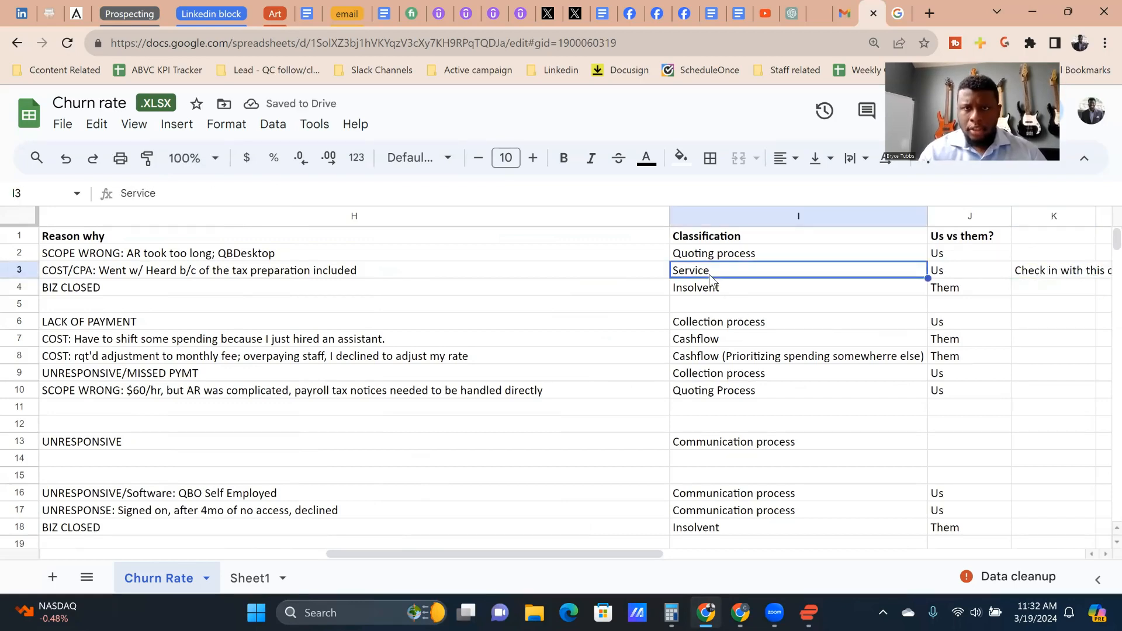
{"action": "key", "text": "Up"}
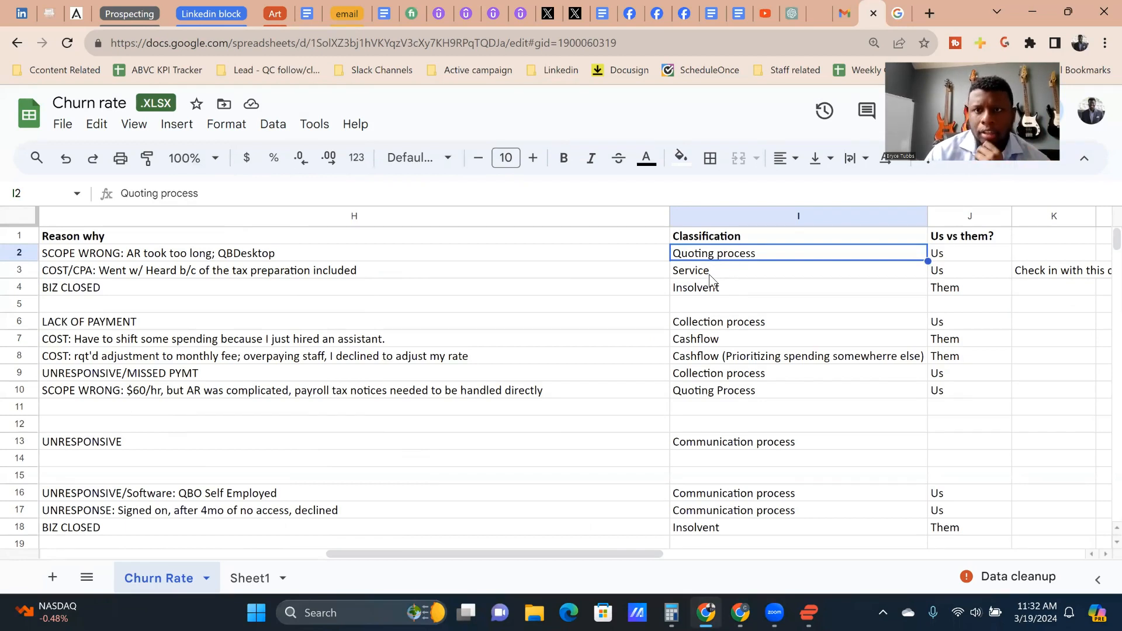
Step: Extend the Classification of the row 3 client to read "Service / needs changed"
{"action": "key", "text": "Down"}
{"action": "key", "text": "Left"}
{"action": "key", "text": "Right"}
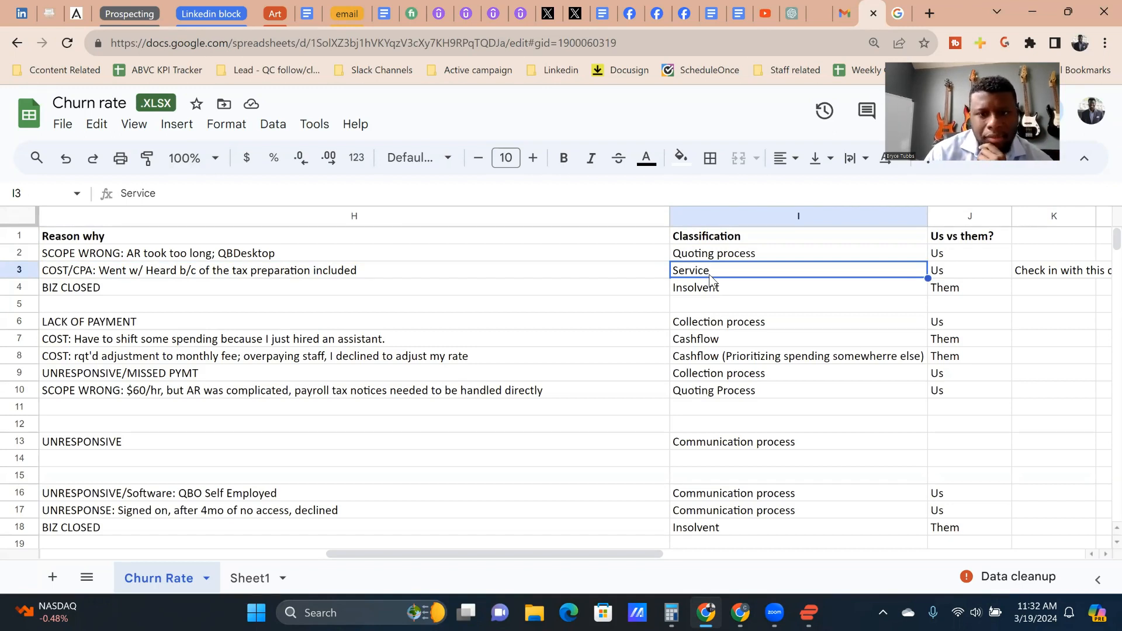
{"action": "double_click", "coordinate": [711, 279]}
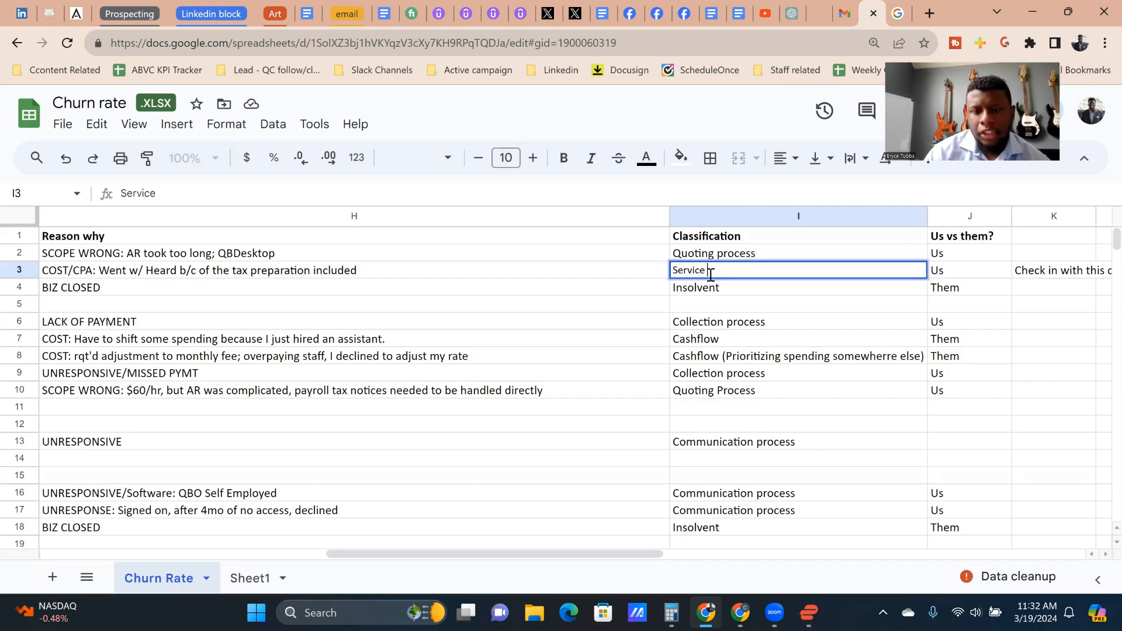
{"action": "type", "text": "/"}
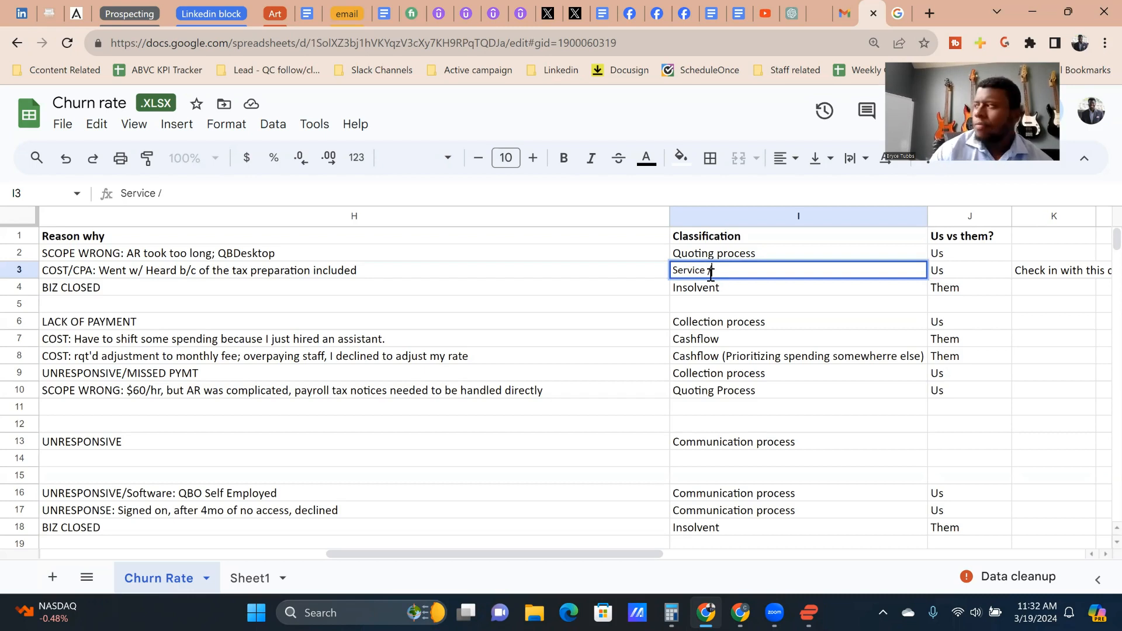
{"action": "type", "text": " needs"}
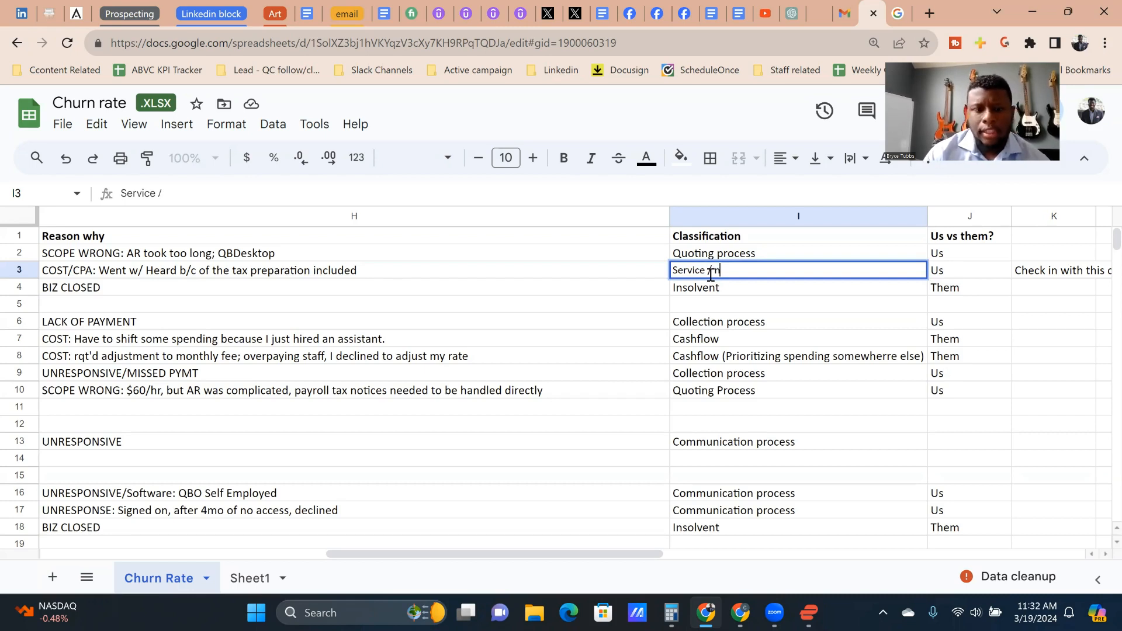
{"action": "type", "text": " changed"}
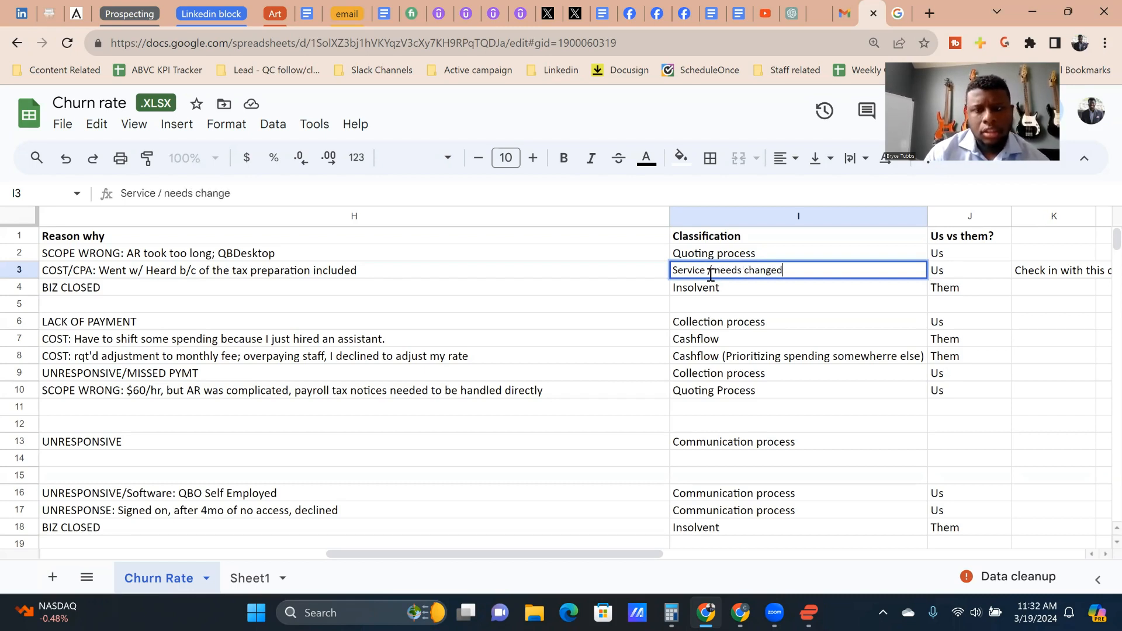
{"action": "key", "text": "Return"}
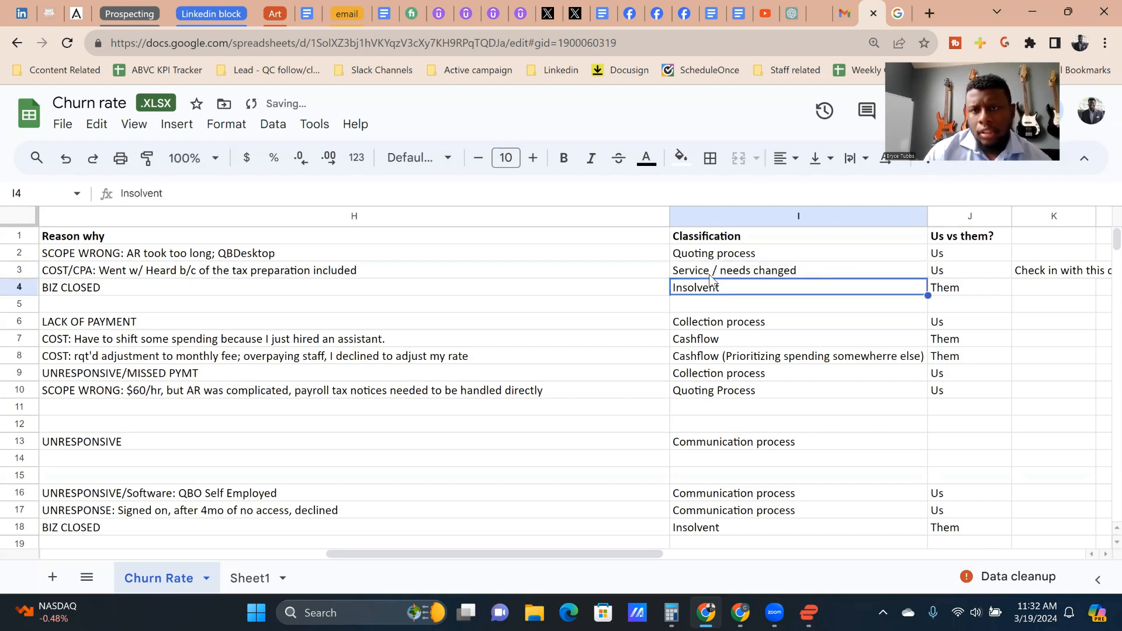
Step: Set the Us vs them? entry of the row 3 client to "50/50"
{"action": "left_click", "coordinate": [963, 274]}
{"action": "type", "text": "50/50"}
{"action": "key", "text": "Return"}
{"action": "left_click", "coordinate": [965, 274]}
Step: Check the row 4 client's tenure days and who initiated the departure
{"action": "key", "text": "Left"}
{"action": "key", "text": "Down"}
{"action": "key", "text": "Right"}
{"action": "key", "text": "Up"}
{"action": "key", "text": "Left"}
{"action": "key", "text": "Down"}
{"action": "key", "text": "Left"}
{"action": "key", "text": "Left"}
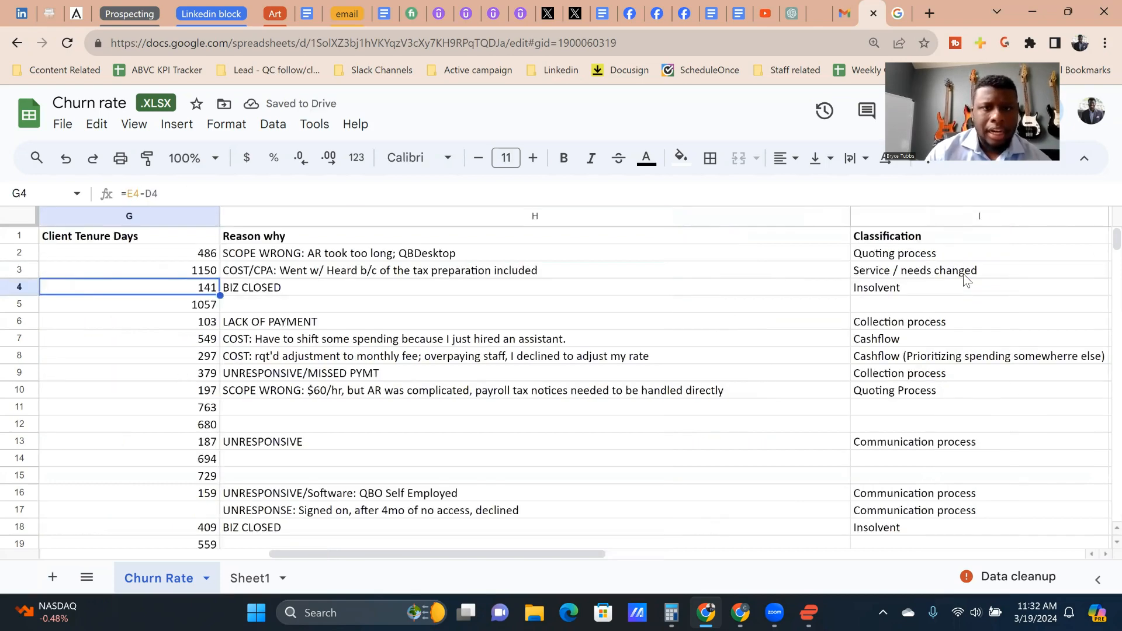
{"action": "key", "text": "Right"}
{"action": "key", "text": "Left"}
{"action": "key", "text": "Right"}
{"action": "key", "text": "Left"}
{"action": "key", "text": "Left"}
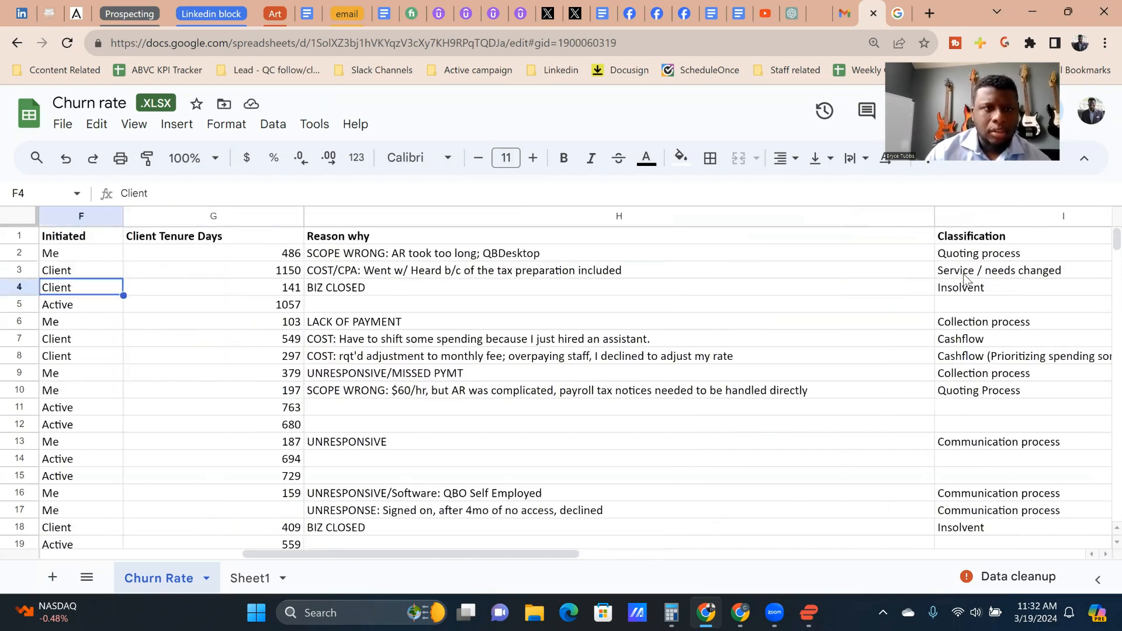
Step: Review the row 4 client's discovery call and contract signed dates, Reason why and Classification
{"action": "key", "text": "Left"}
{"action": "key", "text": "Left"}
{"action": "key", "text": "Left"}
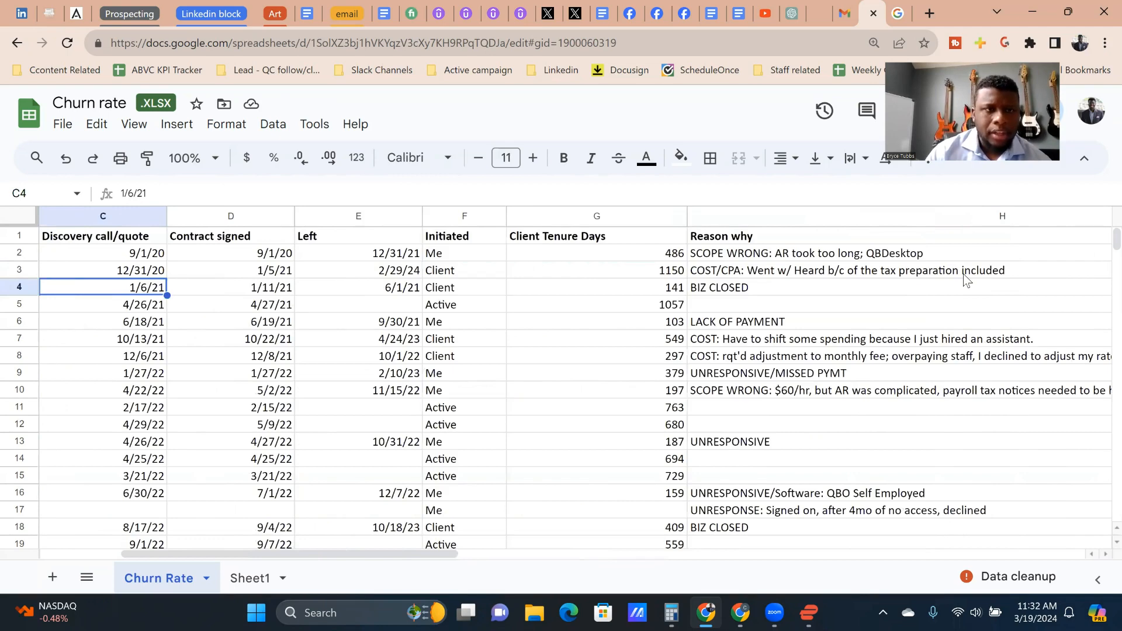
{"action": "key", "text": "Left"}
{"action": "key", "text": "Right"}
{"action": "key", "text": "Right"}
{"action": "key", "text": "Right"}
{"action": "key", "text": "Right"}
{"action": "key", "text": "Right"}
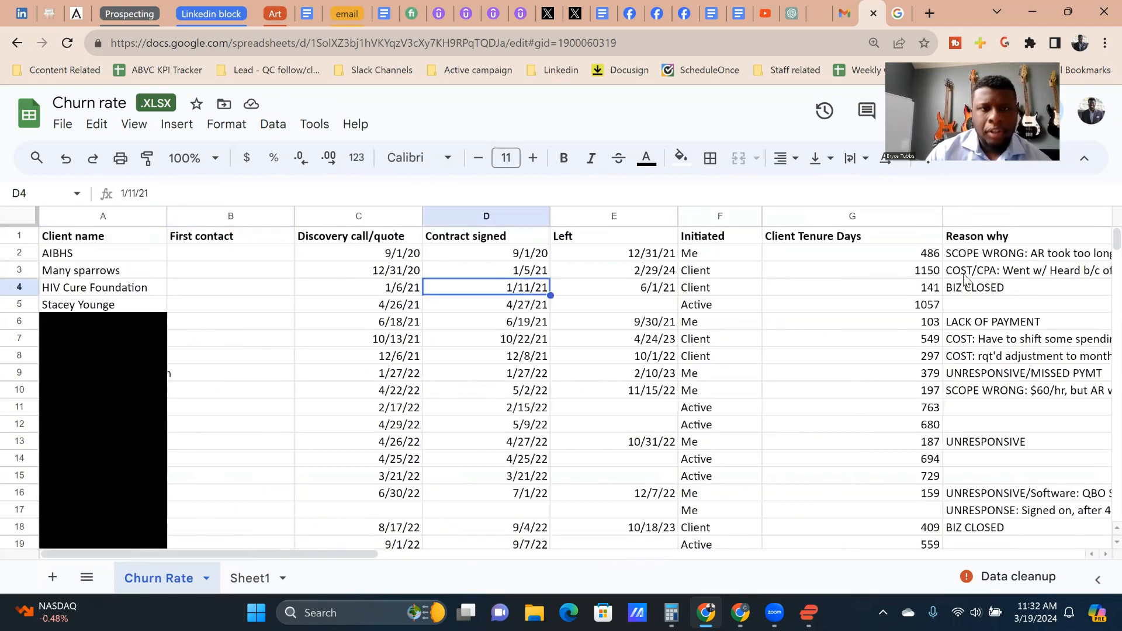
{"action": "key", "text": "Right"}
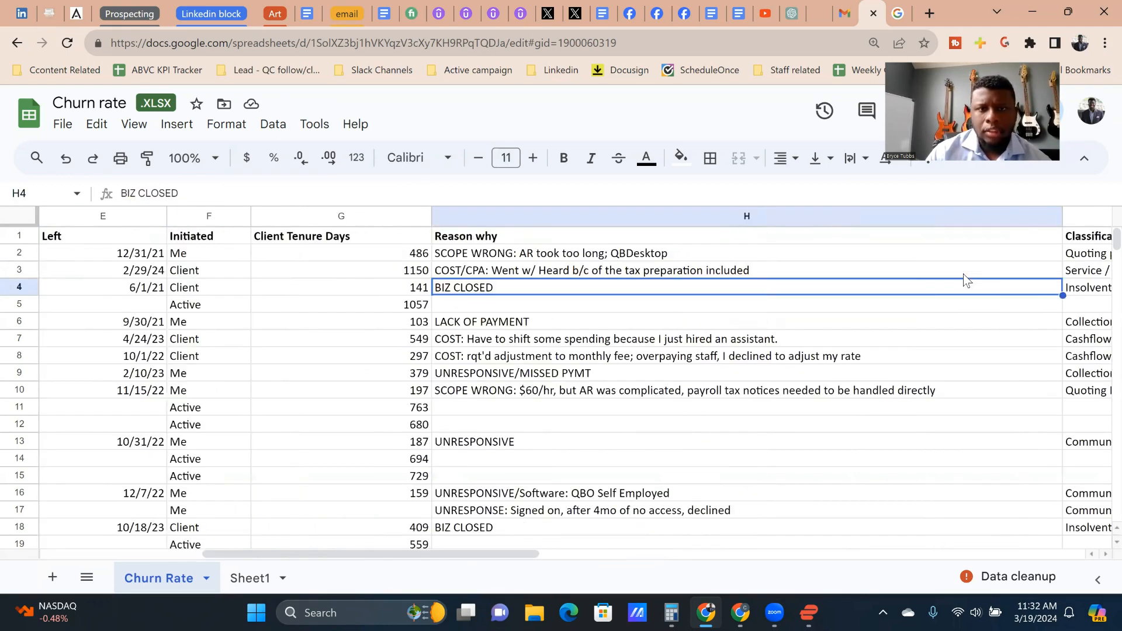
{"action": "key", "text": "Right"}
{"action": "key", "text": "Right"}
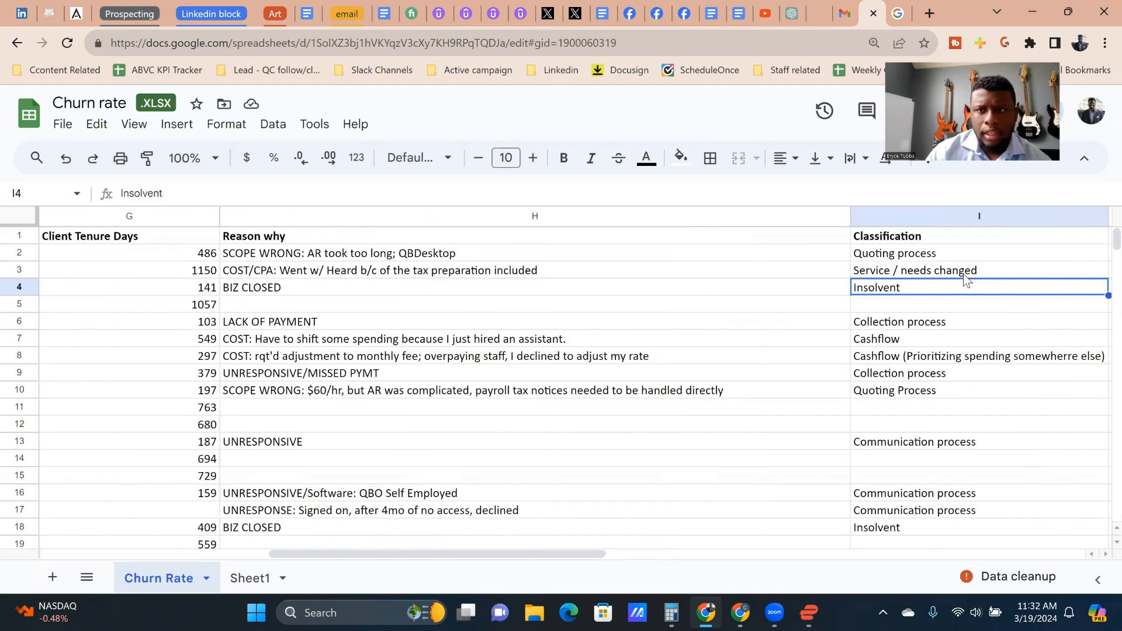
{"action": "key", "text": "Left"}
{"action": "key", "text": "Left"}
{"action": "key", "text": "Left"}
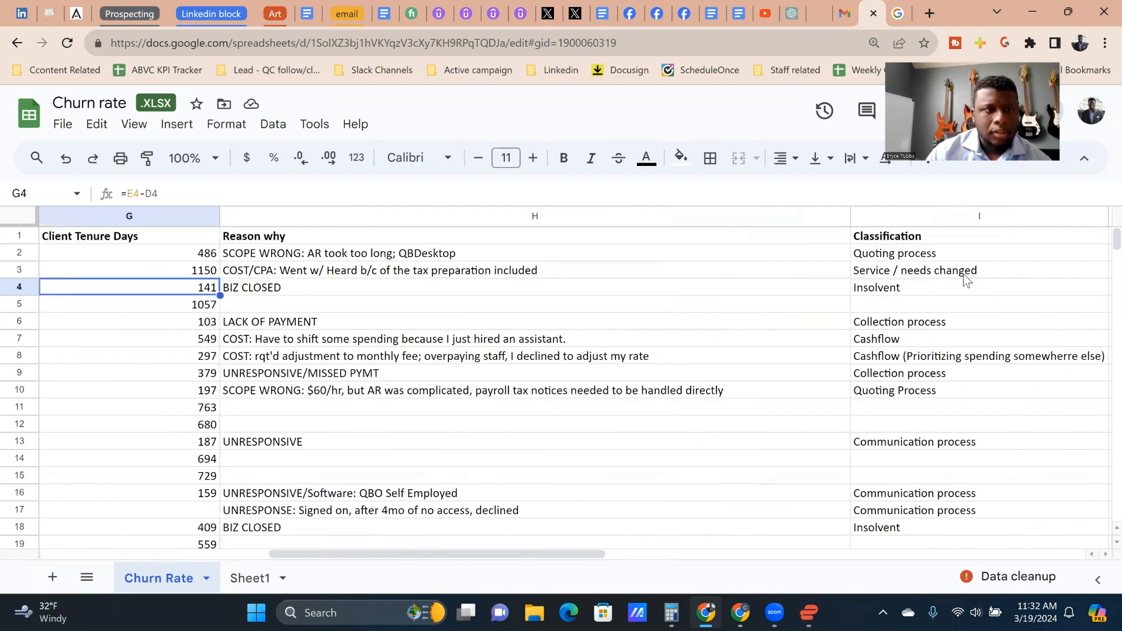
Step: Examine the row 6 client's leaving date, initiator, tenure days and Reason why
{"action": "key", "text": "Left"}
{"action": "key", "text": "Down"}
{"action": "key", "text": "Down"}
{"action": "key", "text": "Left"}
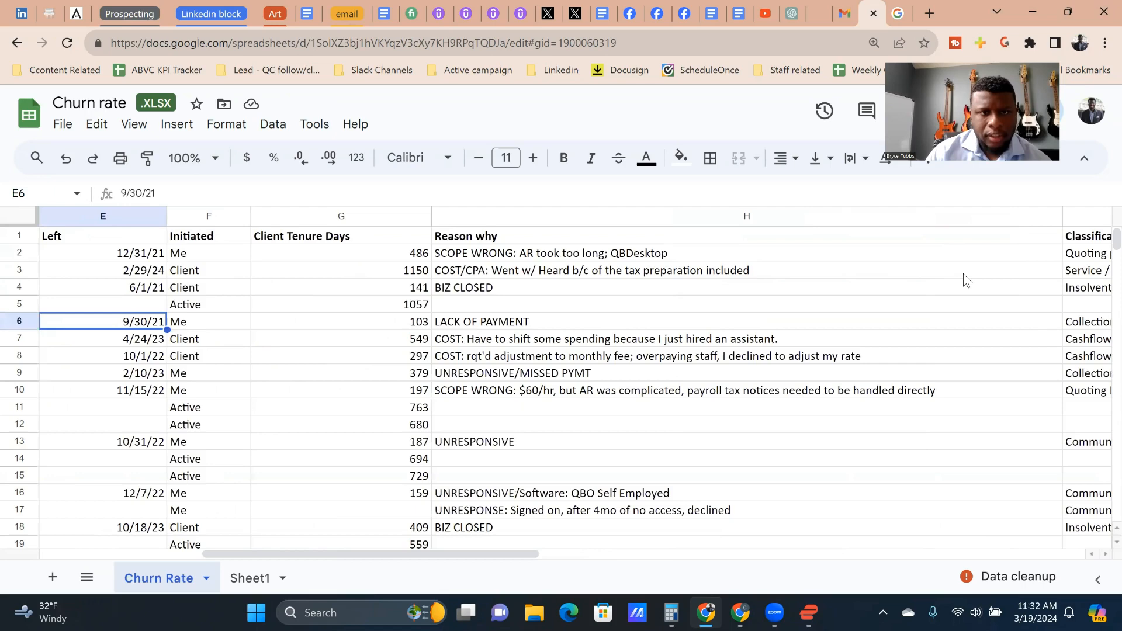
{"action": "key", "text": "Right"}
{"action": "key", "text": "Right"}
{"action": "key", "text": "Right"}
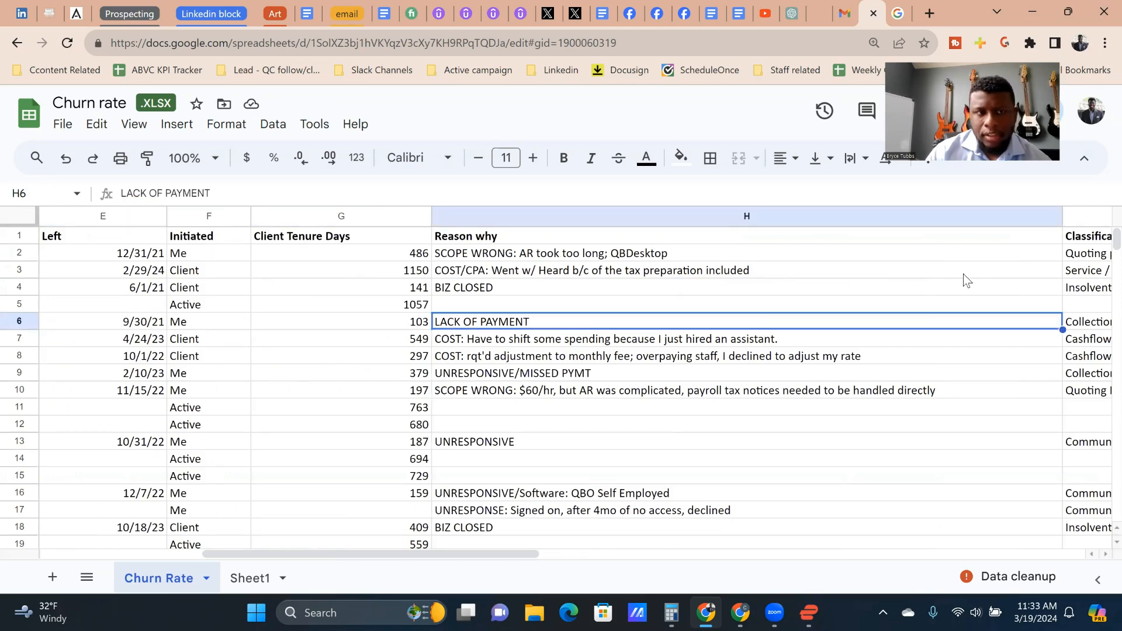
{"action": "key", "text": "Left"}
{"action": "key", "text": "Left"}
{"action": "key", "text": "Left"}
{"action": "key", "text": "Left"}
{"action": "key", "text": "Left"}
{"action": "key", "text": "Left"}
{"action": "key", "text": "Left"}
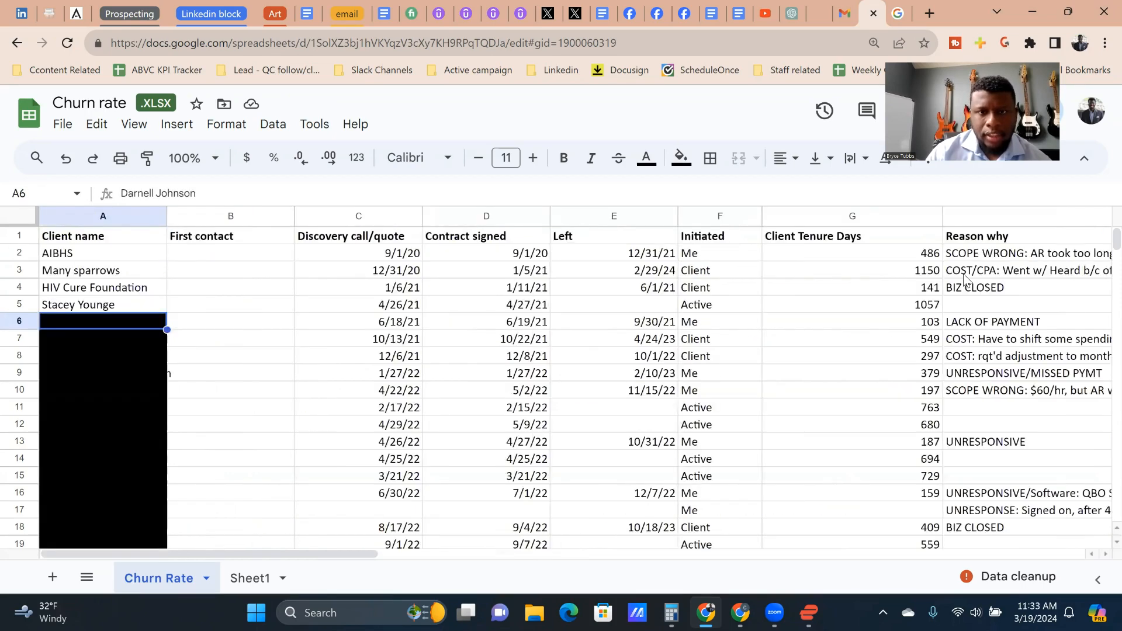
{"action": "key", "text": "Right"}
{"action": "key", "text": "Right"}
{"action": "key", "text": "Right"}
{"action": "key", "text": "Right"}
{"action": "key", "text": "Right"}
{"action": "key", "text": "Right"}
{"action": "key", "text": "Right"}
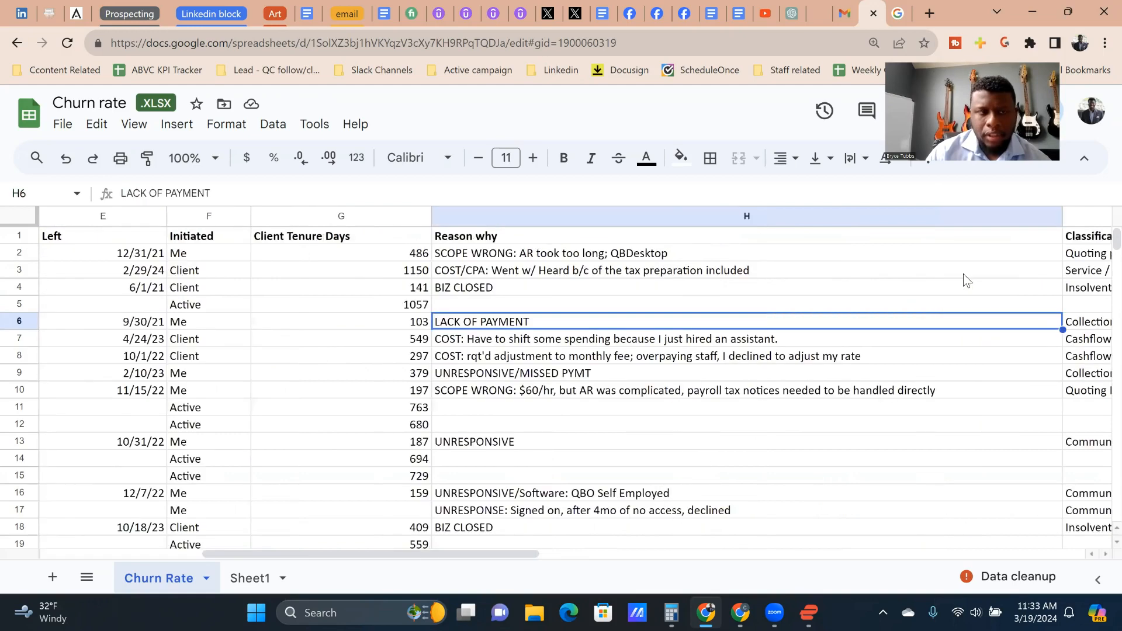
Step: Check the row 6 client's name against the neighbouring rows and look at the Discovery call/quote date
{"action": "key", "text": "Left"}
{"action": "key", "text": "Left"}
{"action": "key", "text": "Left"}
{"action": "key", "text": "Left"}
{"action": "key", "text": "Left"}
{"action": "key", "text": "Left"}
{"action": "key", "text": "Left"}
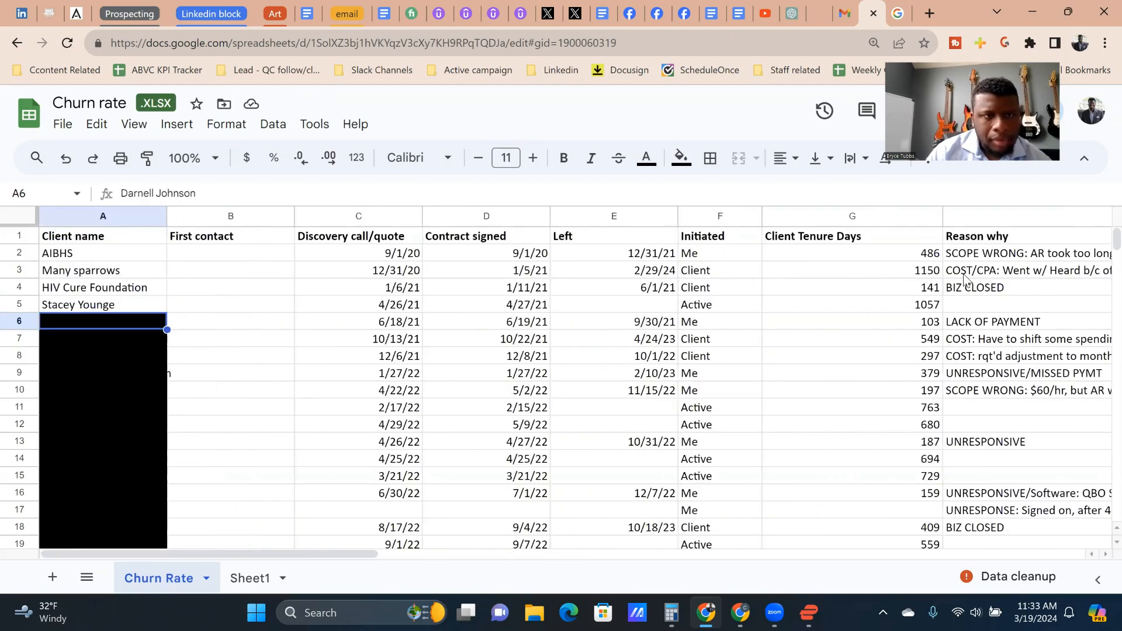
{"action": "key", "text": "Down"}
{"action": "key", "text": "Up"}
{"action": "key", "text": "Up"}
{"action": "key", "text": "Up"}
{"action": "key", "text": "Down"}
{"action": "key", "text": "Down"}
{"action": "key", "text": "Right"}
{"action": "key", "text": "Right"}
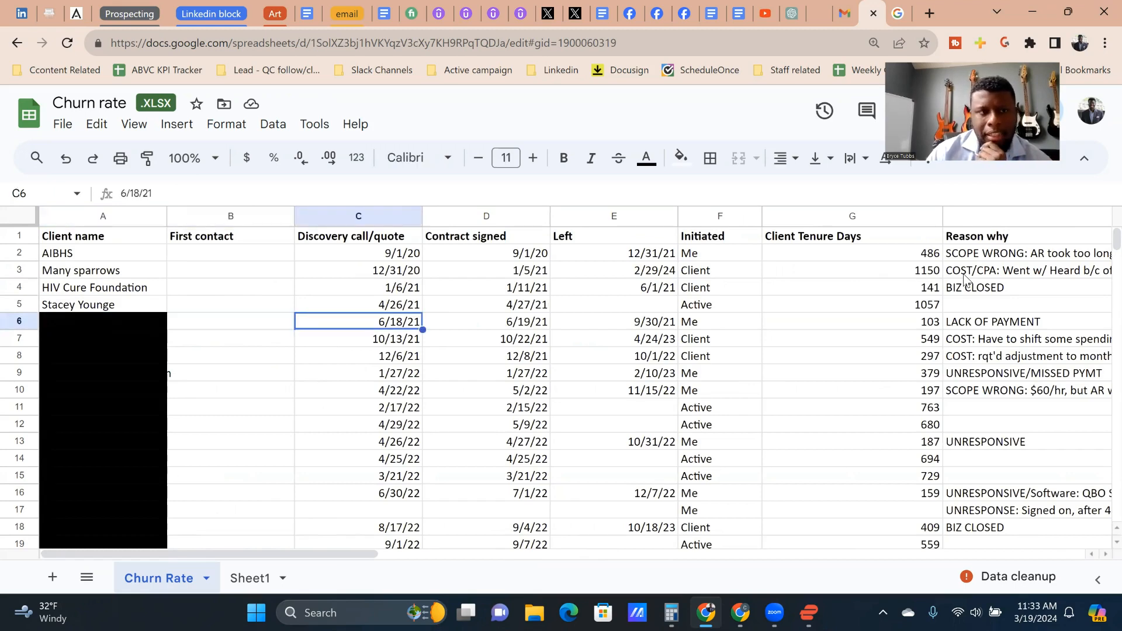
Step: Review the row 6 client's Reason why, Classification and Us vs them? entries and compare the Classification with row 13
{"action": "key", "text": "Right"}
{"action": "key", "text": "Right"}
{"action": "key", "text": "Right"}
{"action": "key", "text": "Right"}
{"action": "key", "text": "Right"}
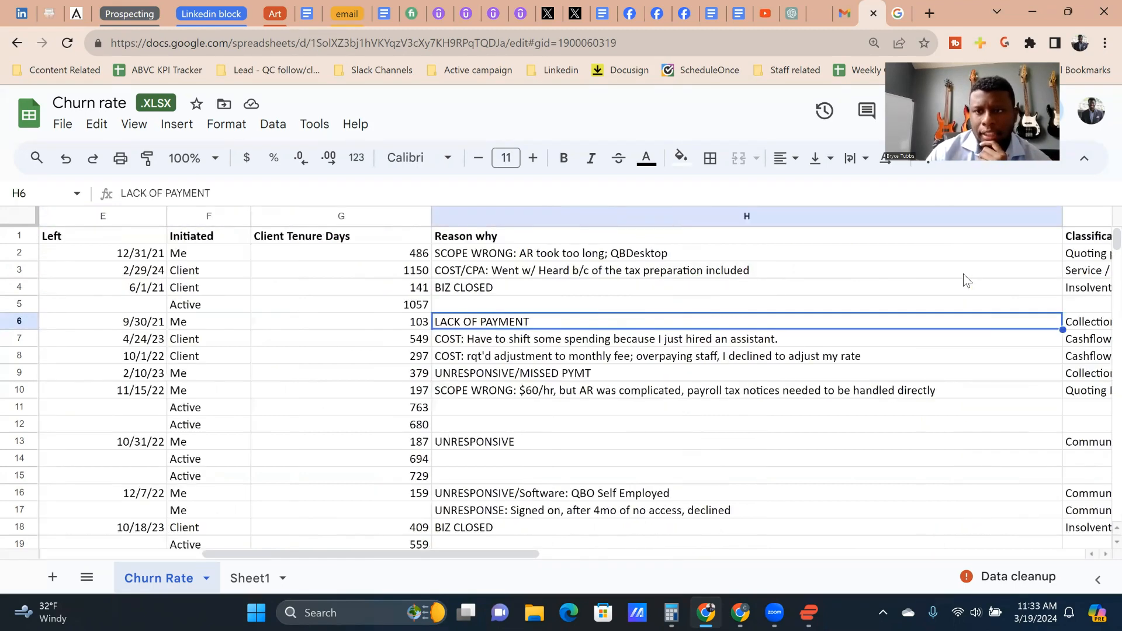
{"action": "key", "text": "Right"}
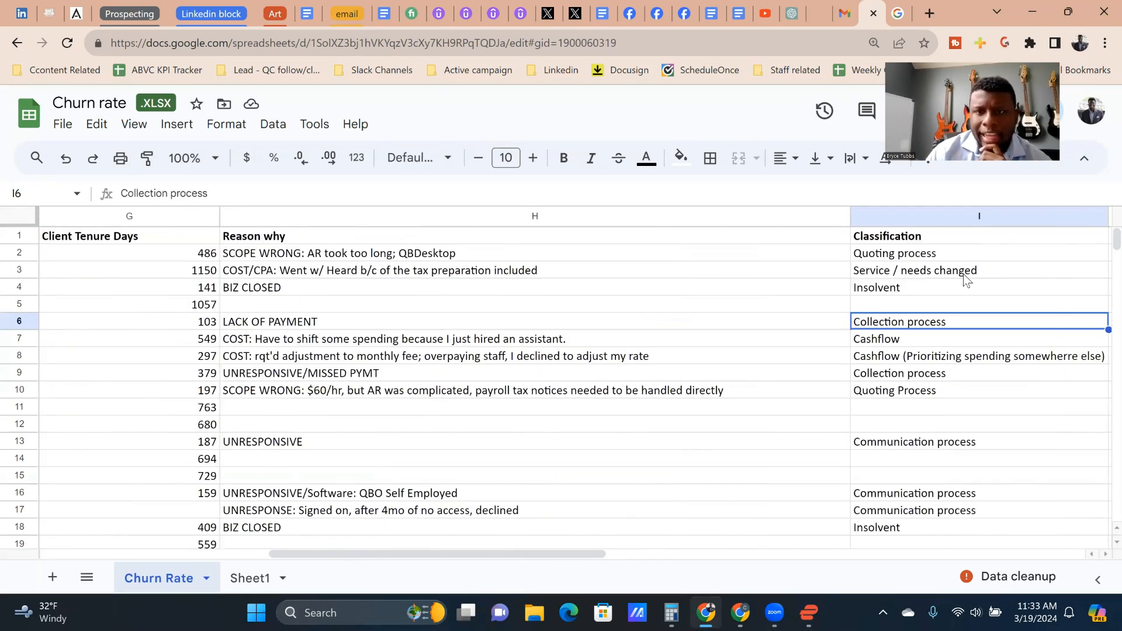
{"action": "key", "text": "Right"}
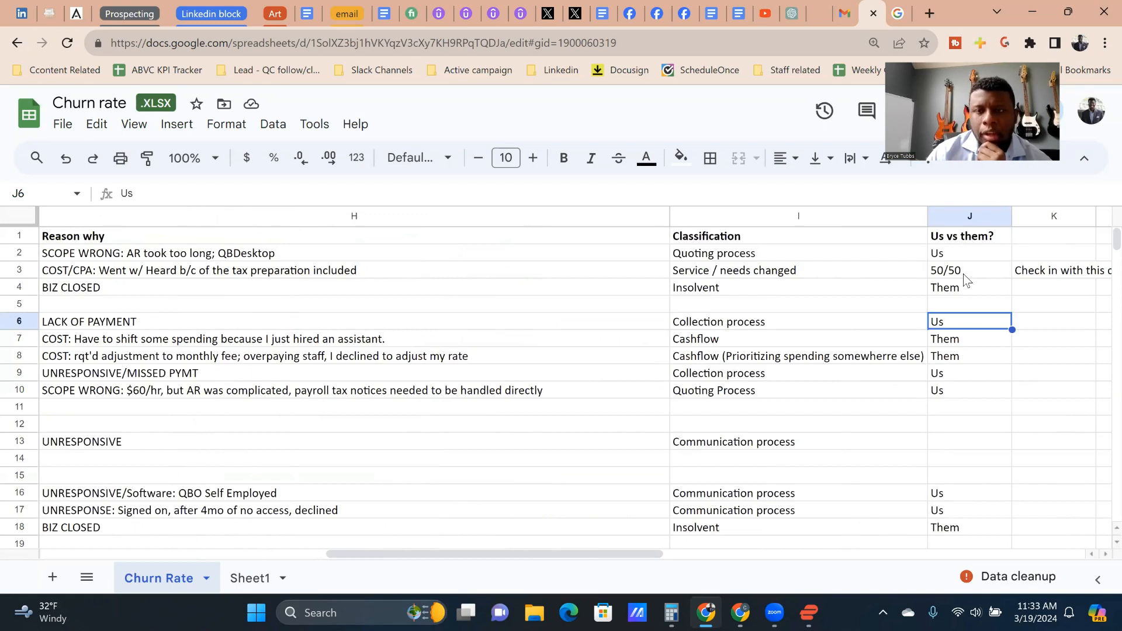
{"action": "key", "text": "Left"}
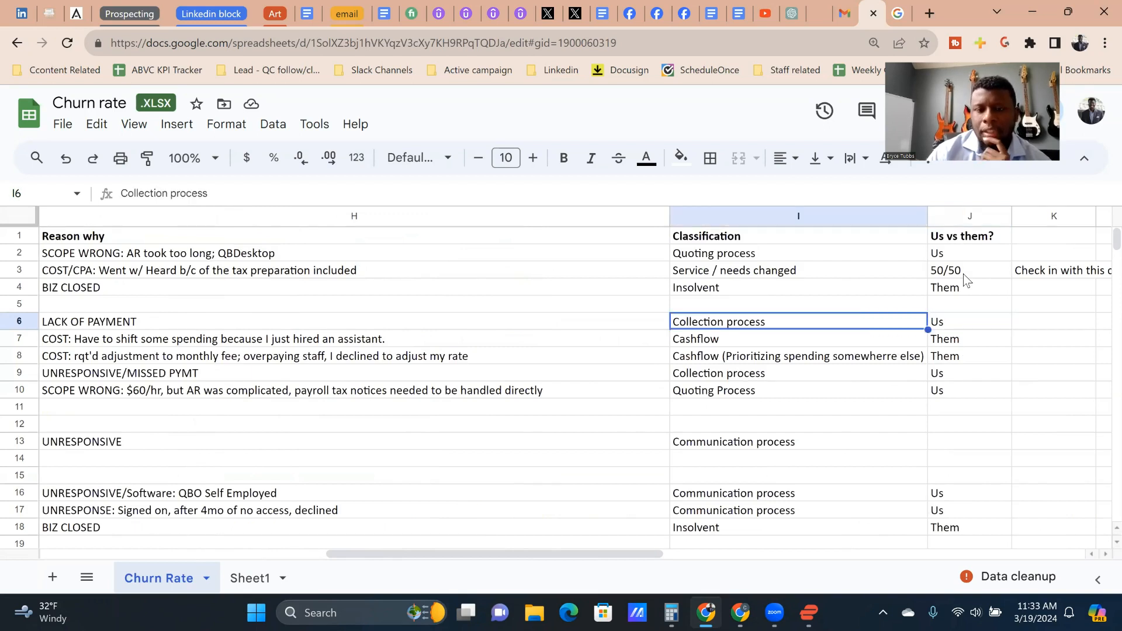
{"action": "left_click", "coordinate": [724, 447]}
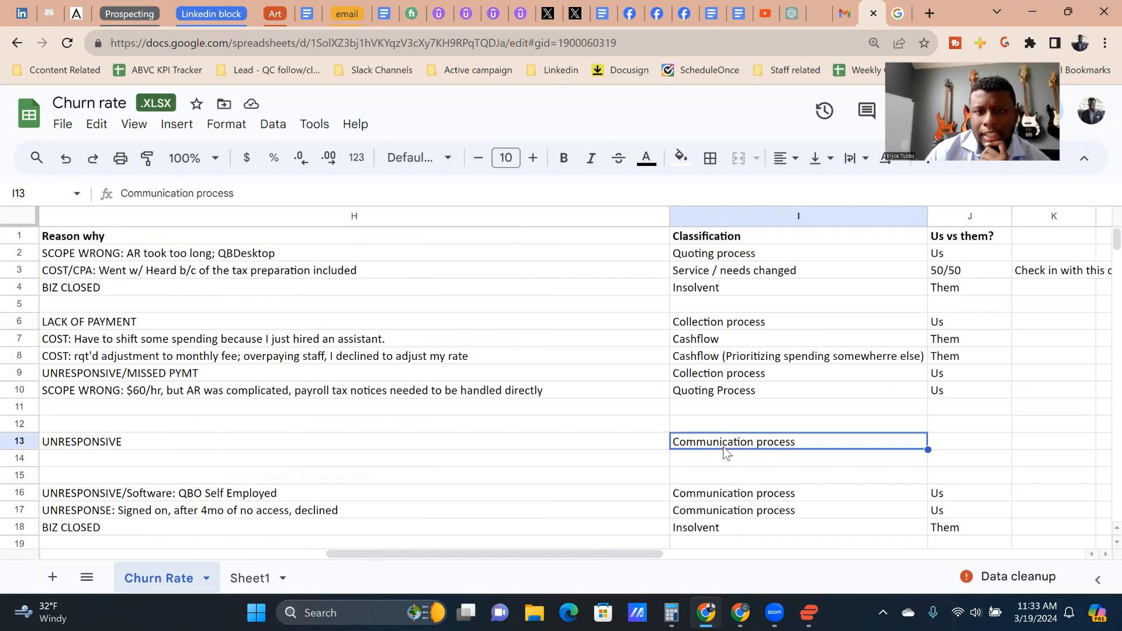
{"action": "left_click", "coordinate": [732, 322]}
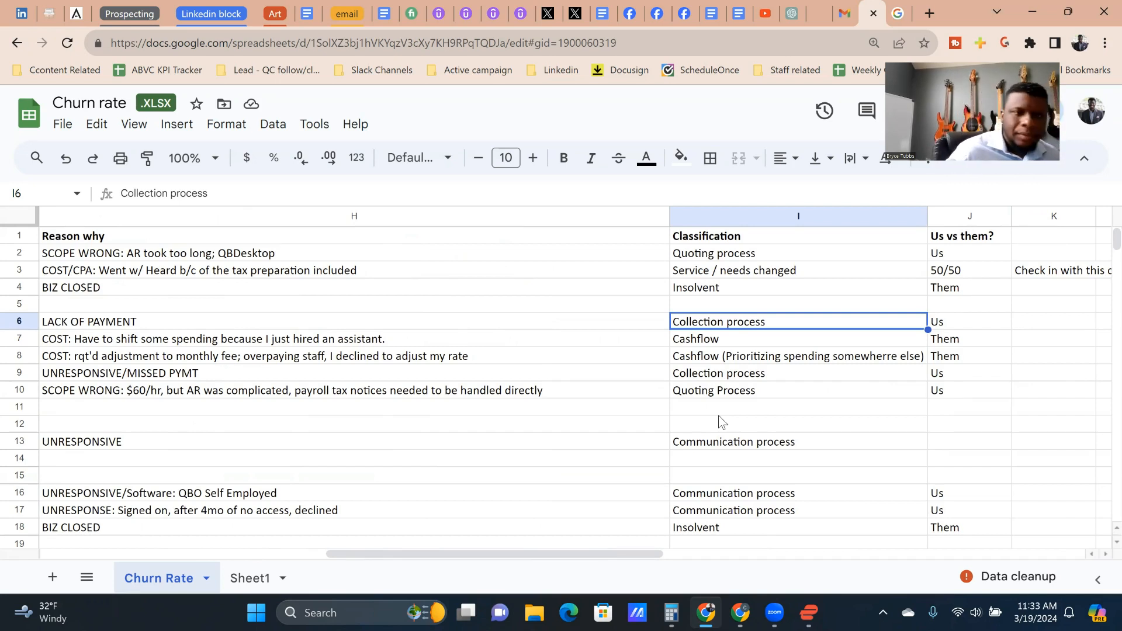
Step: Go through the Reason why, Classification and Us vs them? entries of the clients in rows 6 to 9
{"action": "key", "text": "Up"}
{"action": "key", "text": "Left"}
{"action": "key", "text": "Down"}
{"action": "key", "text": "Right"}
{"action": "key", "text": "Right"}
{"action": "key", "text": "Down"}
{"action": "key", "text": "Left"}
{"action": "key", "text": "Down"}
{"action": "key", "text": "Right"}
{"action": "key", "text": "Up"}
{"action": "key", "text": "Right"}
{"action": "key", "text": "Down"}
{"action": "key", "text": "Left"}
{"action": "key", "text": "Down"}
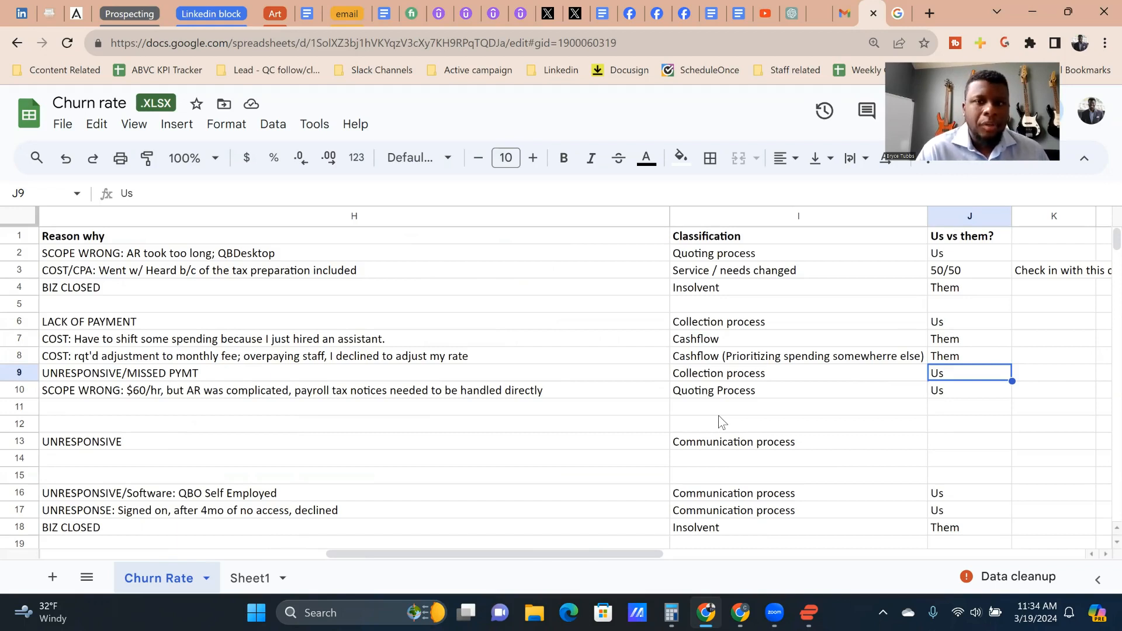
{"action": "key", "text": "Right"}
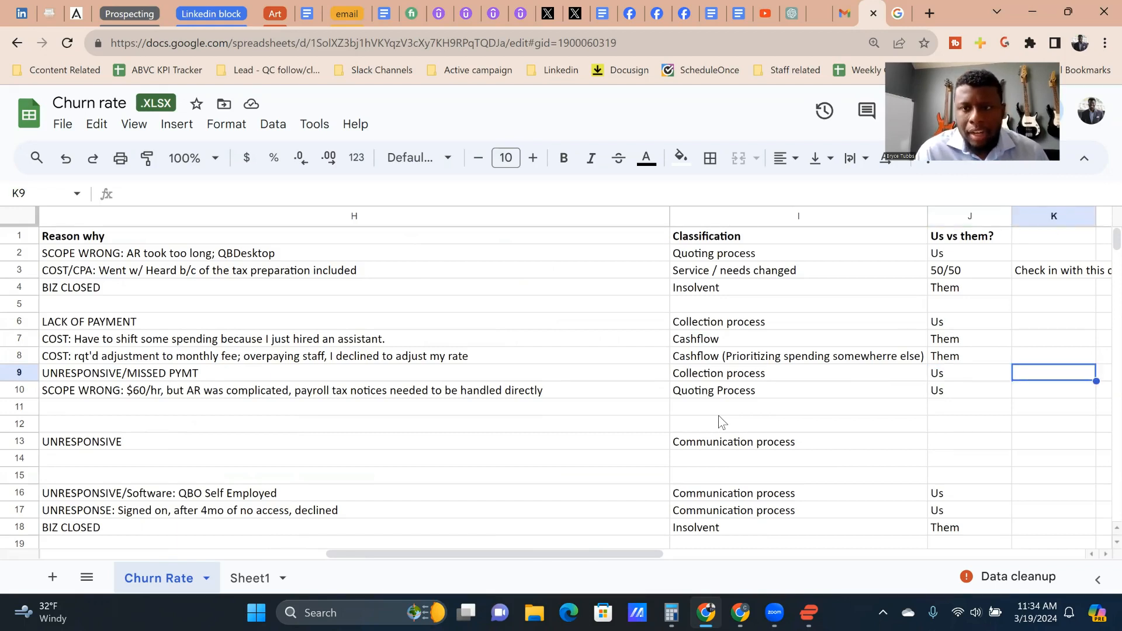
Step: Recheck the entries of the clients in rows 10 and 9, and compare row 7's Reason why with its Classification
{"action": "key", "text": "Left"}
{"action": "key", "text": "Down"}
{"action": "key", "text": "Right"}
{"action": "key", "text": "Right"}
{"action": "key", "text": "Right"}
{"action": "key", "text": "Left"}
{"action": "key", "text": "Left"}
{"action": "key", "text": "Left"}
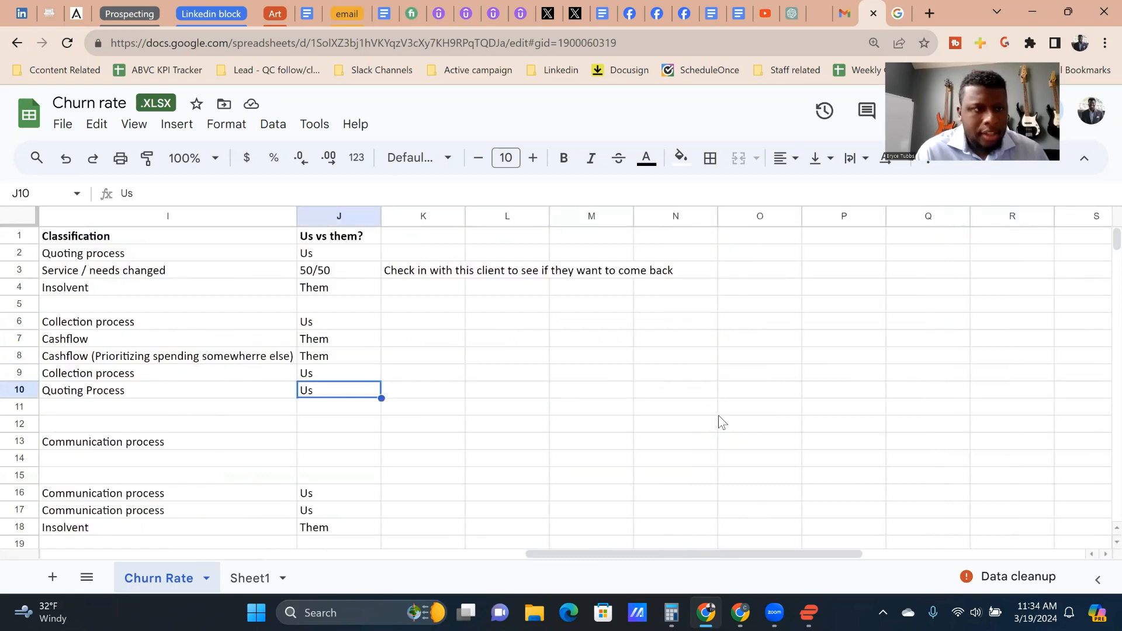
{"action": "key", "text": "Left"}
{"action": "key", "text": "Left"}
{"action": "key", "text": "Up"}
{"action": "key", "text": "Right"}
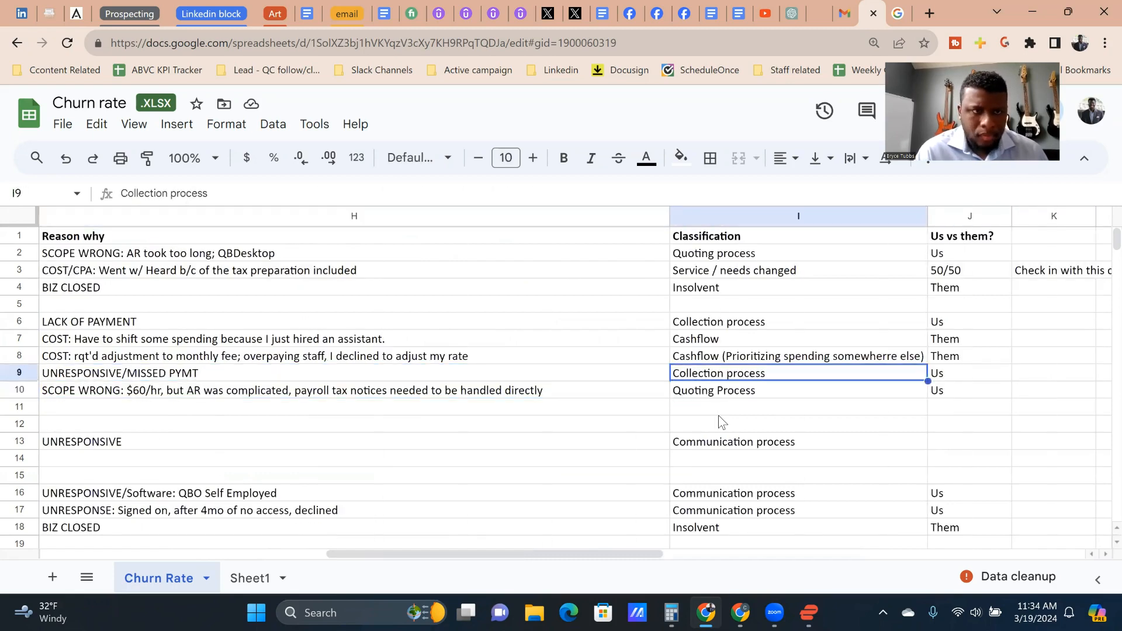
{"action": "key", "text": "Left"}
{"action": "key", "text": "Up"}
{"action": "key", "text": "Up"}
{"action": "key", "text": "Up"}
{"action": "key", "text": "Down"}
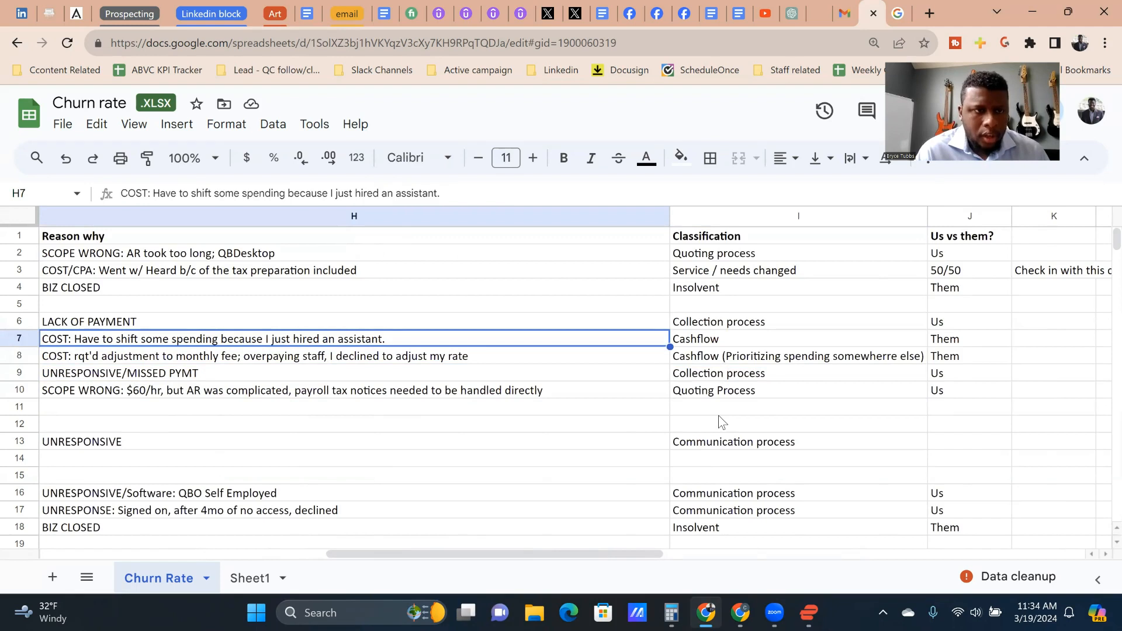
{"action": "key", "text": "Right"}
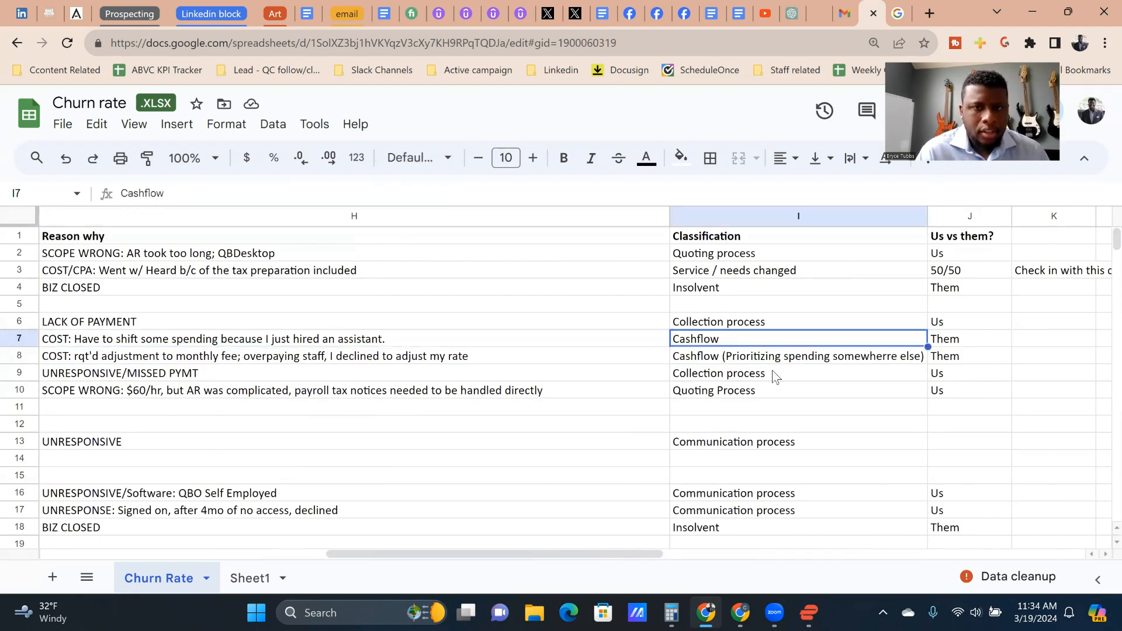
Step: Move the text "(Prioritizing spending somewherre else)" from the Cashflow classification in I8 to the one in I7
{"action": "double_click", "coordinate": [726, 357]}
{"action": "left_click", "coordinate": [717, 356], "text": "shift"}
{"action": "key", "text": "ctrl+c"}
{"action": "key", "text": "BackSpace"}
{"action": "key", "text": "Return"}
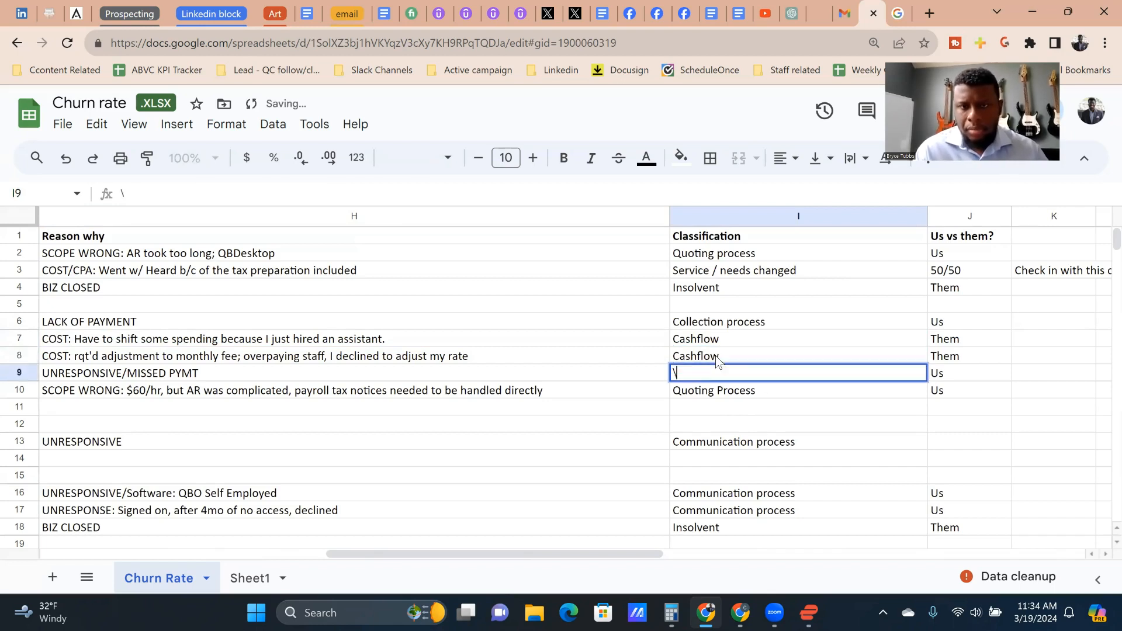
{"action": "double_click", "coordinate": [753, 339]}
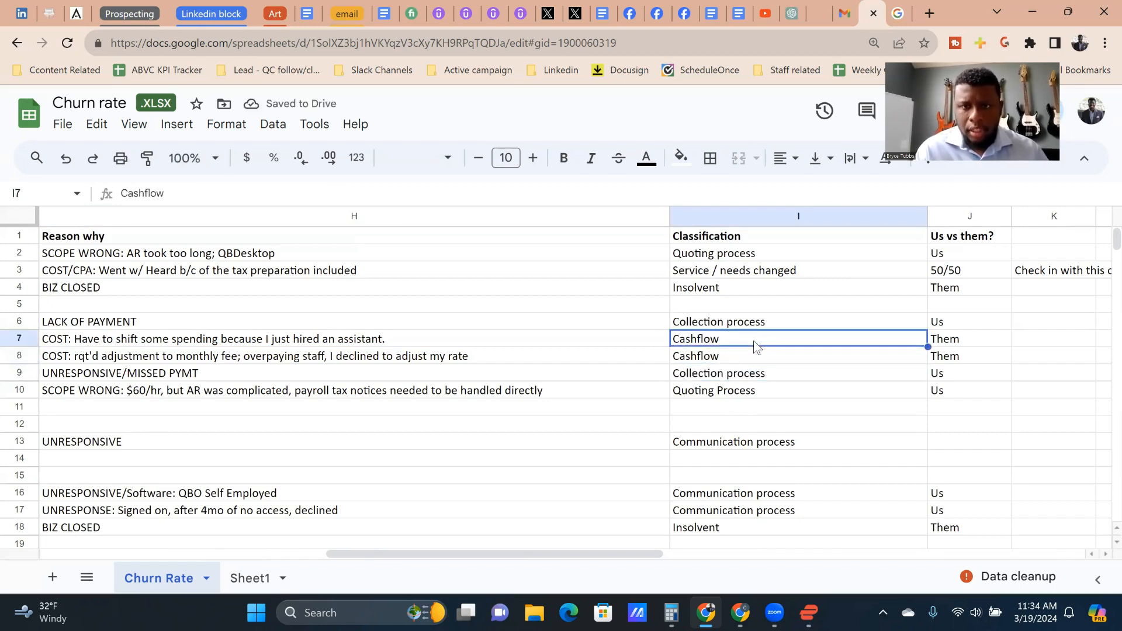
{"action": "key", "text": "ctrl+v"}
{"action": "key", "text": "Return"}
{"action": "left_click", "coordinate": [756, 344]}
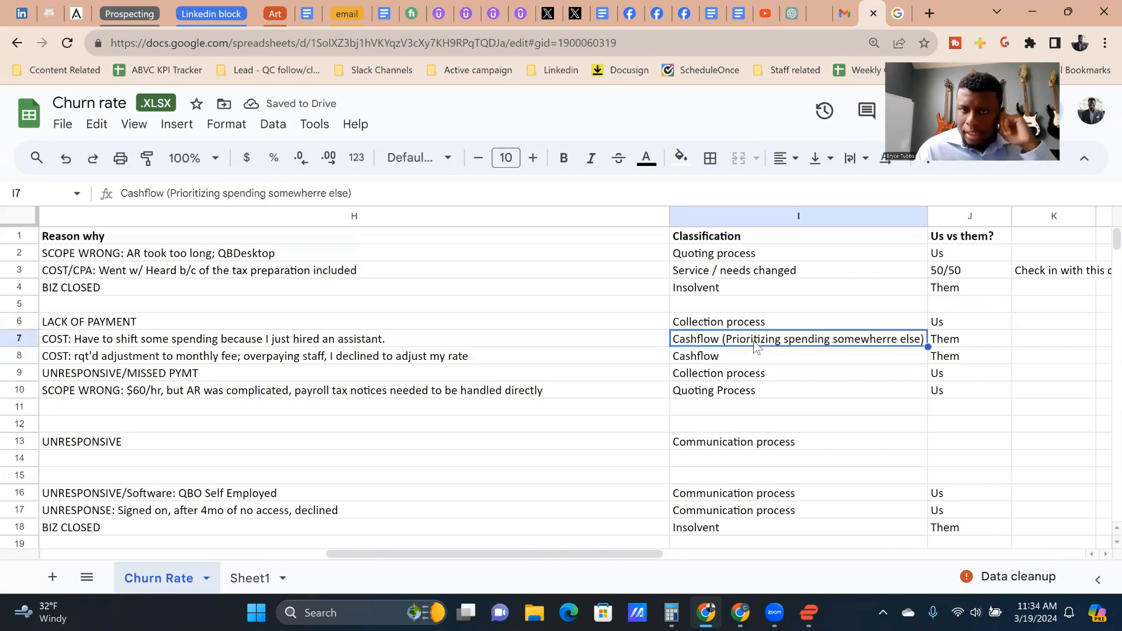
Step: Append "- Communication of value" to the Classification in I7, and undo the stray backslash entered in I8
{"action": "double_click", "coordinate": [754, 340]}
{"action": "type", "text": "- Communicc"}
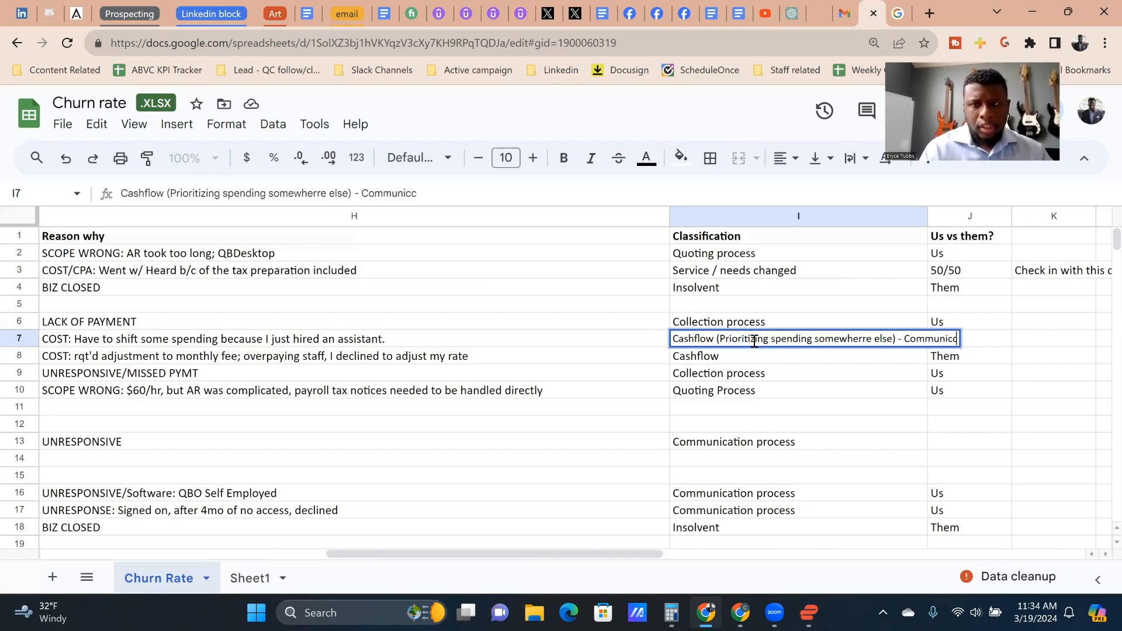
{"action": "key", "text": "BackSpace"}
{"action": "type", "text": "ation of"}
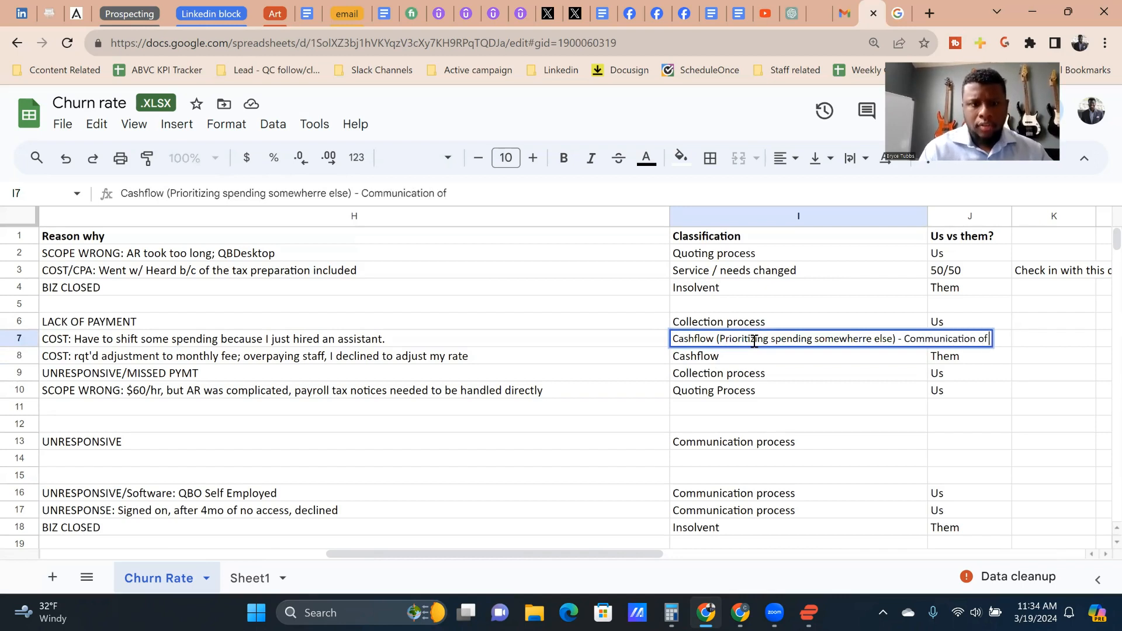
{"action": "type", "text": " value"}
{"action": "key", "text": "Return"}
{"action": "type", "text": "\\"}
{"action": "left_click", "coordinate": [754, 343]}
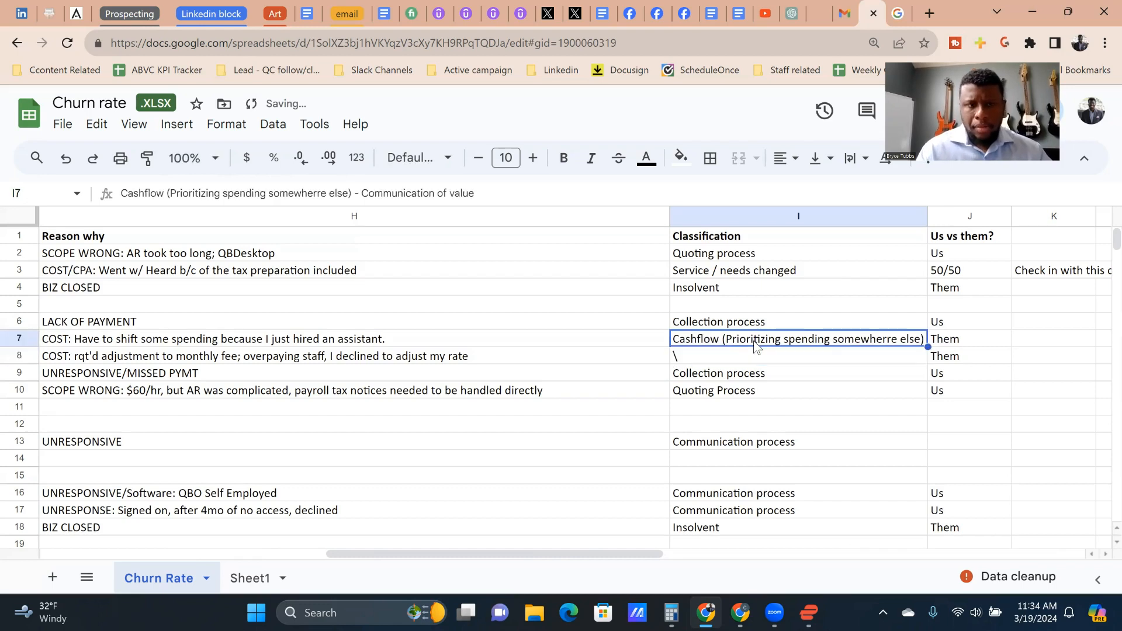
{"action": "key", "text": "ctrl+z"}
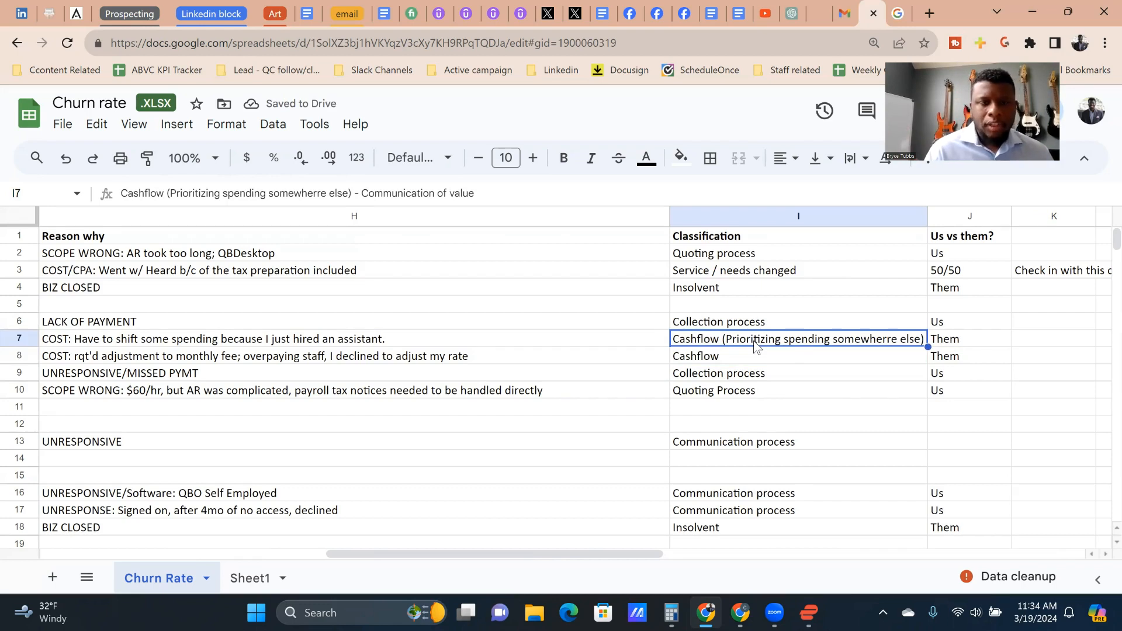
Step: Set the Us vs them? value of the row 7 client to 50/50
{"action": "key", "text": "Right"}
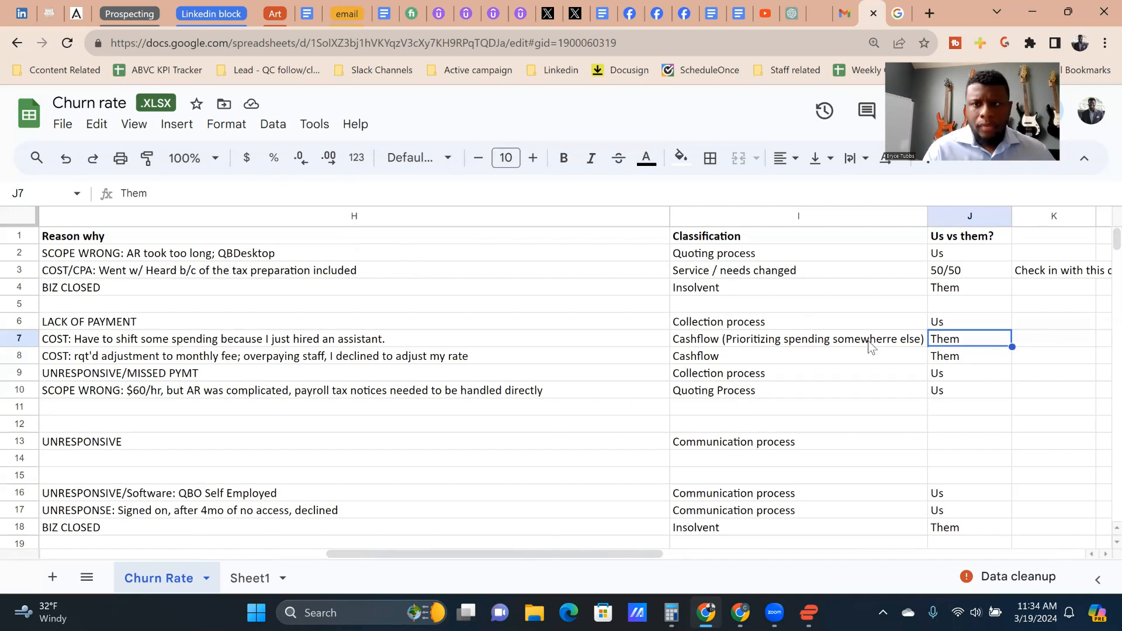
{"action": "type", "text": "Communication of value"}
{"action": "type", "text": "50/50"}
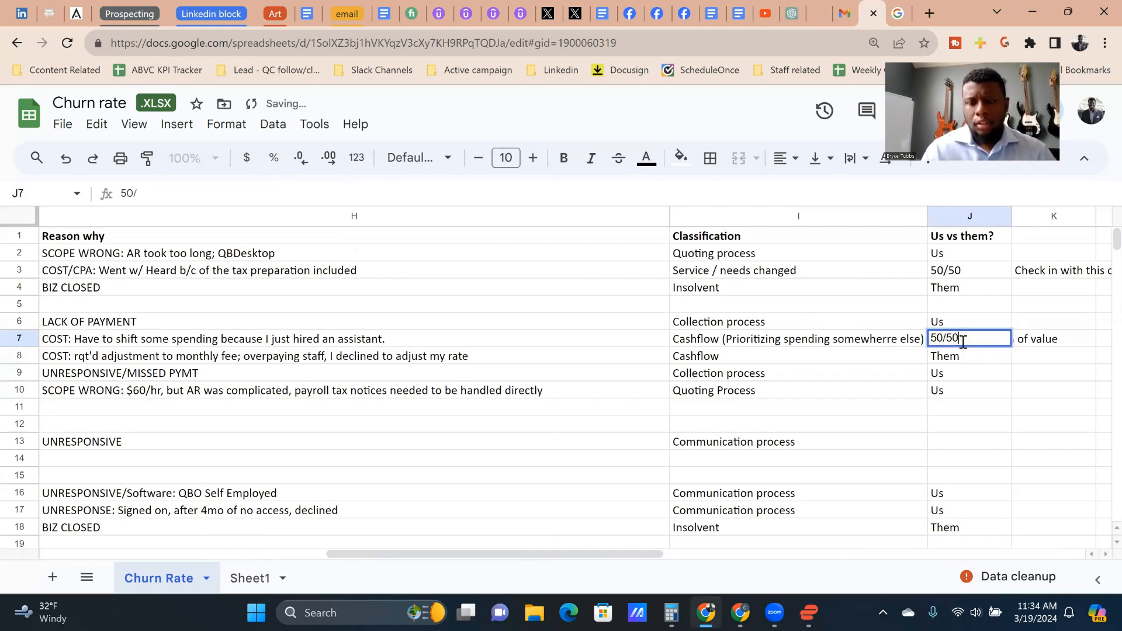
{"action": "key", "text": "Return"}
{"action": "left_click", "coordinate": [965, 344]}
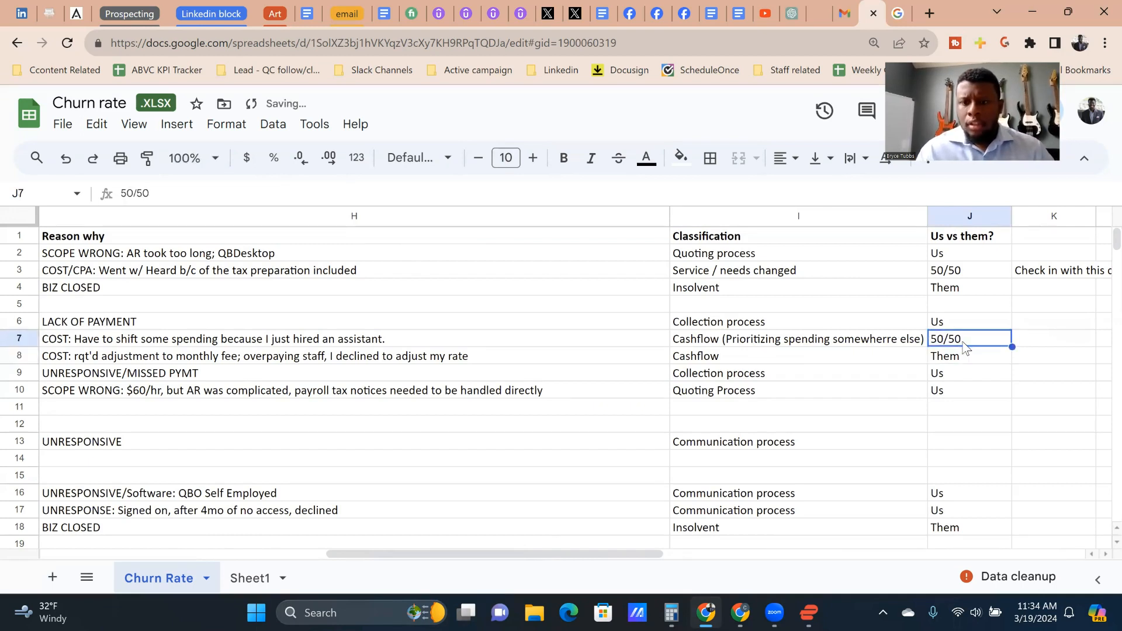
Step: Add the note "communication of value needs to happen more frequently (or just get better quality client in the first place)" in K7
{"action": "key", "text": "Right"}
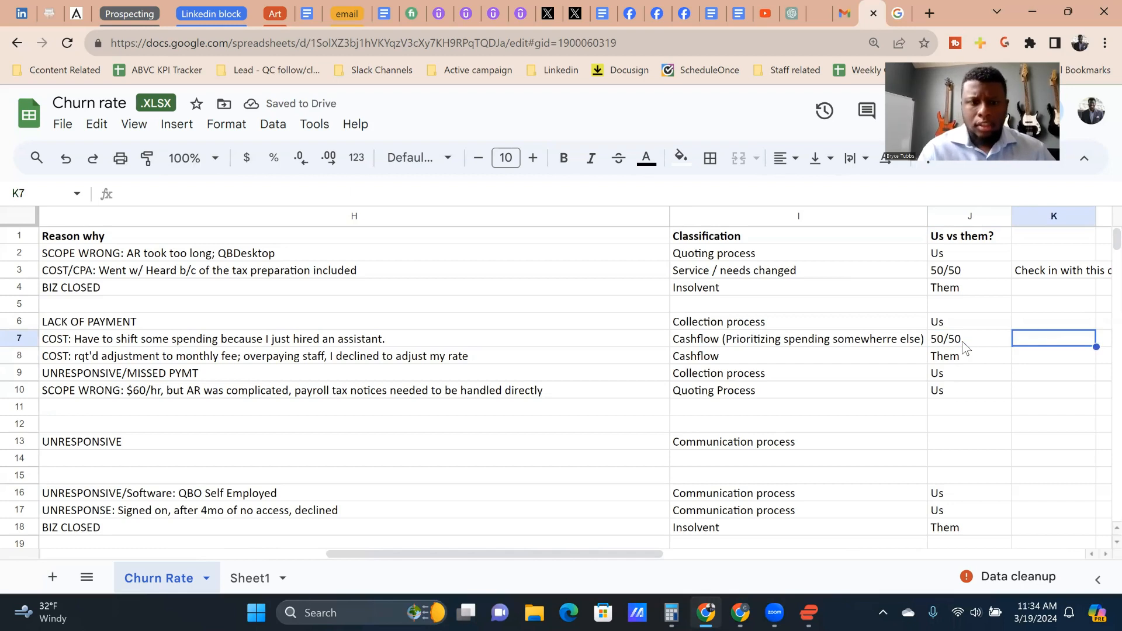
{"action": "type", "text": "communication of"}
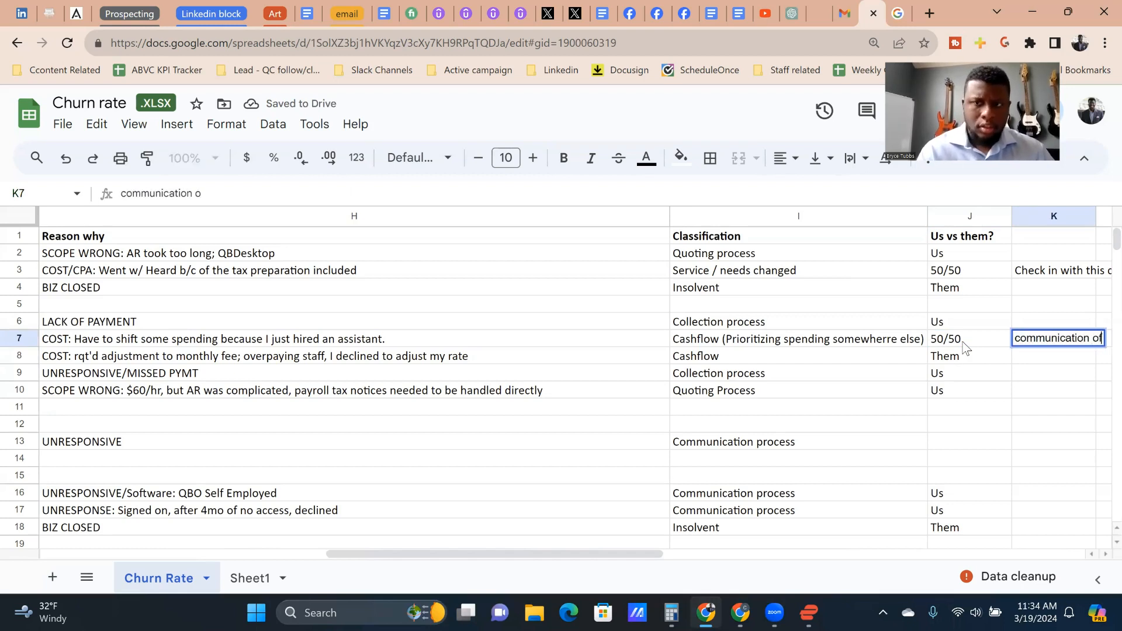
{"action": "type", "text": " value needs to happen more frequently ("}
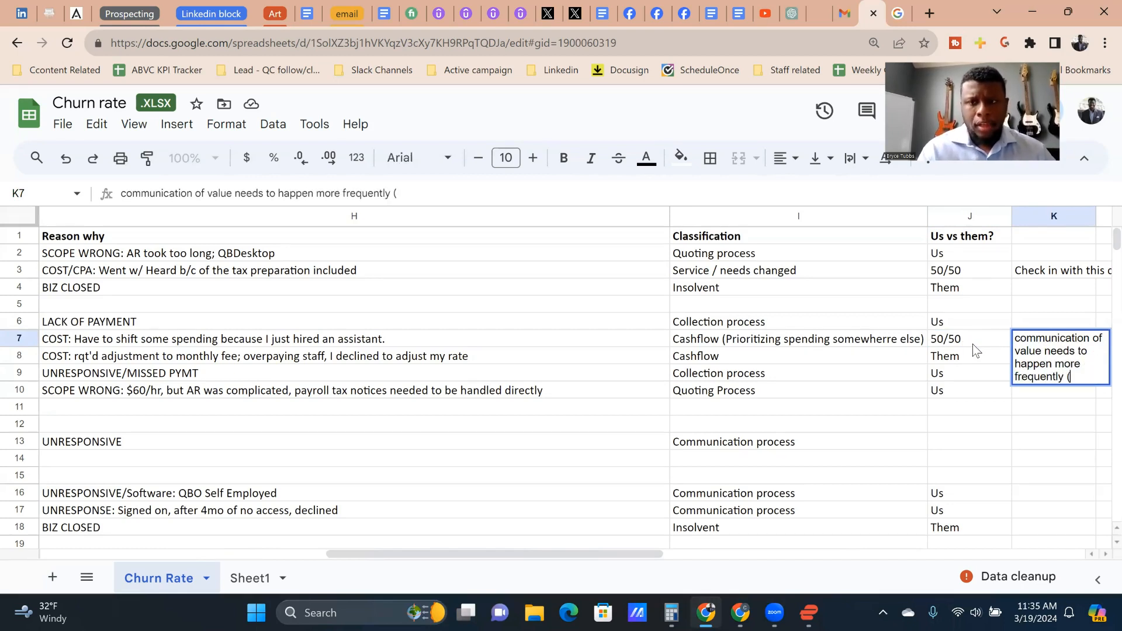
{"action": "type", "text": "or just get "}
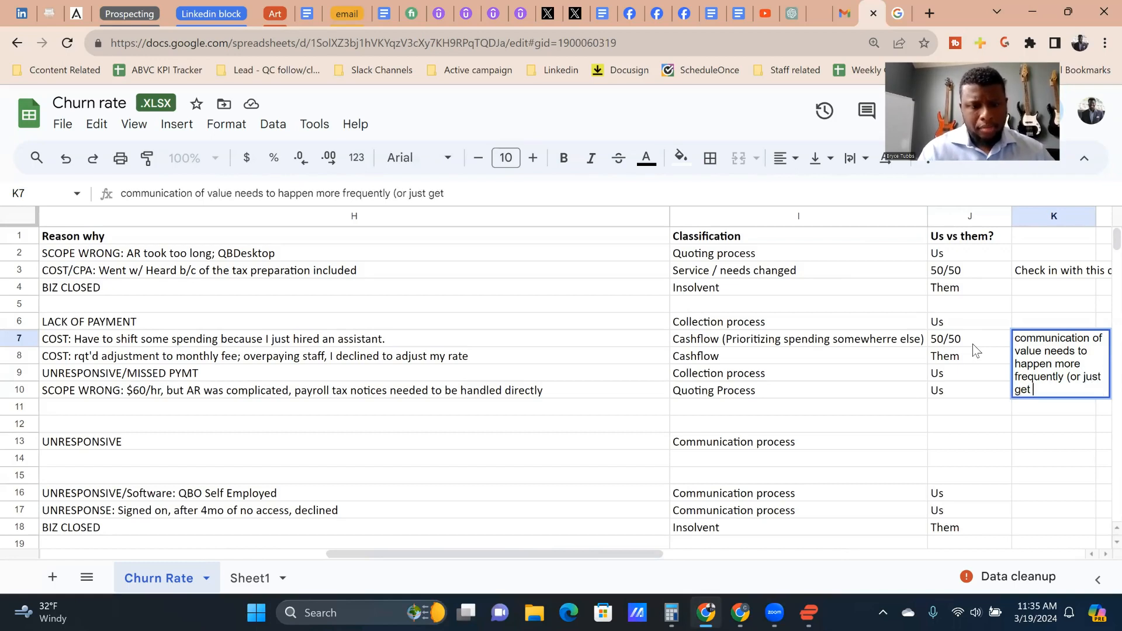
{"action": "type", "text": "better qualit"}
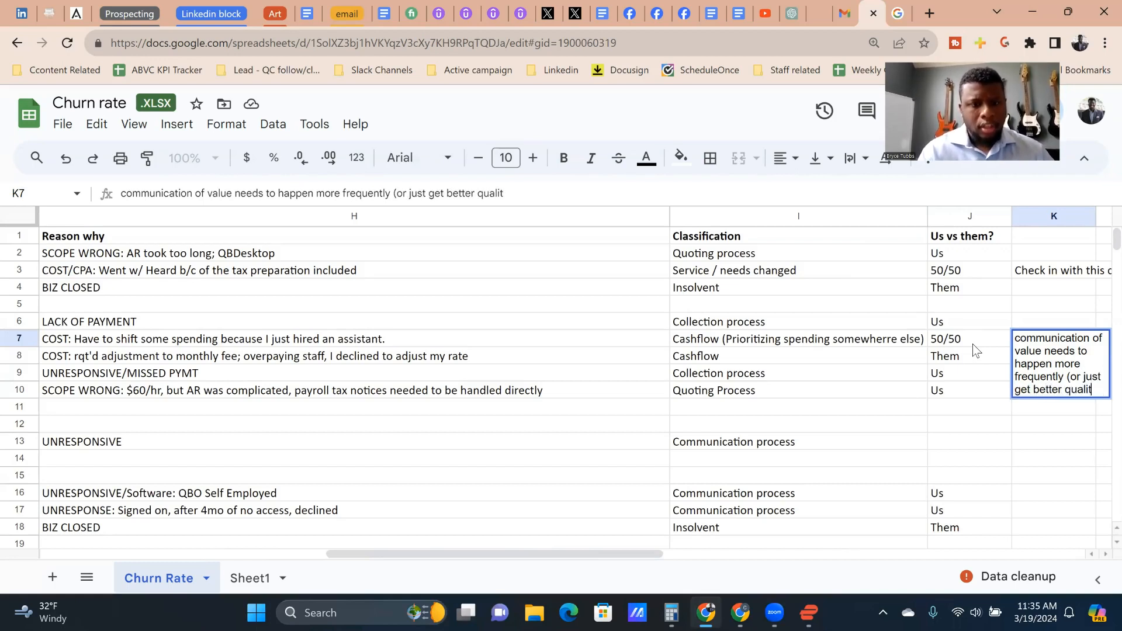
{"action": "type", "text": "y client in the first place)"}
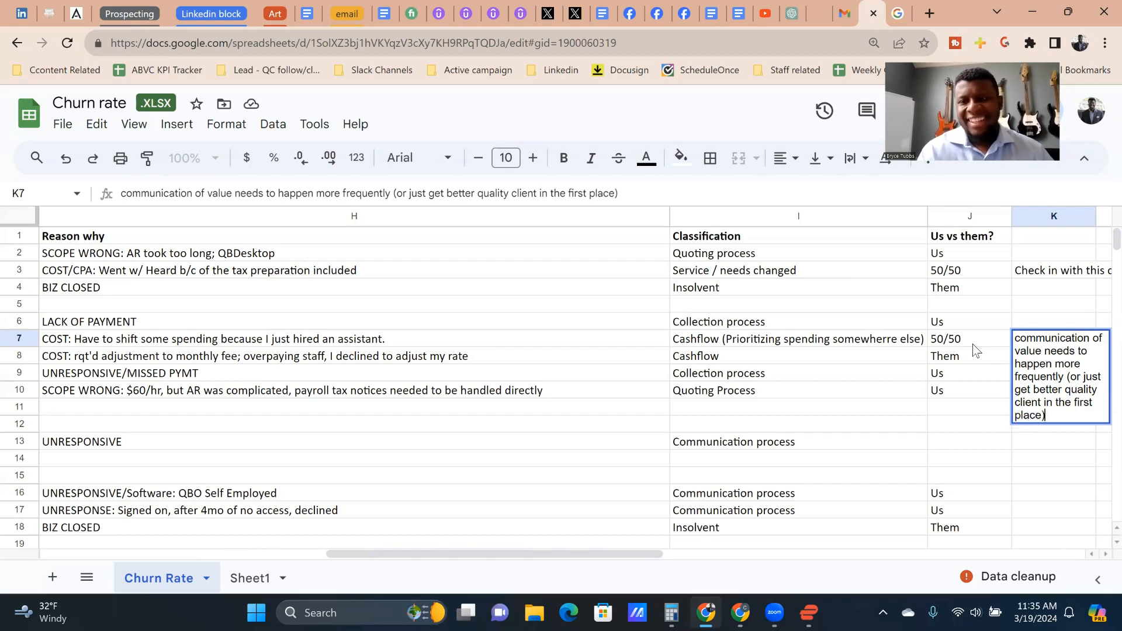
{"action": "key", "text": "Return"}
Step: Examine the row 8 client's Initiated, Reason why and Classification entries
{"action": "key", "text": "Up"}
{"action": "key", "text": "Left"}
{"action": "key", "text": "Left"}
{"action": "key", "text": "Left"}
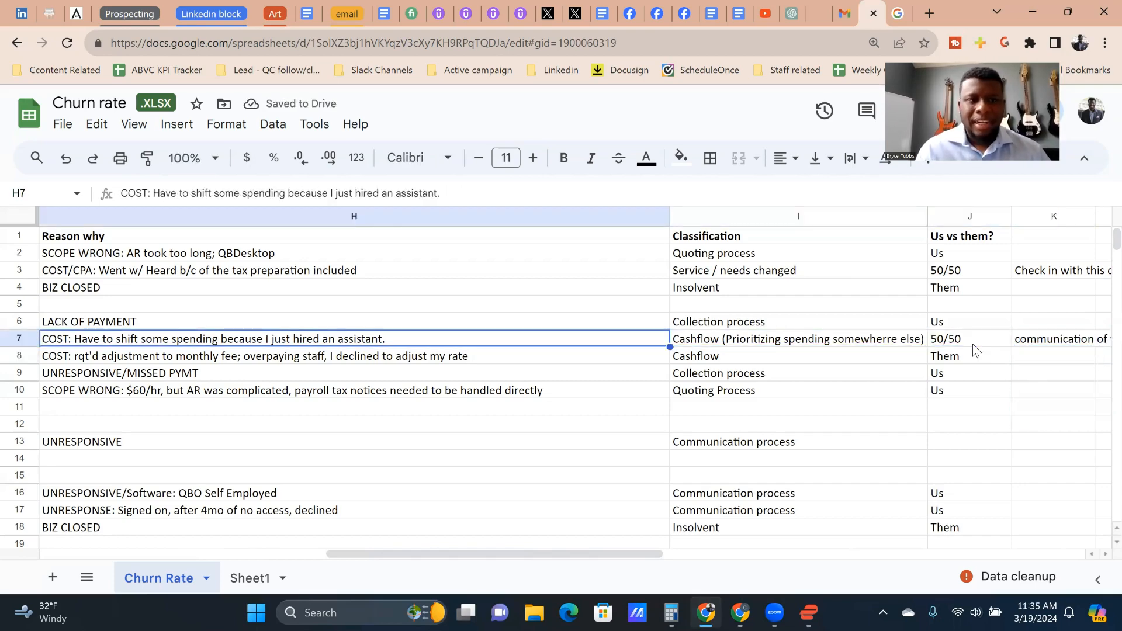
{"action": "key", "text": "Down"}
{"action": "key", "text": "Left"}
{"action": "key", "text": "Left"}
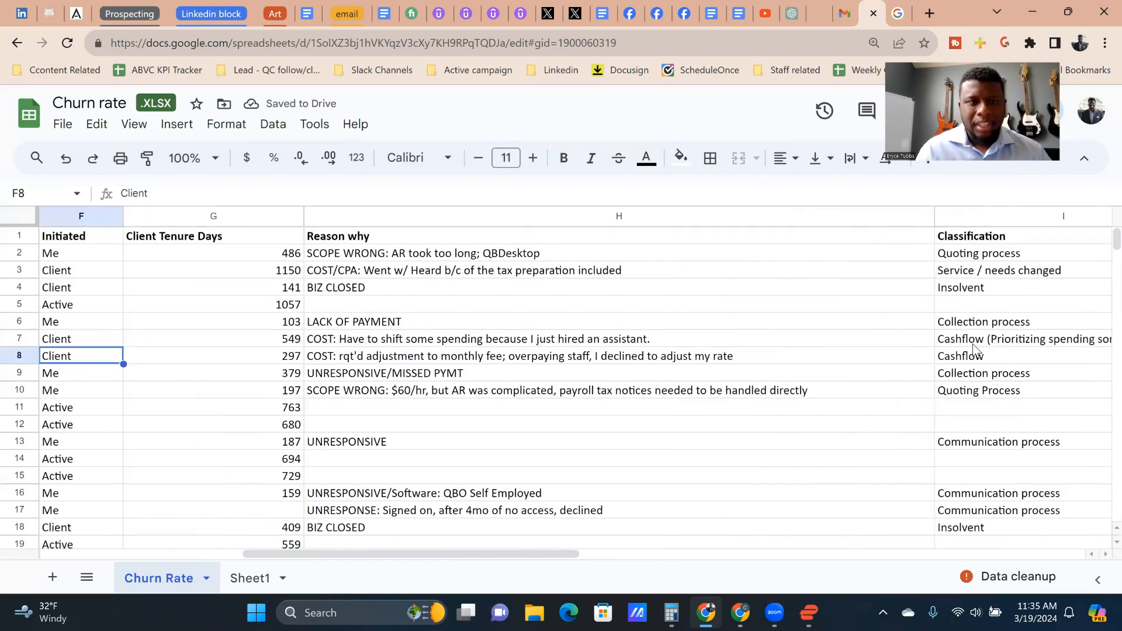
{"action": "key", "text": "Left"}
{"action": "left_click", "coordinate": [975, 350]}
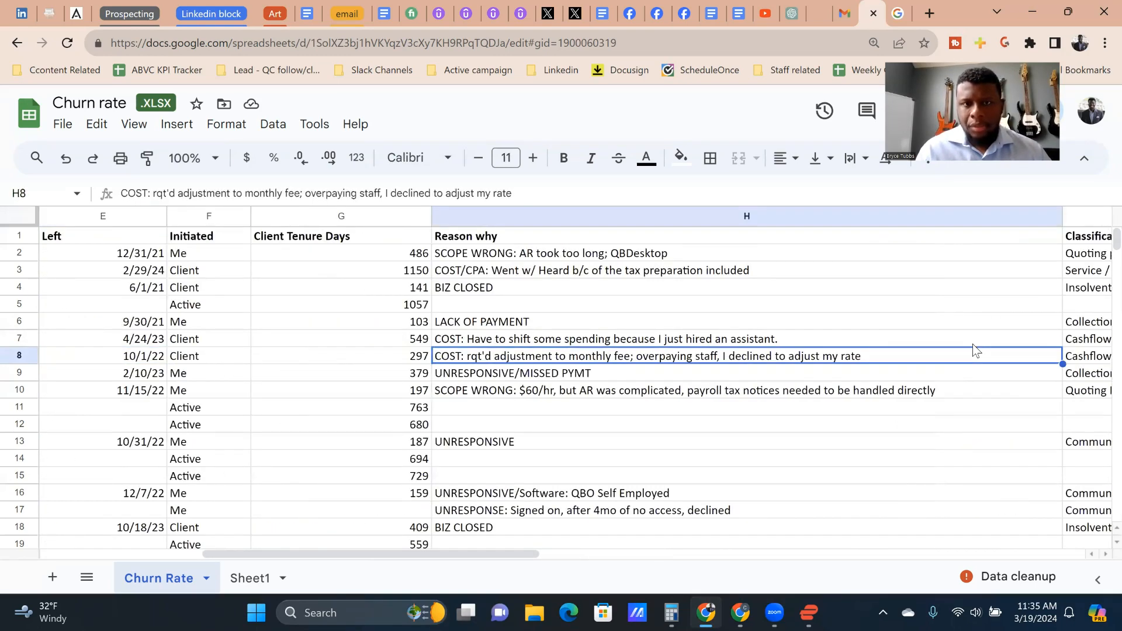
{"action": "key", "text": "Right"}
{"action": "key", "text": "Left"}
{"action": "key", "text": "Right"}
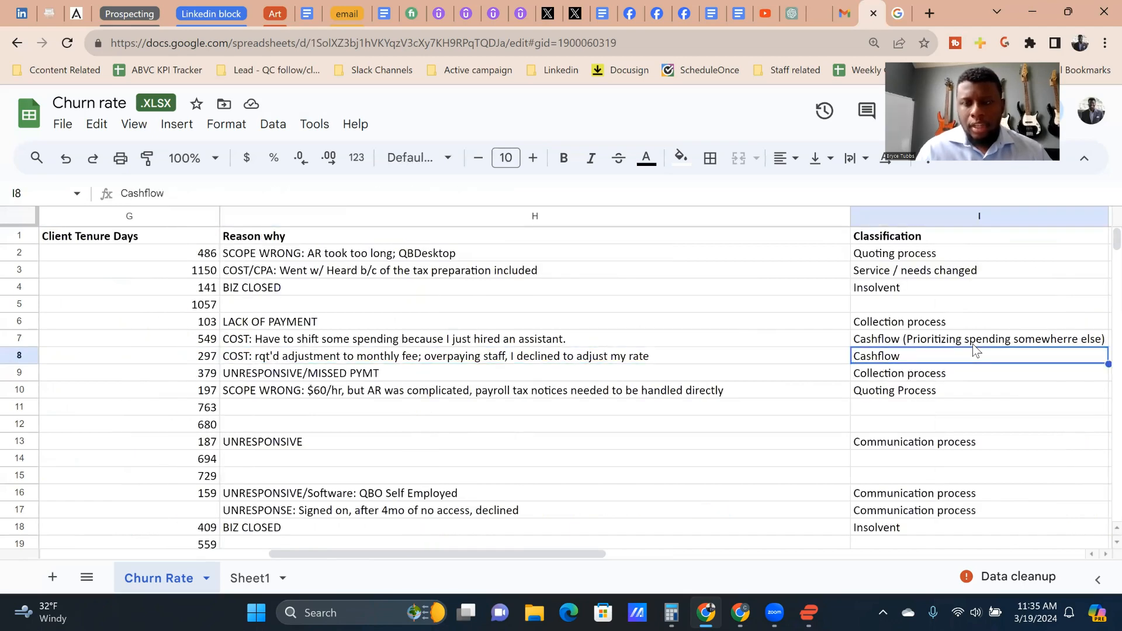
Step: Change the Classification in I8 to "Cashflow (prioritizing spending to other staff)"
{"action": "double_click", "coordinate": [964, 359]}
{"action": "type", "text": "("}
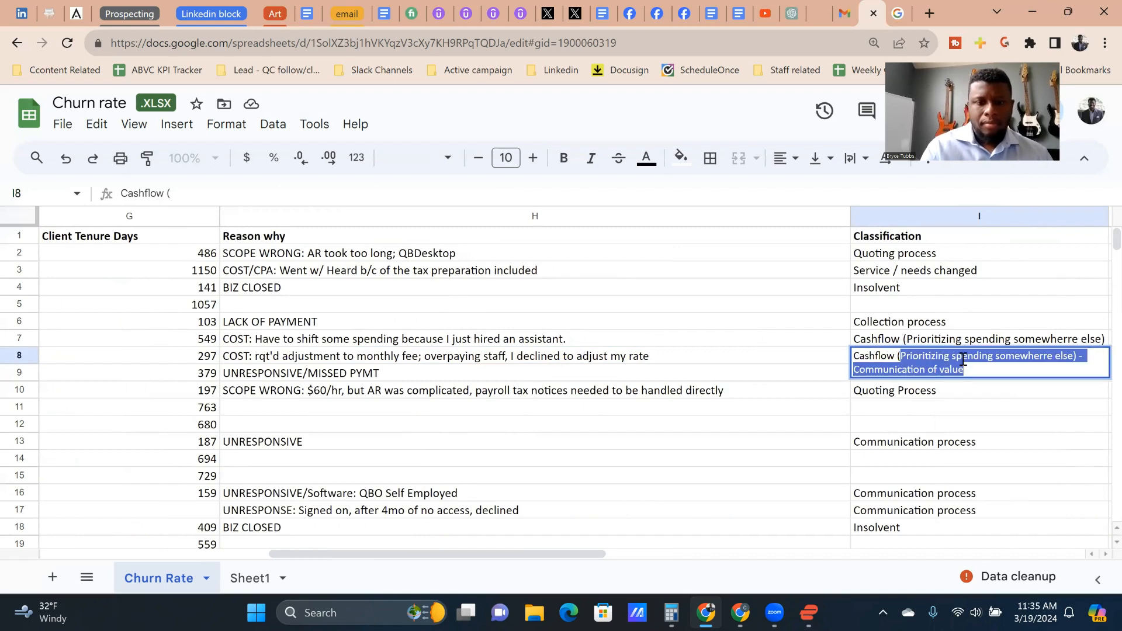
{"action": "type", "text": "prioriti"}
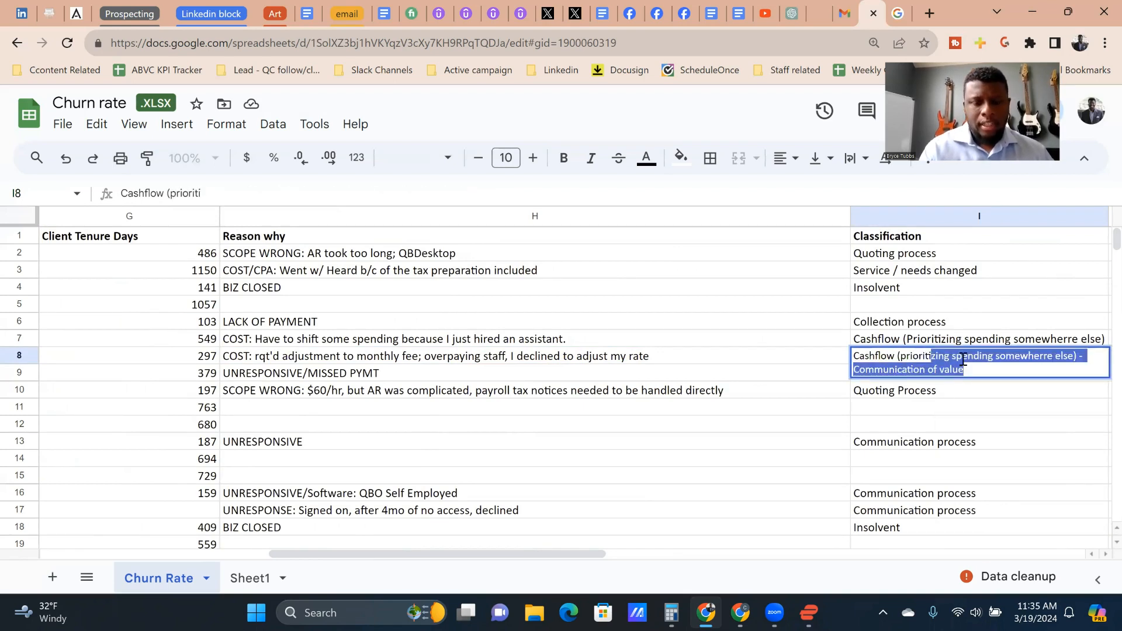
{"action": "type", "text": "zing spending to "}
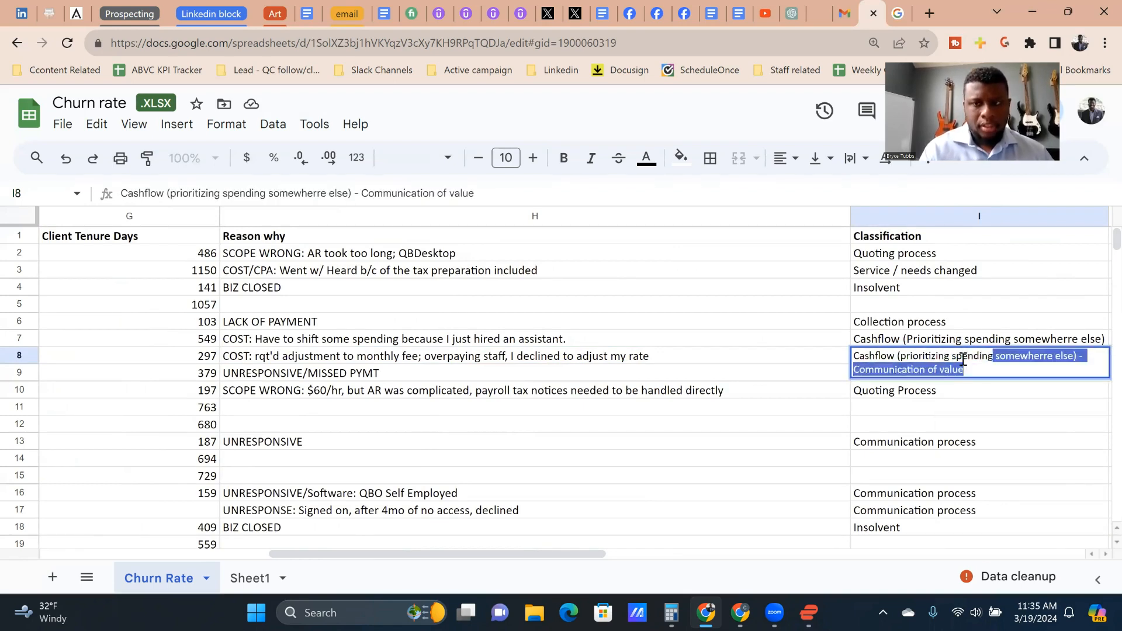
{"action": "type", "text": "other "}
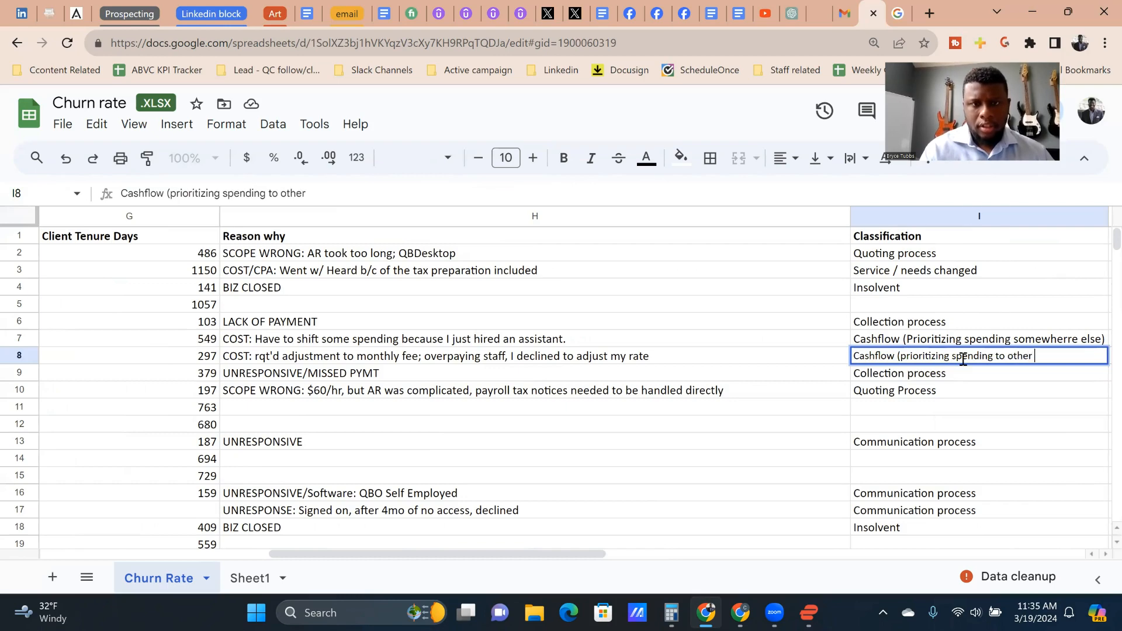
{"action": "type", "text": "staff)"}
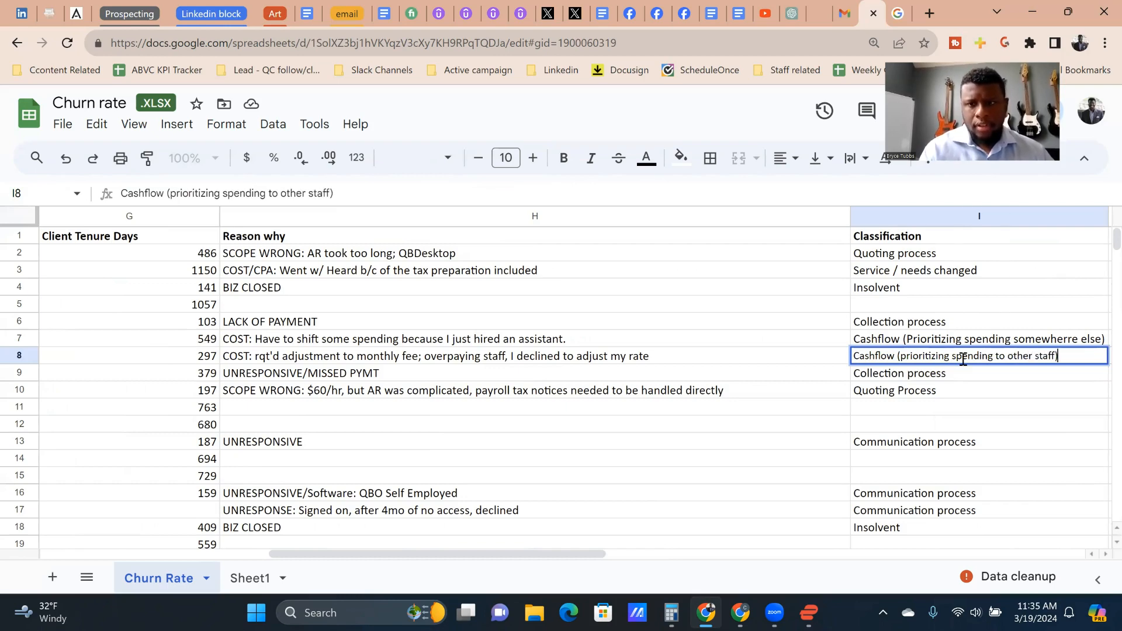
{"action": "key", "text": "Return"}
Step: Compare row 8's Us vs them? and note cells with row 7's note, and recheck row 8's Reason why and Classification
{"action": "left_click", "coordinate": [963, 361]}
{"action": "key", "text": "Right"}
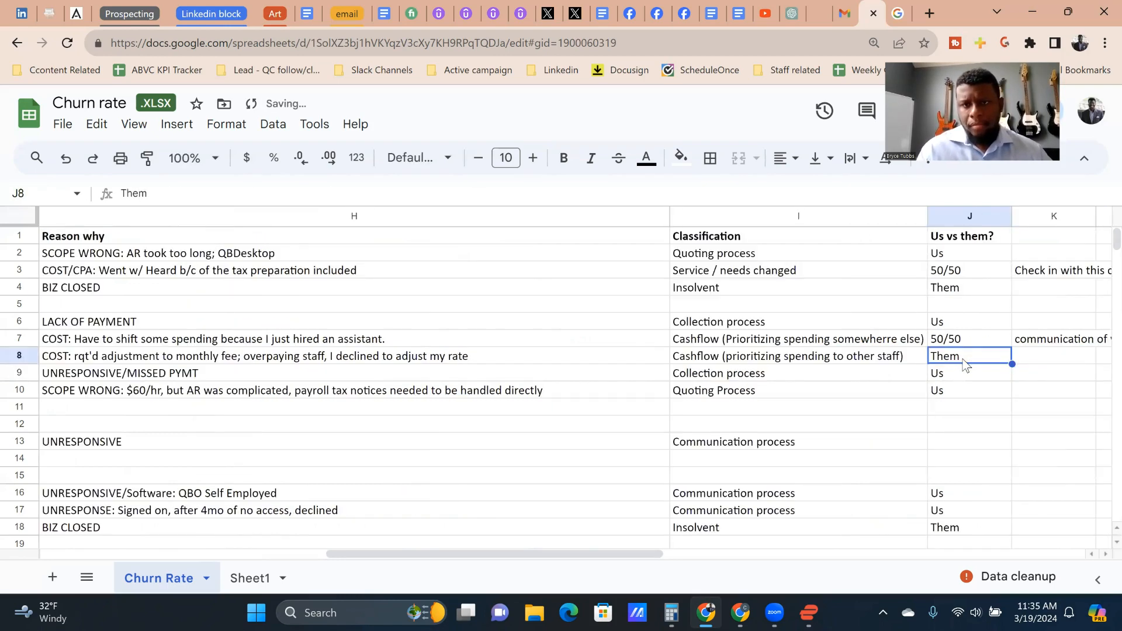
{"action": "key", "text": "Right"}
{"action": "key", "text": "Up"}
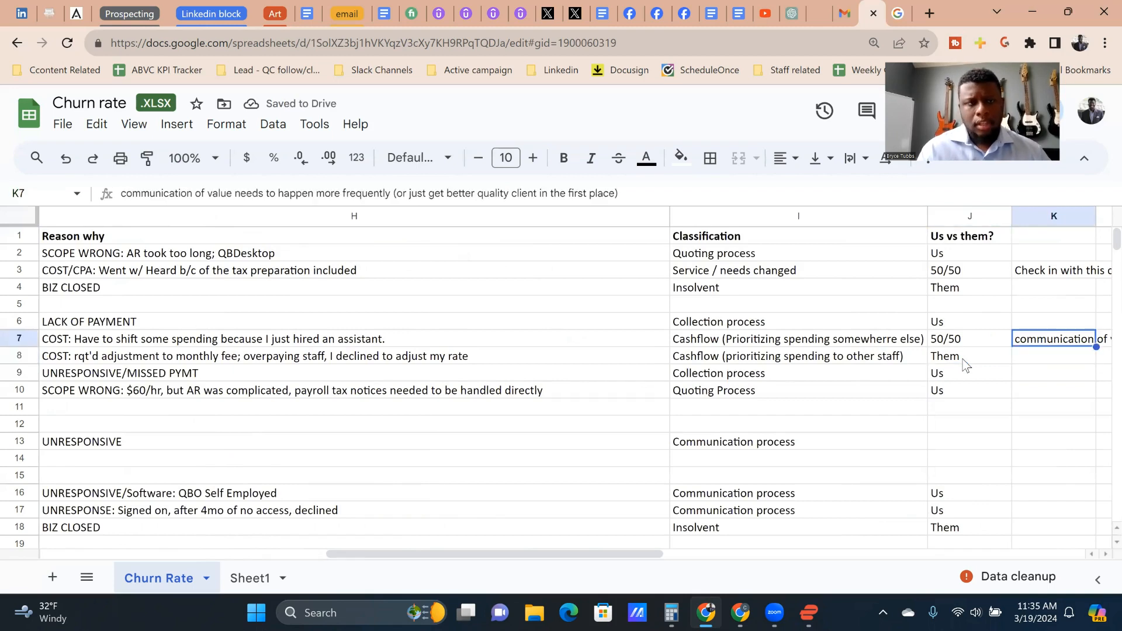
{"action": "key", "text": "Down"}
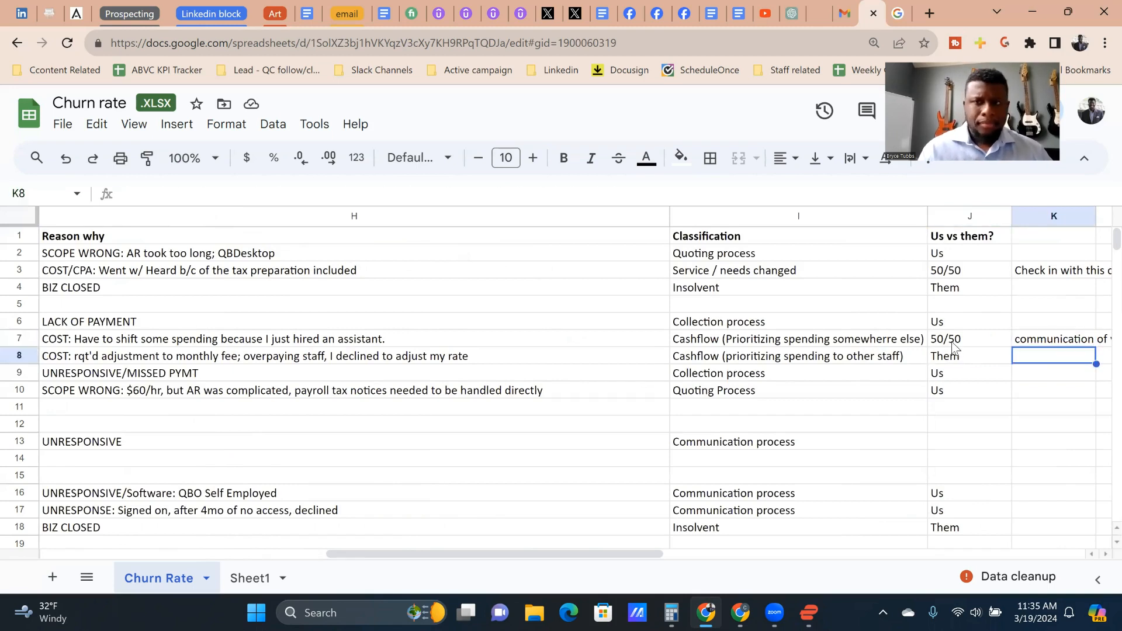
{"action": "key", "text": "Left"}
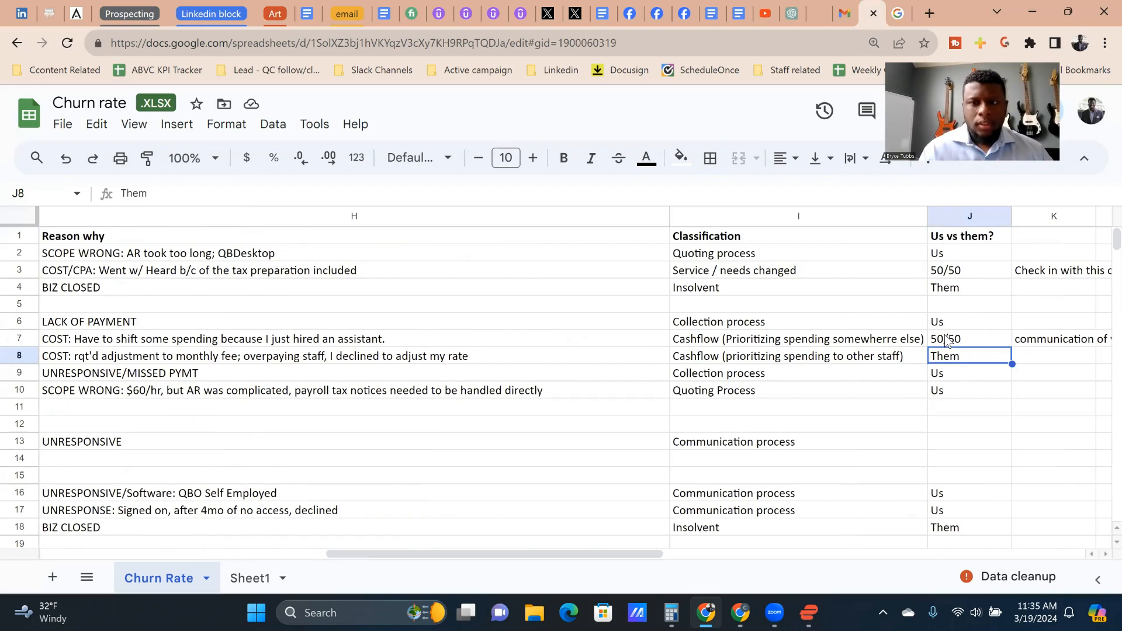
{"action": "key", "text": "Left"}
{"action": "key", "text": "Right"}
{"action": "key", "text": "Right"}
{"action": "key", "text": "Left"}
{"action": "key", "text": "Left"}
{"action": "key", "text": "Left"}
{"action": "key", "text": "Right"}
{"action": "key", "text": "Left"}
{"action": "key", "text": "Down"}
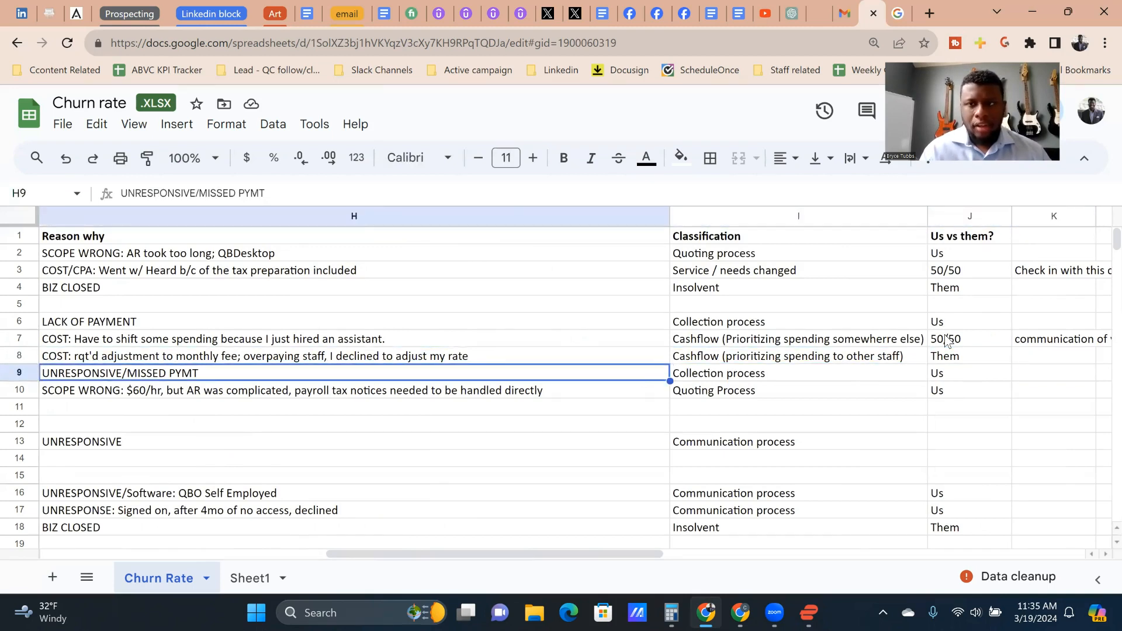
Step: Add the note "Communication of value" for the row 8 client in K8
{"action": "key", "text": "Right"}
{"action": "key", "text": "Right"}
{"action": "key", "text": "Up"}
{"action": "key", "text": "Right"}
{"action": "type", "text": "Commu8nication of value"}
{"action": "left_click", "coordinate": [1061, 353]}
{"action": "key", "text": "BackSpace"}
{"action": "key", "text": "Return"}
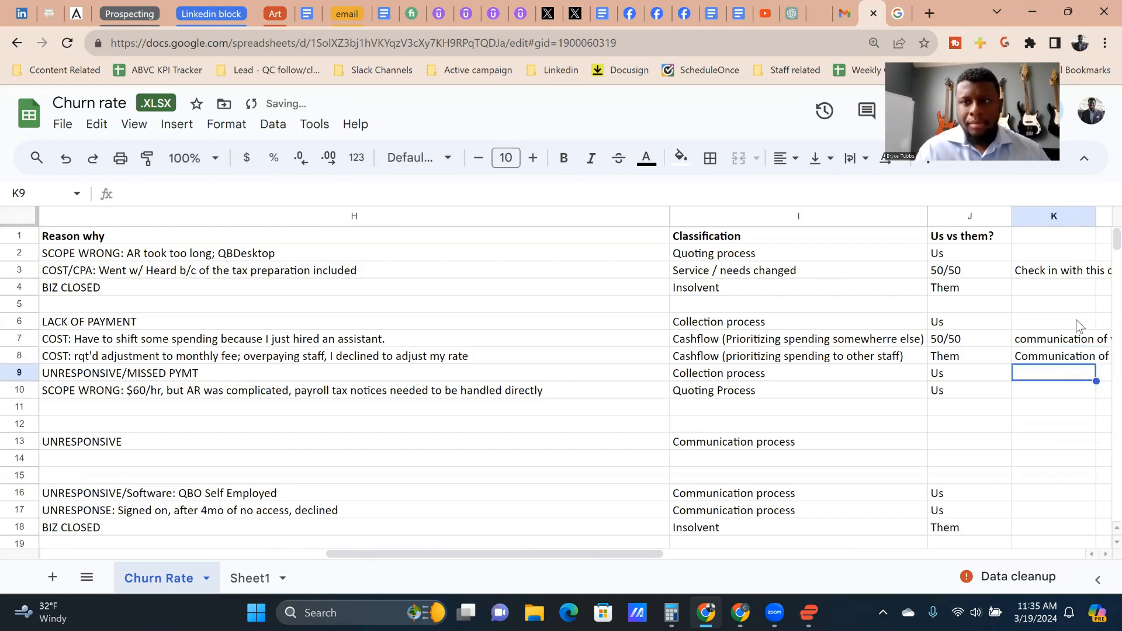
Step: Look back across row 8 to its client details, and go through row 9 as far as the Us vs them? entry
{"action": "key", "text": "Up"}
{"action": "key", "text": "Left"}
{"action": "key", "text": "Left"}
{"action": "key", "text": "Left"}
{"action": "key", "text": "Left"}
{"action": "key", "text": "Left"}
{"action": "key", "text": "Left"}
{"action": "key", "text": "Left"}
{"action": "key", "text": "Left"}
{"action": "key", "text": "Left"}
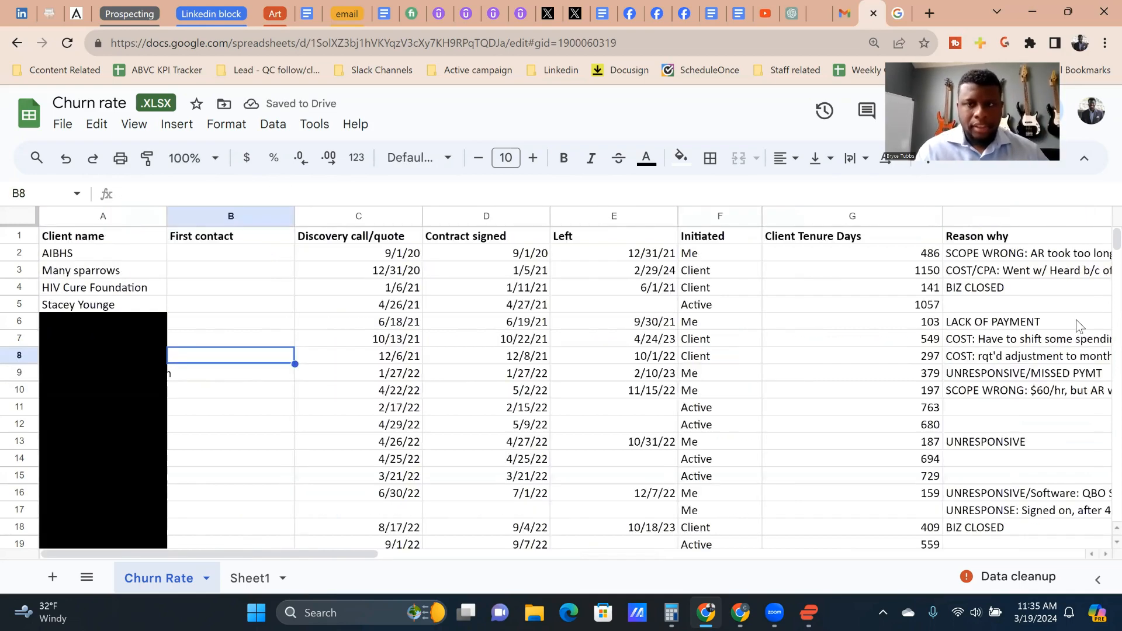
{"action": "key", "text": "Right"}
{"action": "key", "text": "Right"}
{"action": "key", "text": "Right"}
{"action": "key", "text": "Right"}
{"action": "key", "text": "Right"}
{"action": "key", "text": "Right"}
{"action": "key", "text": "Right"}
{"action": "key", "text": "Down"}
{"action": "key", "text": "Left"}
{"action": "key", "text": "Down"}
{"action": "key", "text": "Right"}
{"action": "key", "text": "Up"}
{"action": "key", "text": "Left"}
{"action": "key", "text": "Right"}
{"action": "key", "text": "Right"}
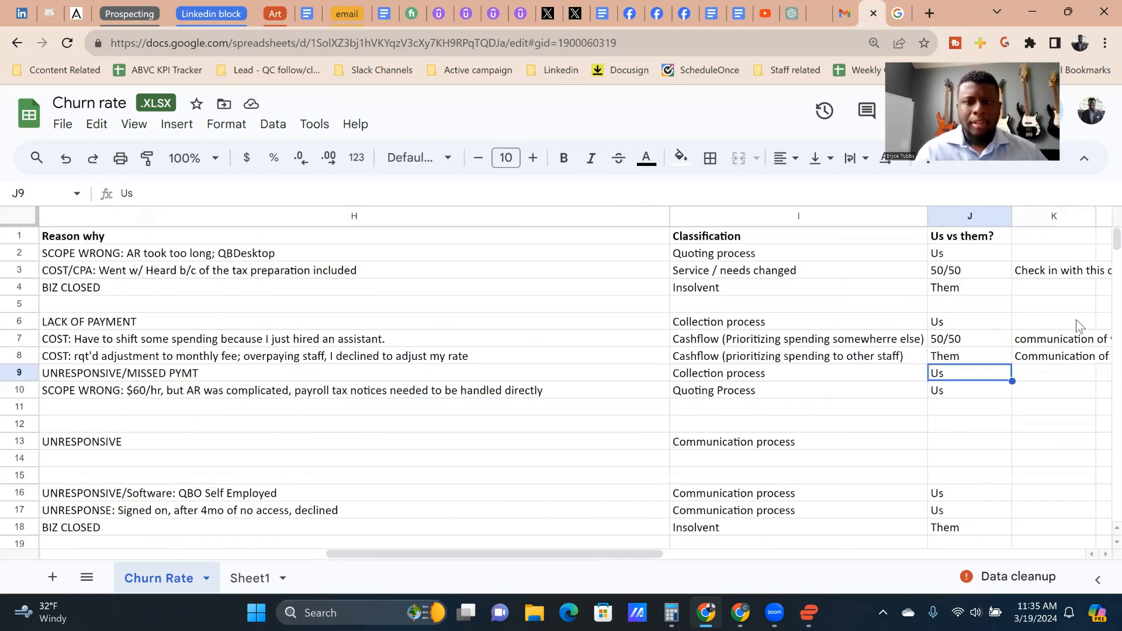
Step: Recheck the row 9 client's Reason why against its Classification and Us vs them? entries
{"action": "key", "text": "Left"}
{"action": "key", "text": "Left"}
{"action": "key", "text": "Left"}
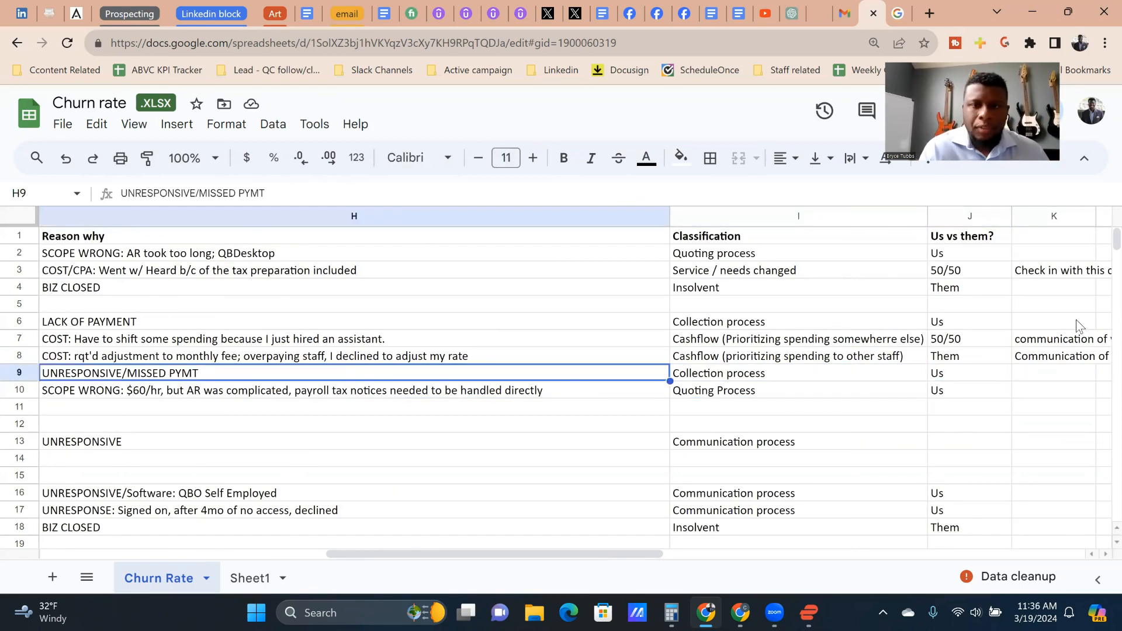
{"action": "key", "text": "Right"}
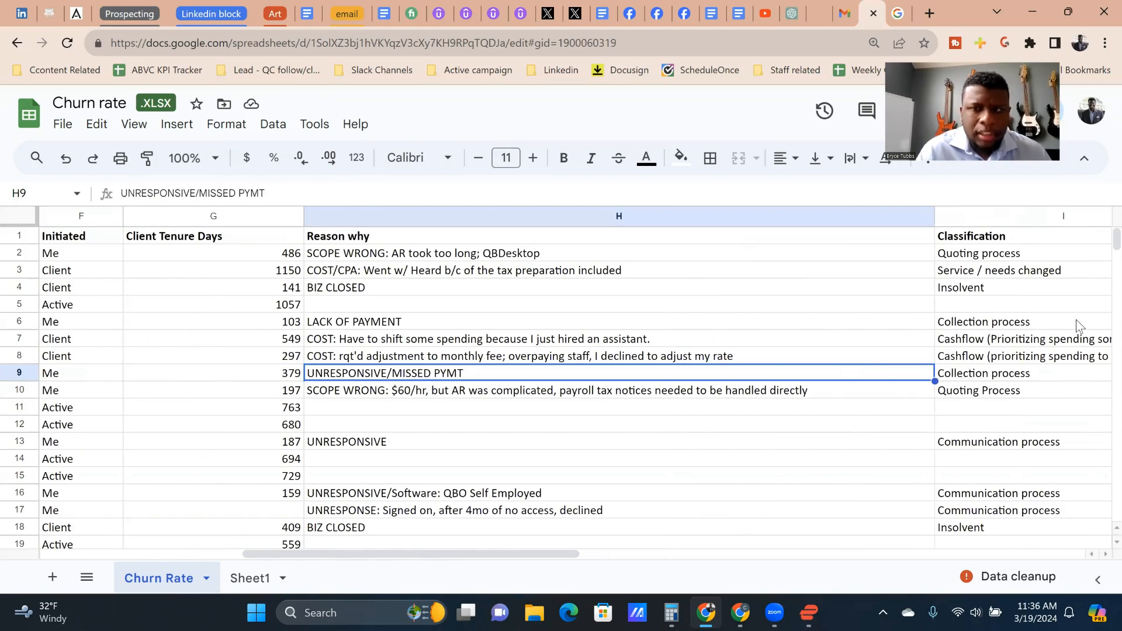
{"action": "key", "text": "Right"}
{"action": "key", "text": "Right"}
{"action": "key", "text": "Left"}
{"action": "key", "text": "Right"}
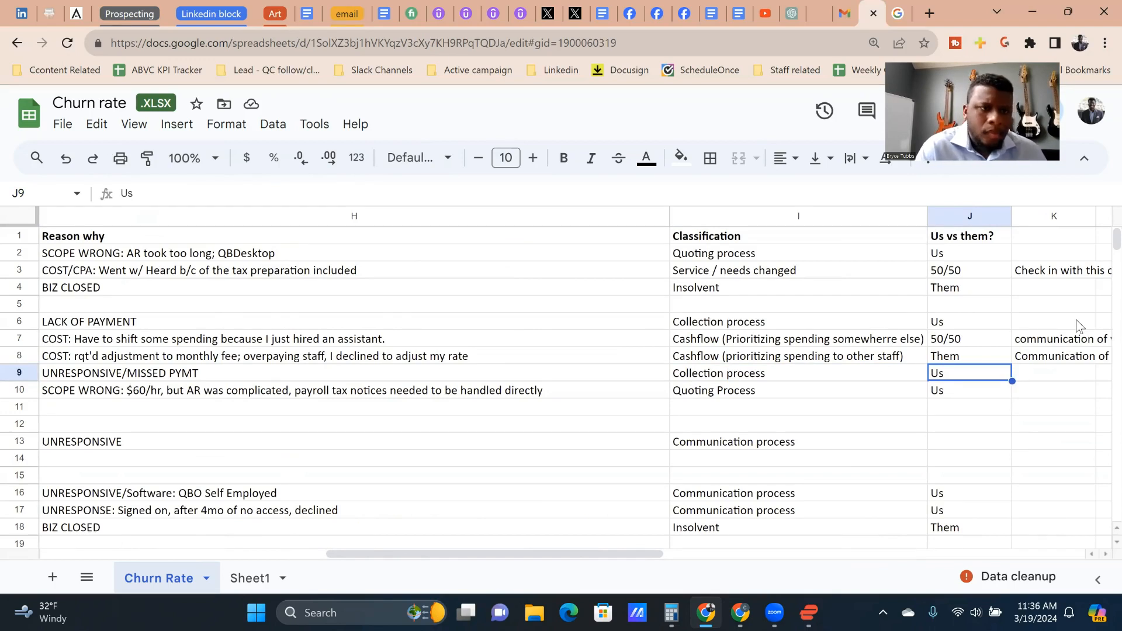
Step: Add the note "timing of retrying payments, also communication to prevent unresposiveness" for the row 9 client in K9
{"action": "key", "text": "Right"}
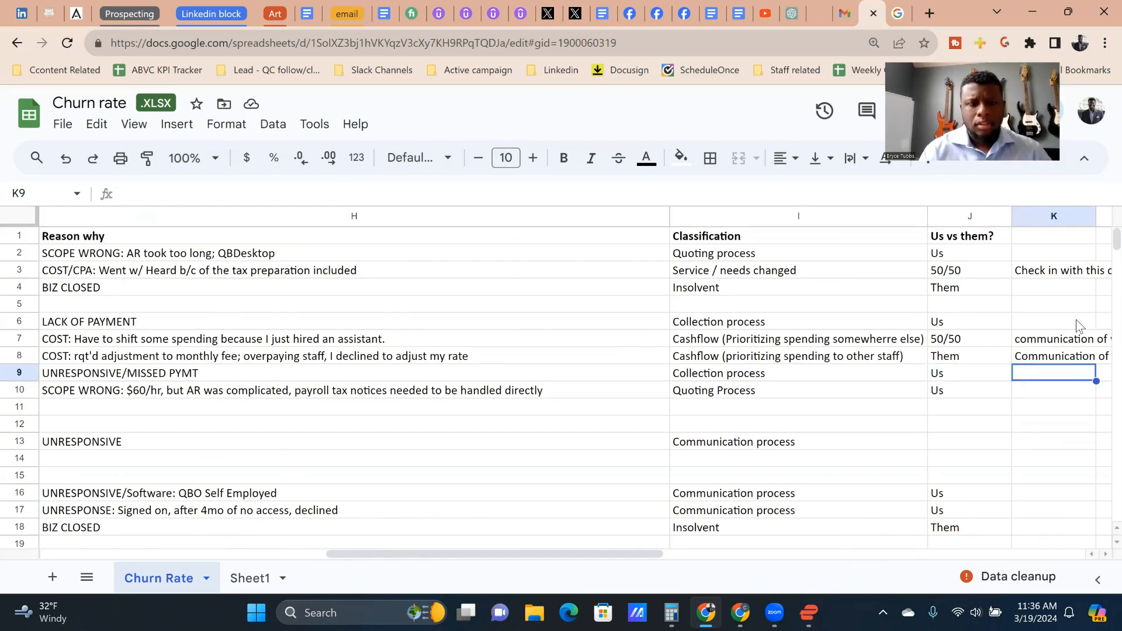
{"action": "type", "text": "timing of r"}
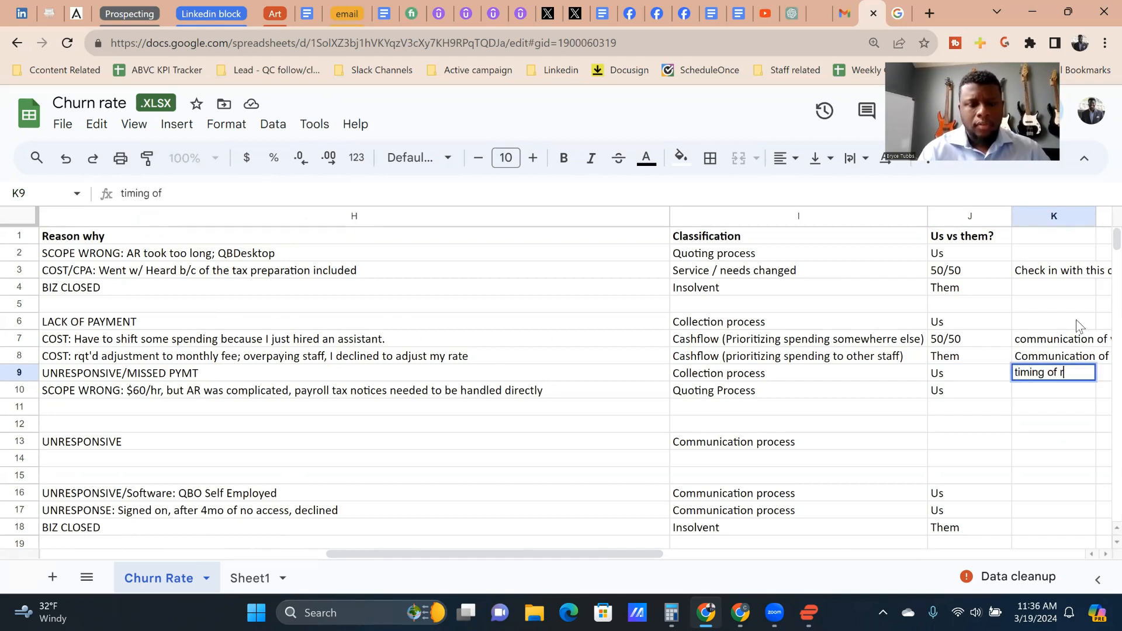
{"action": "type", "text": "etrying paymen"}
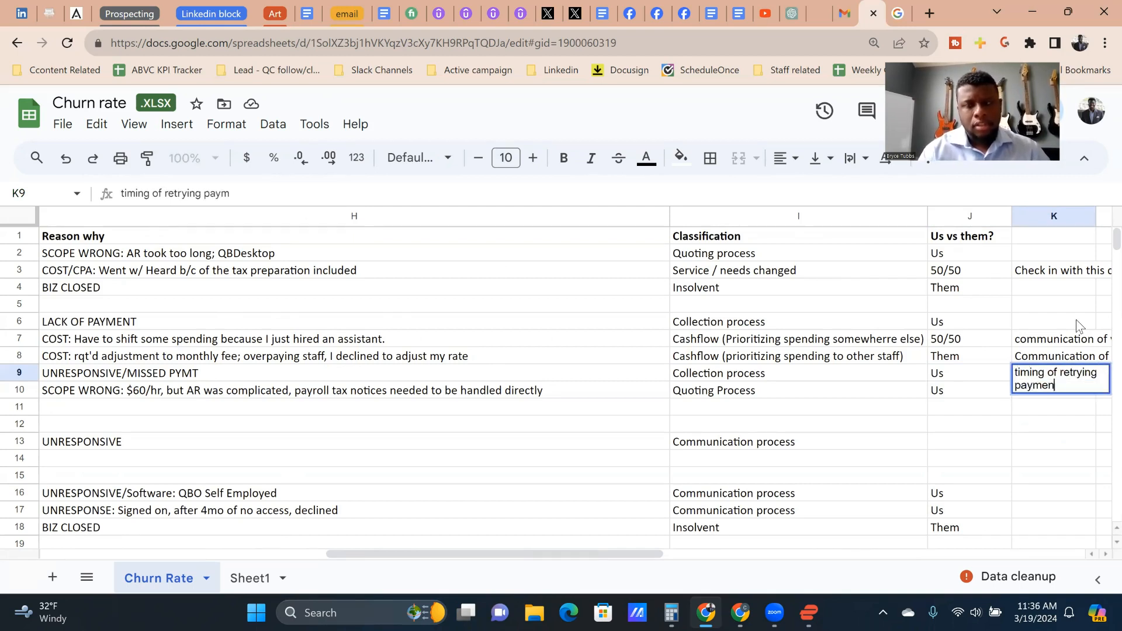
{"action": "type", "text": "ts, also"}
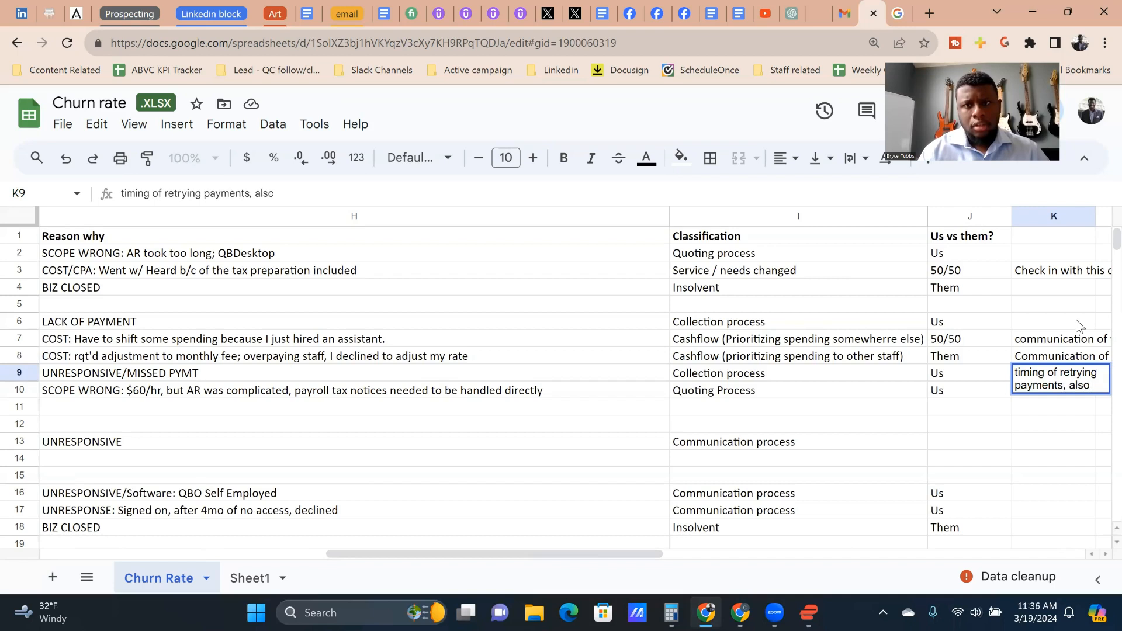
{"action": "type", "text": " communication "}
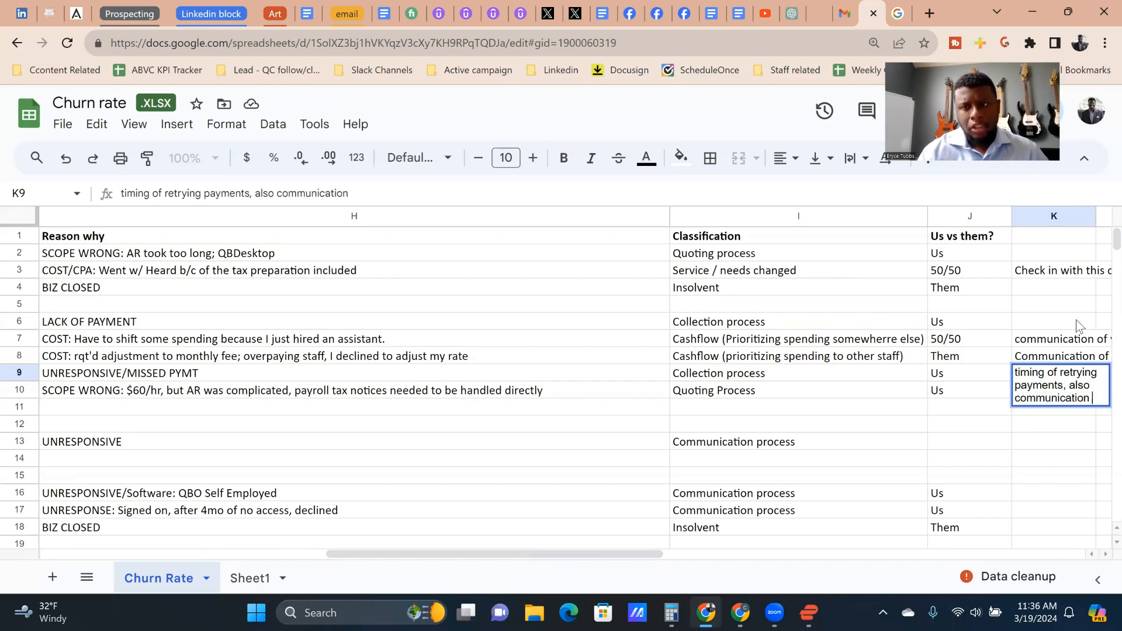
{"action": "type", "text": "to pre"}
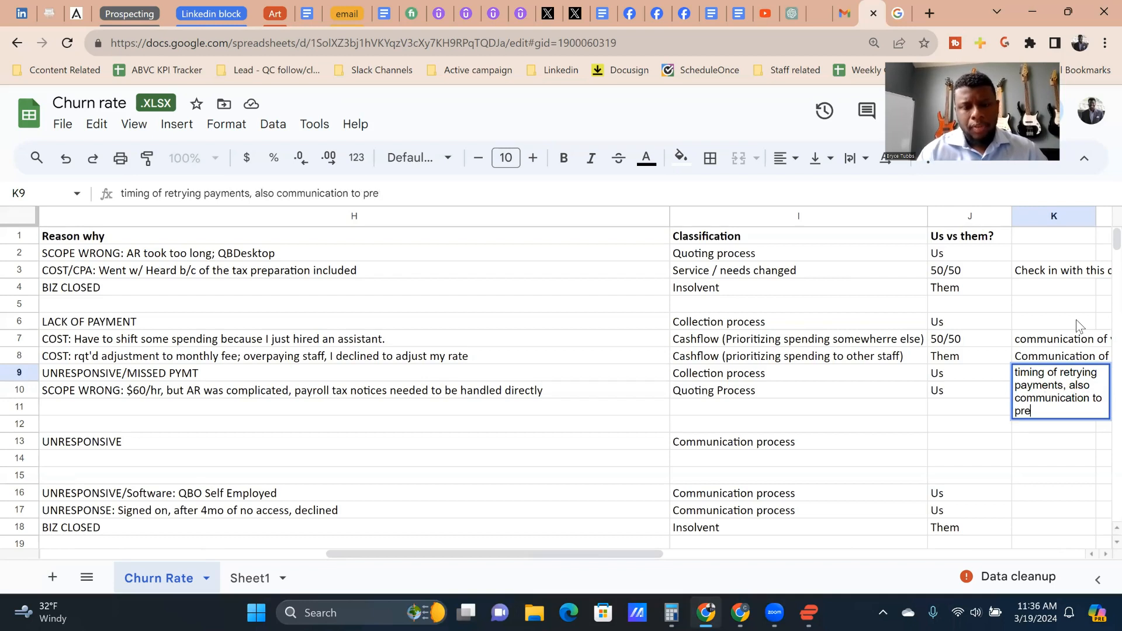
{"action": "type", "text": "vent unresposive"}
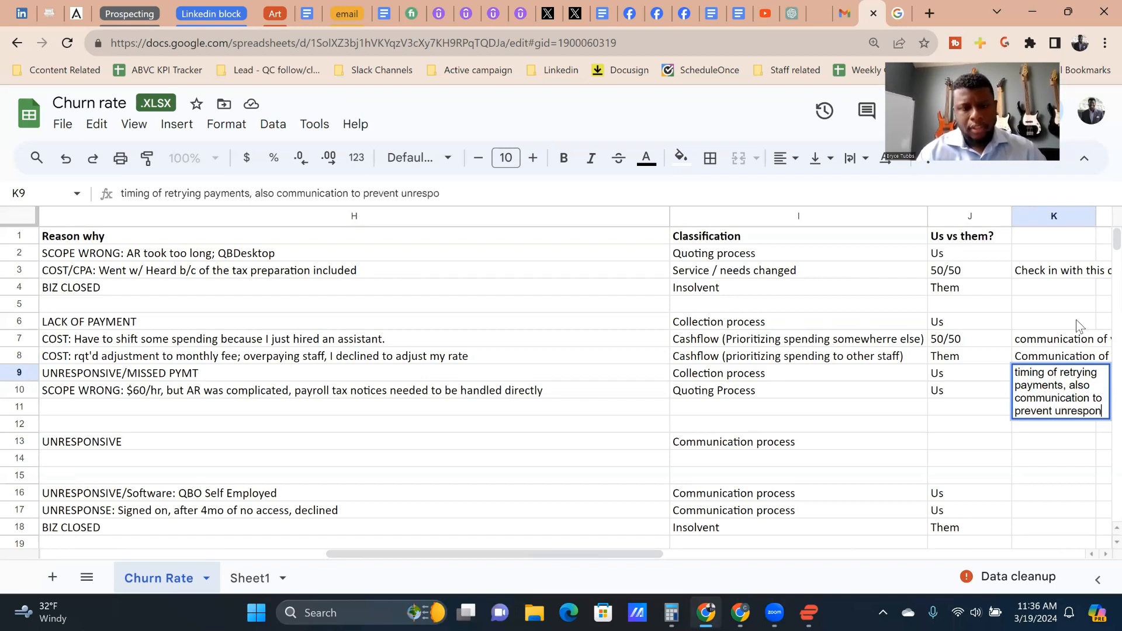
{"action": "type", "text": "ness"}
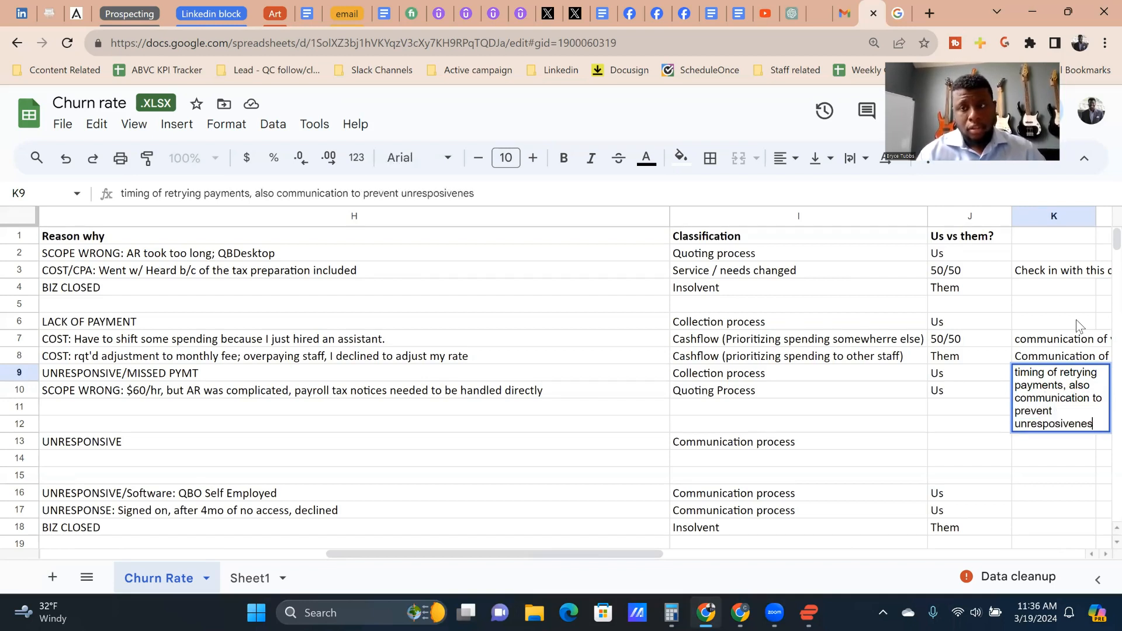
{"action": "key", "text": "Return"}
{"action": "key", "text": "Up"}
{"action": "key", "text": "Up"}
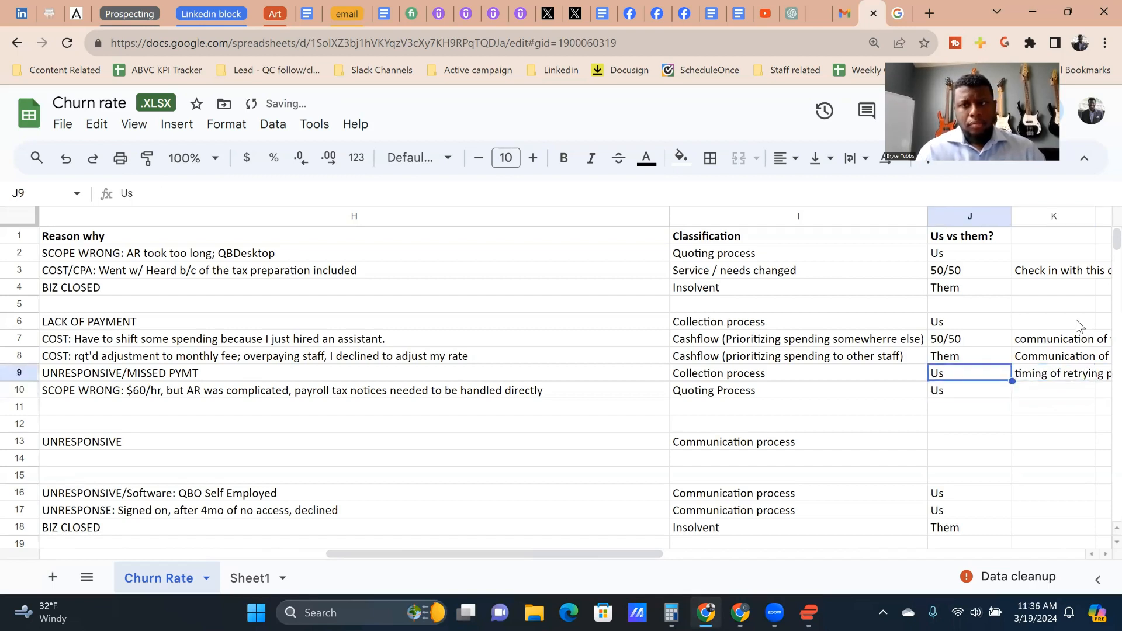
Step: Capitalize the first word of the K9 note and append ", also follow up to get back into service delivery"
{"action": "key", "text": "Right"}
{"action": "left_click", "coordinate": [172, 194]}
{"action": "key", "text": "Home"}
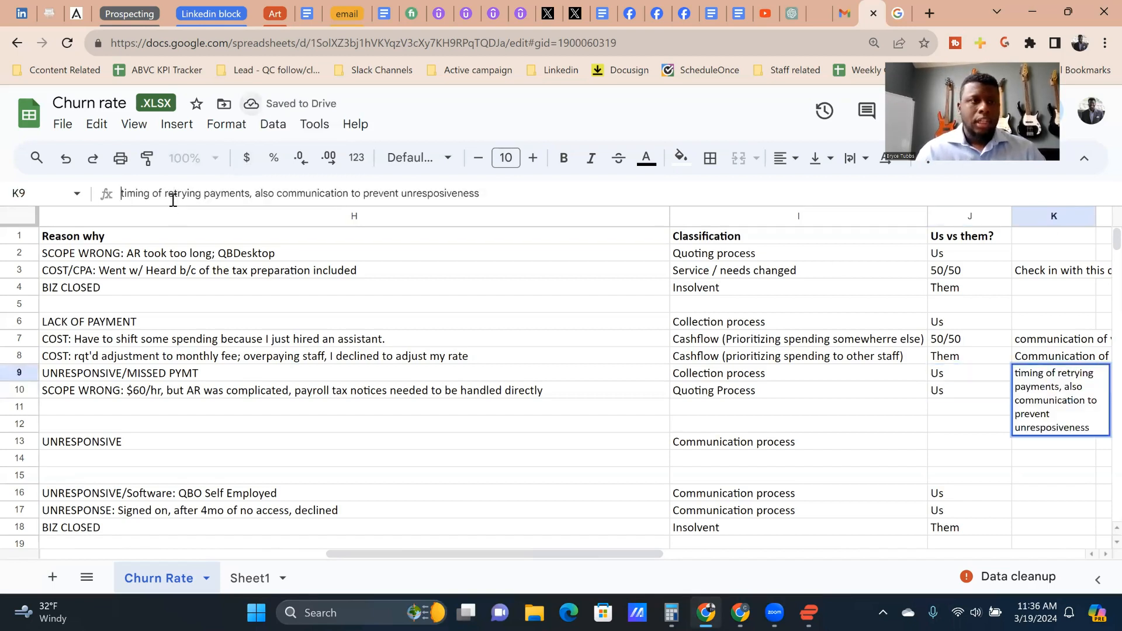
{"action": "type", "text": "T"}
{"action": "key", "text": "Delete"}
{"action": "key", "text": "End"}
{"action": "type", "text": ", also follow up"}
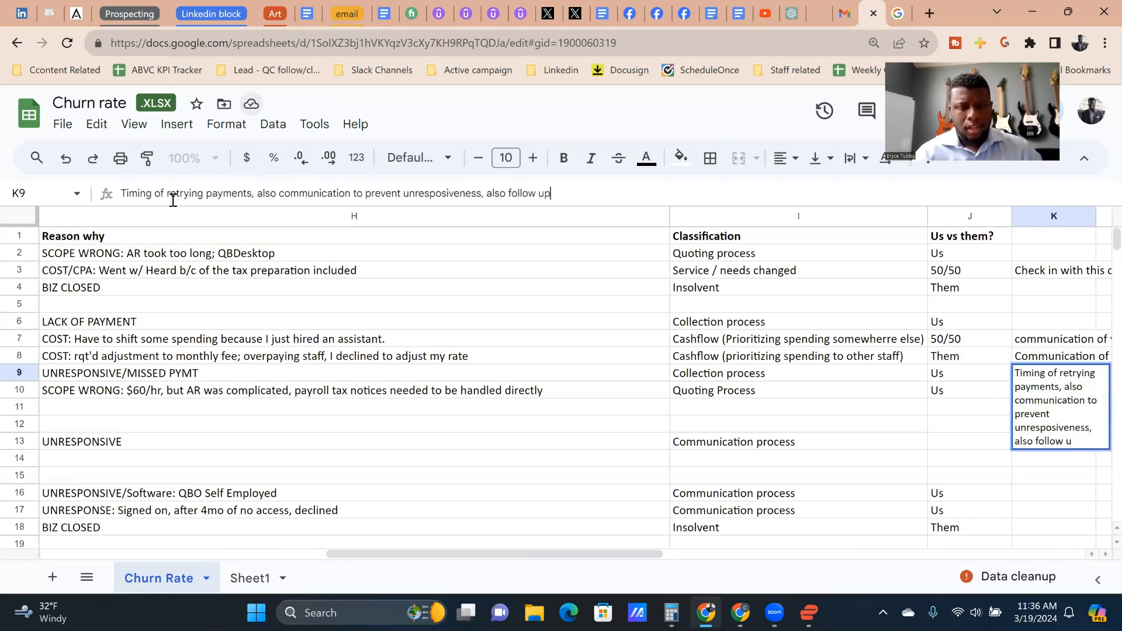
{"action": "type", "text": " to get back into "}
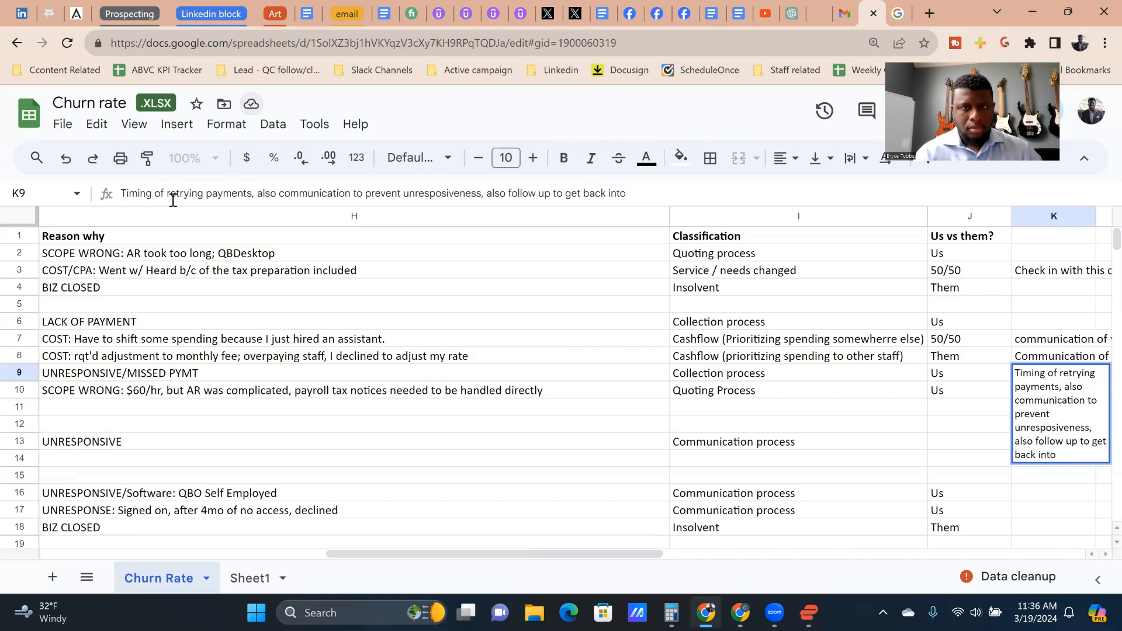
{"action": "type", "text": "service del"}
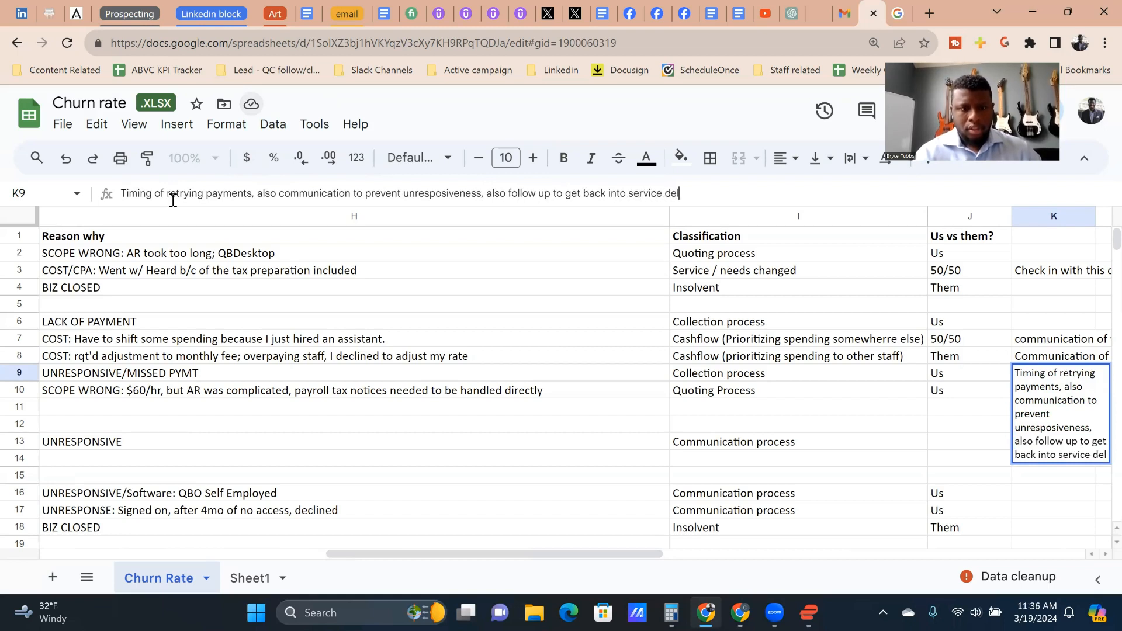
{"action": "type", "text": "ivery"}
{"action": "key", "text": "Return"}
{"action": "key", "text": "Up"}
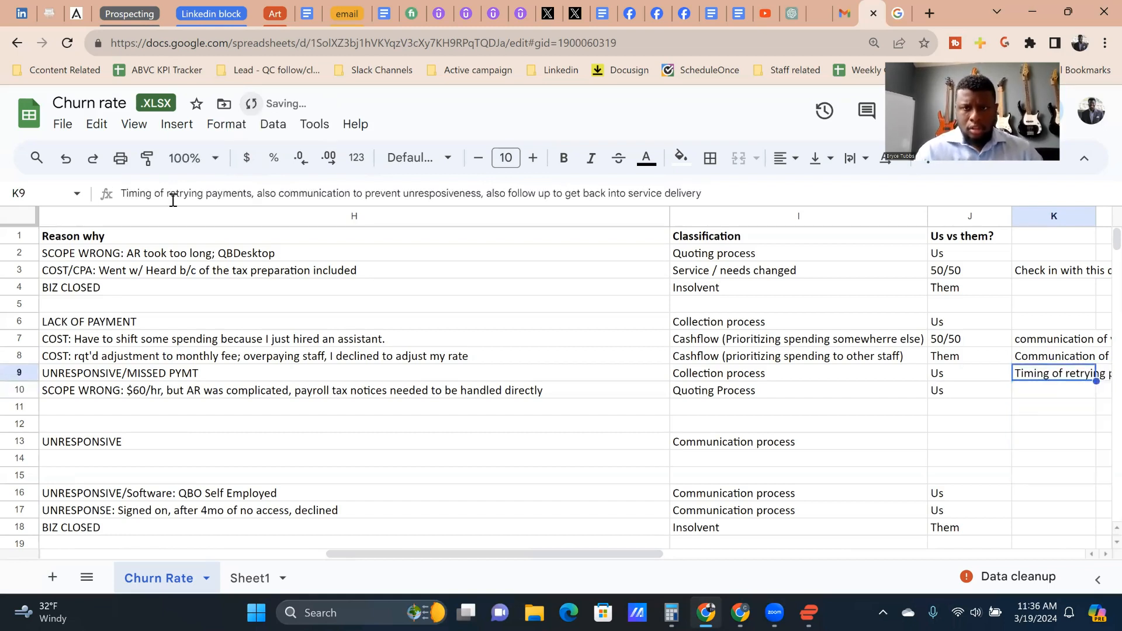
Step: Look back across row 9 to its contract dates, and go through row 10's Reason why and Classification
{"action": "key", "text": "Left"}
{"action": "key", "text": "Left"}
{"action": "key", "text": "Left"}
{"action": "key", "text": "Left"}
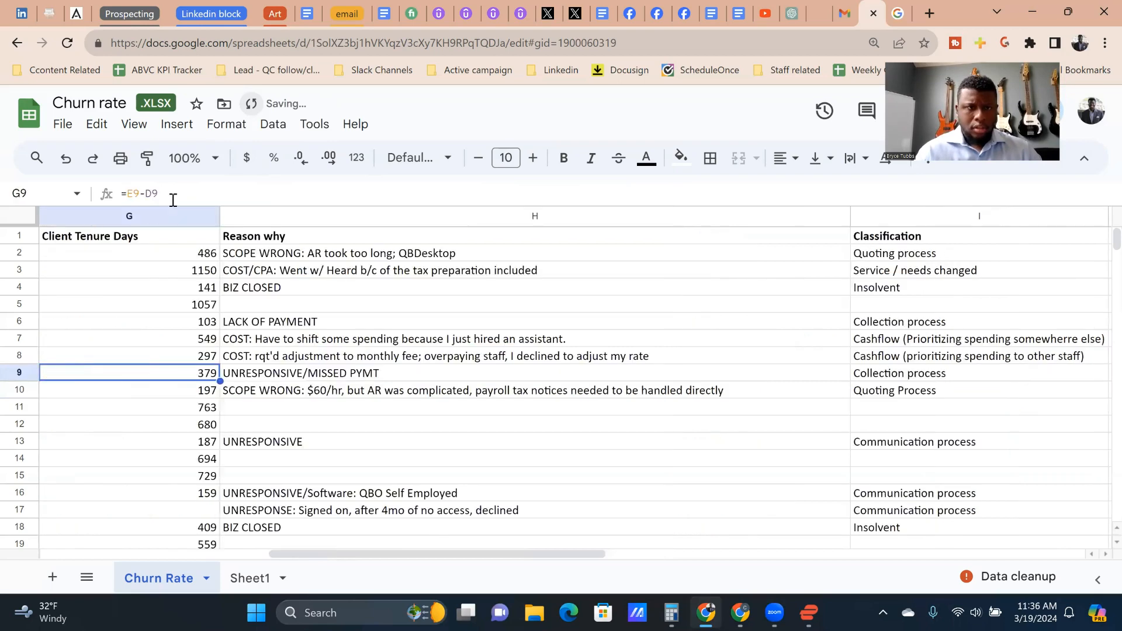
{"action": "key", "text": "Left"}
{"action": "key", "text": "Left"}
{"action": "key", "text": "Left"}
{"action": "key", "text": "Left"}
{"action": "key", "text": "Right"}
{"action": "key", "text": "Right"}
{"action": "key", "text": "Right"}
{"action": "key", "text": "Right"}
{"action": "key", "text": "Down"}
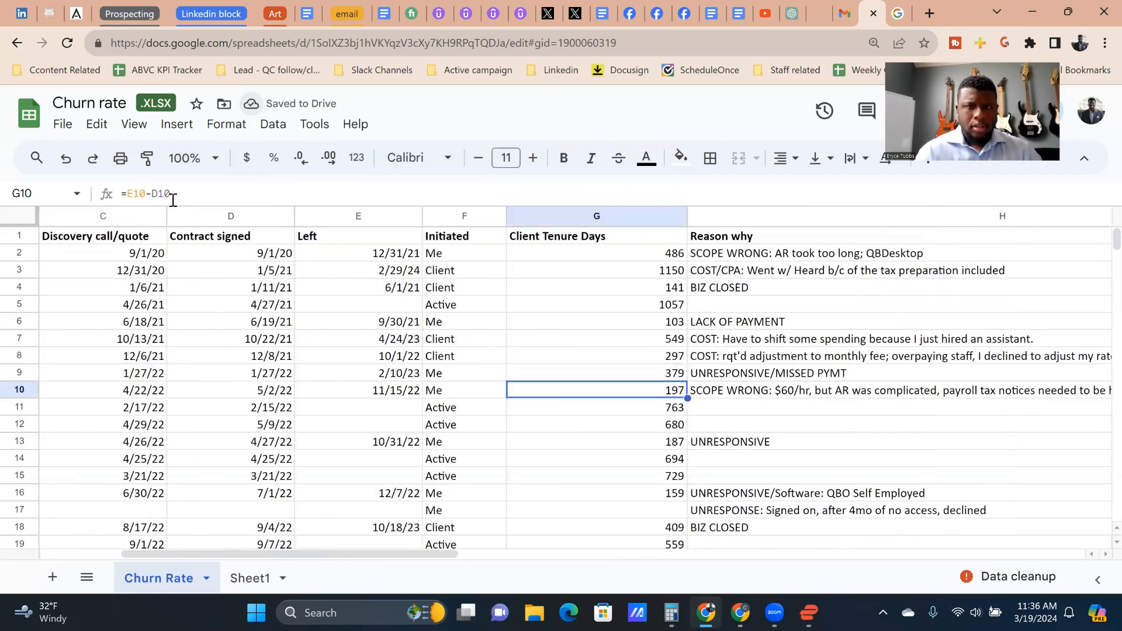
{"action": "key", "text": "Right"}
{"action": "key", "text": "Right"}
{"action": "key", "text": "Left"}
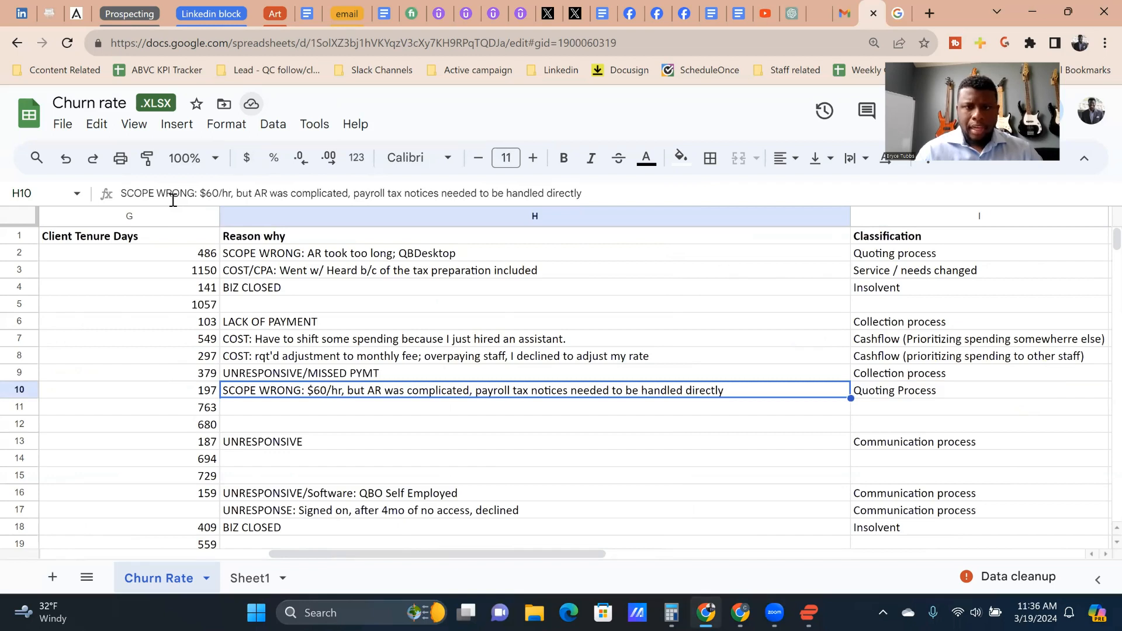
{"action": "key", "text": "Right"}
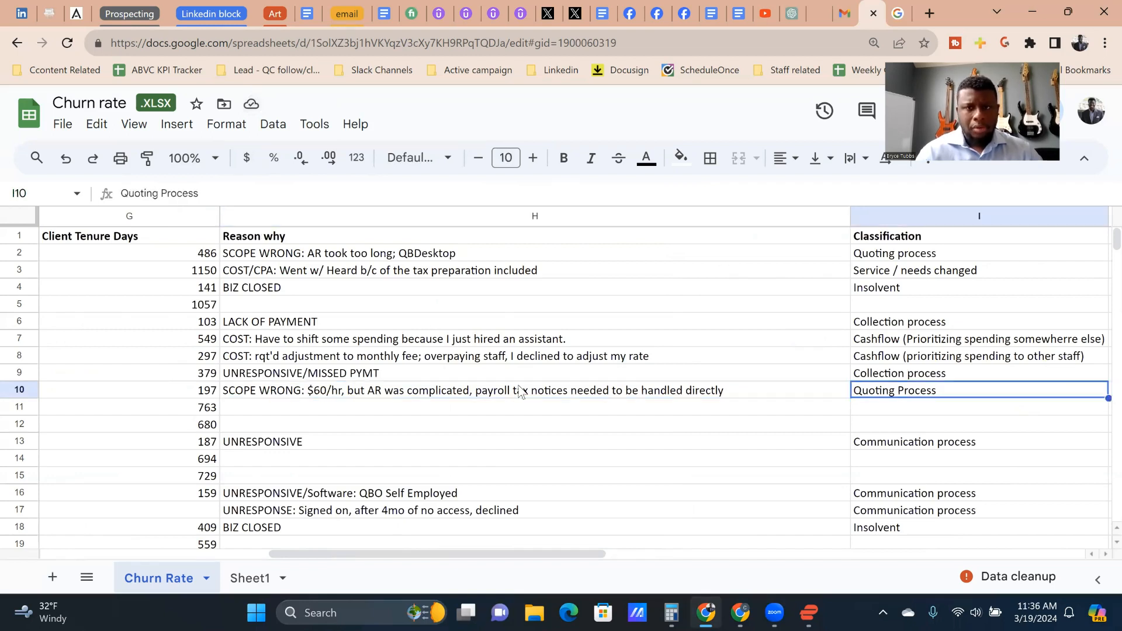
Step: Extend the row 10 client's Classification to "Quoting Process / extremely involved client"
{"action": "double_click", "coordinate": [961, 392]}
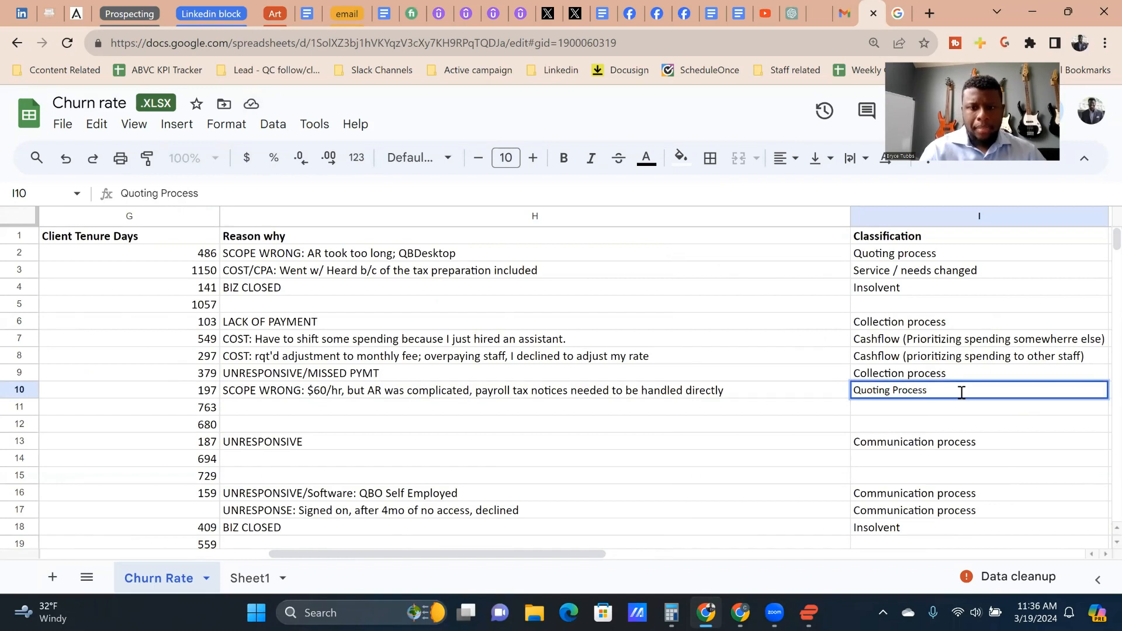
{"action": "type", "text": "/ extreme"}
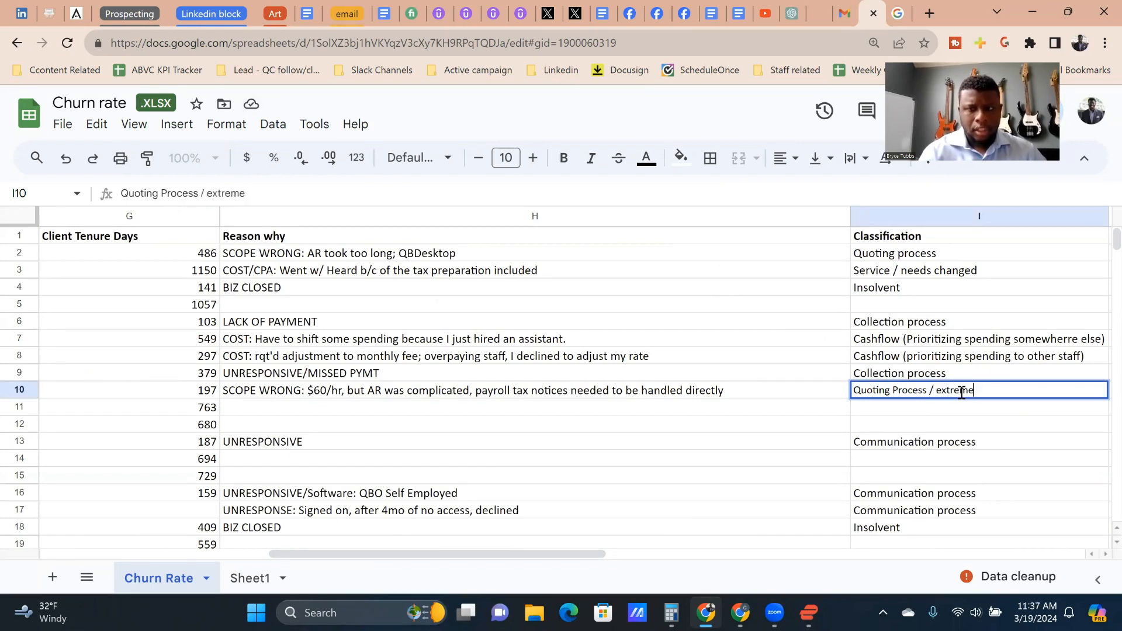
{"action": "type", "text": "ly involved "}
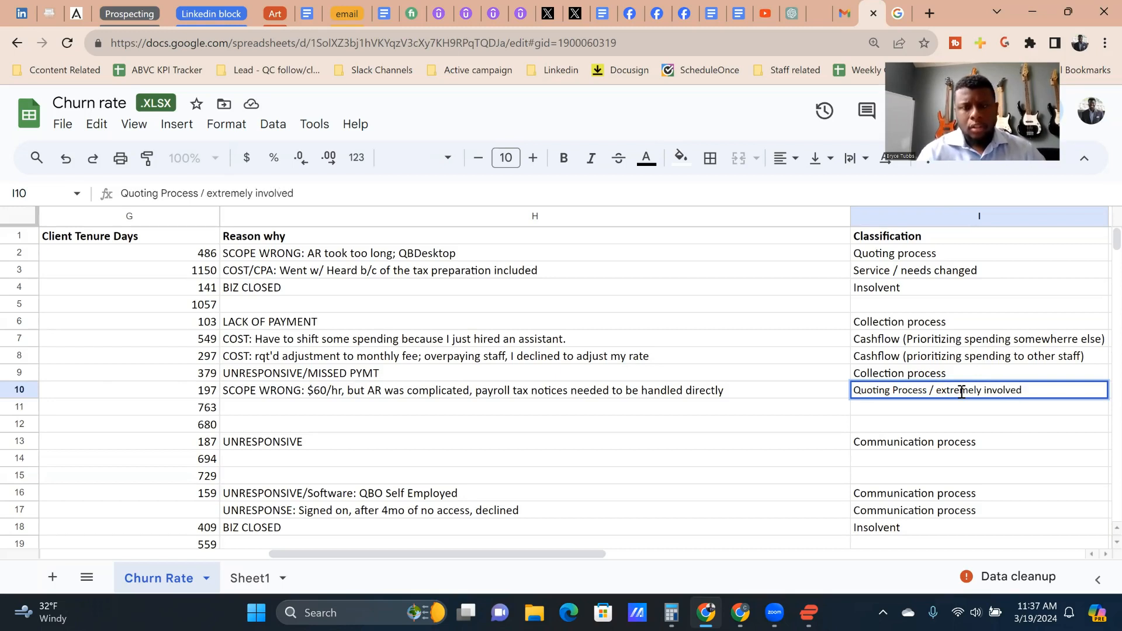
{"action": "type", "text": "clients"}
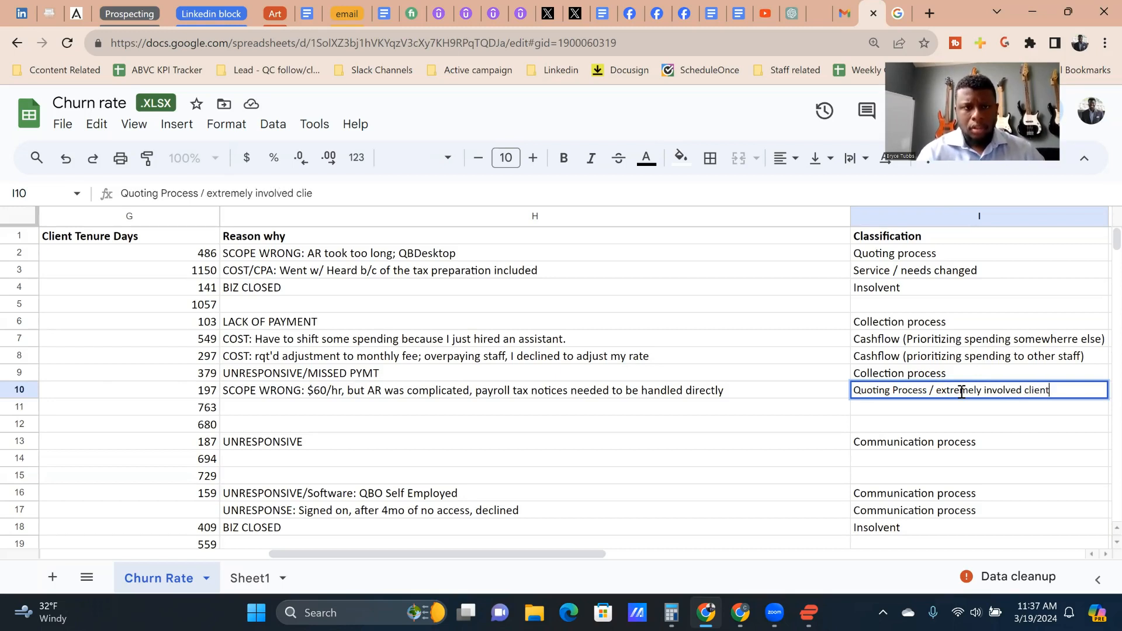
{"action": "key", "text": "Return"}
{"action": "key", "text": "Up"}
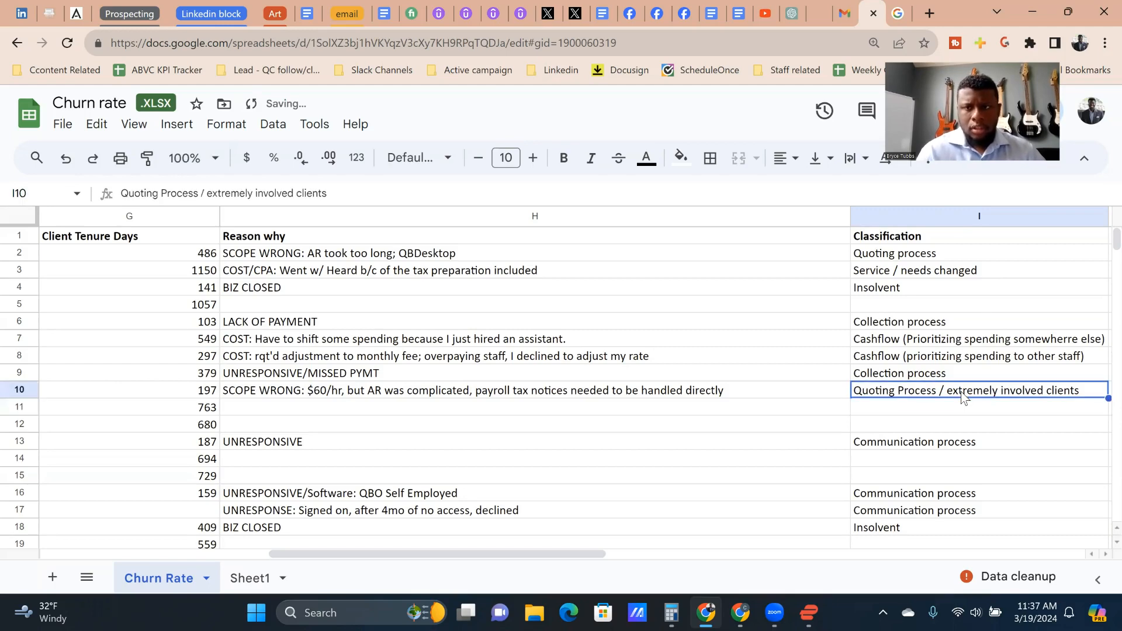
{"action": "left_click", "coordinate": [665, 189]}
{"action": "key", "text": "BackSpace"}
{"action": "key", "text": "Return"}
{"action": "key", "text": "Up"}
{"action": "key", "text": "Right"}
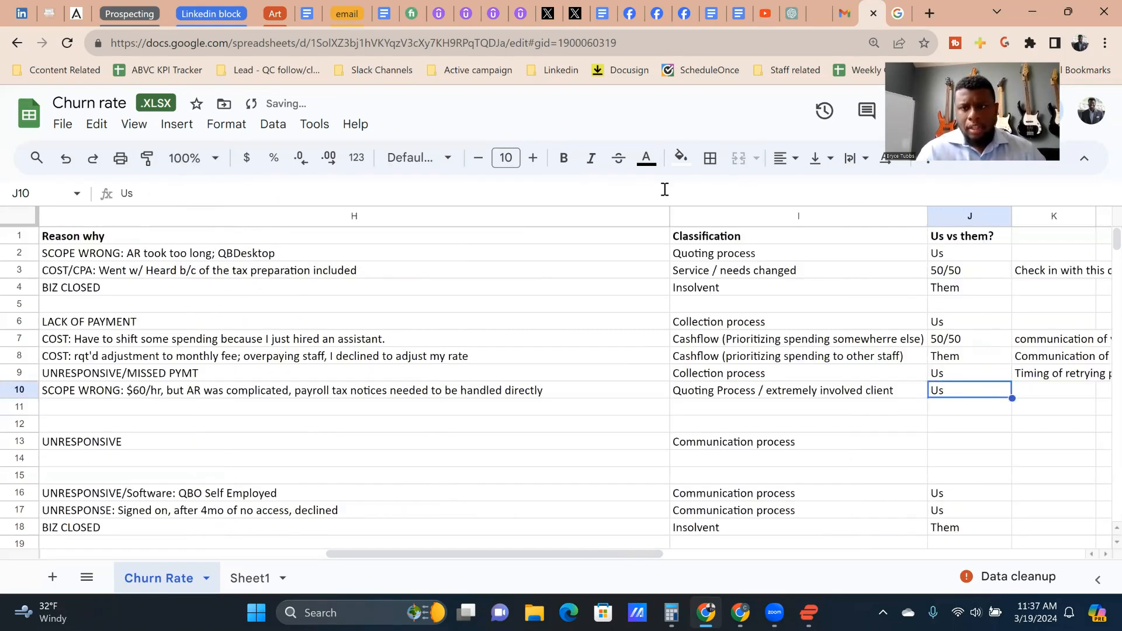
Step: Insert "Client selection" into row 10's Classification between "Quoting Process" and "extremely involved client", separated by slashes
{"action": "key", "text": "Left"}
{"action": "double_click", "coordinate": [730, 391]}
{"action": "left_click", "coordinate": [752, 391]}
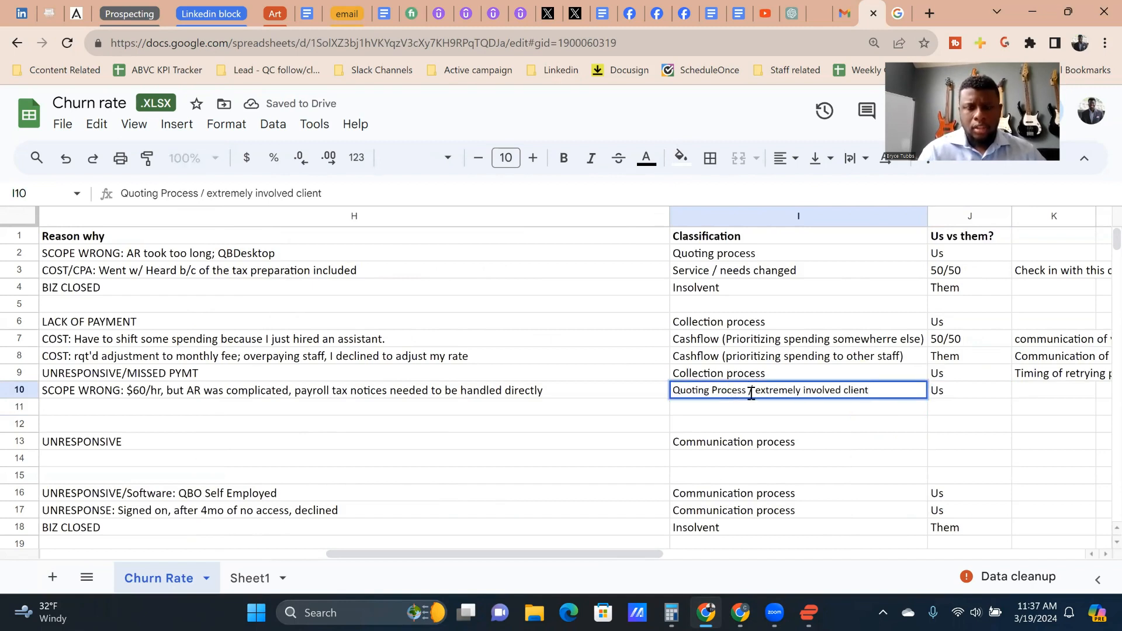
{"action": "type", "text": "/ Client selec"}
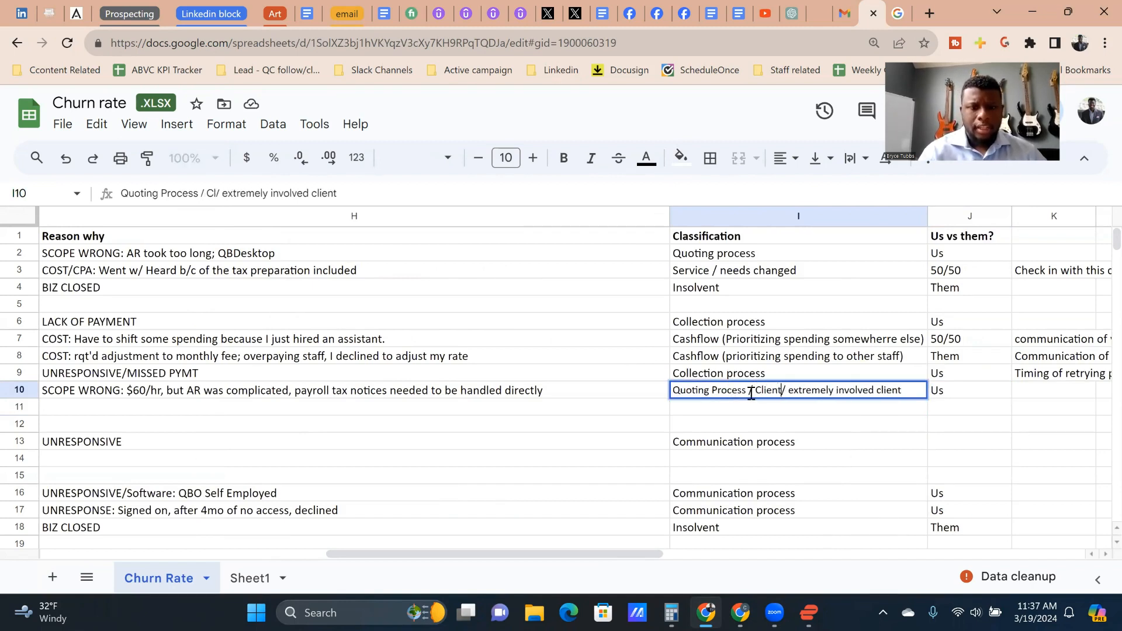
{"action": "type", "text": "tion"}
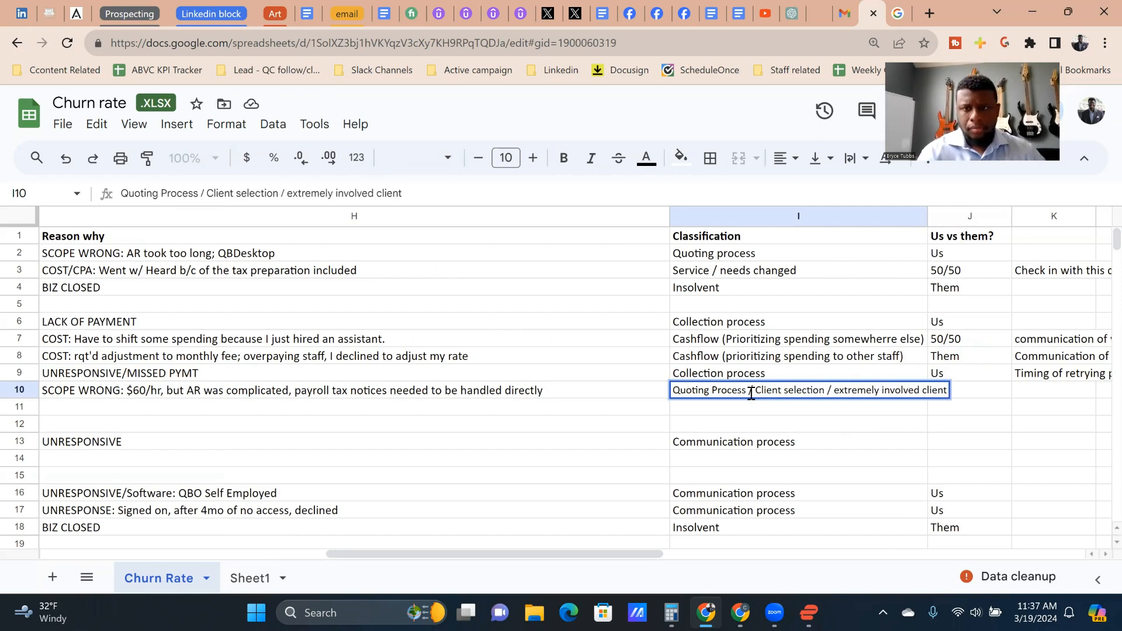
{"action": "left_click", "coordinate": [963, 391]}
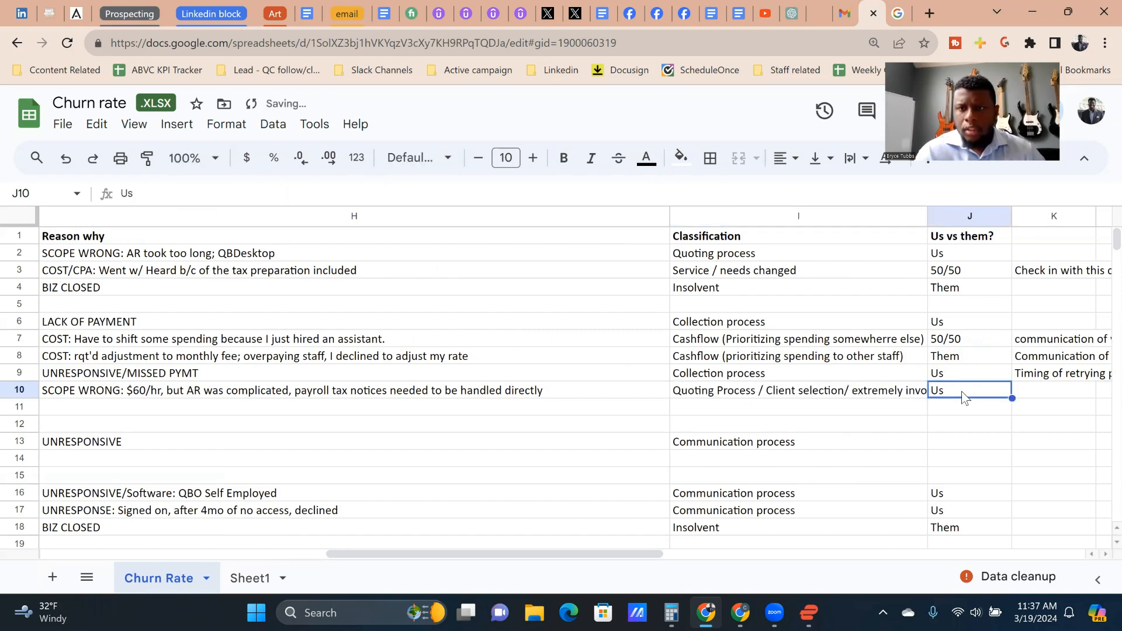
Step: Note in K10: "(Start turning down clients that you feel are not going to be a good fit for the wway you want to run your business)"
{"action": "key", "text": "Tab"}
{"action": "type", "text": "("}
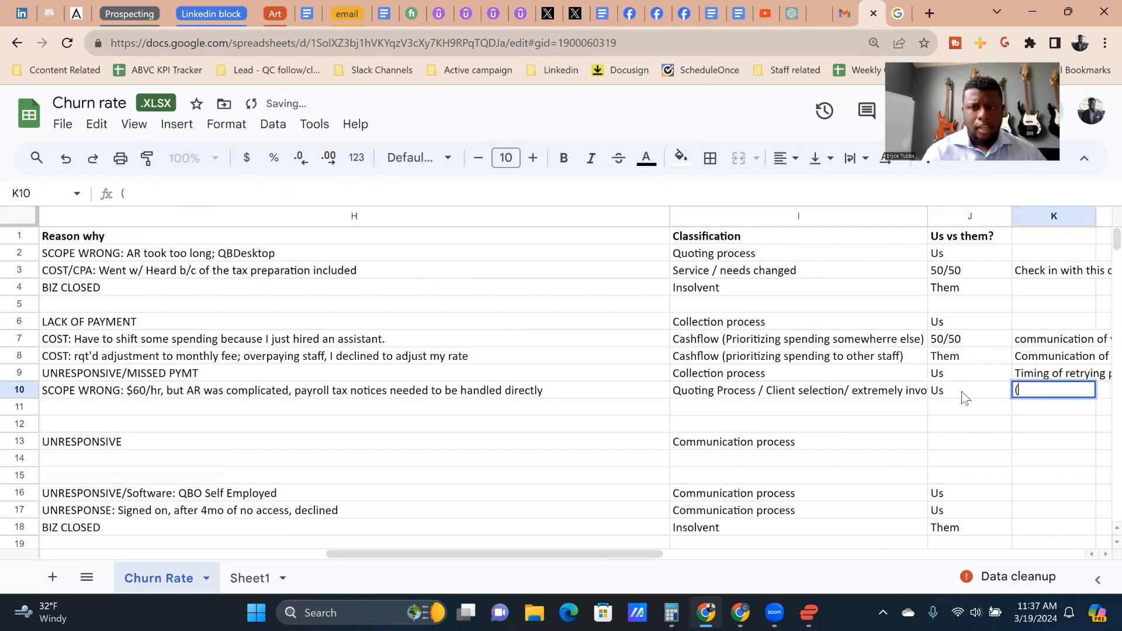
{"action": "type", "text": "Start turning do"}
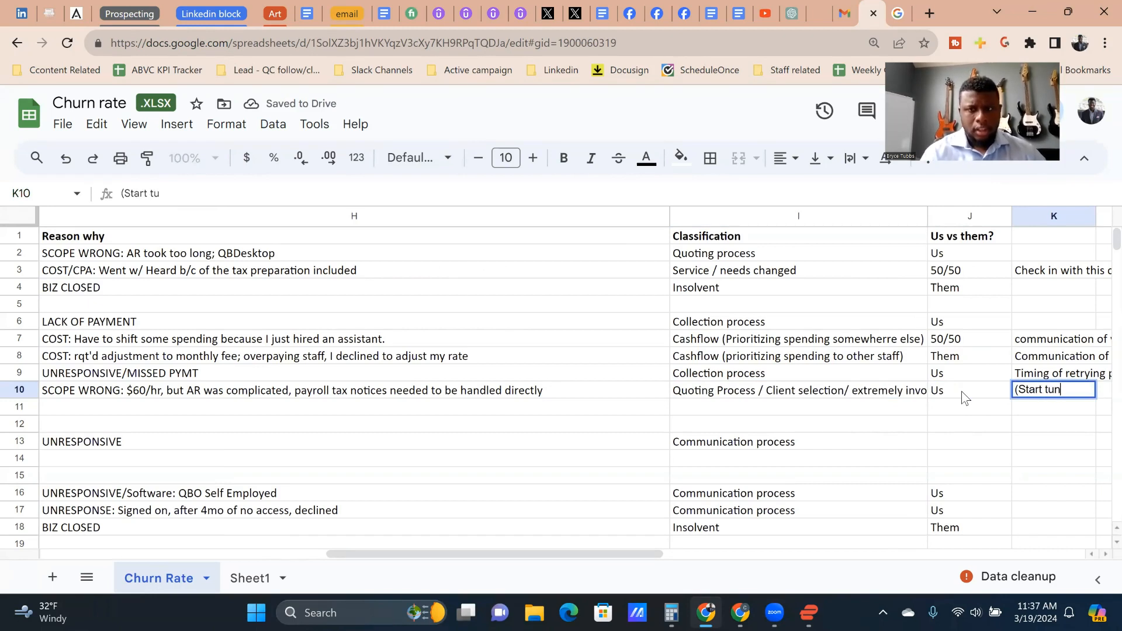
{"action": "type", "text": "wn clients that"}
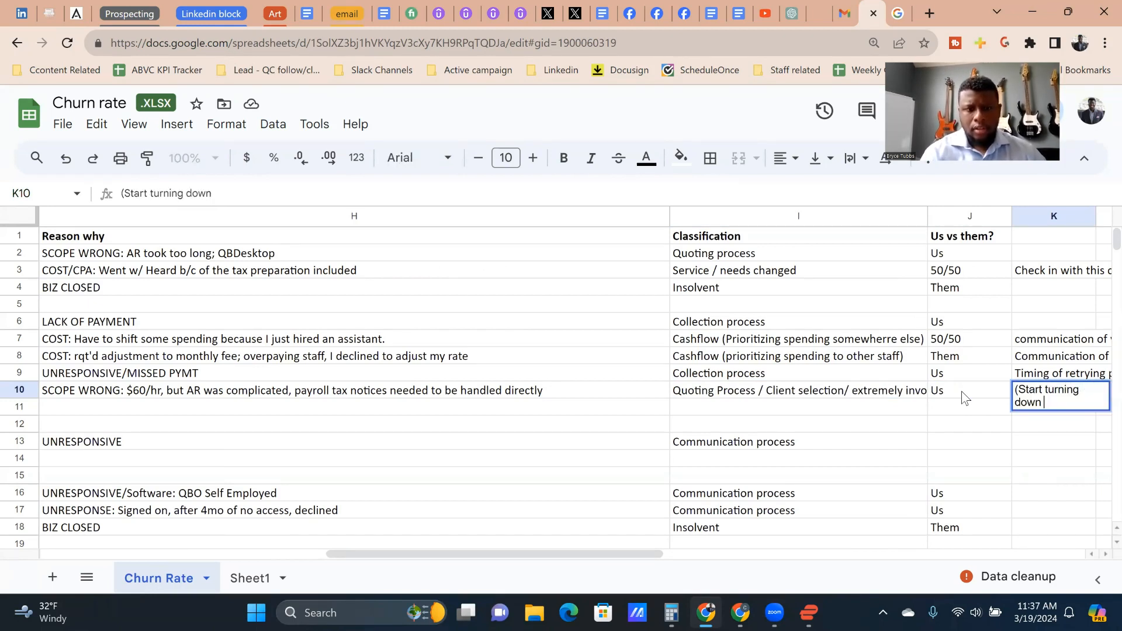
{"action": "type", "text": " you "}
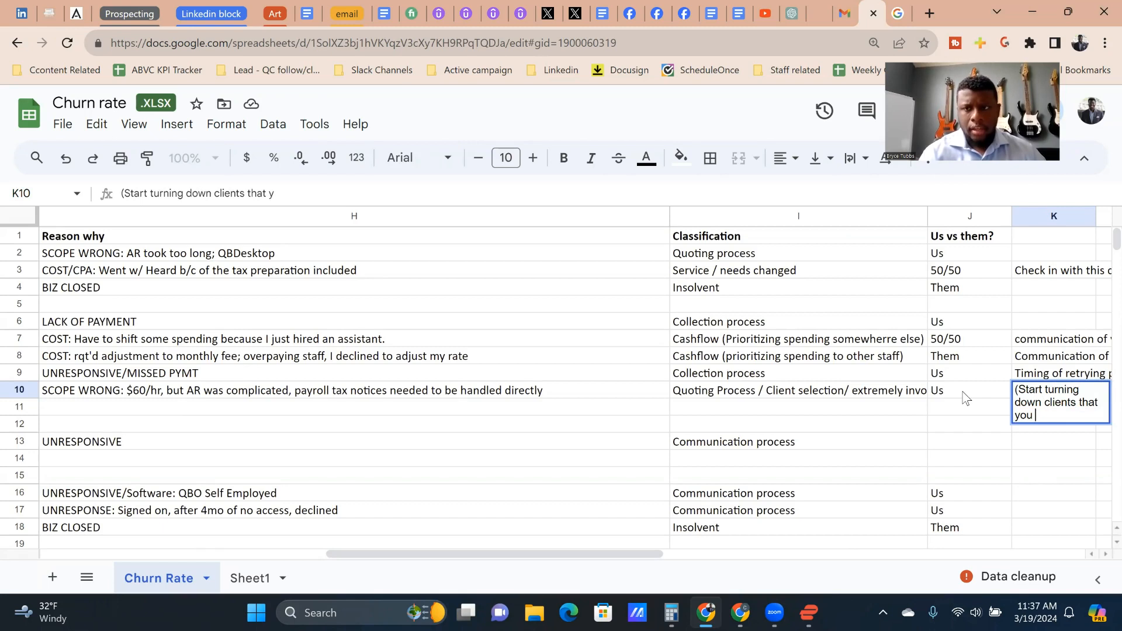
{"action": "type", "text": "feel ar"}
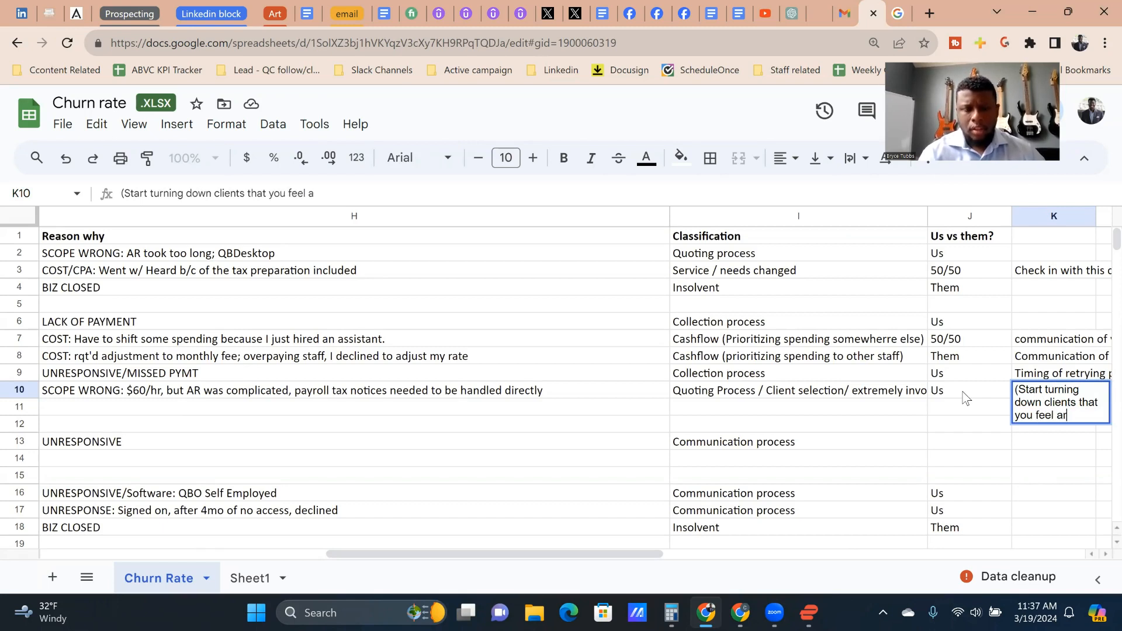
{"action": "type", "text": "e not going to "}
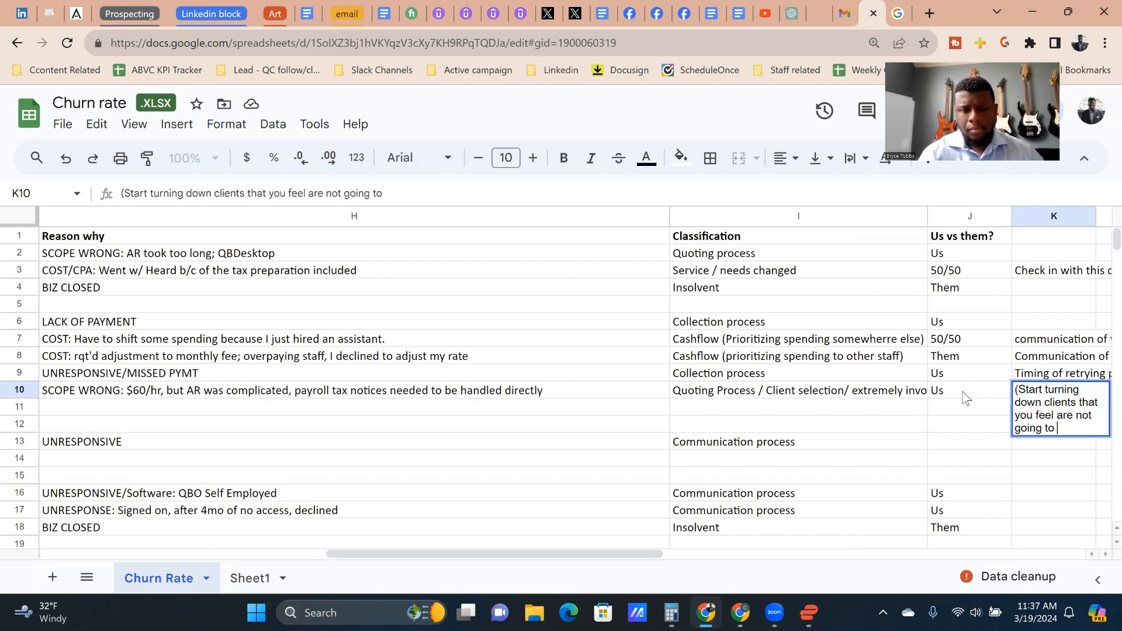
{"action": "type", "text": "be a good fit for "}
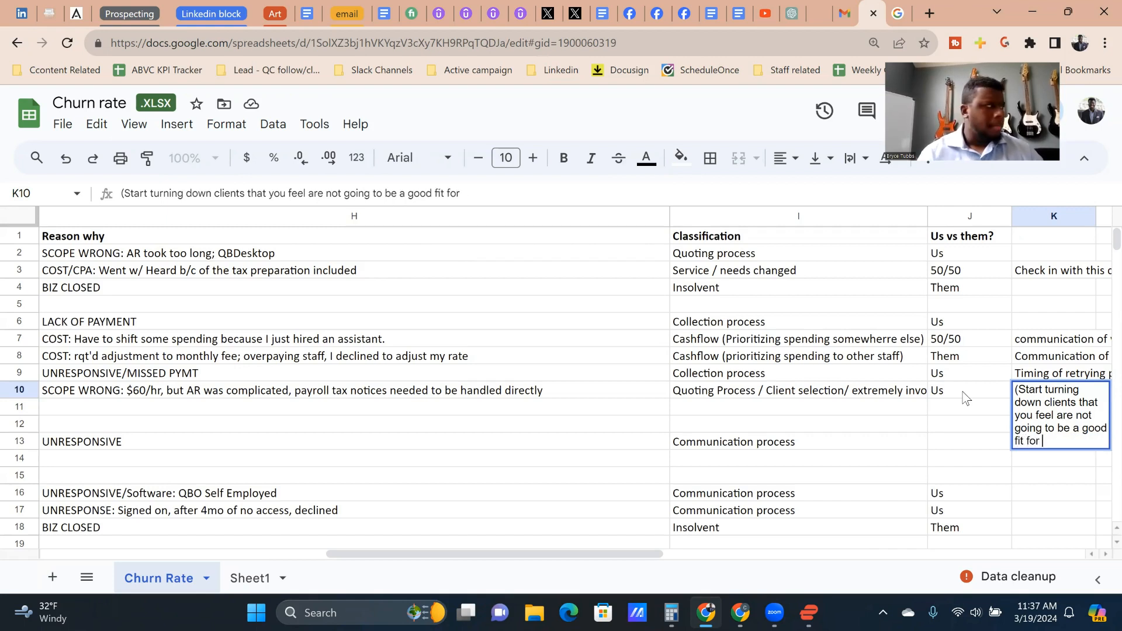
{"action": "type", "text": "the wway "}
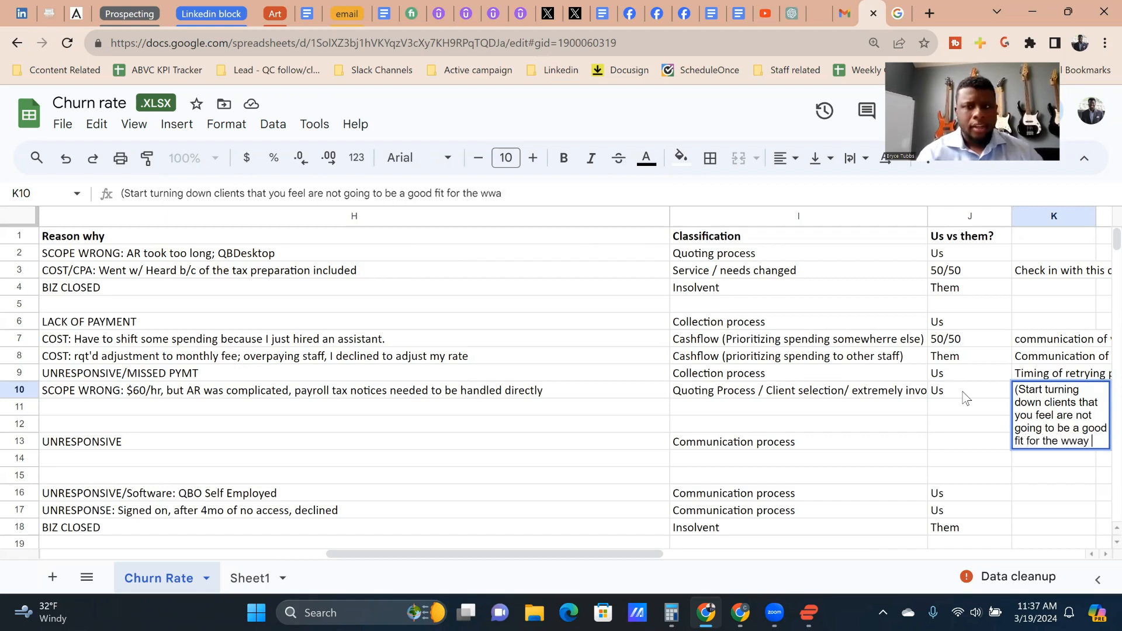
{"action": "type", "text": "you want "}
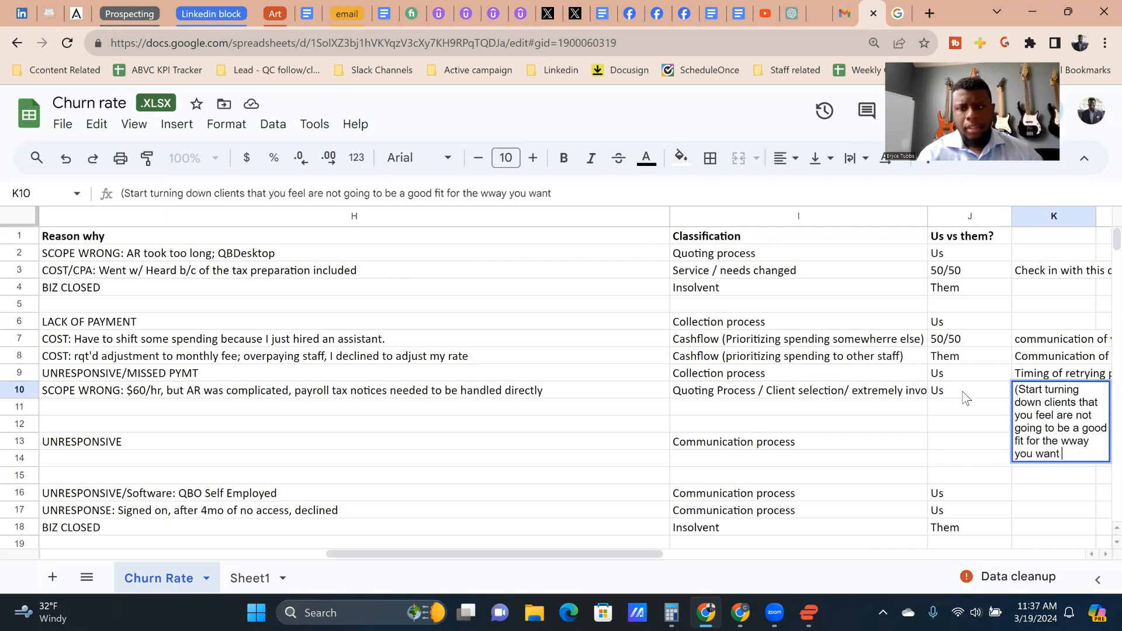
{"action": "type", "text": "to run your "}
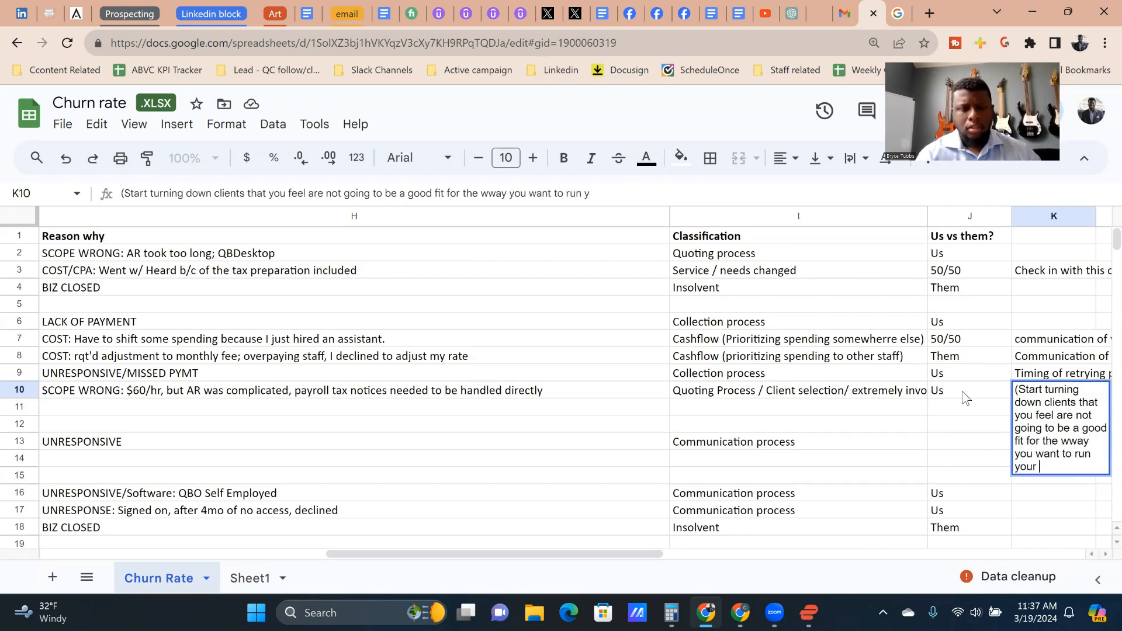
{"action": "type", "text": "business"}
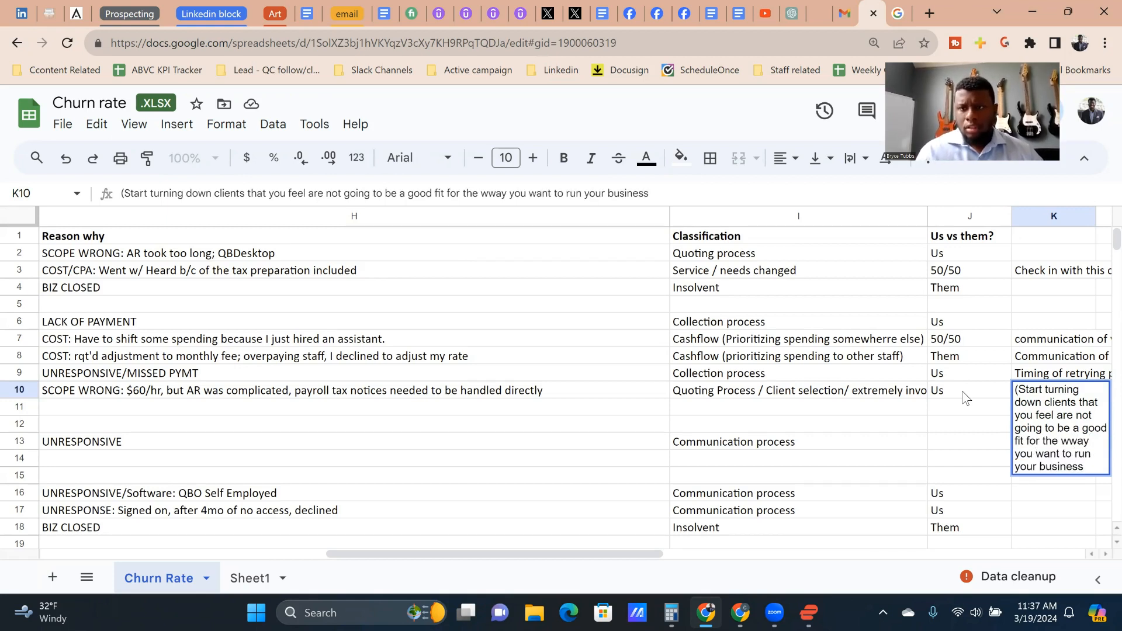
{"action": "type", "text": ")"}
{"action": "key", "text": "Return"}
Step: Look back across row 10 to its contract dates and who initiated the departure, and return to its Classification
{"action": "key", "text": "Up"}
{"action": "key", "text": "Left"}
{"action": "key", "text": "Left"}
{"action": "key", "text": "Left"}
{"action": "key", "text": "Left"}
{"action": "key", "text": "Left"}
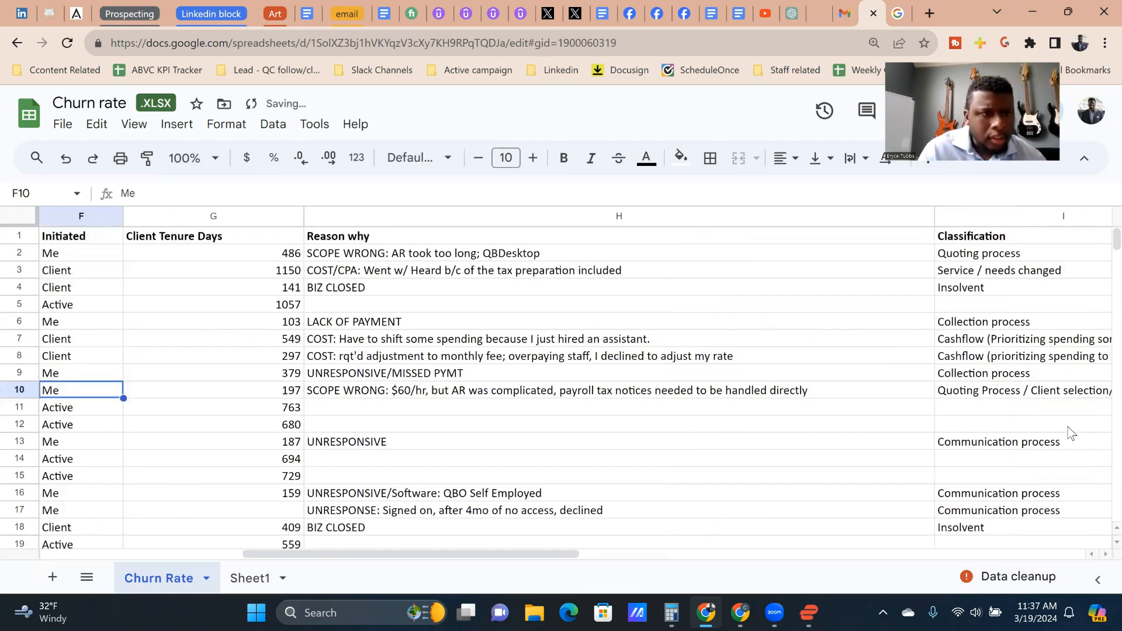
{"action": "key", "text": "Left"}
{"action": "key", "text": "Left"}
{"action": "key", "text": "Left"}
{"action": "key", "text": "Right"}
{"action": "key", "text": "Right"}
{"action": "key", "text": "Right"}
{"action": "key", "text": "Right"}
{"action": "key", "text": "Right"}
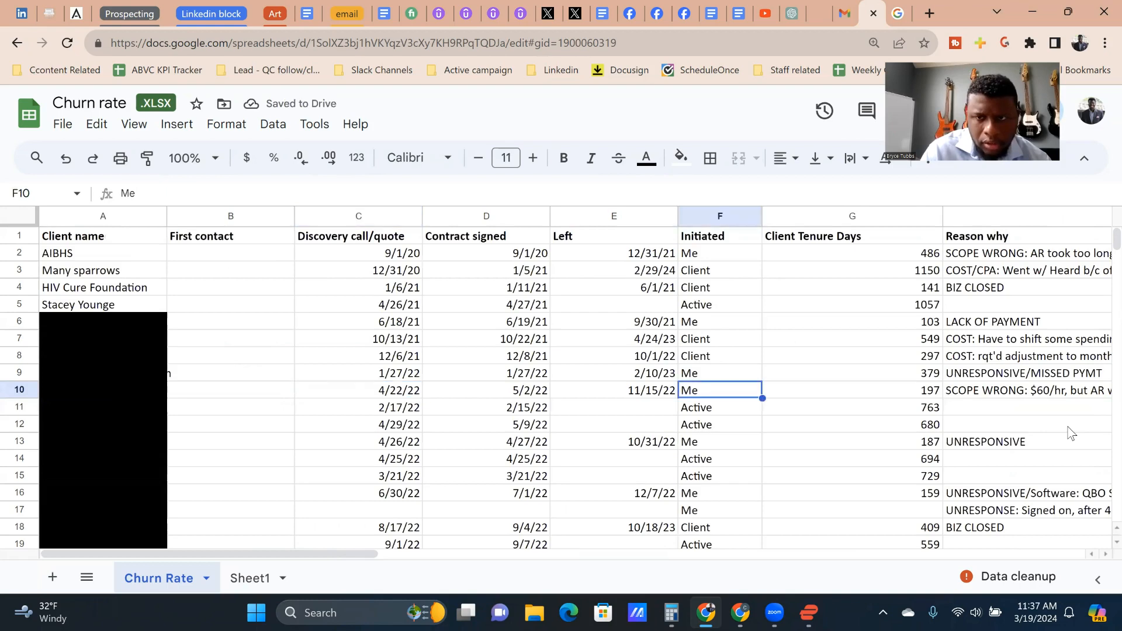
{"action": "key", "text": "Right"}
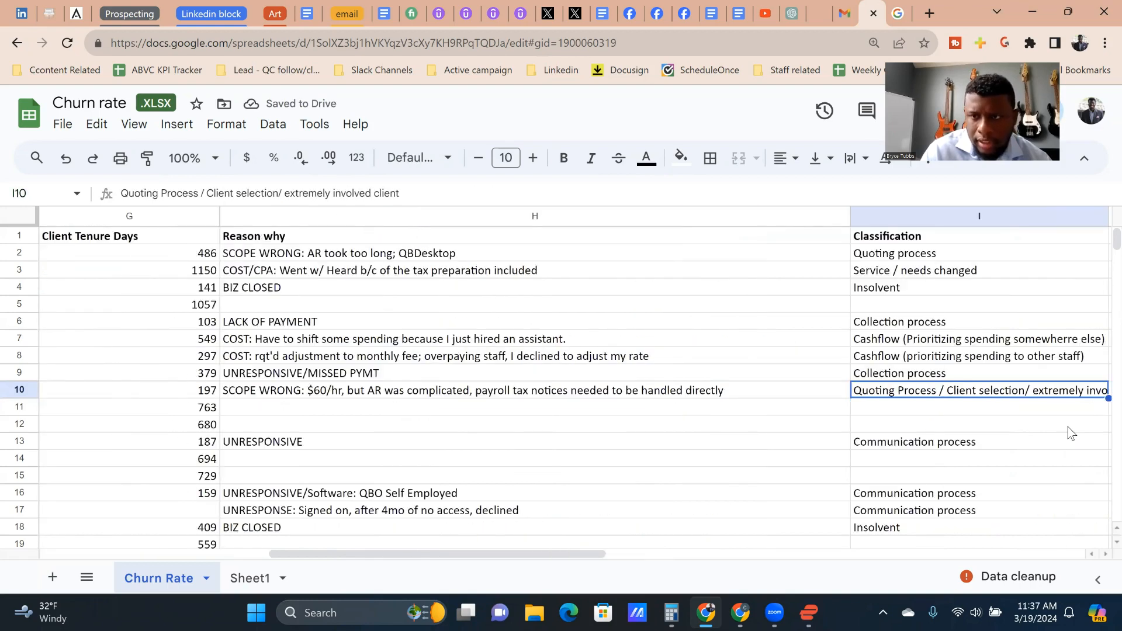
{"action": "key", "text": "Right"}
Step: Add the missing space between "Client selection" and the slash after it in row 10's Classification
{"action": "double_click", "coordinate": [847, 391]}
{"action": "left_click", "coordinate": [823, 391]}
{"action": "key", "text": "Return"}
{"action": "key", "text": "Up"}
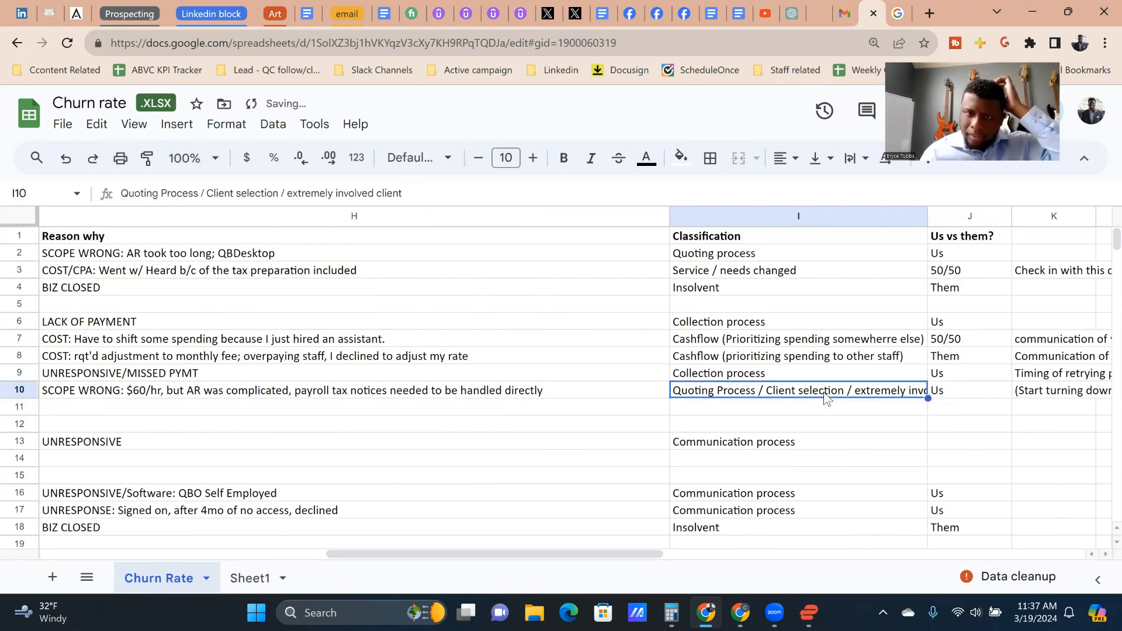
Step: Correct "wway" to "way" in the K10 note
{"action": "key", "text": "Right"}
{"action": "key", "text": "Right"}
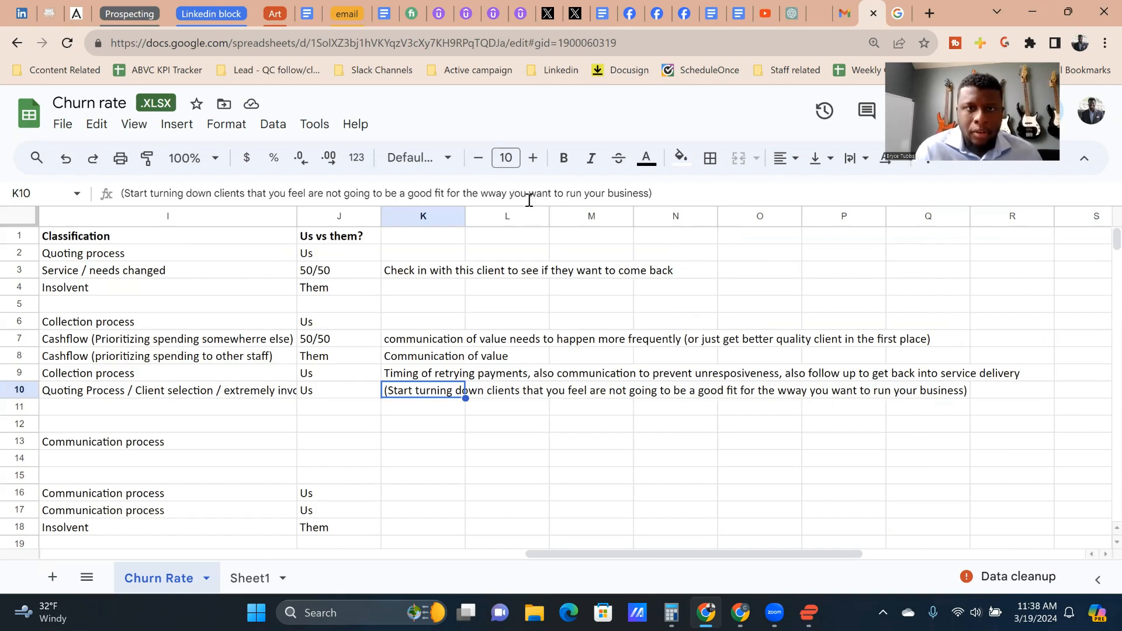
{"action": "left_click", "coordinate": [493, 193]}
{"action": "key", "text": "BackSpace"}
{"action": "key", "text": "Return"}
Step: Review row 10's Reason why, Classification and Us vs them entries again
{"action": "key", "text": "Up"}
{"action": "key", "text": "Left"}
{"action": "key", "text": "Down"}
{"action": "key", "text": "Right"}
{"action": "key", "text": "Up"}
{"action": "key", "text": "Left"}
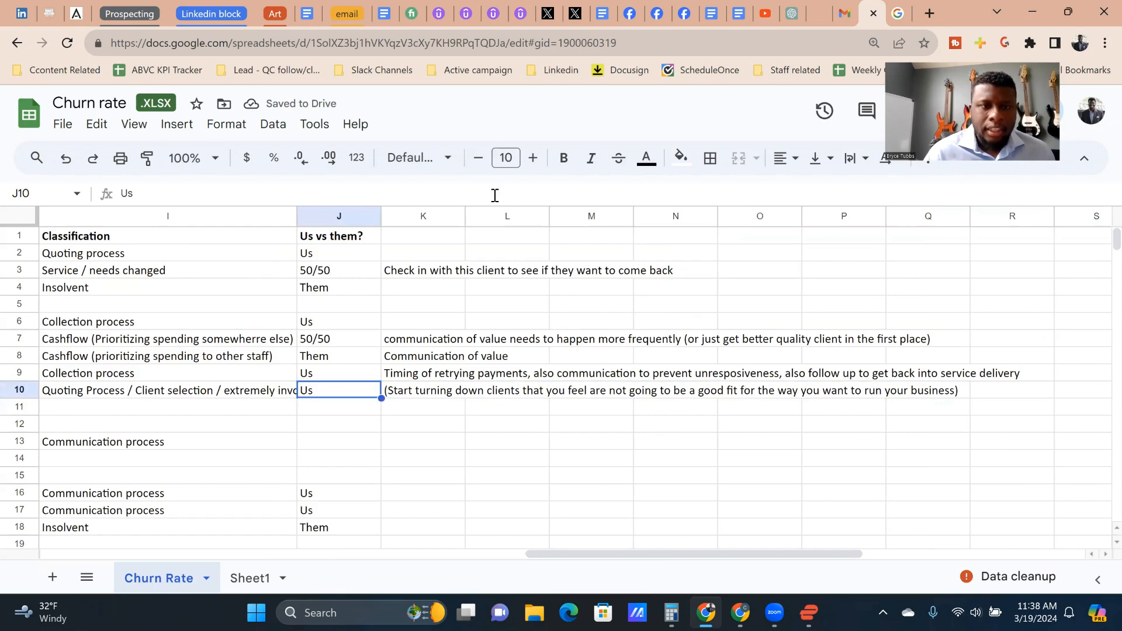
{"action": "key", "text": "Down"}
{"action": "key", "text": "Up"}
{"action": "key", "text": "Left"}
{"action": "key", "text": "Left"}
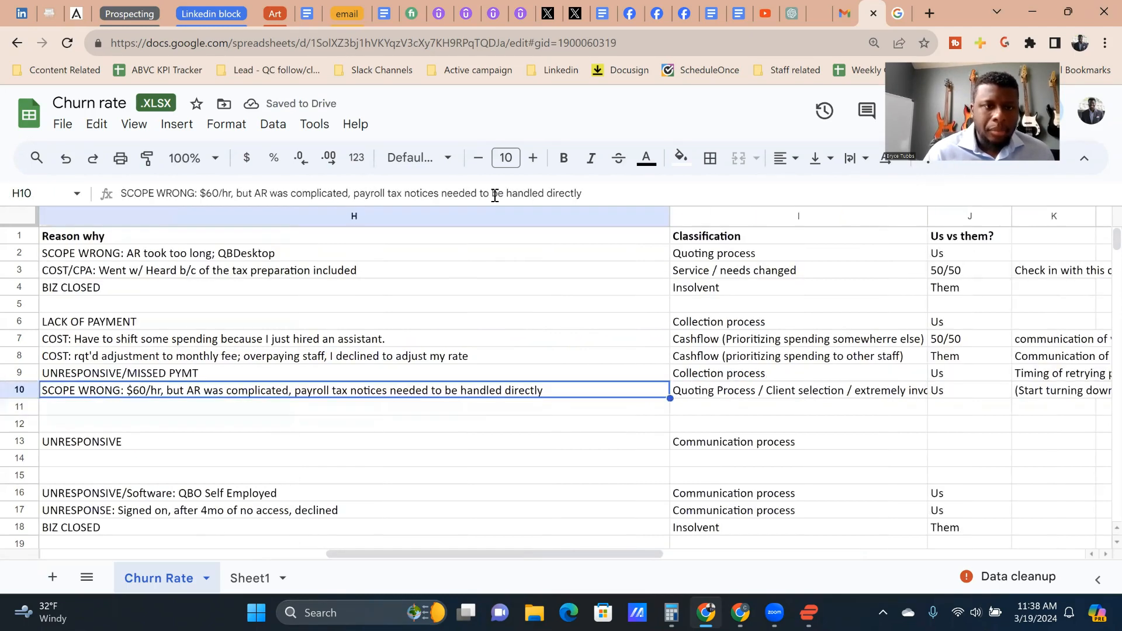
{"action": "key", "text": "Left"}
{"action": "key", "text": "Right"}
{"action": "key", "text": "Down"}
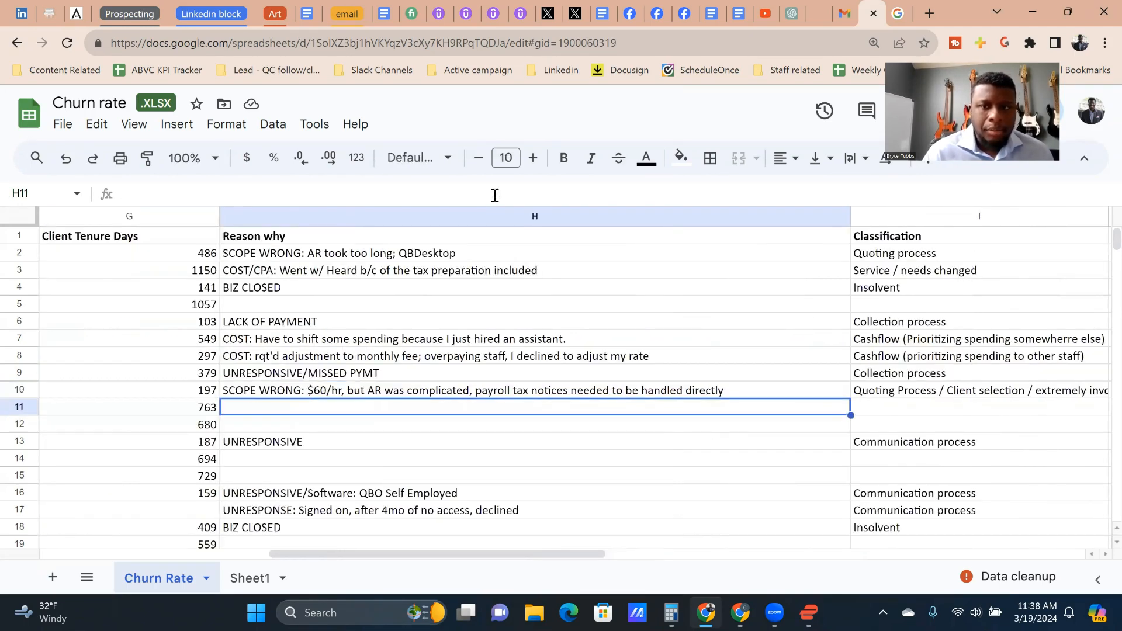
{"action": "key", "text": "Up"}
{"action": "key", "text": "Right"}
Step: Append "- Share the pricing calculator results with", the reviewer's first name and "before your sales calls" to the K10 note
{"action": "key", "text": "Right"}
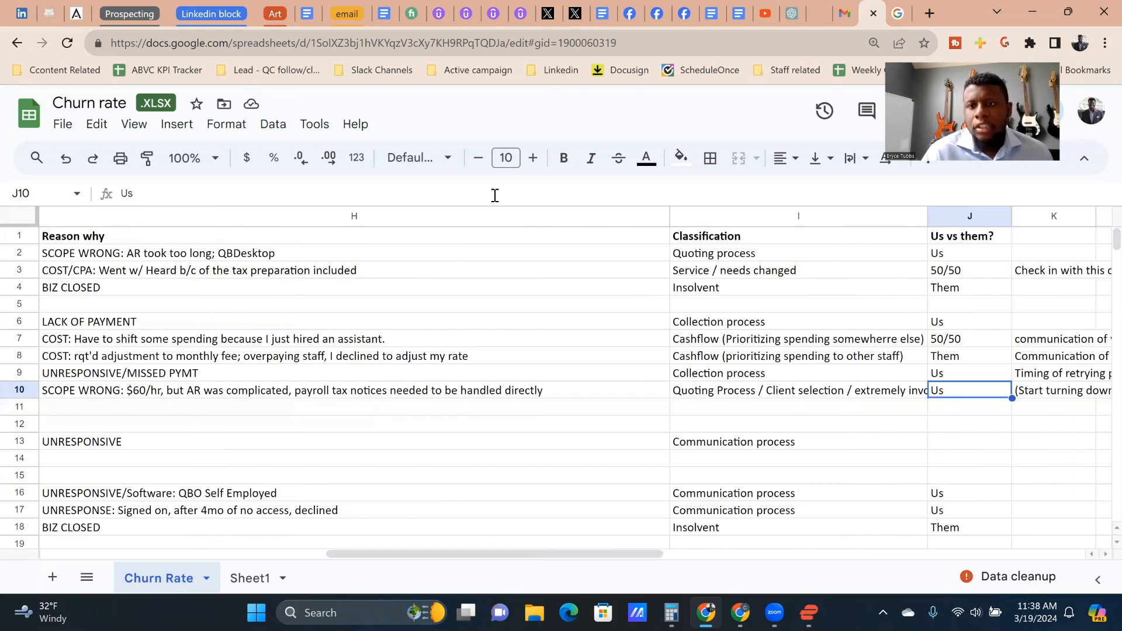
{"action": "key", "text": "Left"}
{"action": "key", "text": "Right"}
{"action": "key", "text": "Right"}
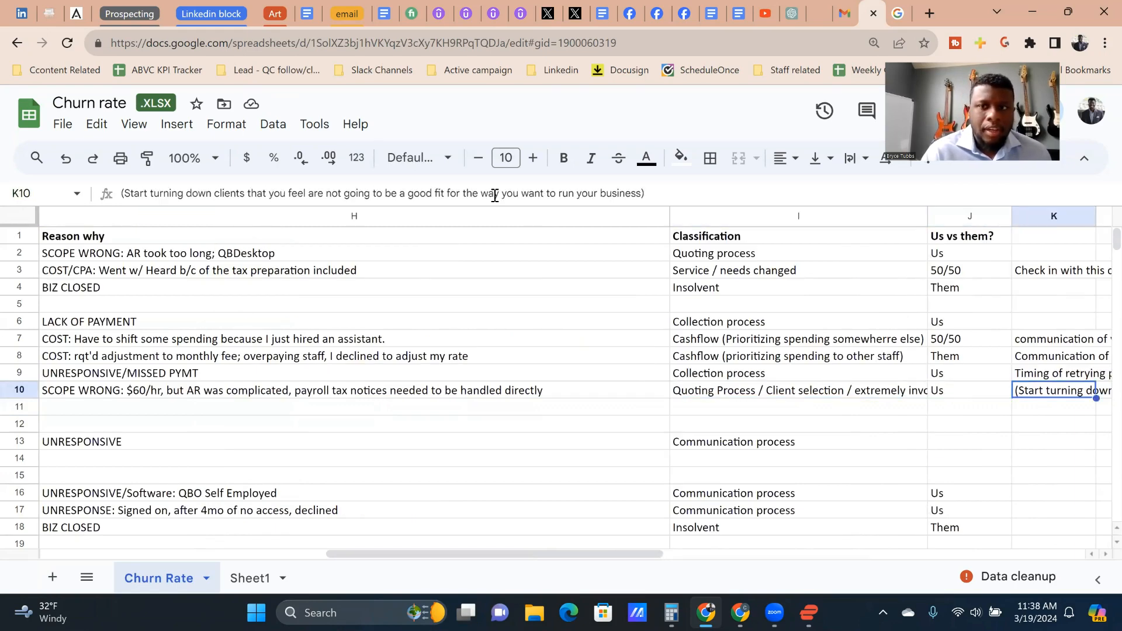
{"action": "left_click", "coordinate": [700, 191]}
{"action": "type", "text": "- "}
{"action": "type", "text": "Share the"}
{"action": "type", "text": " pricing calu"}
{"action": "type", "text": "c"}
{"action": "type", "text": "la"}
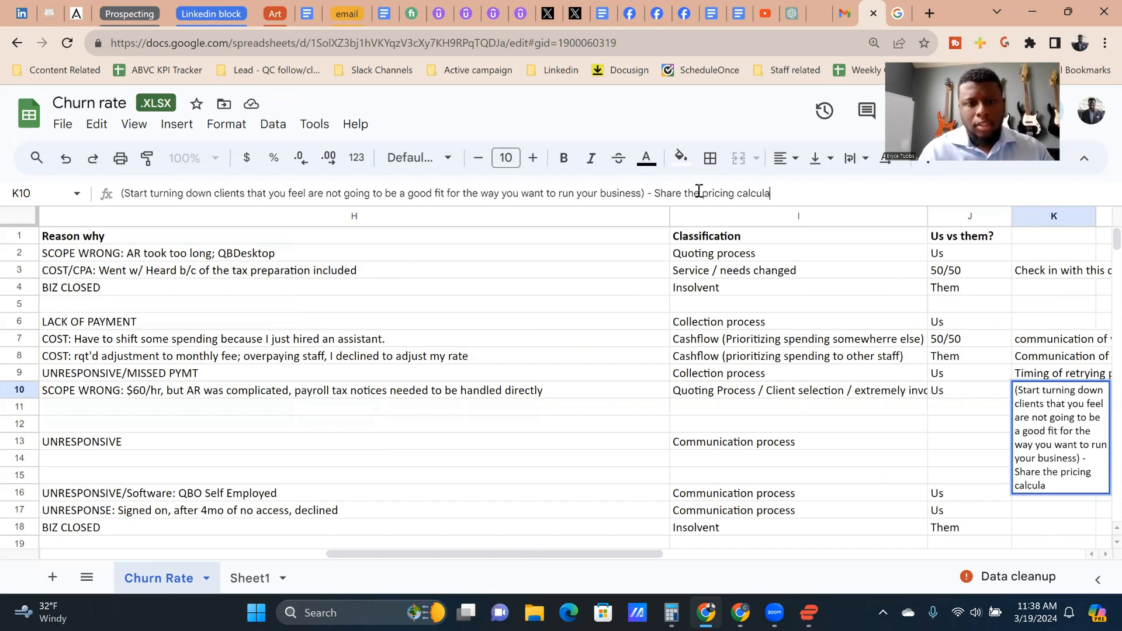
{"action": "type", "text": "tor resu"}
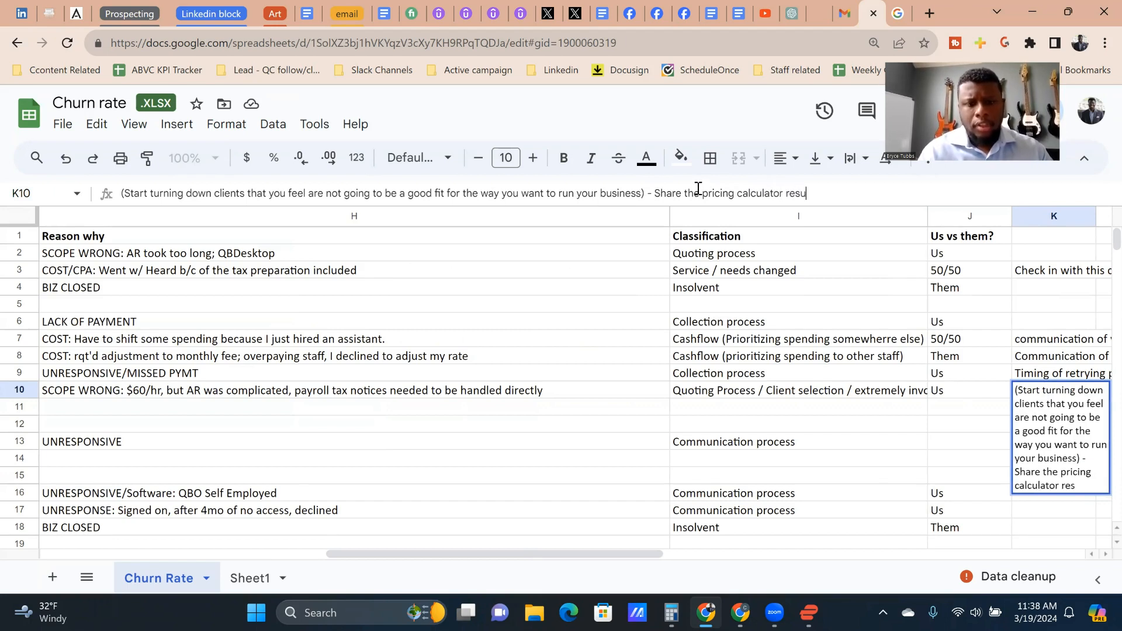
{"action": "type", "text": "lts with Bryce before your "}
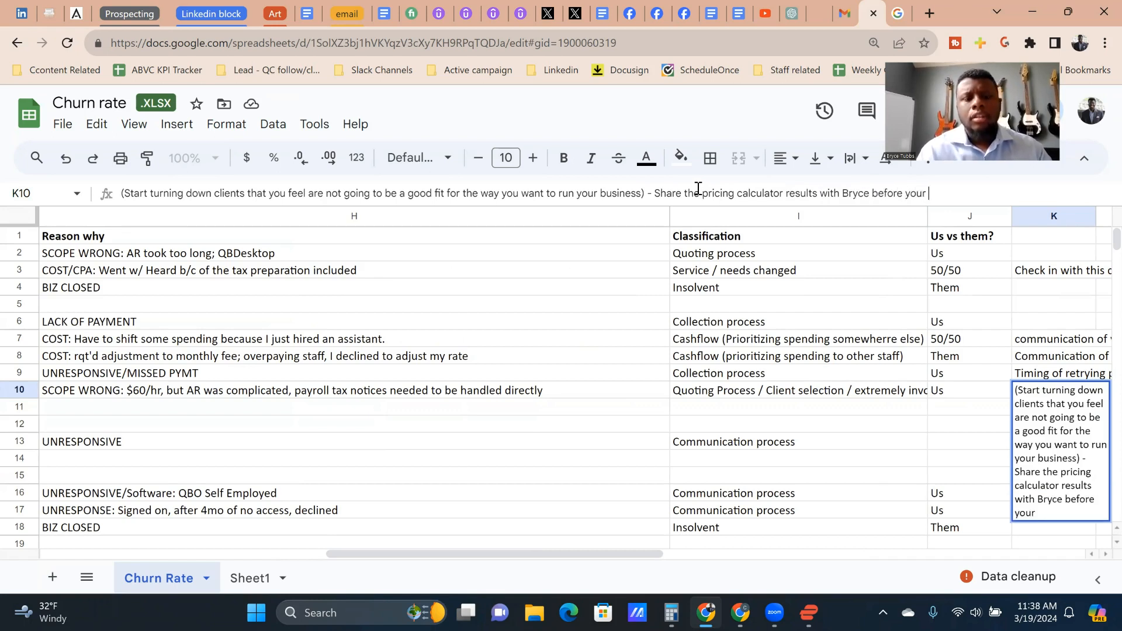
{"action": "type", "text": "sales call"}
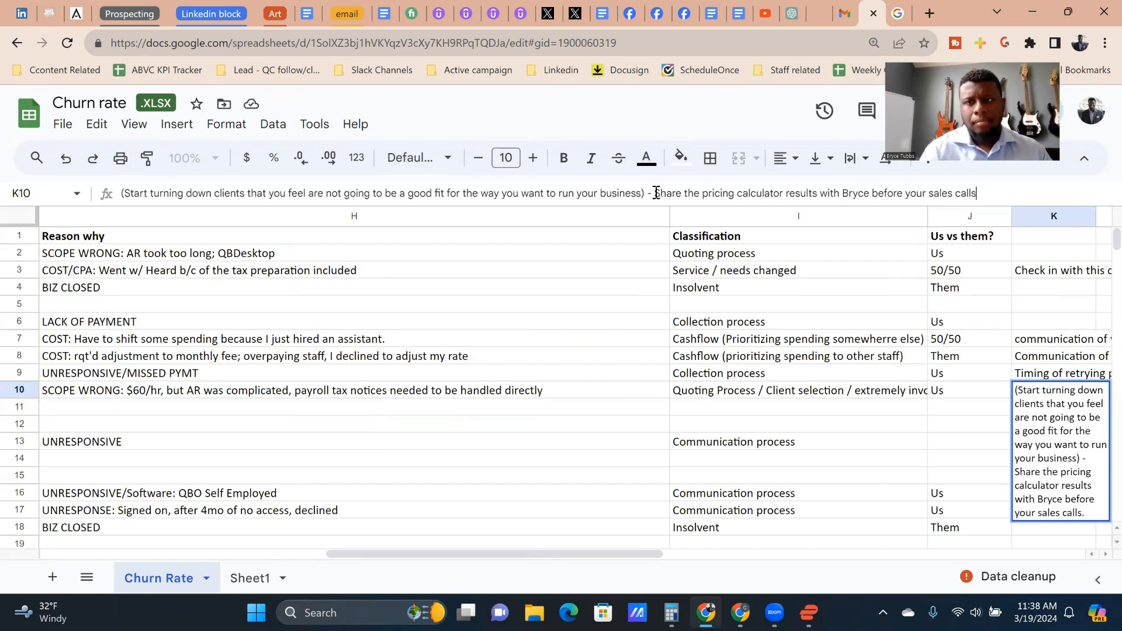
Step: Continue the K10 note with "(tough since she one call closes, need to practice using the calculator on the fly"
{"action": "type", "text": "s (tough sin"}
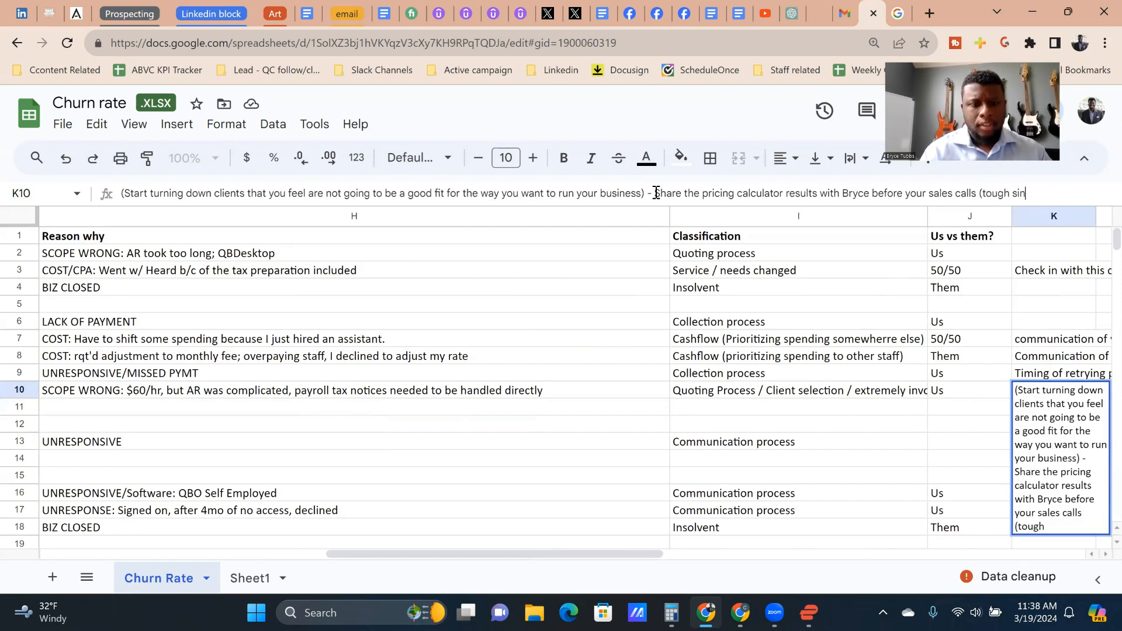
{"action": "type", "text": "ce she one call"}
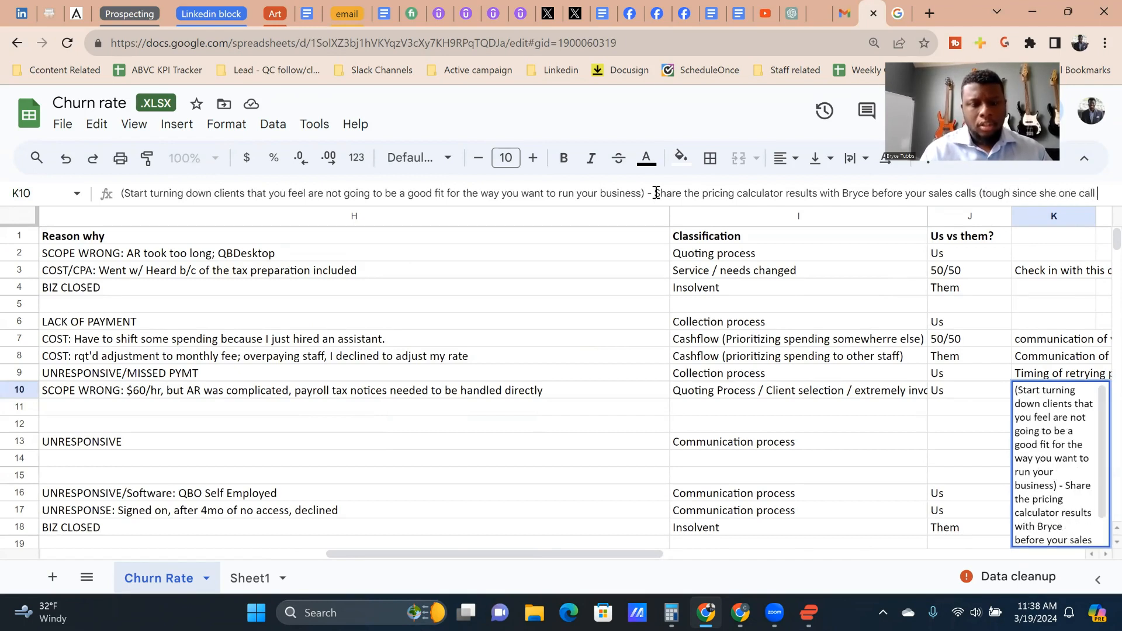
{"action": "type", "text": " closes, "}
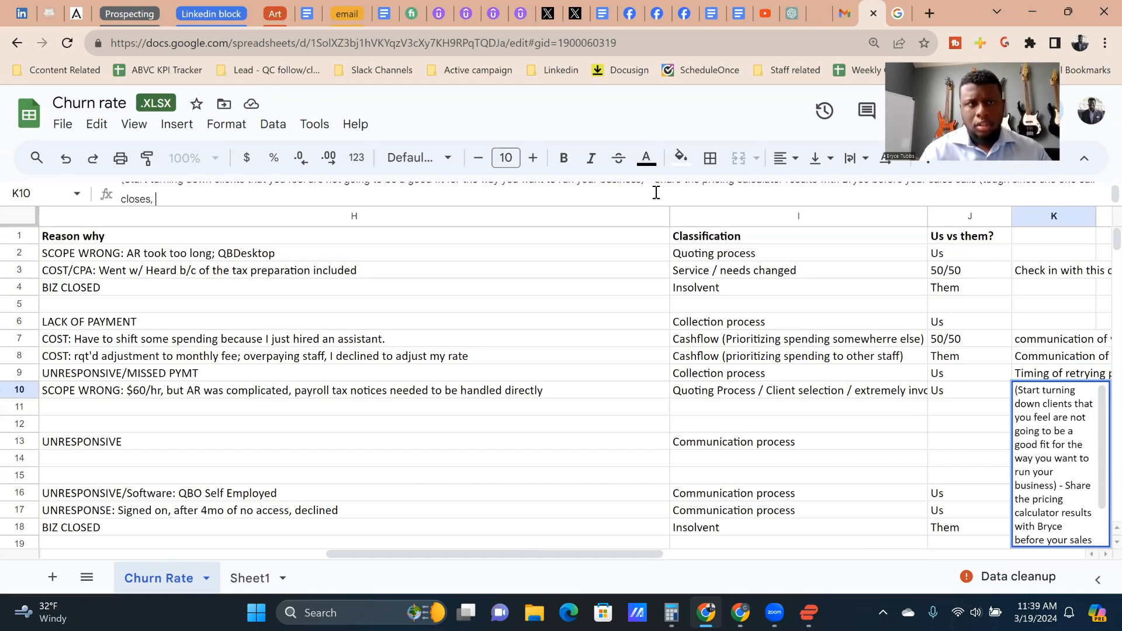
{"action": "type", "text": "need to pract"}
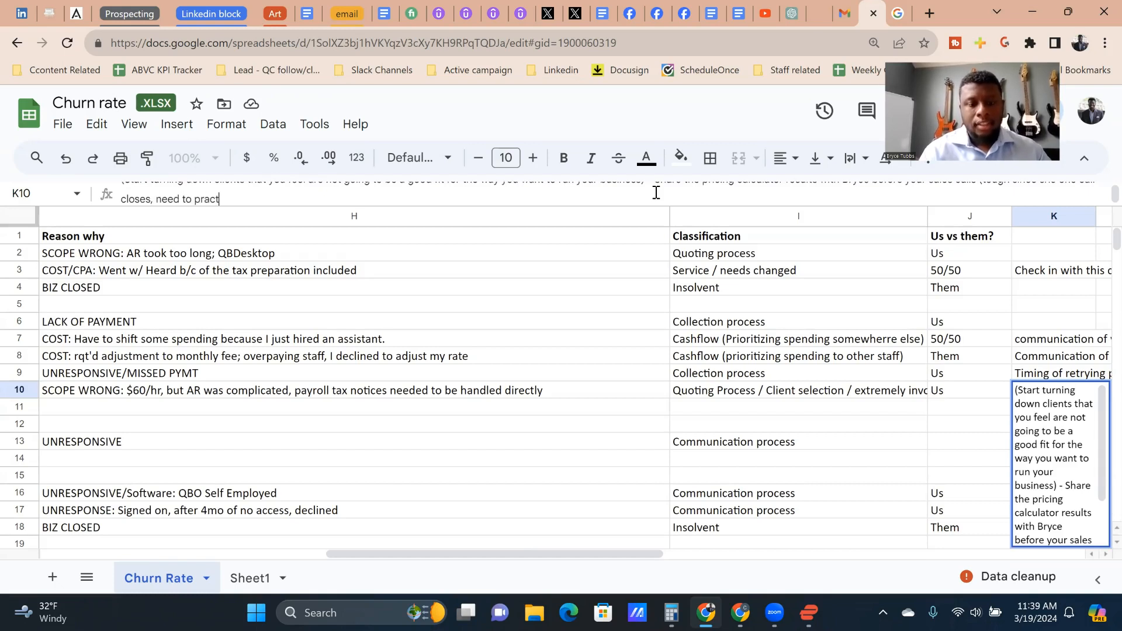
{"action": "type", "text": "ice using the c"}
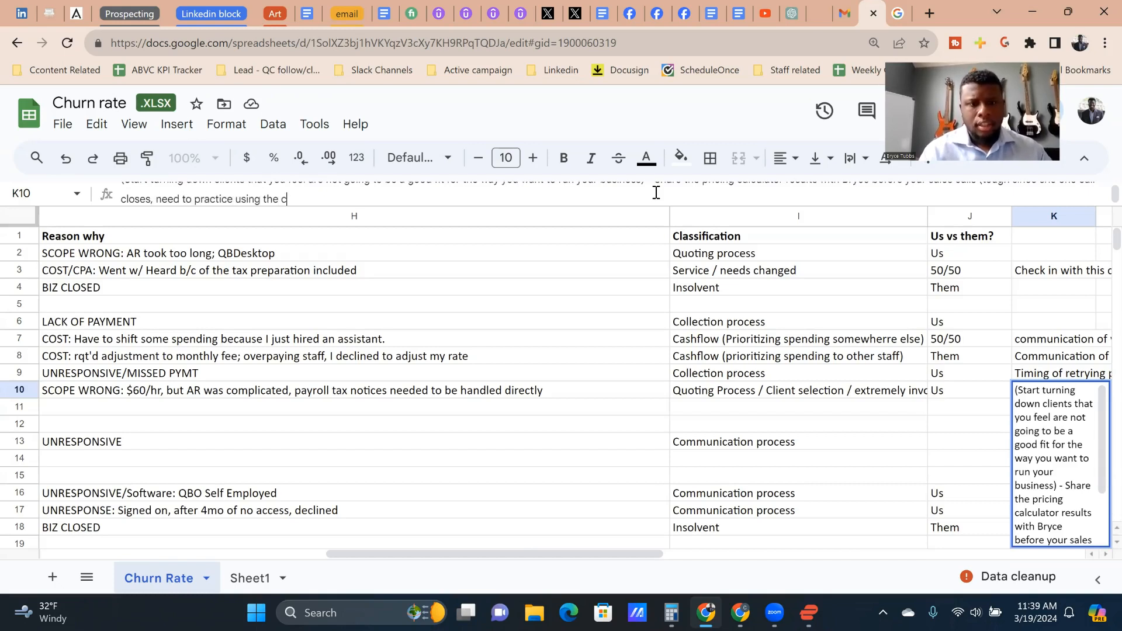
{"action": "type", "text": "alculato"}
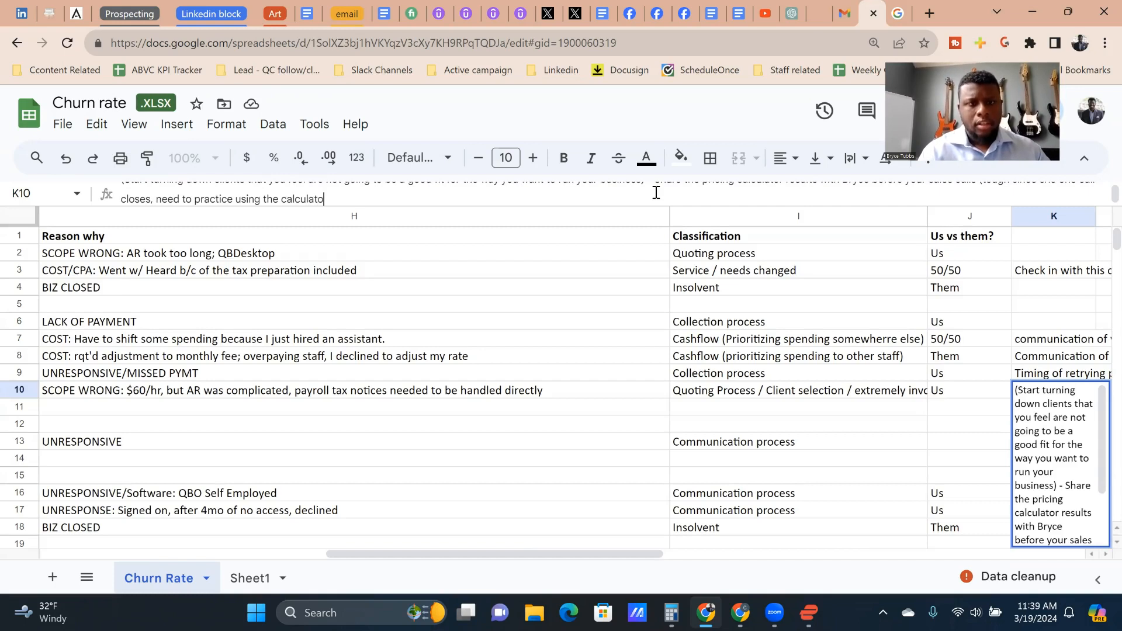
{"action": "type", "text": "r on the fly"}
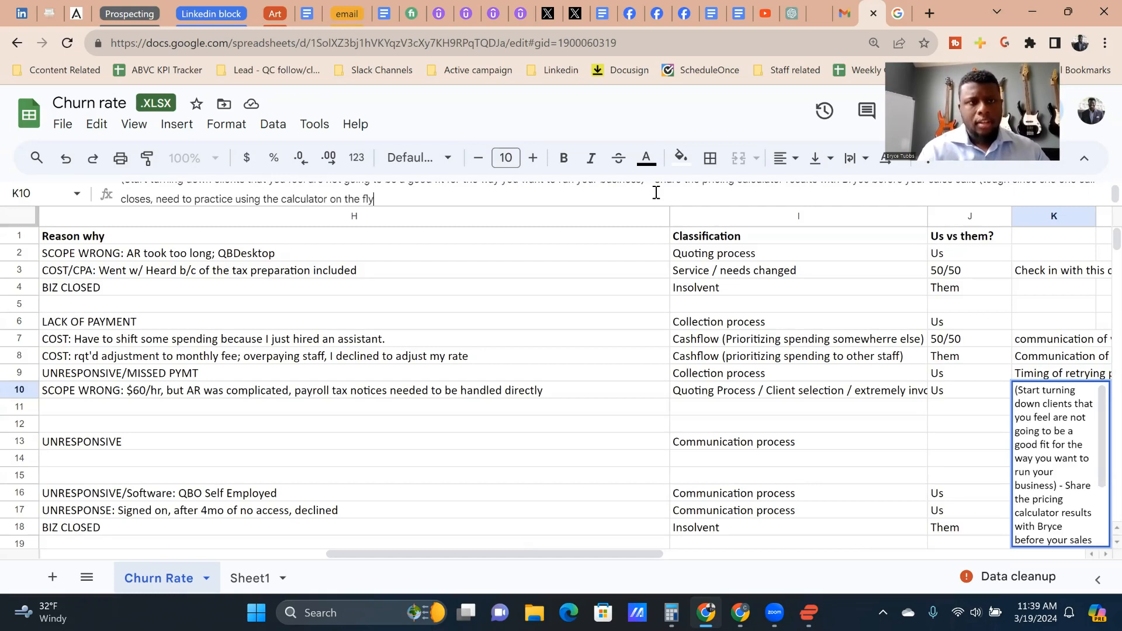
{"action": "key", "text": "Return"}
Step: Append ". If this persists quote flat rate for monthly and offer A/R as an add on service" to the K10 note
{"action": "key", "text": "Left"}
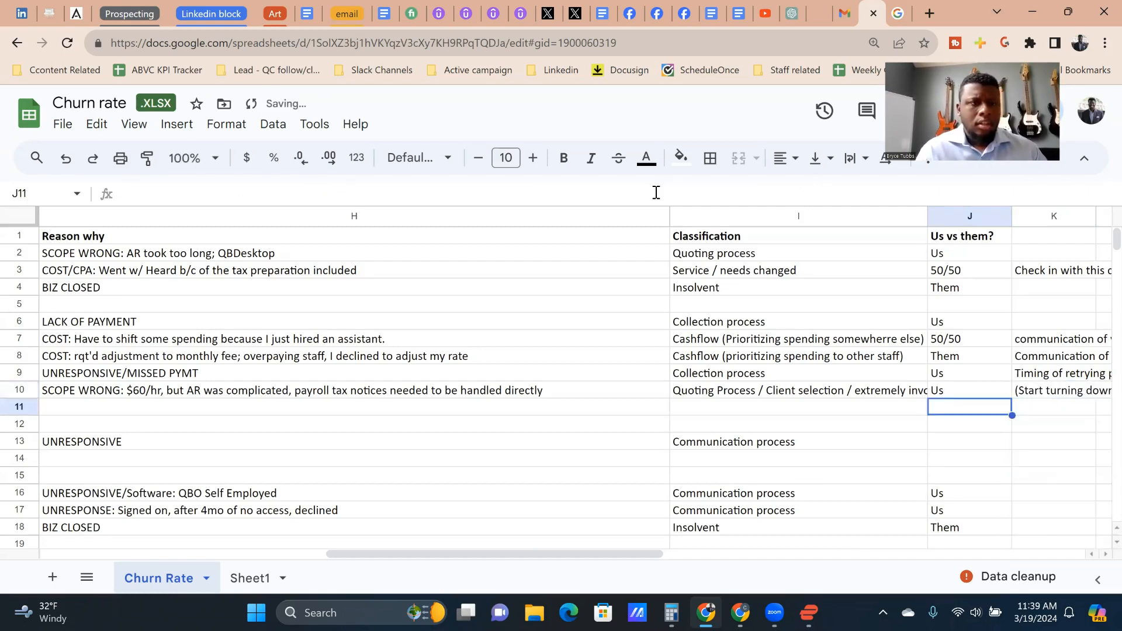
{"action": "key", "text": "Up"}
{"action": "key", "text": "Right"}
{"action": "key", "text": "Return"}
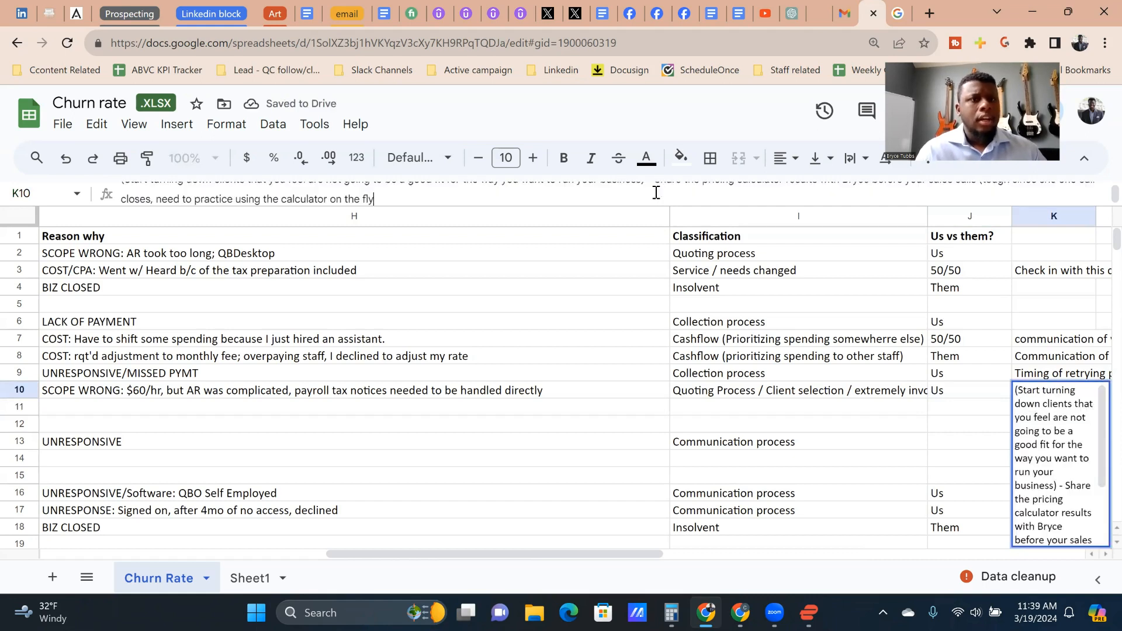
{"action": "type", "text": ". If this pers"}
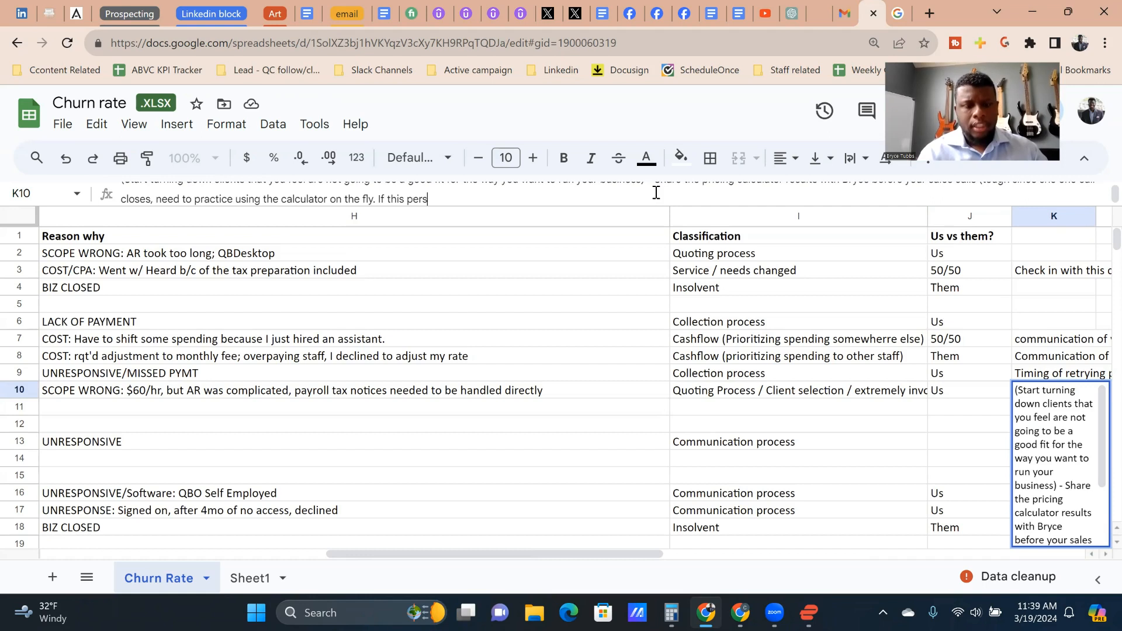
{"action": "type", "text": "ists q"}
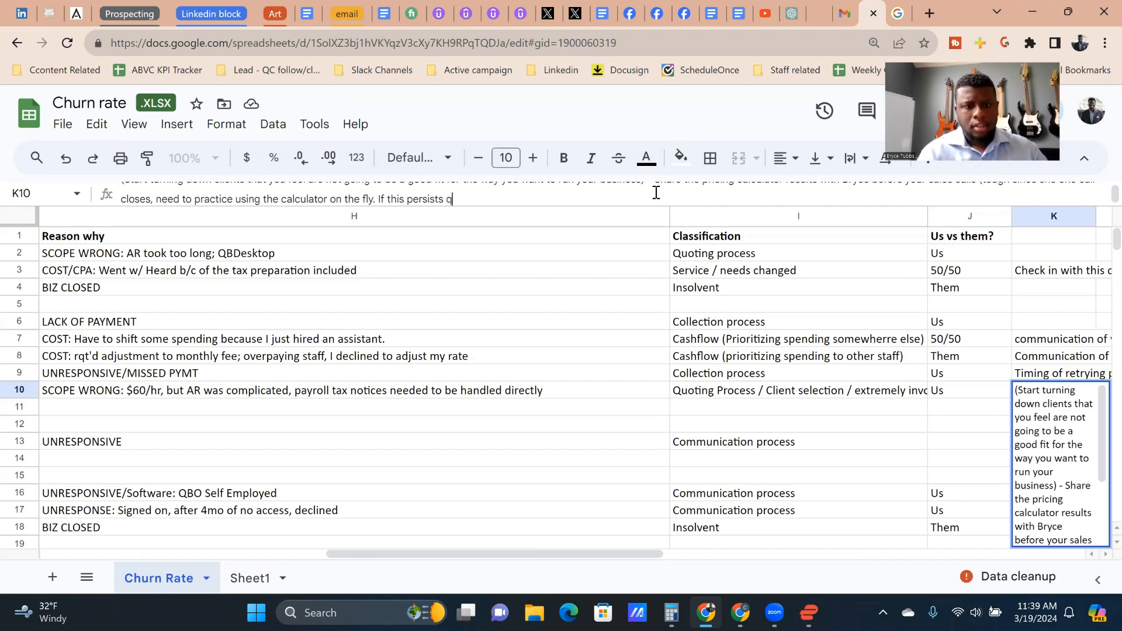
{"action": "type", "text": "uote flat r"}
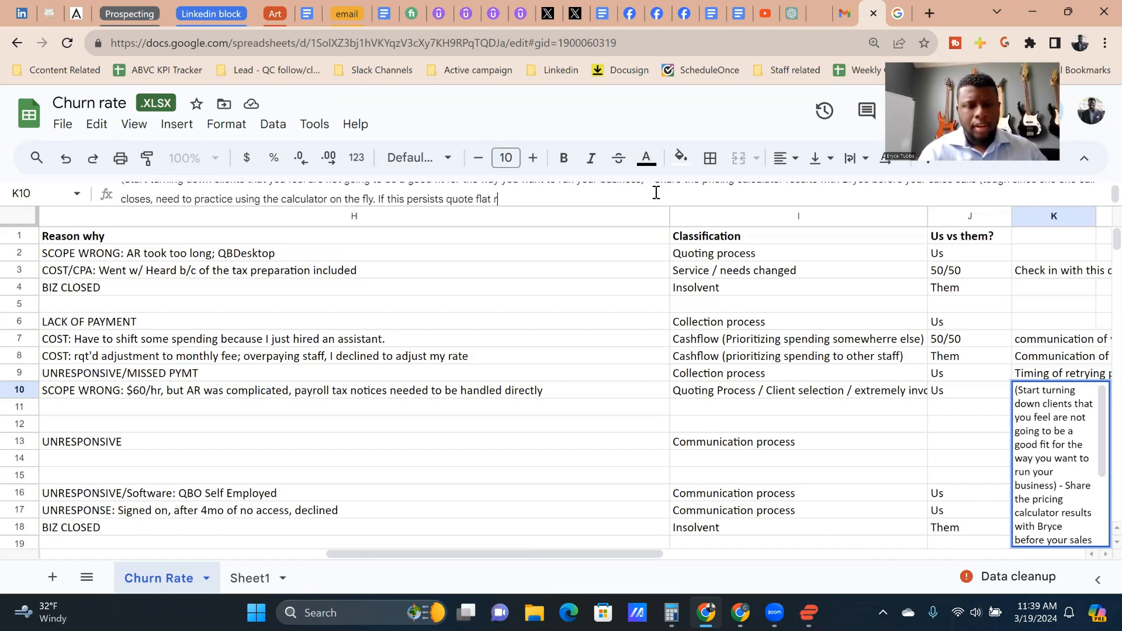
{"action": "type", "text": "ate for monthly a"}
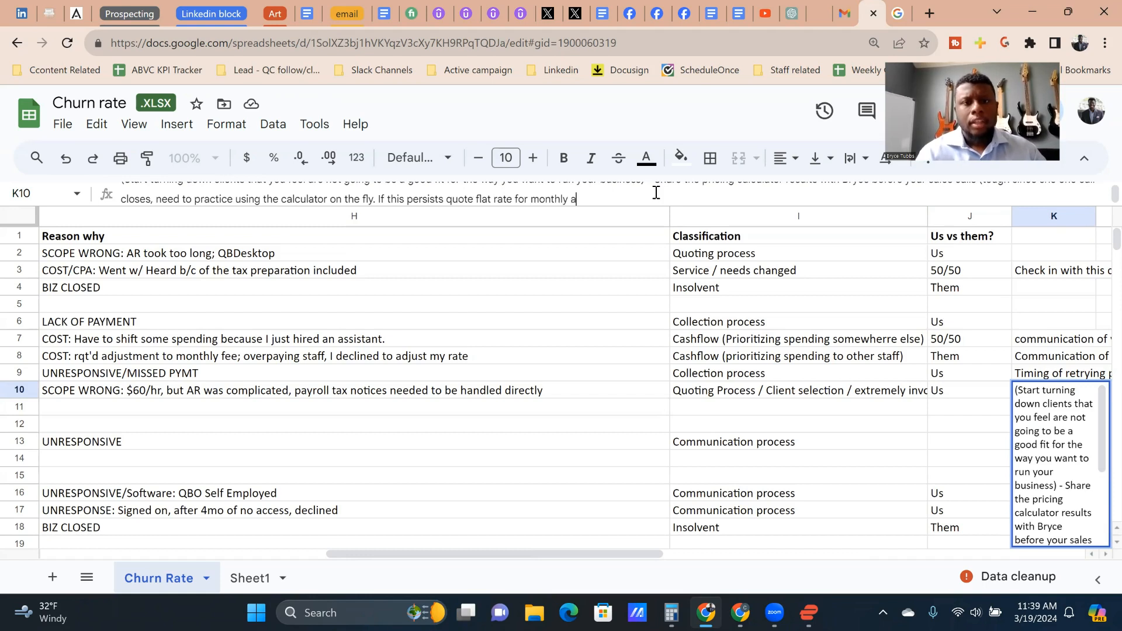
{"action": "type", "text": "nd offer A"}
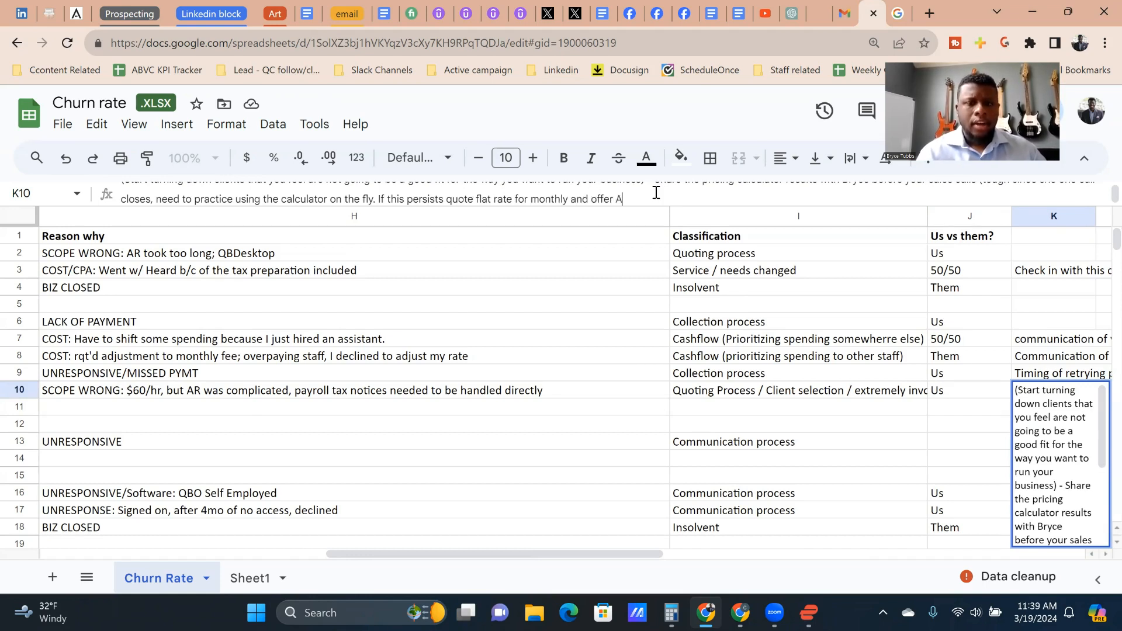
{"action": "type", "text": "/R as an "}
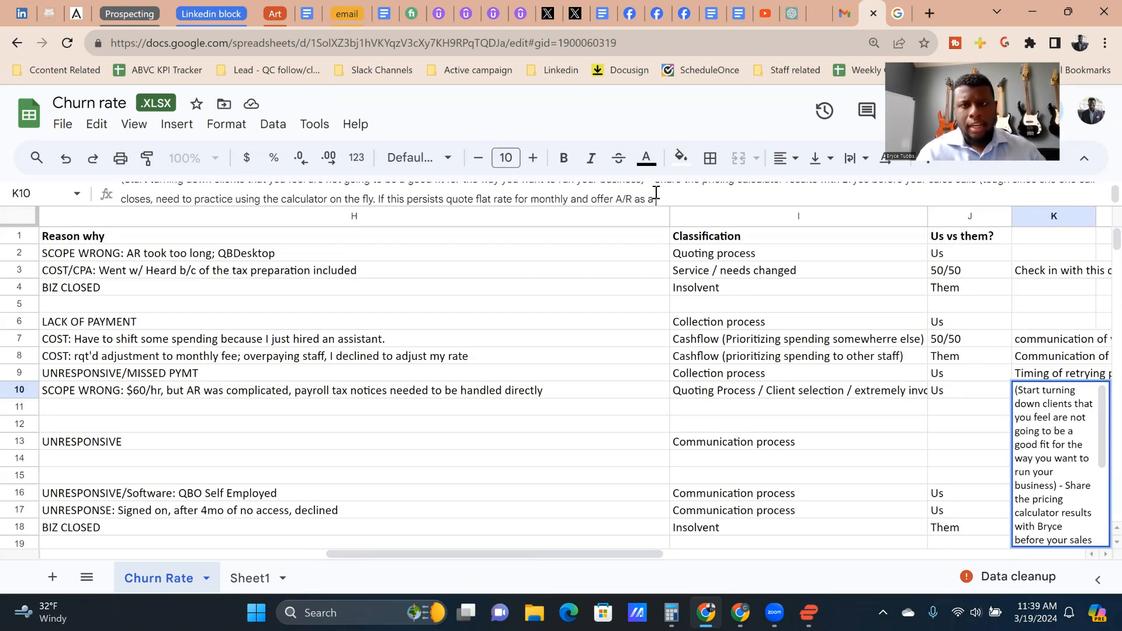
{"action": "type", "text": "a"}
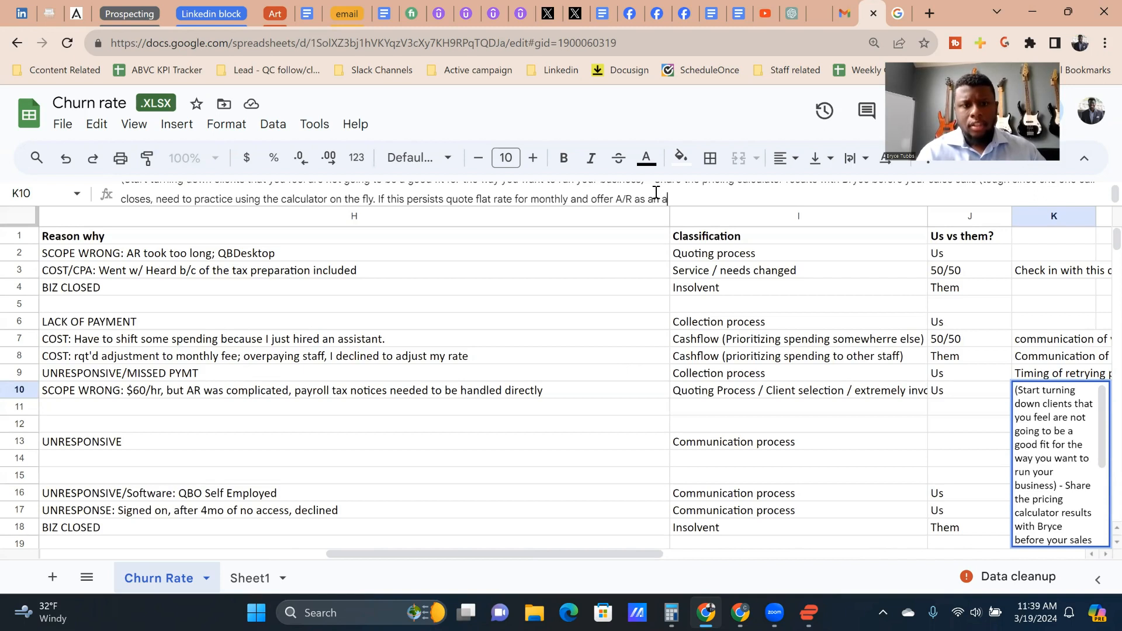
{"action": "type", "text": "dd on service, which has serp"}
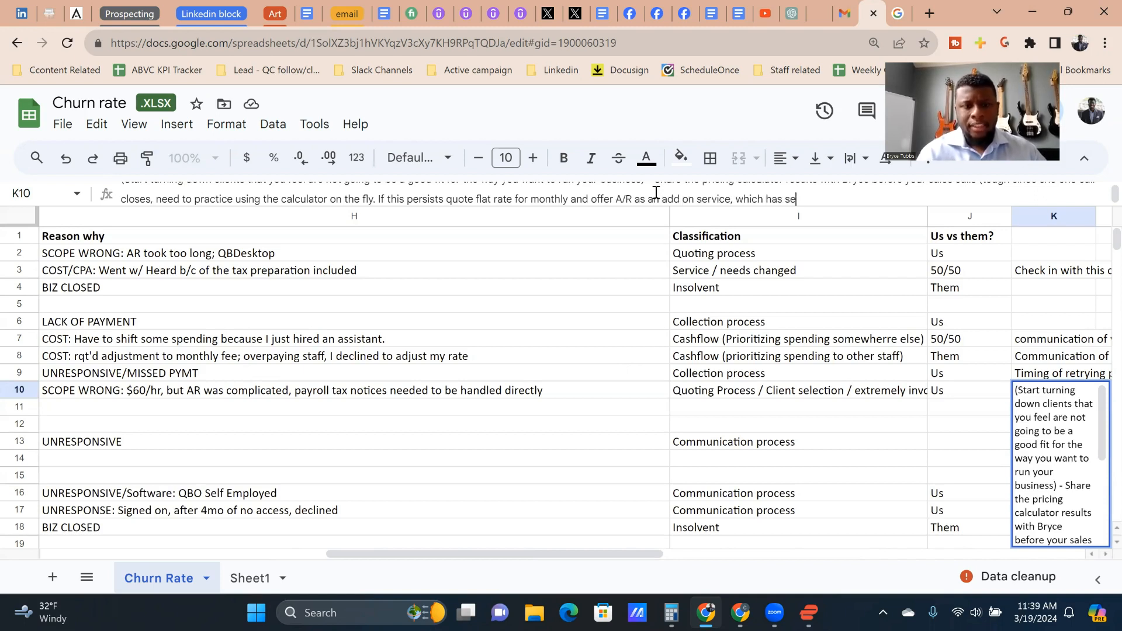
Step: Finish the K10 note with ", which has seperate pricing, which you can increase if you underquoted"
{"action": "key", "text": "BackSpace"}
{"action": "key", "text": "BackSpace"}
{"action": "type", "text": "per"}
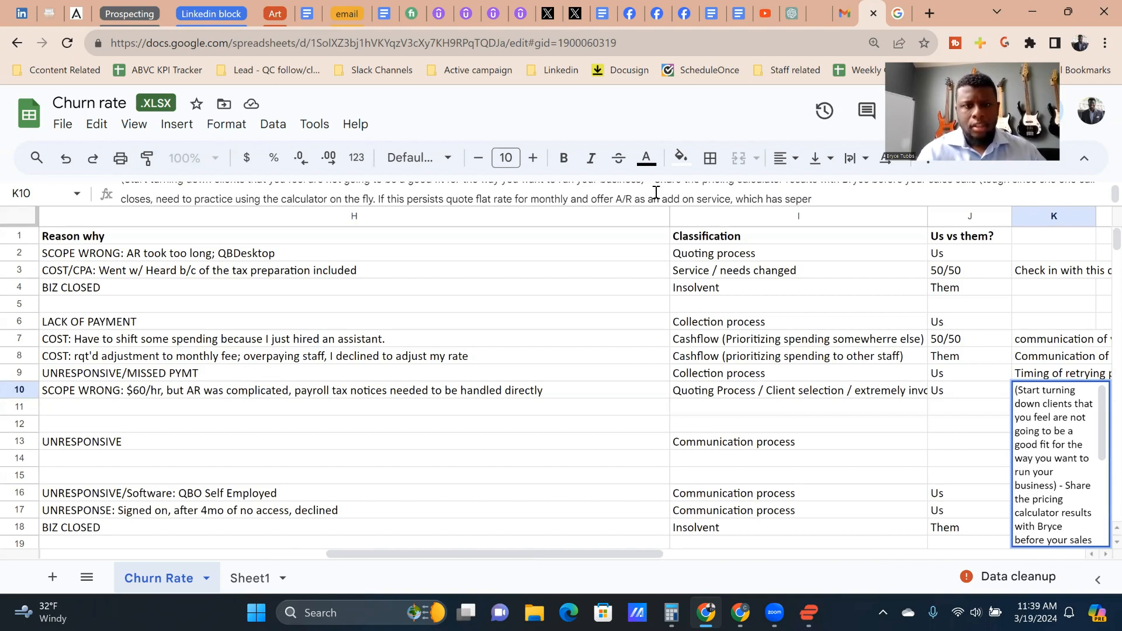
{"action": "type", "text": "ate pricing"}
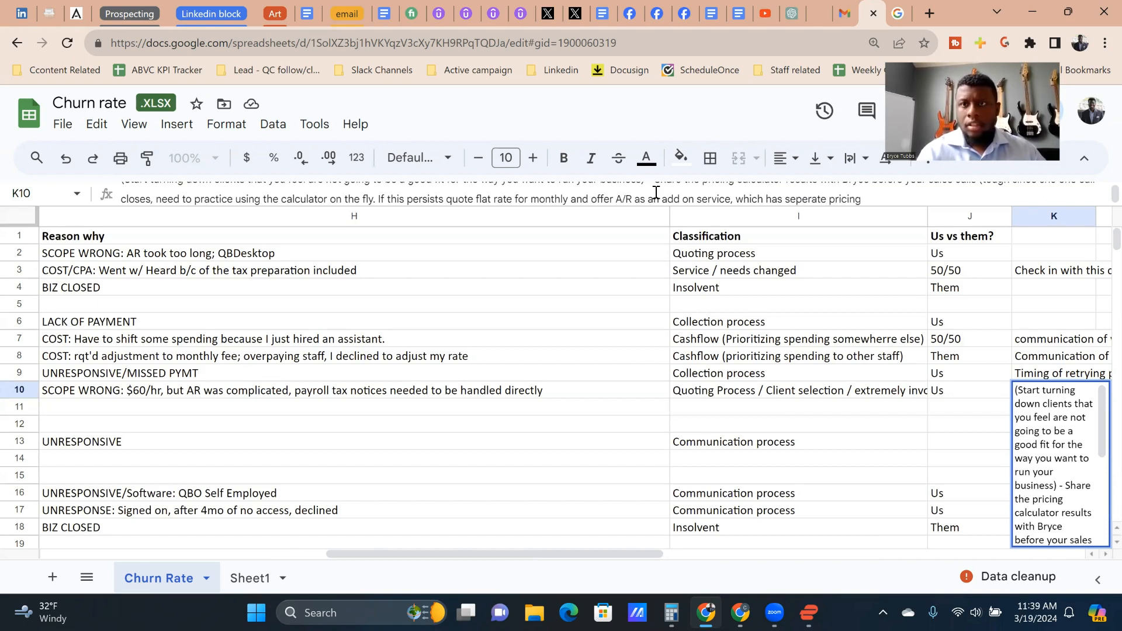
{"action": "type", "text": ", which you can increase if you underquo"}
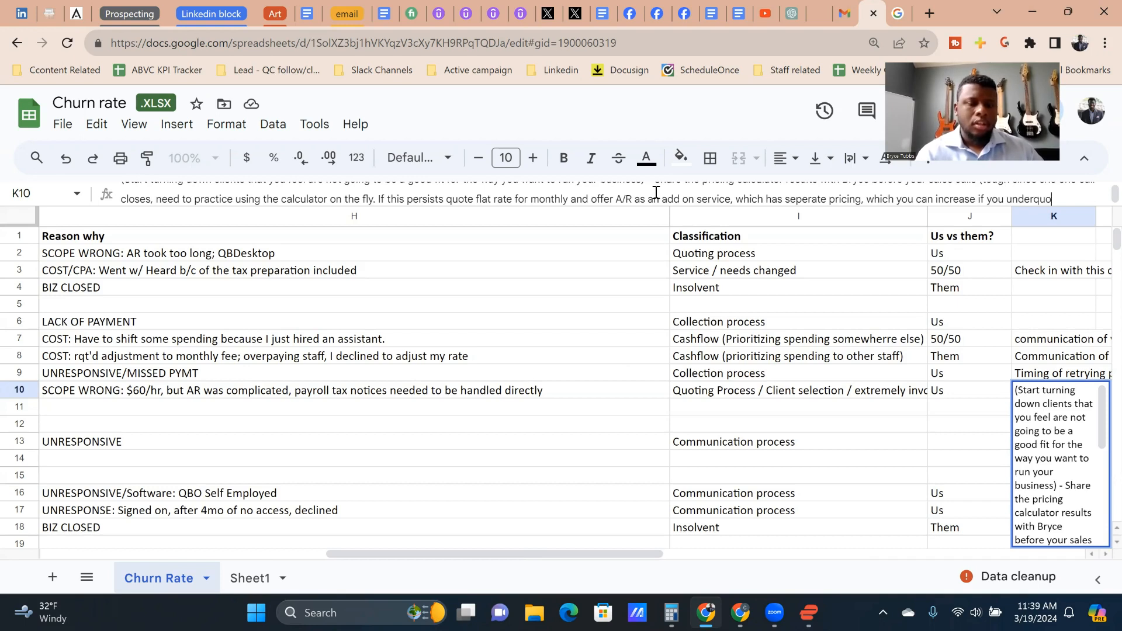
{"action": "type", "text": "ted\\"}
{"action": "key", "text": "Return"}
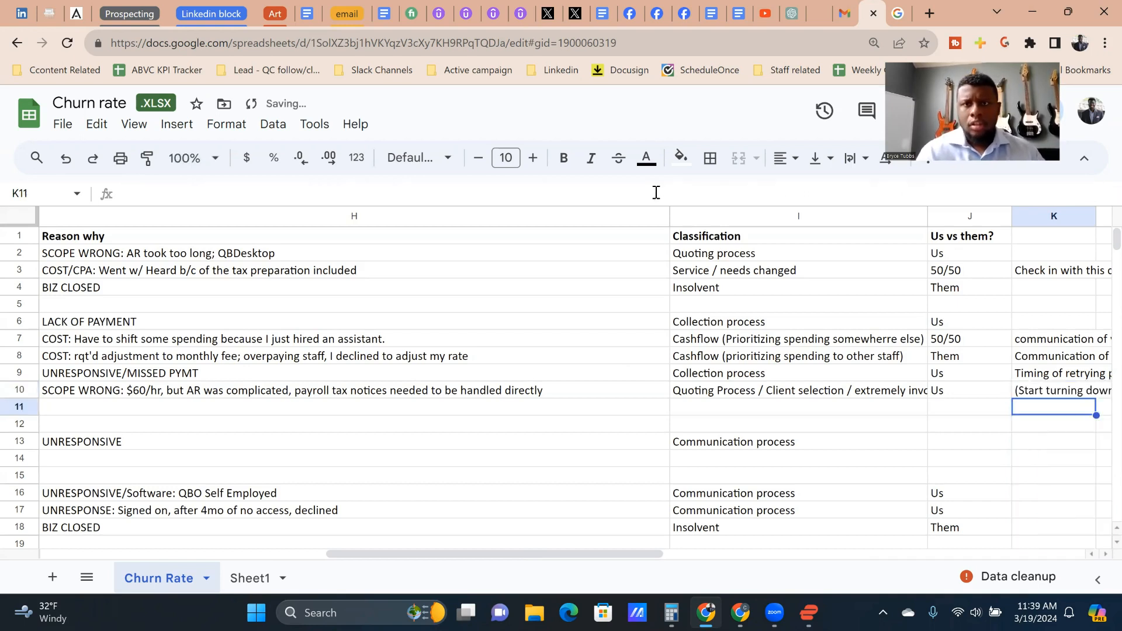
Step: Review row 10's note, tenure, dates and client name, and move on to the client in row 12
{"action": "key", "text": "Up"}
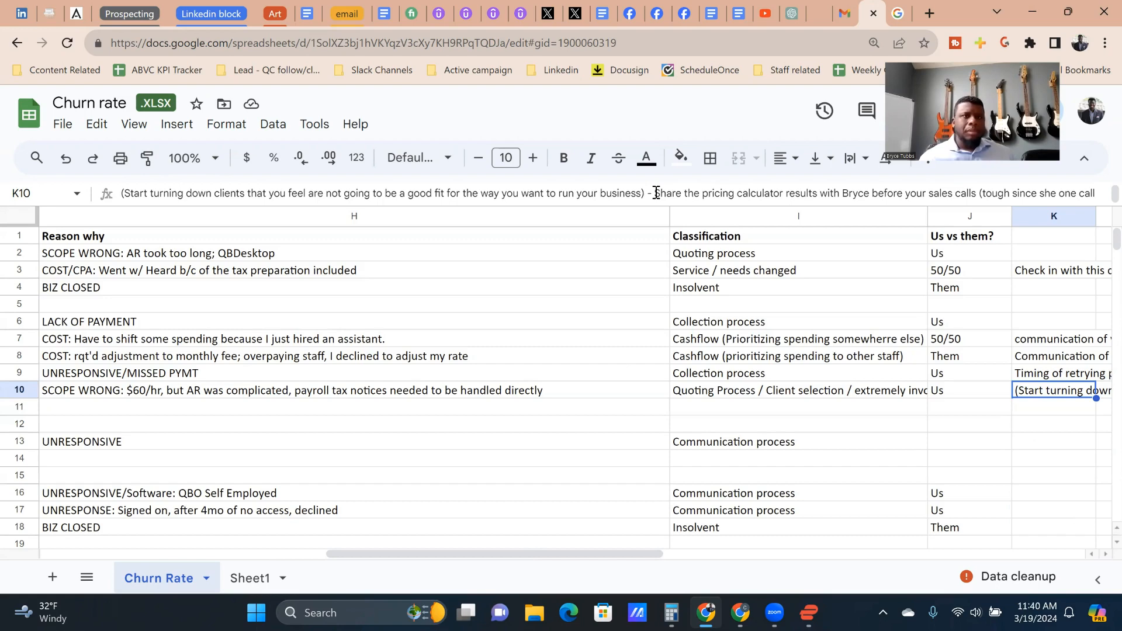
{"action": "key", "text": "Left"}
{"action": "key", "text": "Left"}
{"action": "key", "text": "Left"}
{"action": "key", "text": "Left"}
{"action": "key", "text": "Left"}
{"action": "key", "text": "Down"}
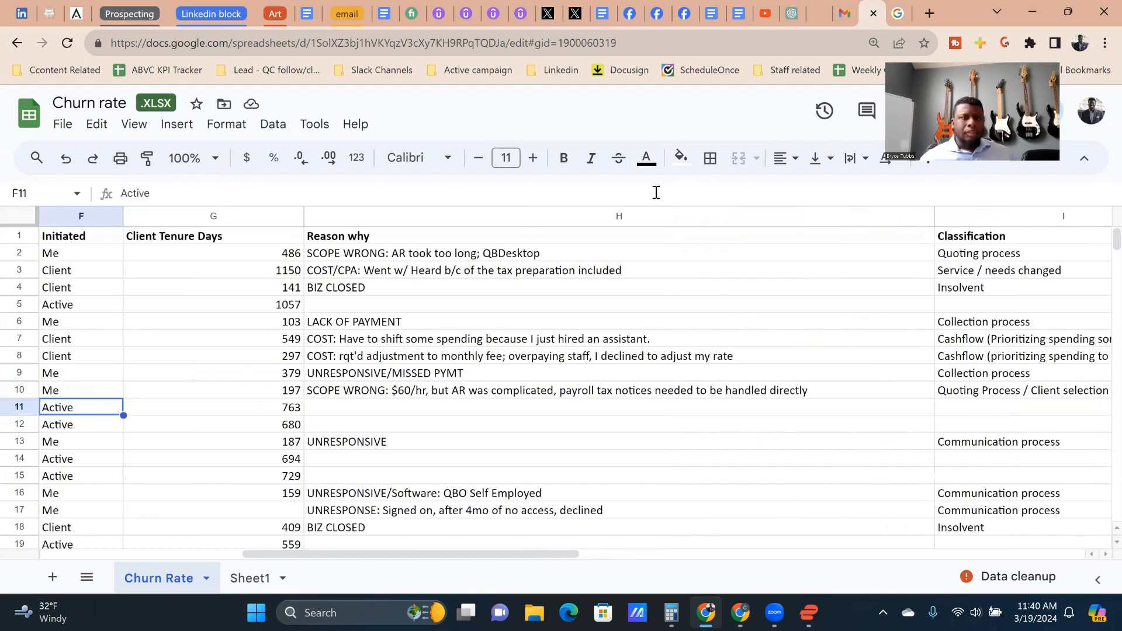
{"action": "key", "text": "Up"}
{"action": "key", "text": "Left"}
{"action": "key", "text": "Left"}
{"action": "key", "text": "Left"}
{"action": "key", "text": "Left"}
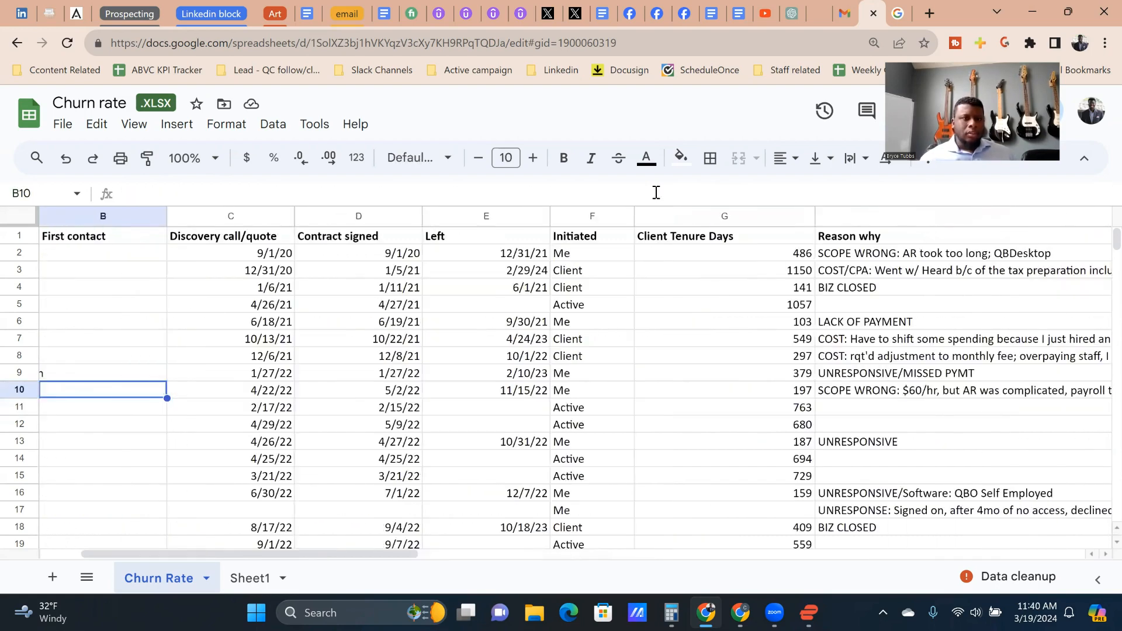
{"action": "key", "text": "Left"}
{"action": "key", "text": "Right"}
{"action": "key", "text": "Right"}
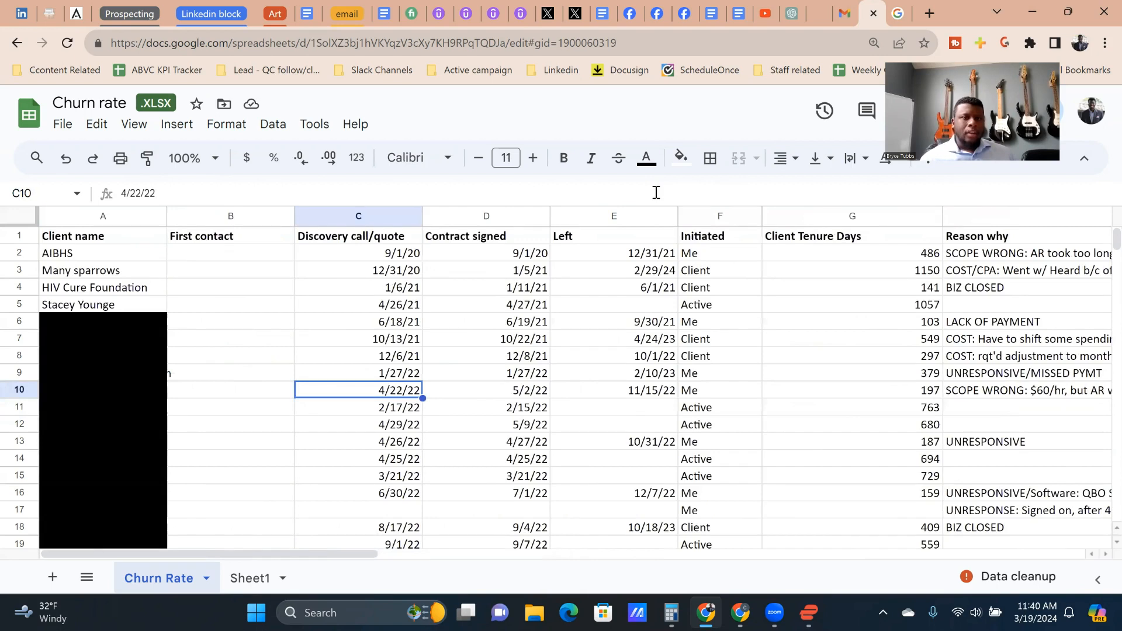
{"action": "key", "text": "Left"}
{"action": "key", "text": "Left"}
{"action": "key", "text": "Down"}
{"action": "key", "text": "Down"}
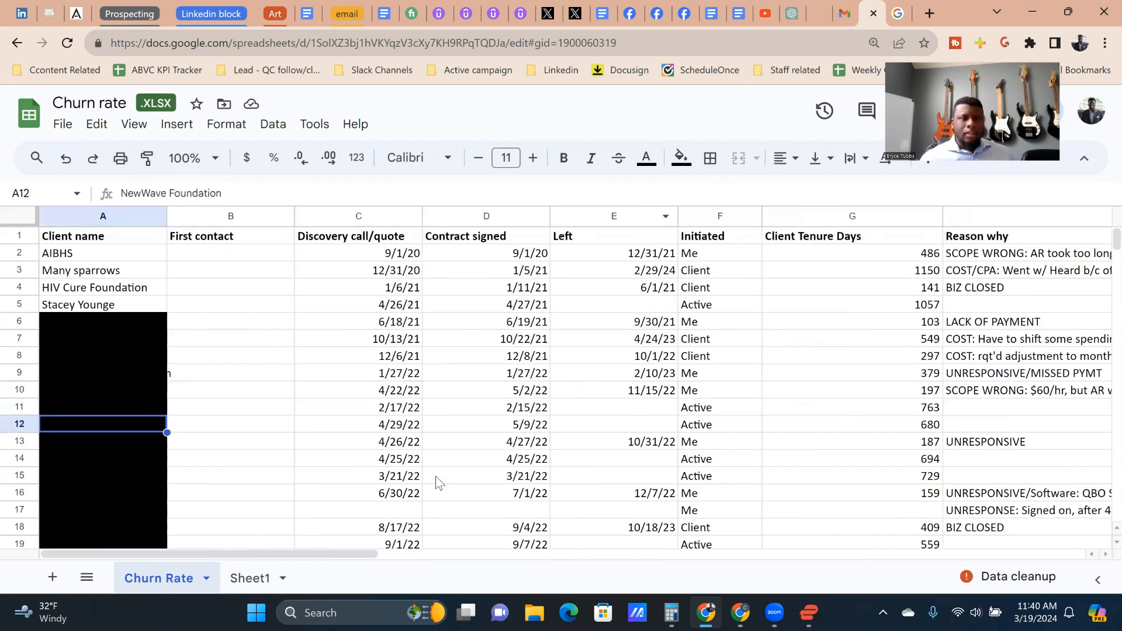
Step: Check the churn rate and client tenure summary on Sheet1, and return to row 12's tenure and reason on the Churn Rate sheet
{"action": "left_click", "coordinate": [248, 580]}
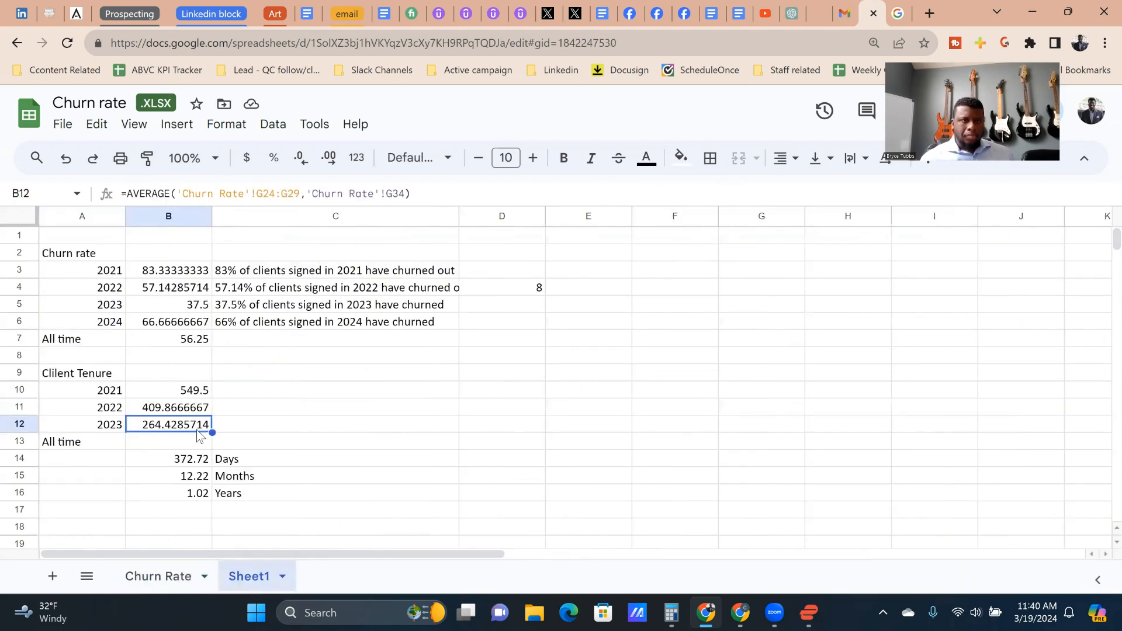
{"action": "left_click", "coordinate": [156, 575]}
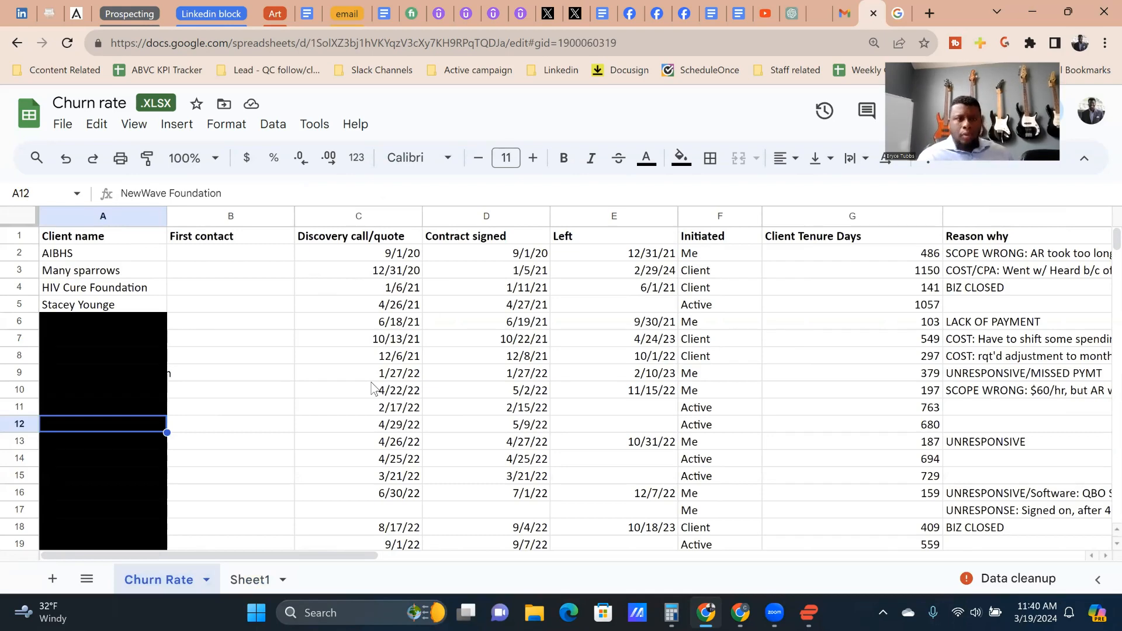
{"action": "key", "text": "Right"}
{"action": "key", "text": "Right"}
{"action": "key", "text": "Right"}
{"action": "key", "text": "Right"}
{"action": "key", "text": "Right"}
{"action": "key", "text": "Right"}
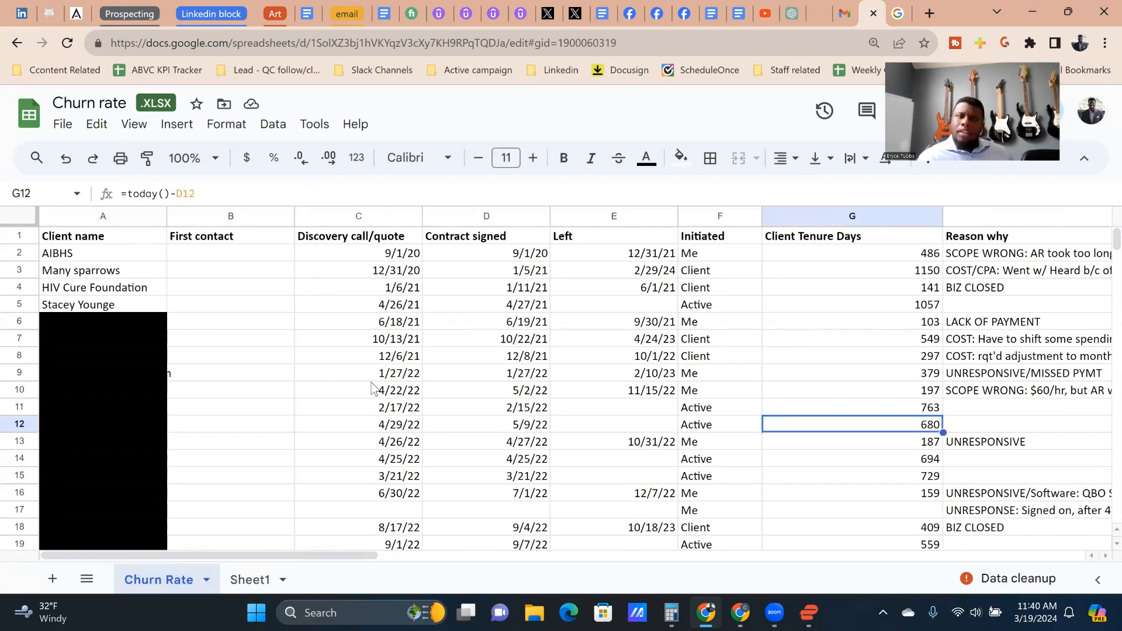
{"action": "key", "text": "Right"}
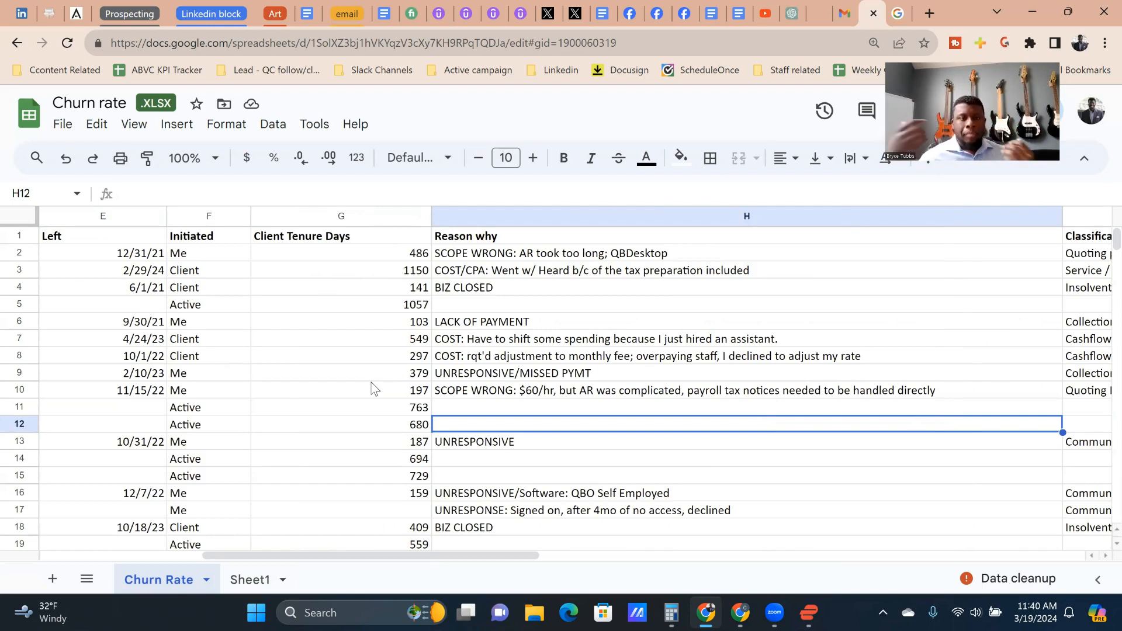
Step: Switch to Calculator, keeping a single window open, and calculate 500 × 9
{"action": "key", "text": "XF86Calculator"}
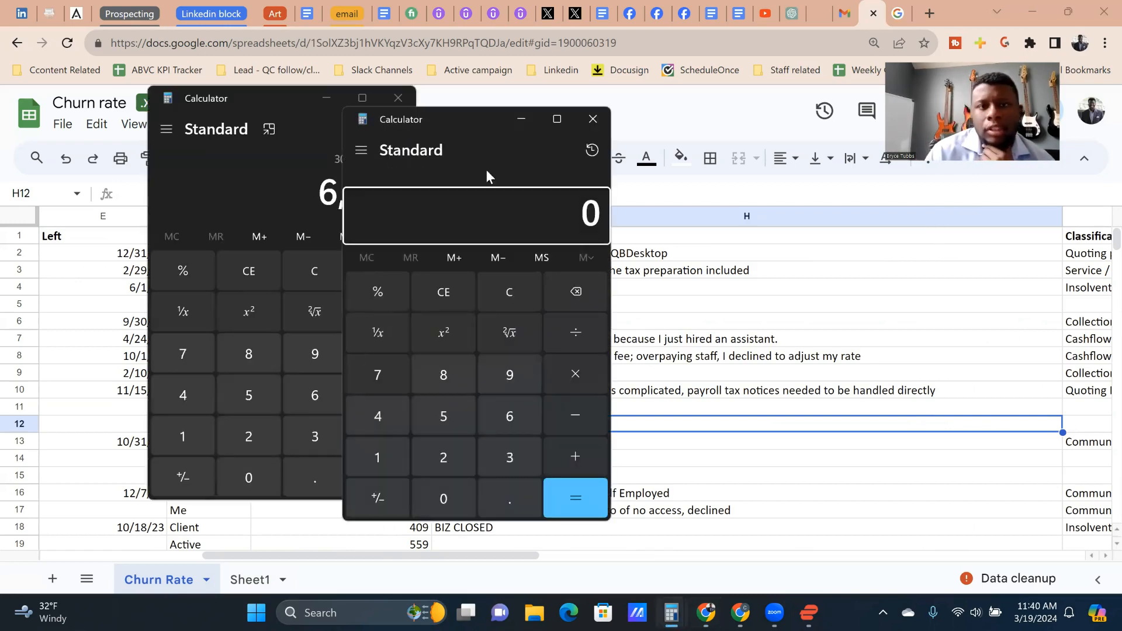
{"action": "left_click", "coordinate": [594, 121]}
{"action": "left_click", "coordinate": [323, 272]}
{"action": "type", "text": "500*9"}
{"action": "key", "text": "Return"}
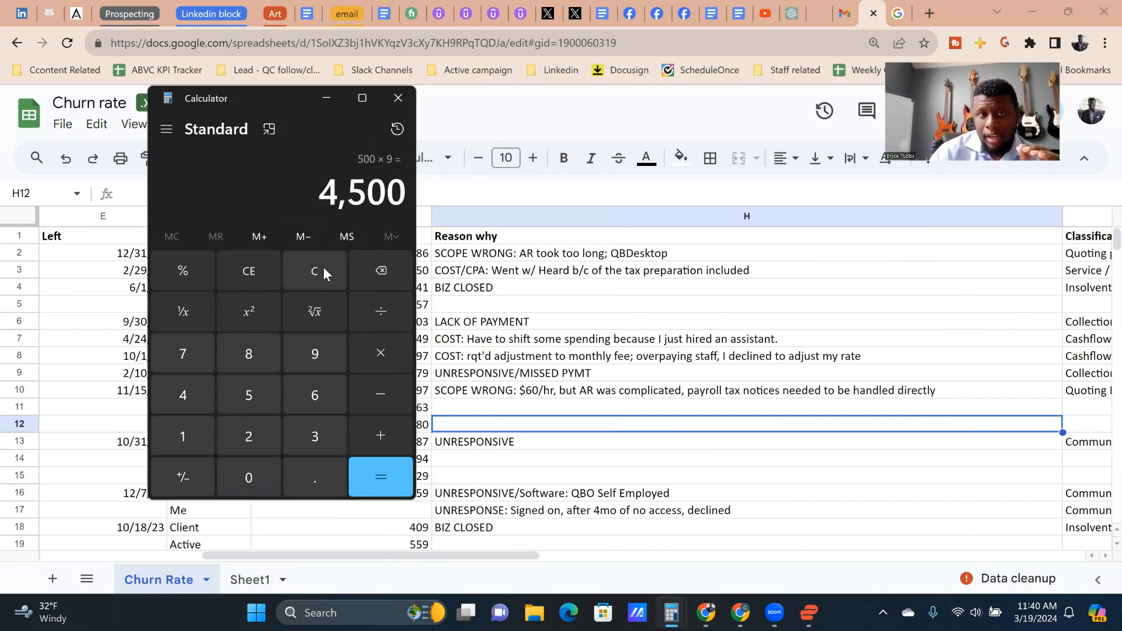
Step: Clear the calculation, work out 750 × 9 and multiply the result by 12
{"action": "left_click", "coordinate": [324, 270]}
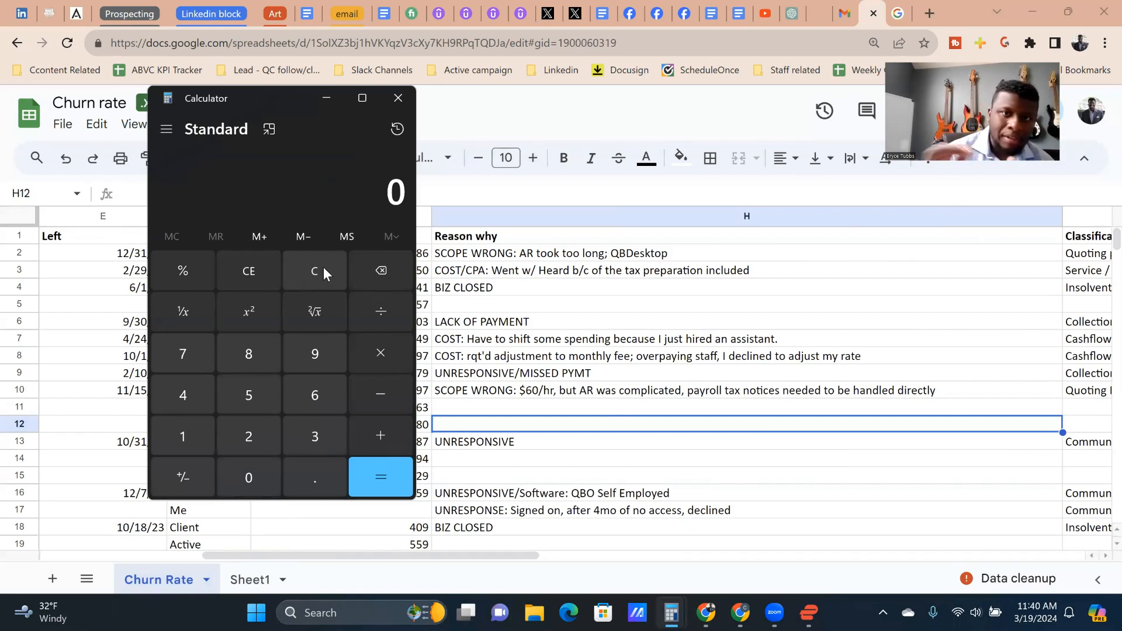
{"action": "type", "text": "750*9"}
{"action": "key", "text": "Return"}
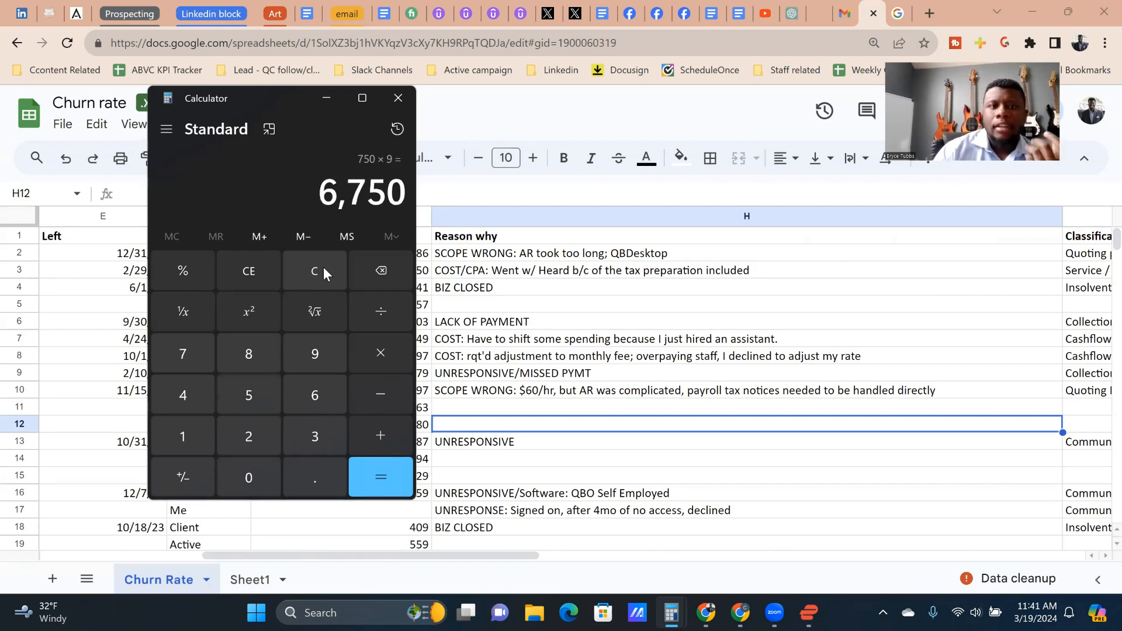
{"action": "type", "text": "*12"}
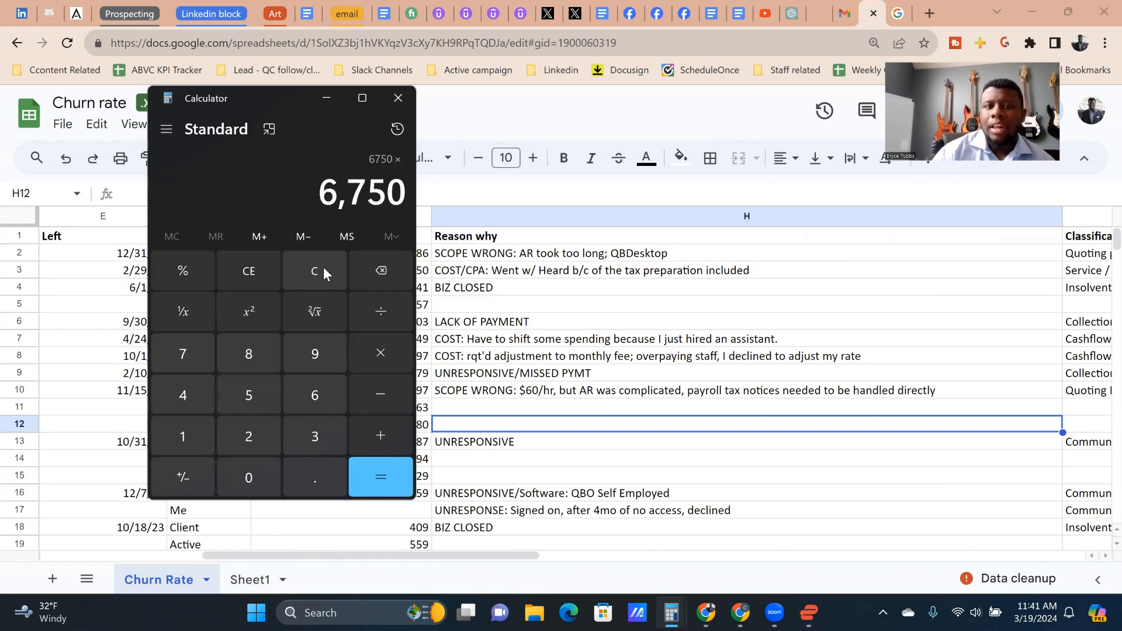
{"action": "key", "text": "Return"}
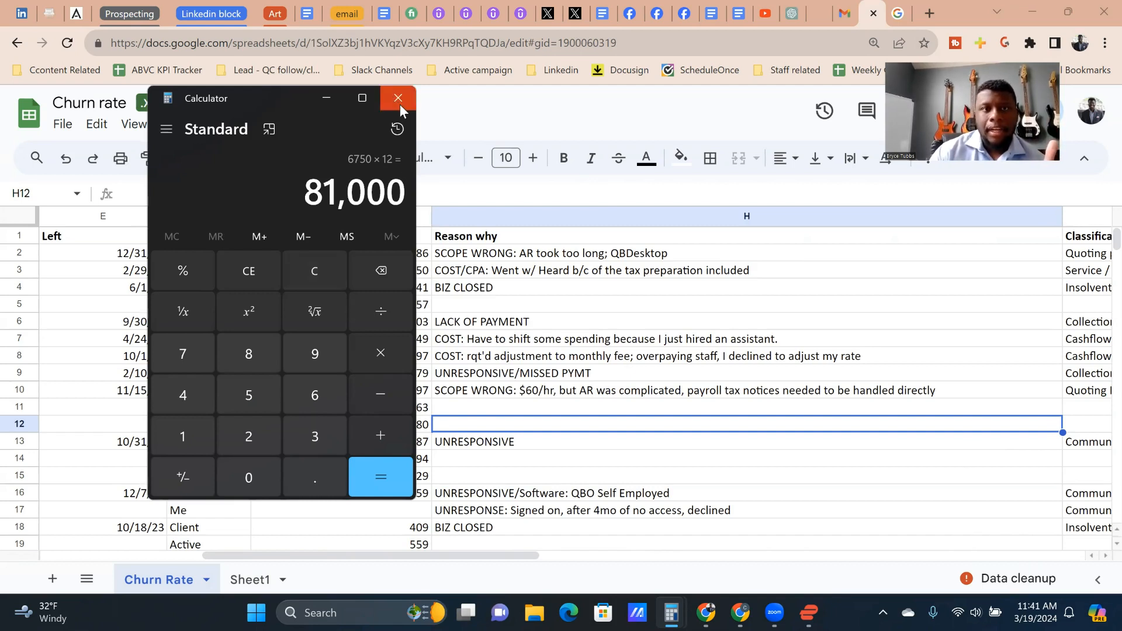
Step: Multiply the yearly result by 3 and close Calculator to return to the spreadsheet
{"action": "key", "text": "asterisk"}
{"action": "key", "text": "3"}
{"action": "key", "text": "Return"}
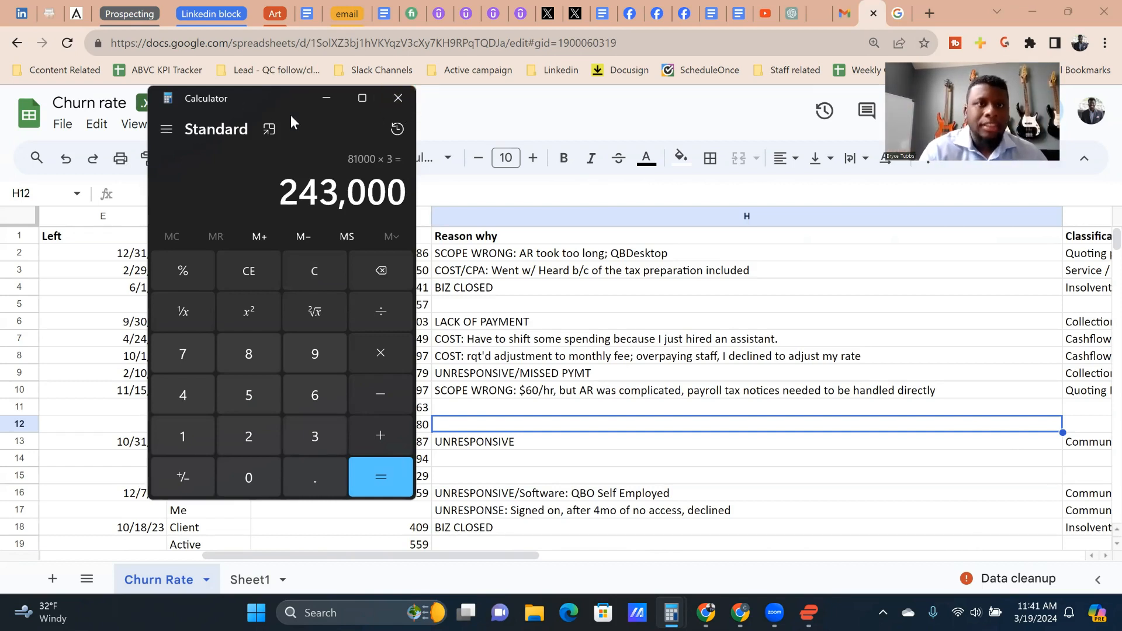
{"action": "left_click_drag", "start_coordinate": [290, 115], "coordinate": [297, 127]}
{"action": "left_click", "coordinate": [392, 117]}
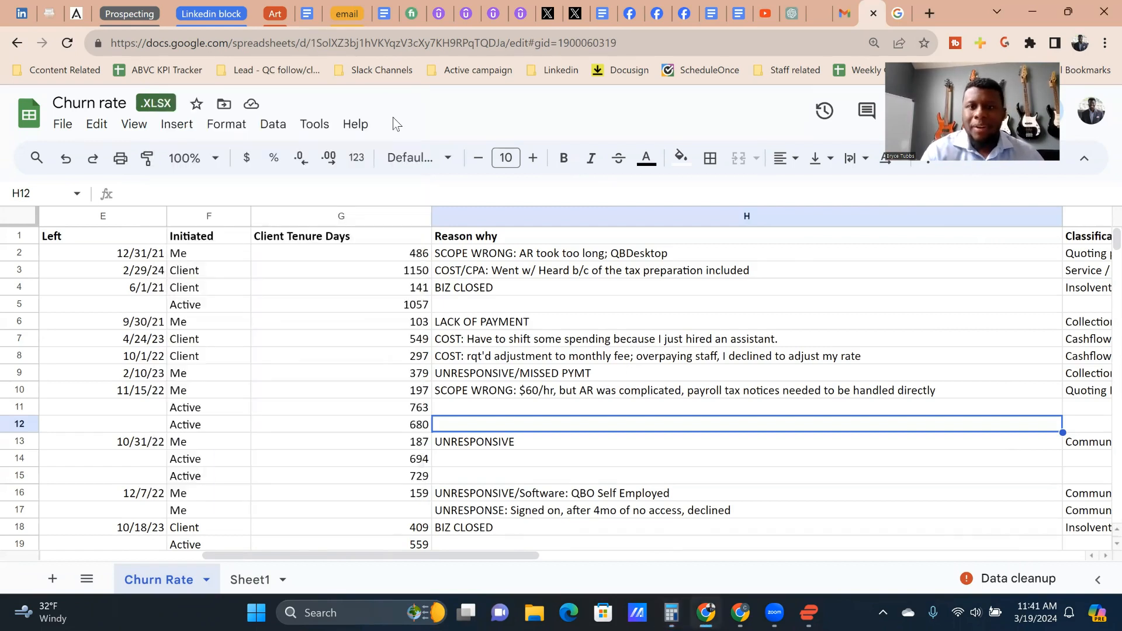
Step: Examine the Reason why entries in rows 13 to 17, ending on the row 13 departure
{"action": "key", "text": "Down"}
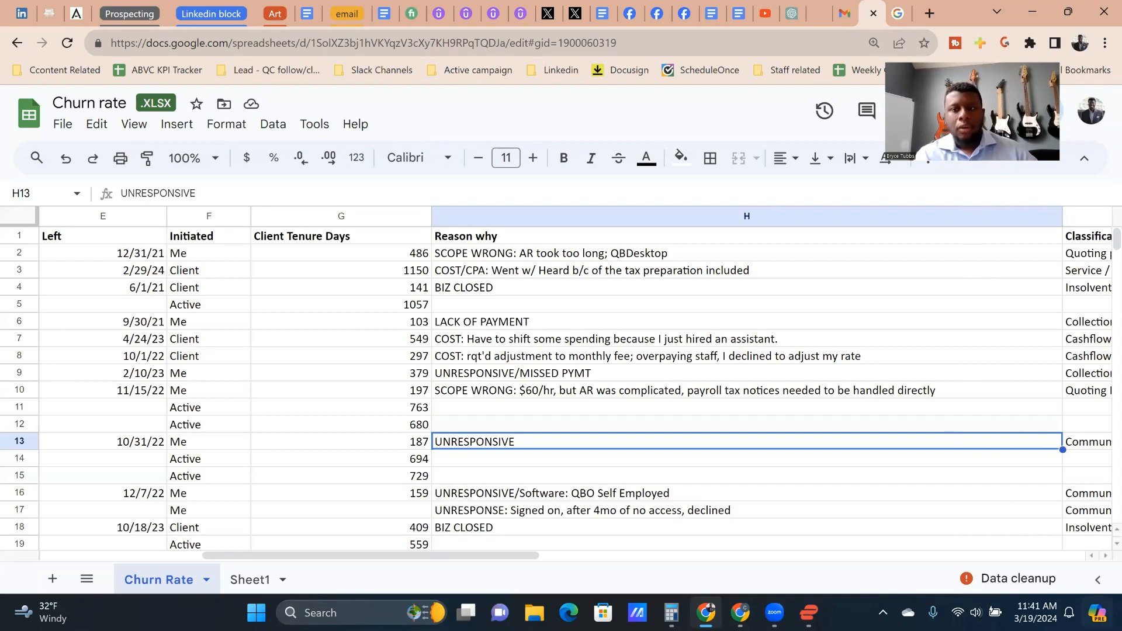
{"action": "key", "text": "Down"}
{"action": "key", "text": "Down"}
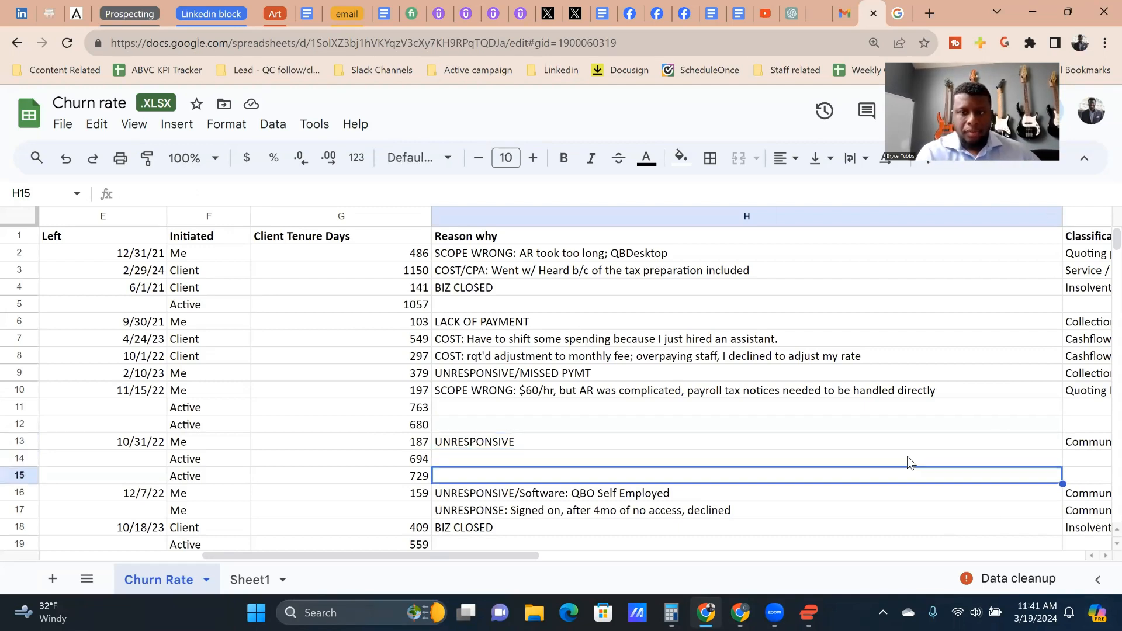
{"action": "key", "text": "Down"}
{"action": "key", "text": "Down"}
{"action": "key", "text": "Up"}
{"action": "key", "text": "Left"}
{"action": "key", "text": "Right"}
{"action": "key", "text": "Down"}
{"action": "key", "text": "Up"}
{"action": "key", "text": "Up"}
{"action": "key", "text": "Left"}
{"action": "key", "text": "Right"}
{"action": "key", "text": "Up"}
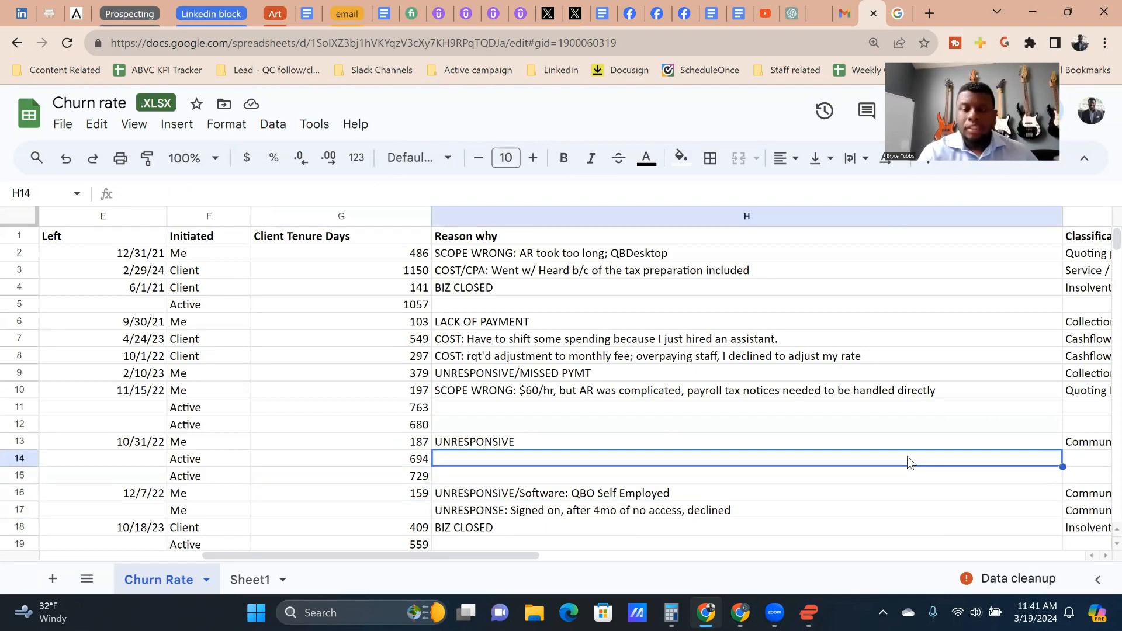
{"action": "key", "text": "Right"}
{"action": "key", "text": "Up"}
{"action": "key", "text": "Left"}
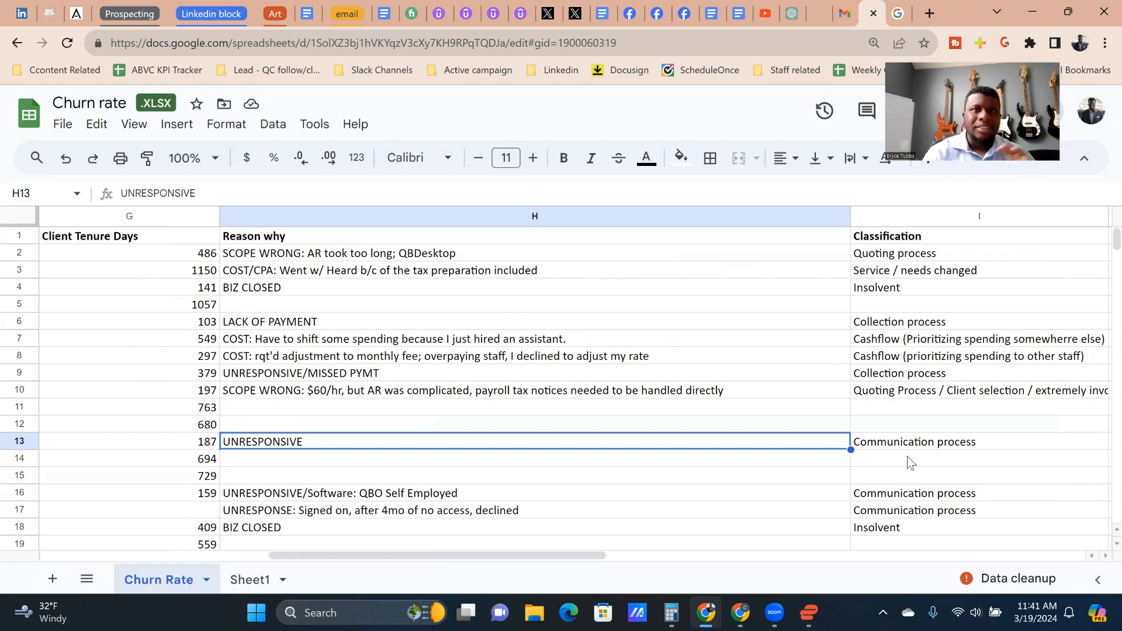
Step: Examine the Reason why and Classification entries from row 15 down to row 23 for departures still missing details
{"action": "key", "text": "Down"}
{"action": "key", "text": "Down"}
{"action": "key", "text": "Right"}
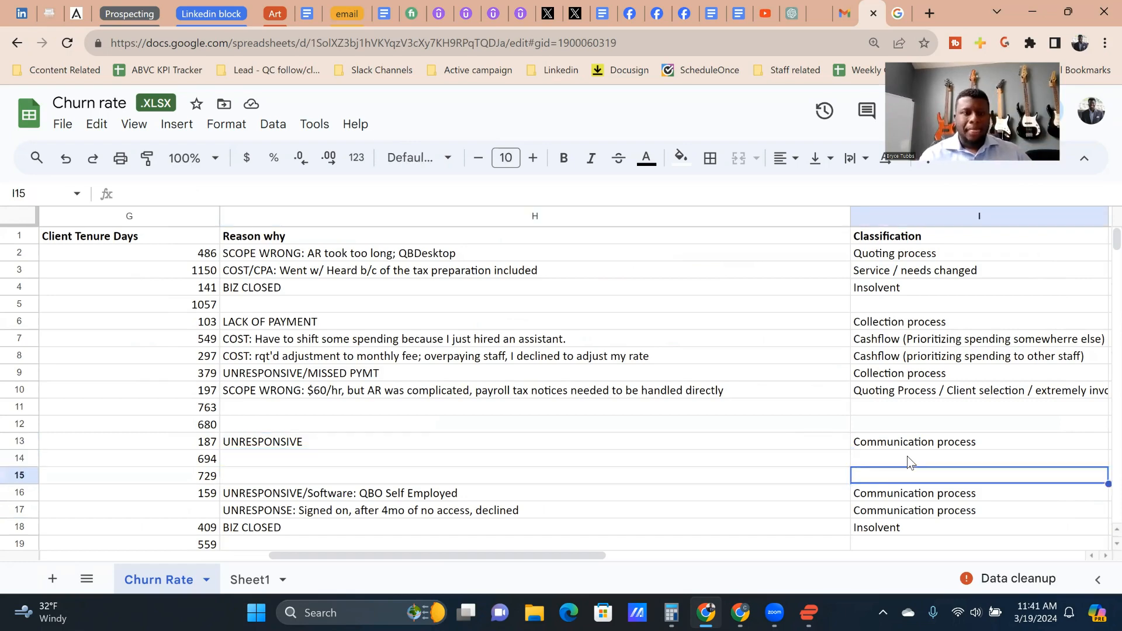
{"action": "key", "text": "Down"}
{"action": "key", "text": "Left"}
{"action": "key", "text": "Down"}
{"action": "key", "text": "Down"}
{"action": "key", "text": "Down"}
{"action": "key", "text": "Down"}
{"action": "key", "text": "Down"}
{"action": "key", "text": "Down"}
{"action": "key", "text": "Left"}
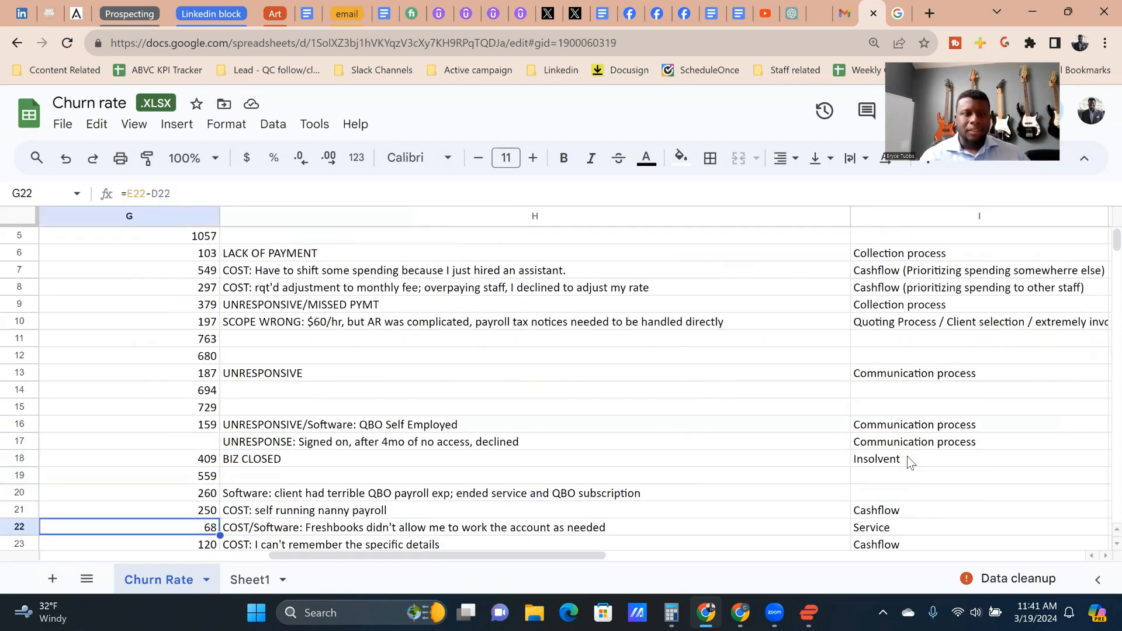
{"action": "key", "text": "Down"}
{"action": "key", "text": "Down"}
{"action": "key", "text": "Right"}
Step: Record the responsibility for the row 20 QBO payroll departure as US in column J
{"action": "key", "text": "Right"}
{"action": "key", "text": "Up"}
{"action": "key", "text": "Up"}
{"action": "key", "text": "Left"}
{"action": "key", "text": "Up"}
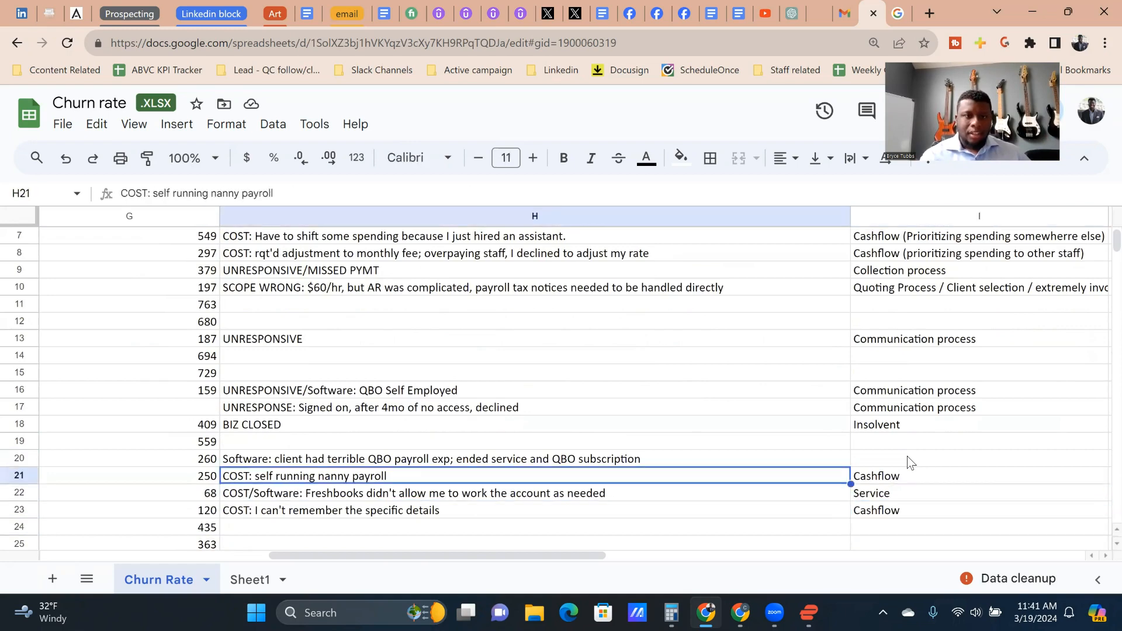
{"action": "key", "text": "Up"}
{"action": "key", "text": "Right"}
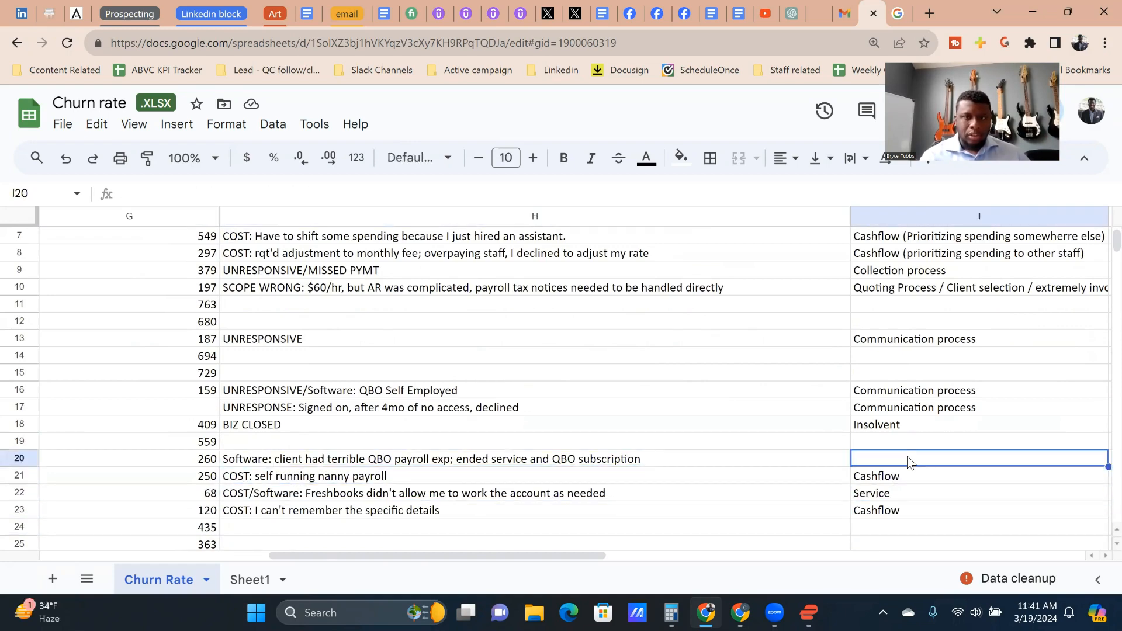
{"action": "key", "text": "Right"}
{"action": "key", "text": "Left"}
{"action": "key", "text": "Left"}
{"action": "key", "text": "Left"}
{"action": "key", "text": "Right"}
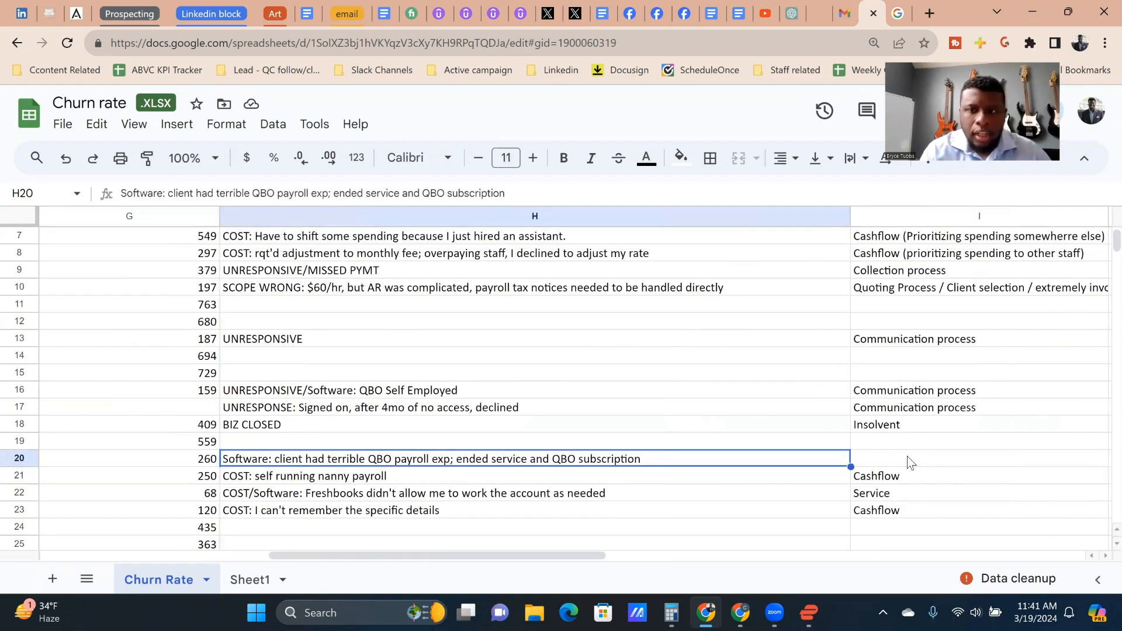
{"action": "key", "text": "Right"}
{"action": "key", "text": "Right"}
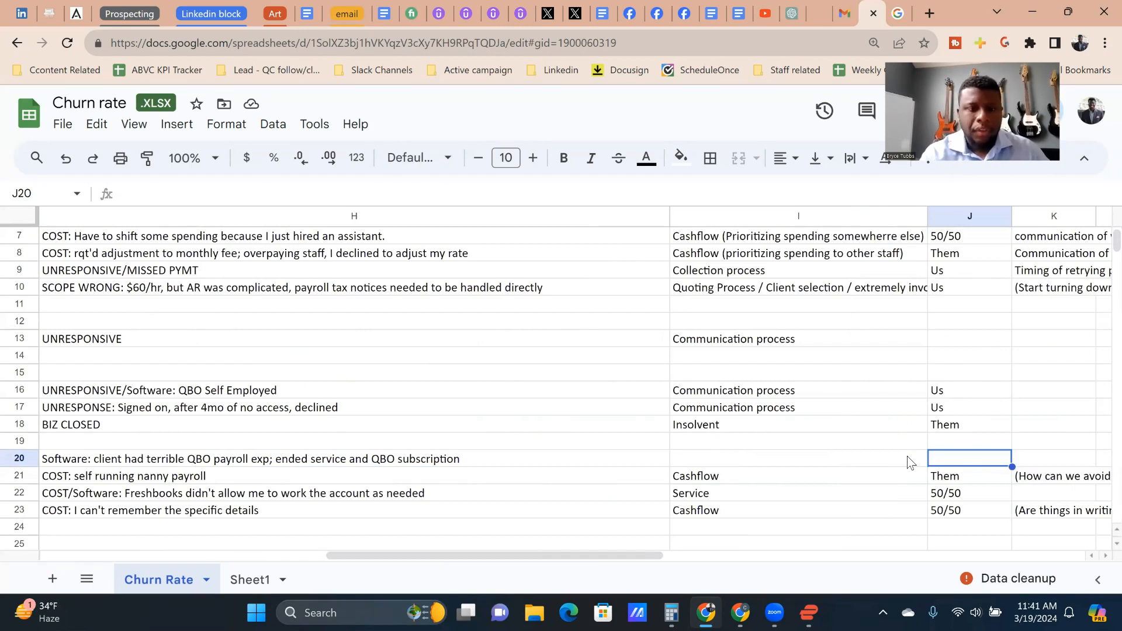
{"action": "type", "text": "50/50"}
{"action": "key", "text": "BackSpace"}
{"action": "key", "text": "BackSpace"}
{"action": "key", "text": "BackSpace"}
{"action": "key", "text": "BackSpace"}
{"action": "type", "text": "US"}
{"action": "key", "text": "Left"}
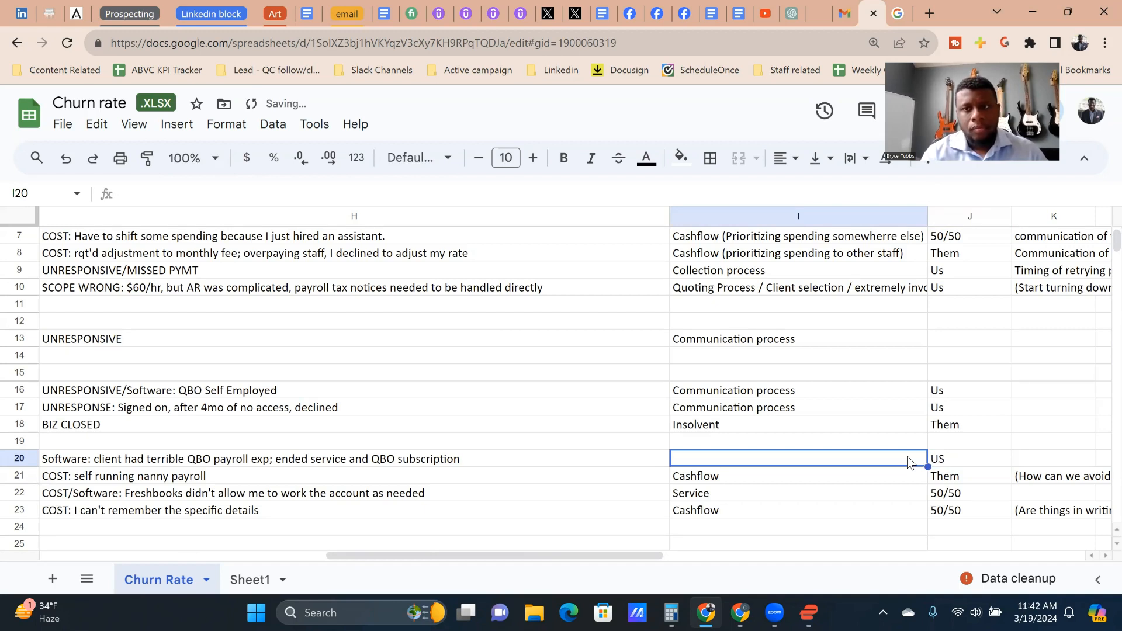
Step: Classify the row 20 departure as Client selection
{"action": "type", "text": "Client selection"}
{"action": "key", "text": "Tab"}
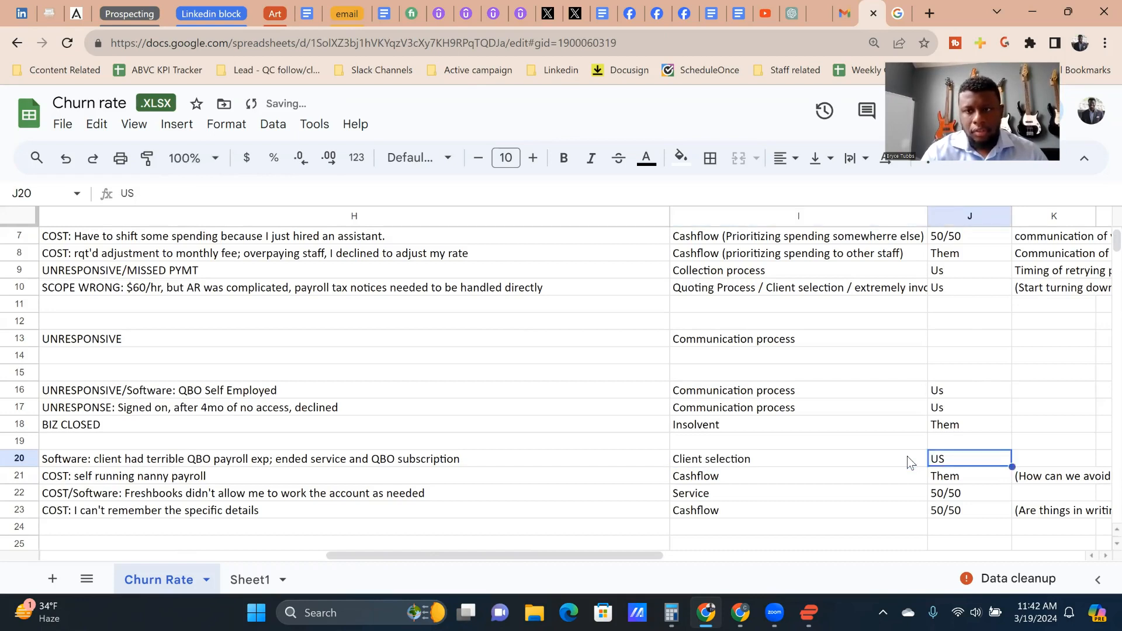
Step: Add the row 20 note "Let's pick better clients that are more in line with how we like to run the business" in column K
{"action": "key", "text": "Tab"}
{"action": "type", "text": "Let's "}
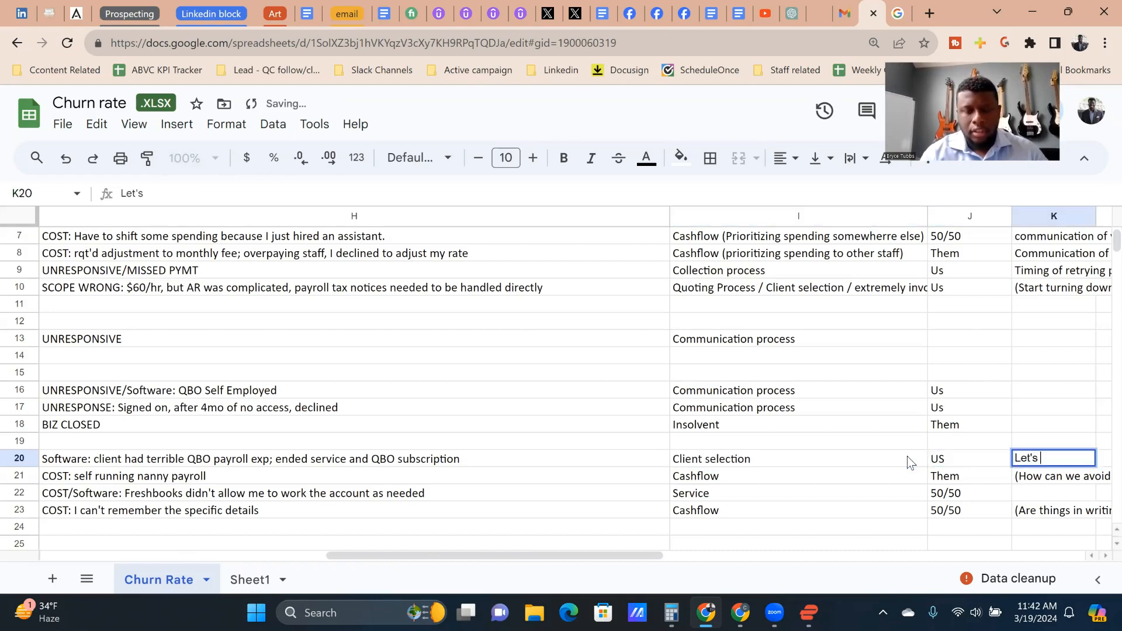
{"action": "type", "text": "pick be"}
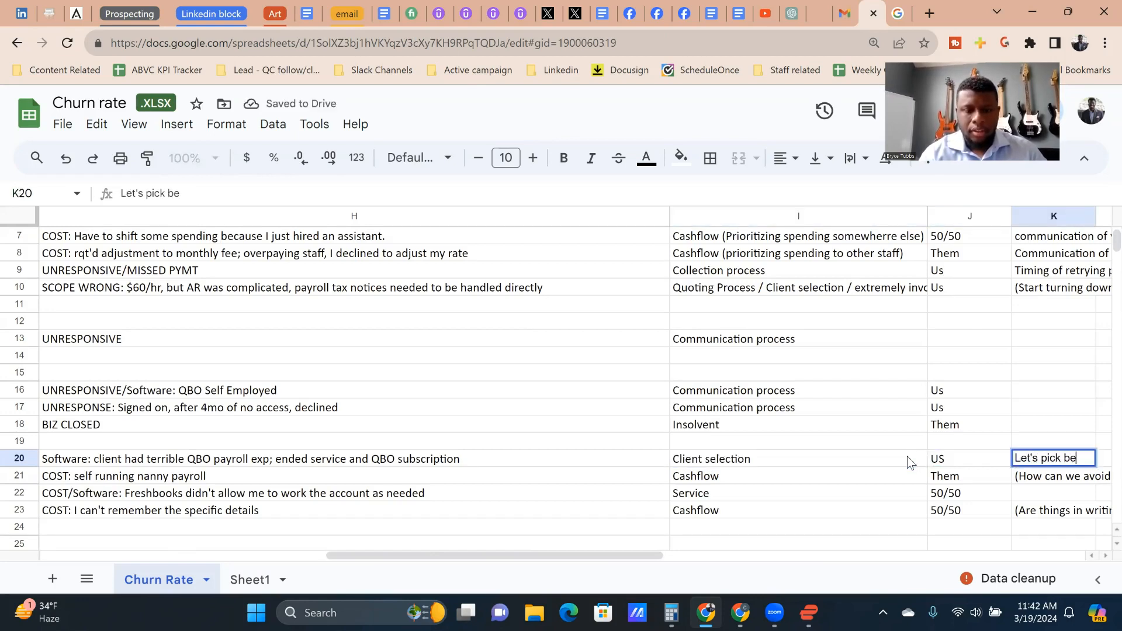
{"action": "type", "text": "tter clients tht"}
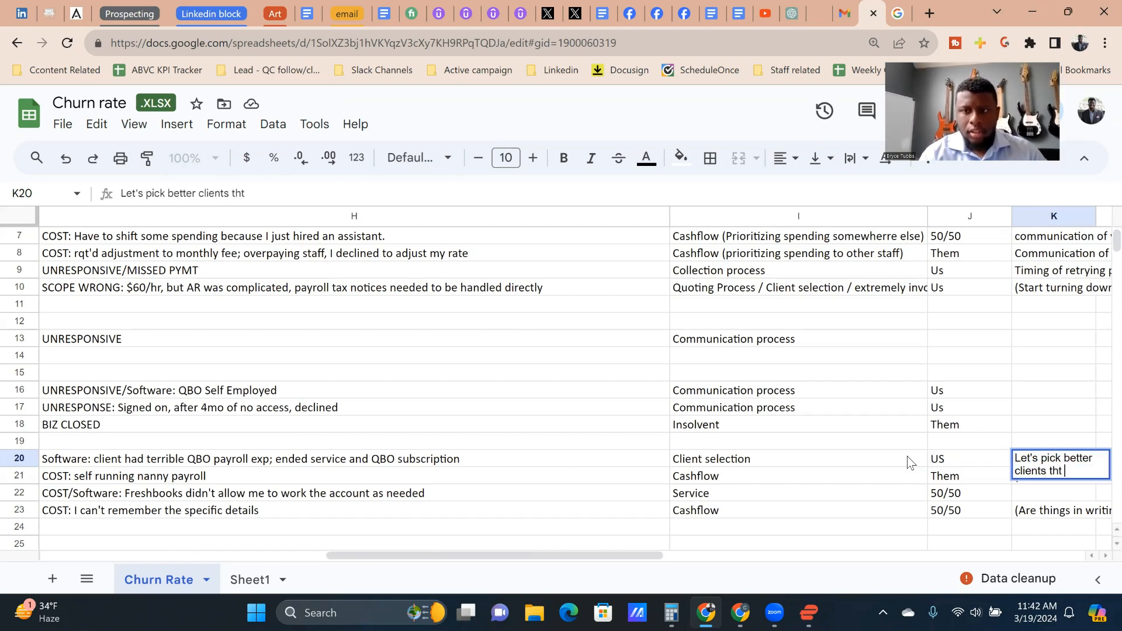
{"action": "key", "text": "BackSpace"}
{"action": "type", "text": "at are m"}
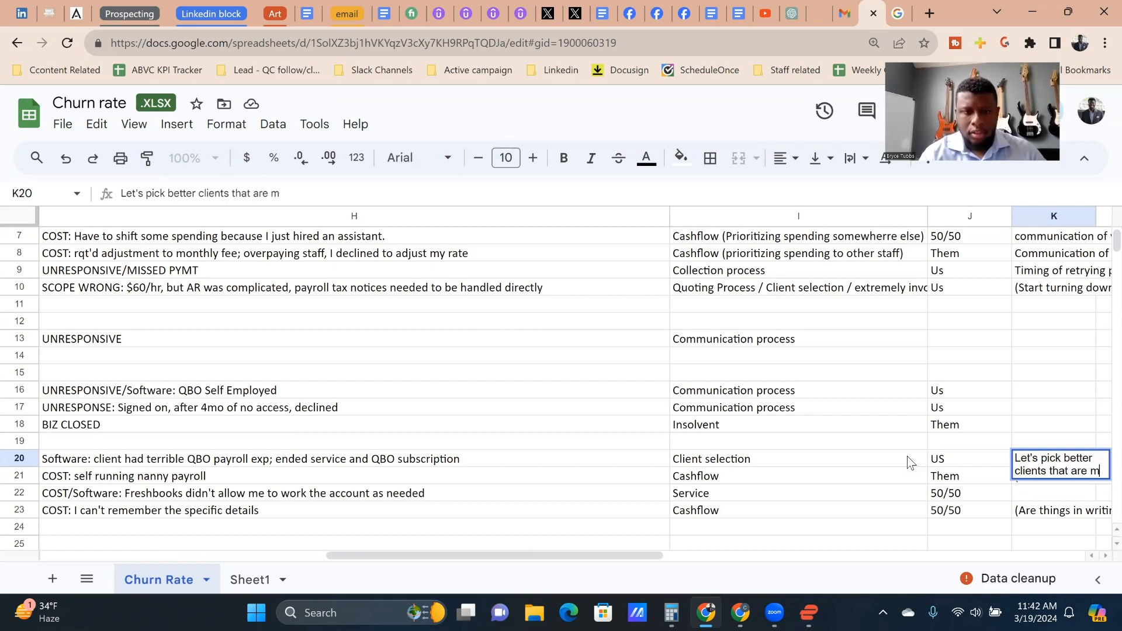
{"action": "type", "text": "ore in line with"}
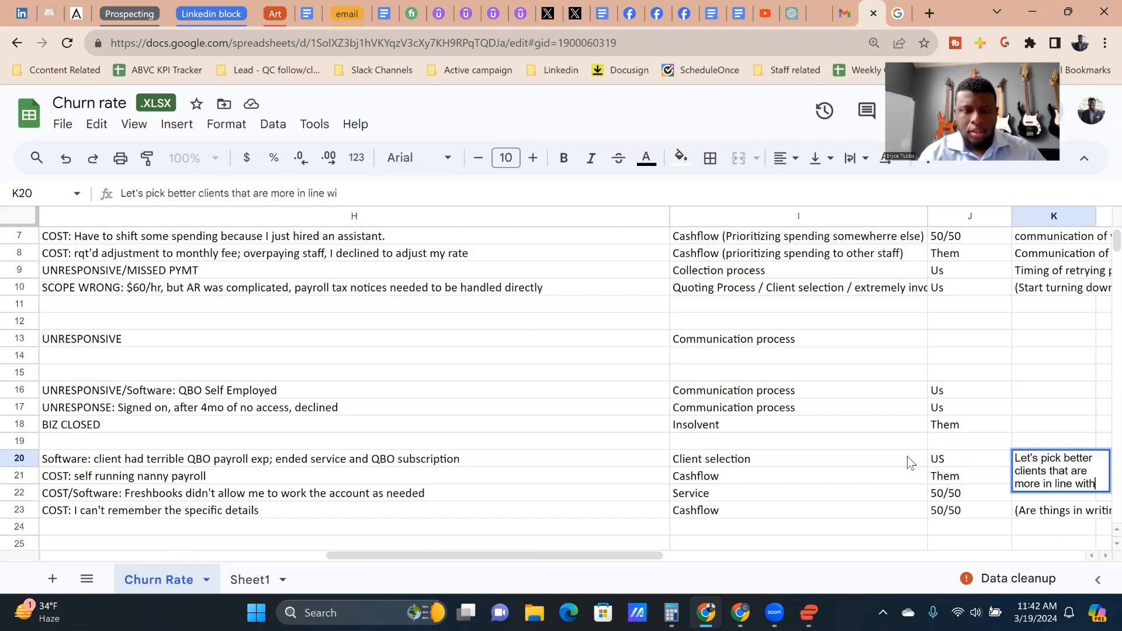
{"action": "type", "text": " how we like to "}
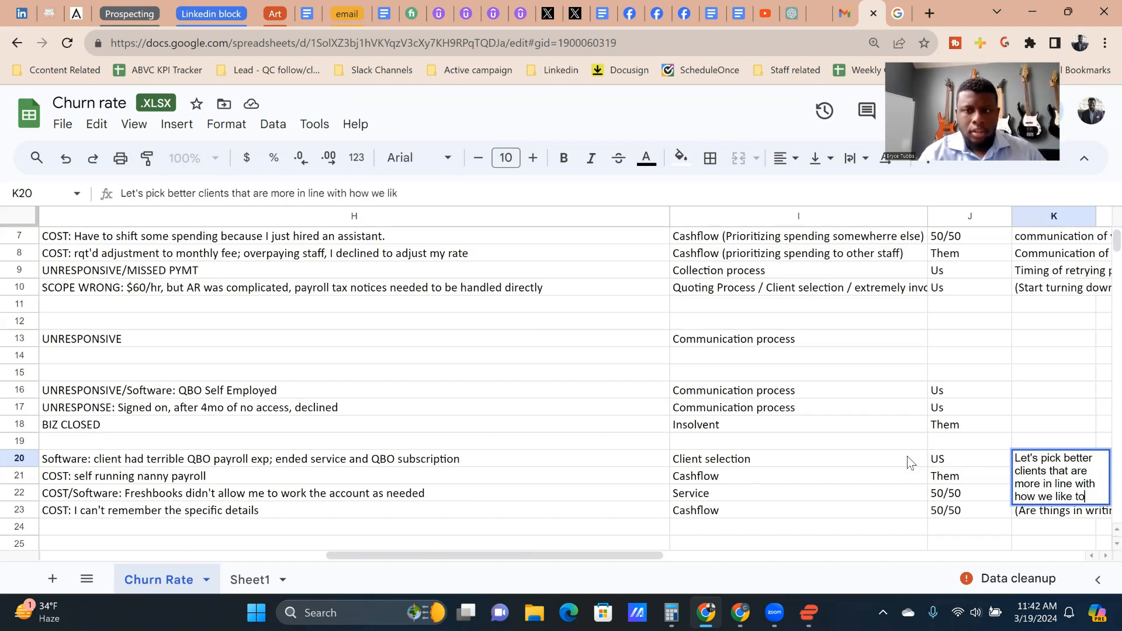
{"action": "type", "text": "run the business"}
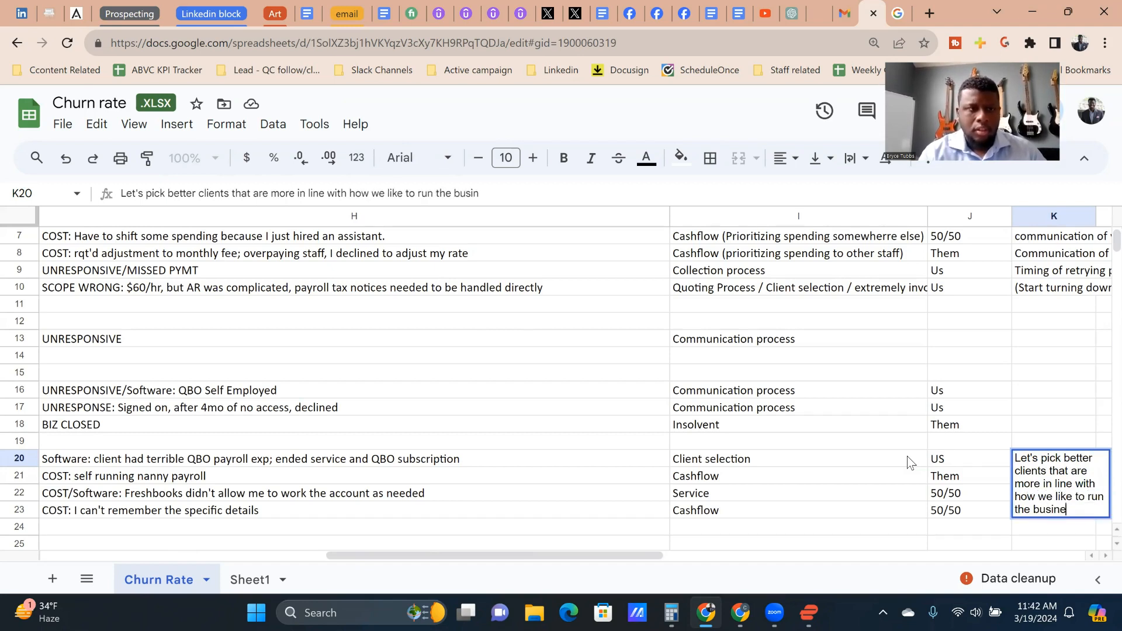
{"action": "key", "text": "Left"}
{"action": "key", "text": "Left"}
{"action": "key", "text": "Left"}
{"action": "key", "text": "Left"}
{"action": "key", "text": "Left"}
{"action": "key", "text": "Left"}
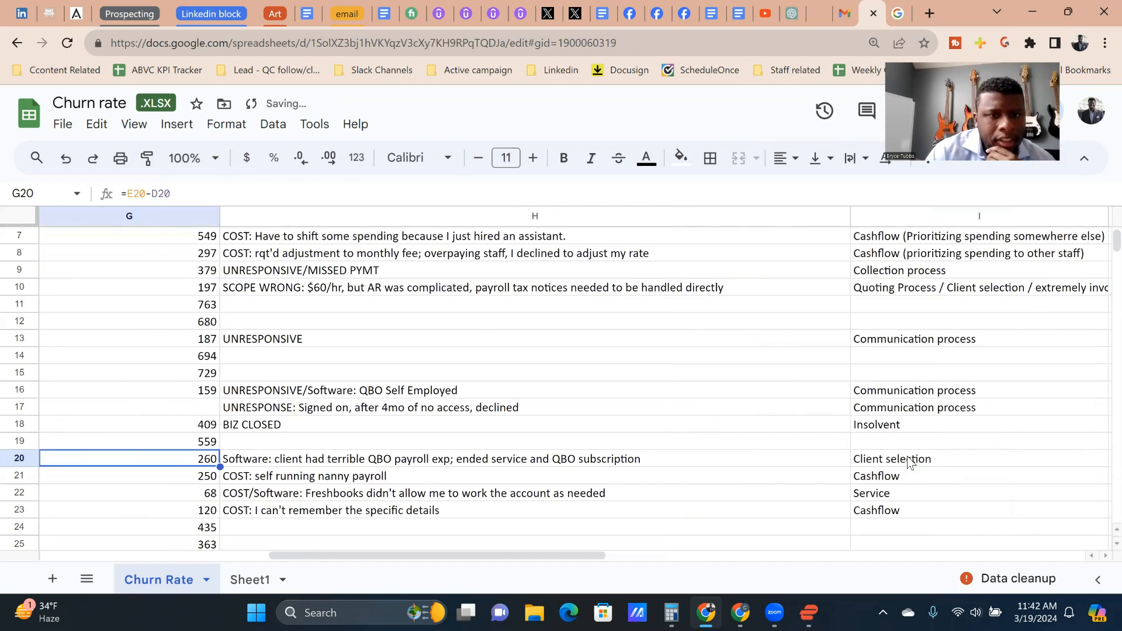
Step: Review row 20 across its tenure, who ended the service, the reason and the classification
{"action": "key", "text": "Right"}
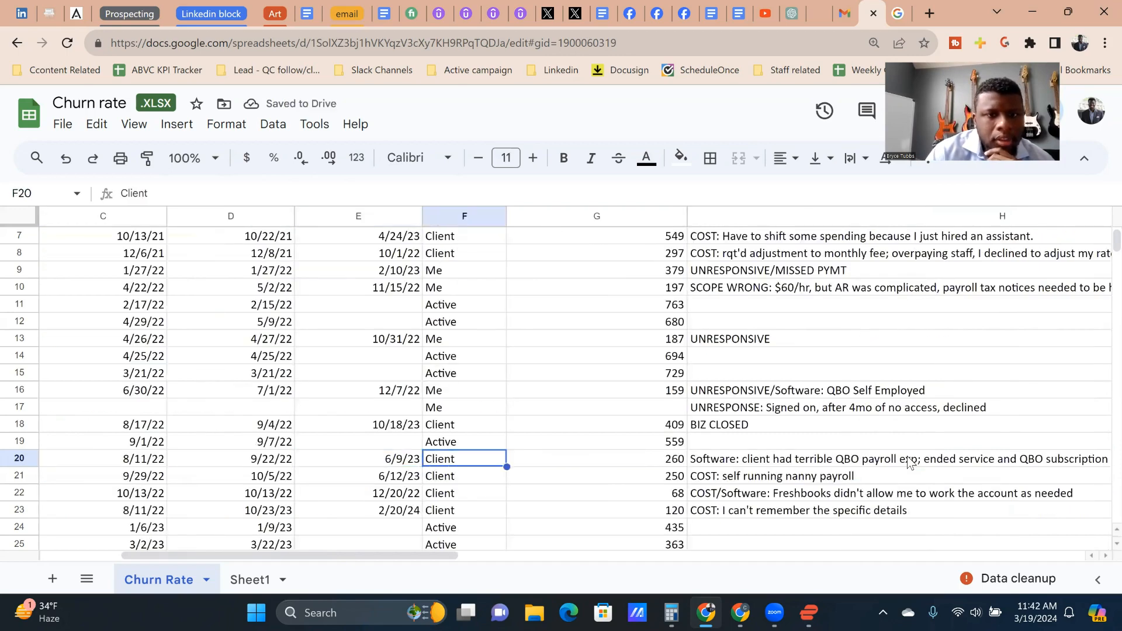
{"action": "key", "text": "Right"}
{"action": "key", "text": "Right"}
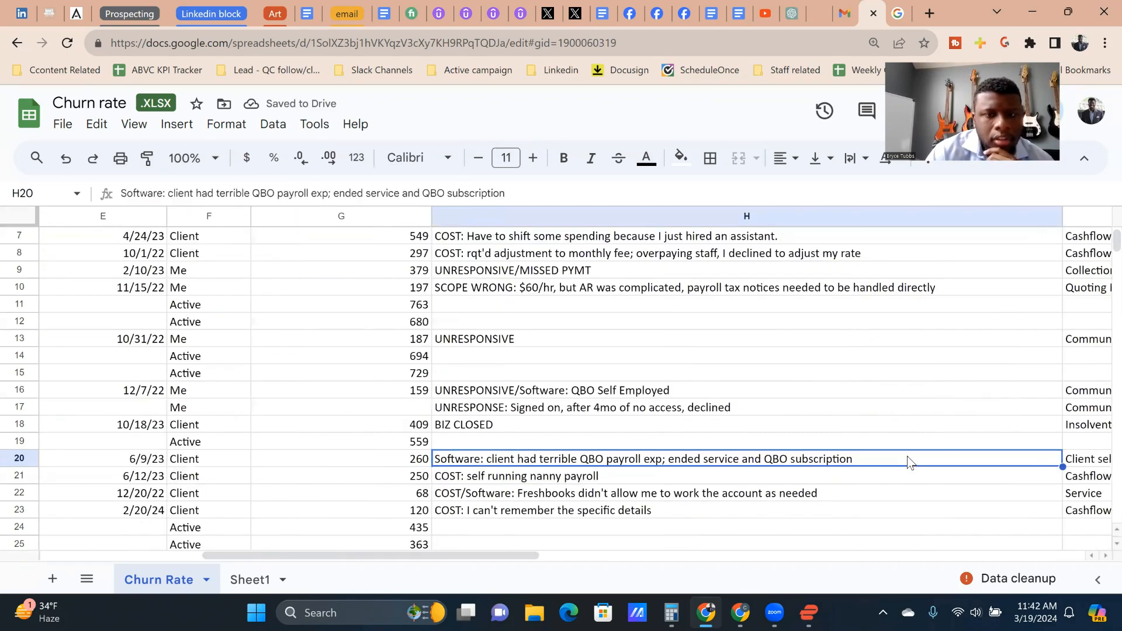
{"action": "key", "text": "Right"}
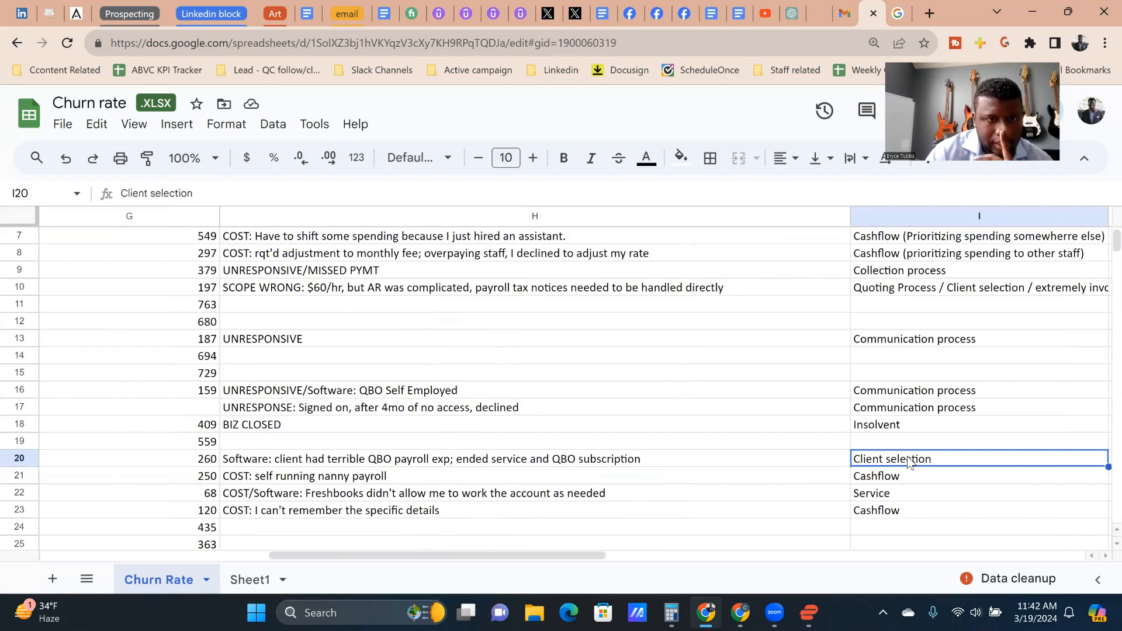
Step: Examine the row 23 cost departure, comparing its reason, Cashflow classification, responsibility split and note about things being in writing
{"action": "key", "text": "Down"}
{"action": "key", "text": "Down"}
{"action": "key", "text": "Down"}
{"action": "key", "text": "Down"}
{"action": "key", "text": "Up"}
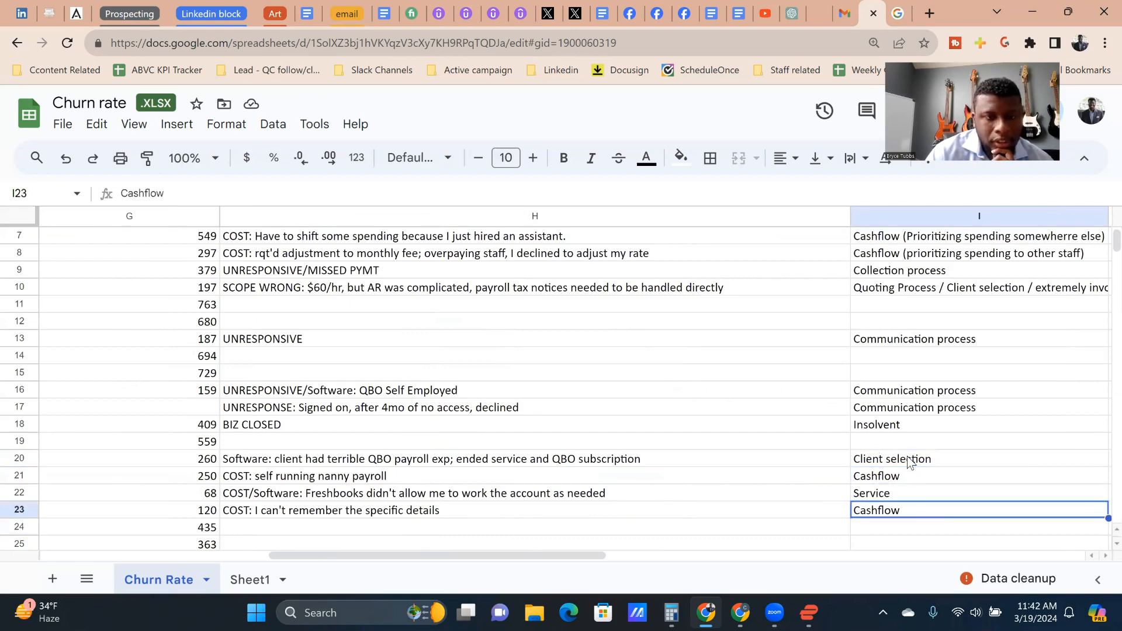
{"action": "key", "text": "Right"}
{"action": "key", "text": "Left"}
{"action": "key", "text": "Down"}
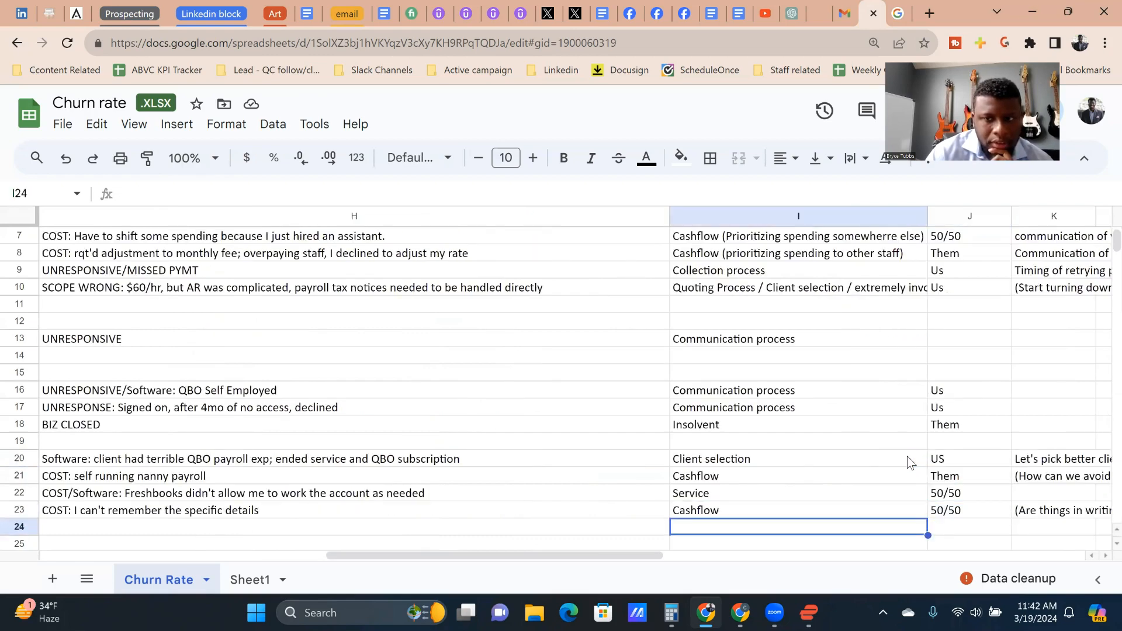
{"action": "key", "text": "Up"}
{"action": "key", "text": "Right"}
{"action": "key", "text": "Right"}
{"action": "key", "text": "Left"}
{"action": "key", "text": "Left"}
{"action": "key", "text": "Left"}
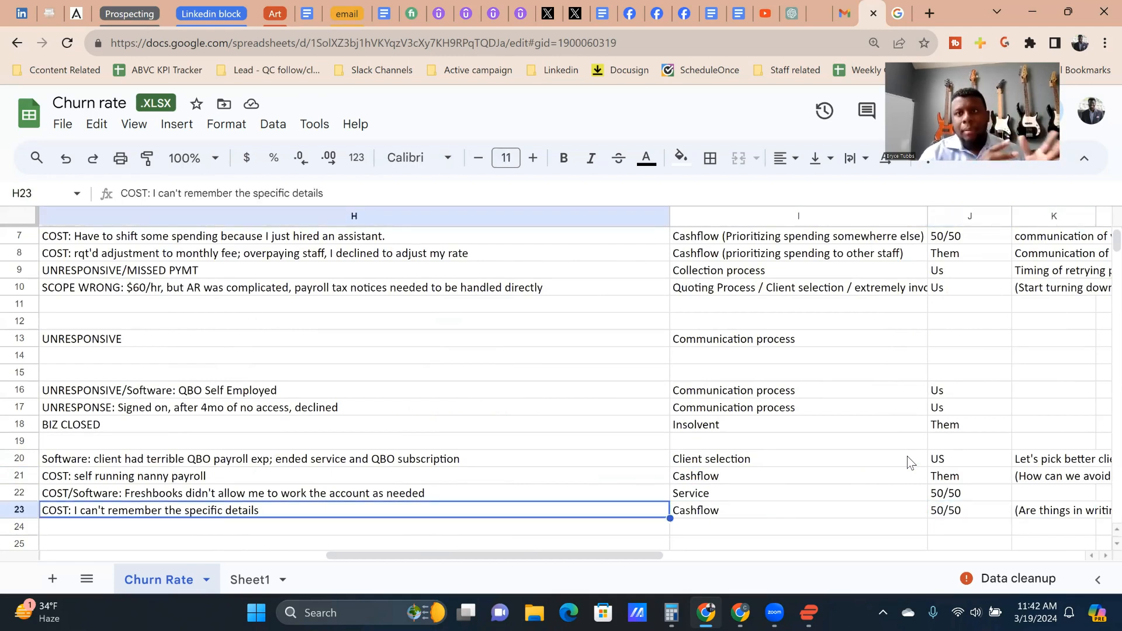
{"action": "key", "text": "Right"}
{"action": "key", "text": "Right"}
{"action": "key", "text": "Right"}
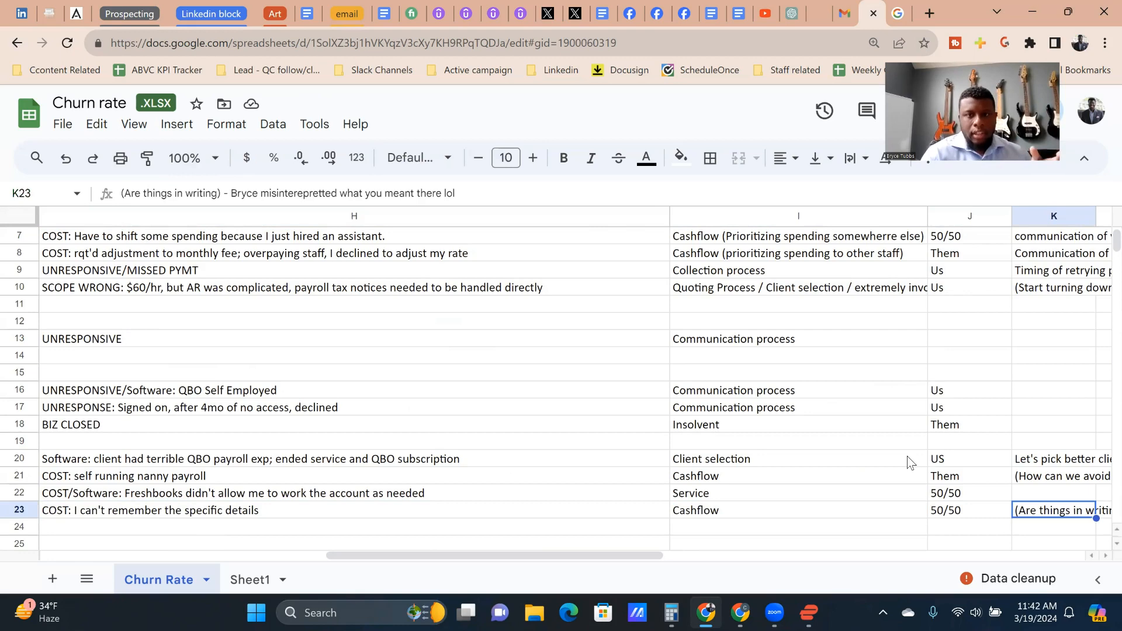
{"action": "key", "text": "Right"}
{"action": "key", "text": "Left"}
{"action": "key", "text": "Left"}
{"action": "key", "text": "Left"}
{"action": "key", "text": "Left"}
{"action": "key", "text": "Left"}
{"action": "key", "text": "Left"}
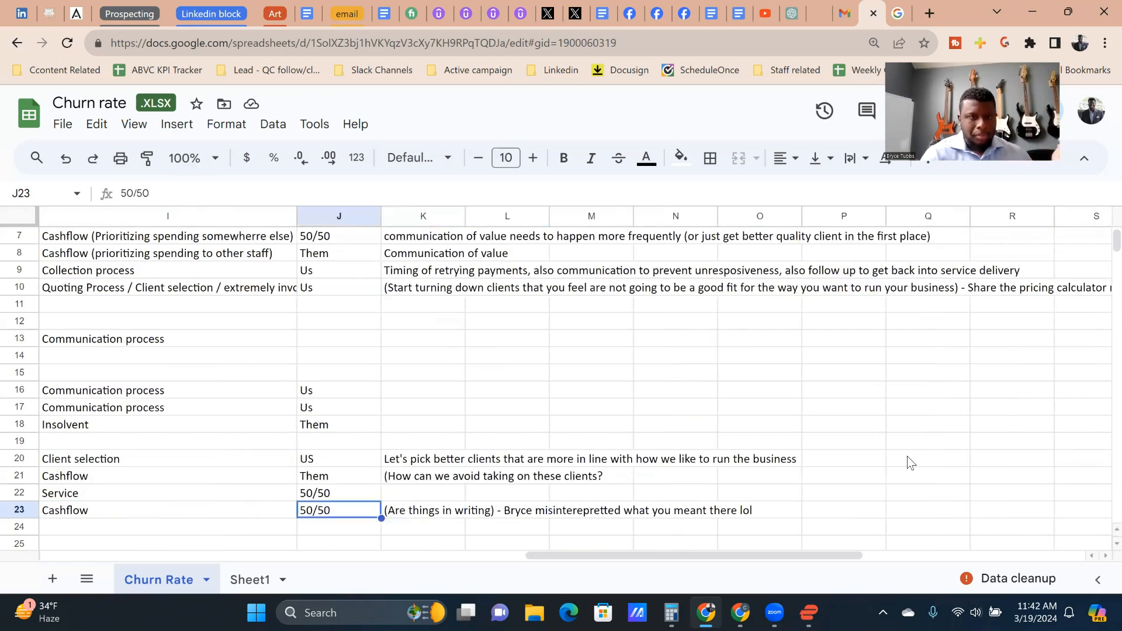
{"action": "key", "text": "Right"}
{"action": "key", "text": "Right"}
{"action": "key", "text": "Right"}
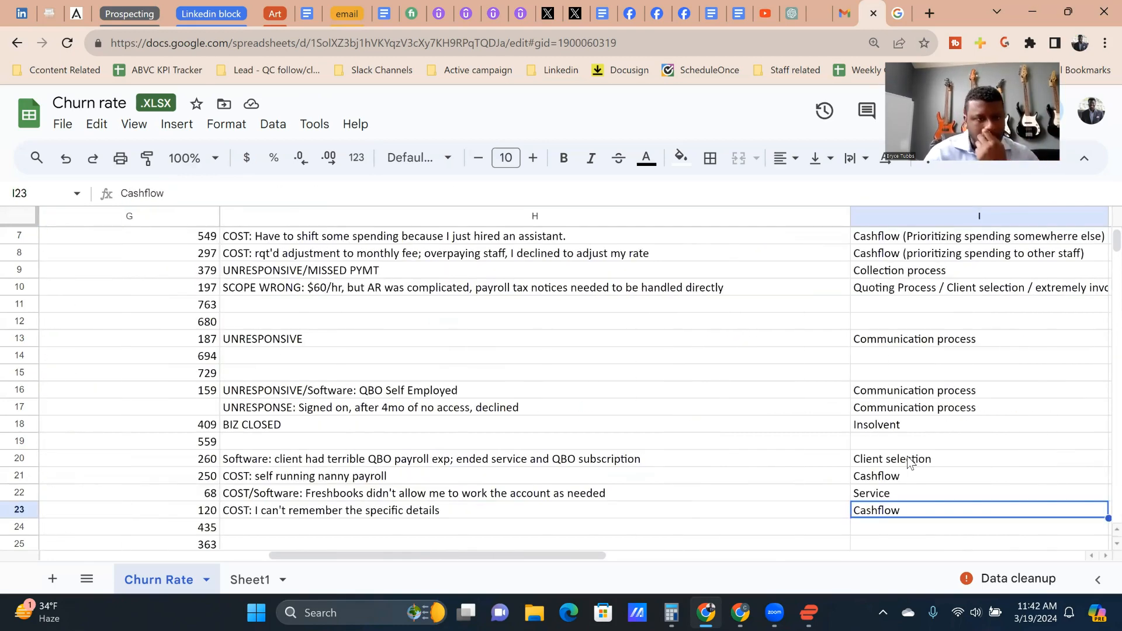
Step: Read the row 21 nanny payroll departure's classification, responsibility and note on avoiding such clients
{"action": "key", "text": "Left"}
{"action": "key", "text": "Down"}
{"action": "key", "text": "Up"}
{"action": "key", "text": "Up"}
{"action": "key", "text": "Up"}
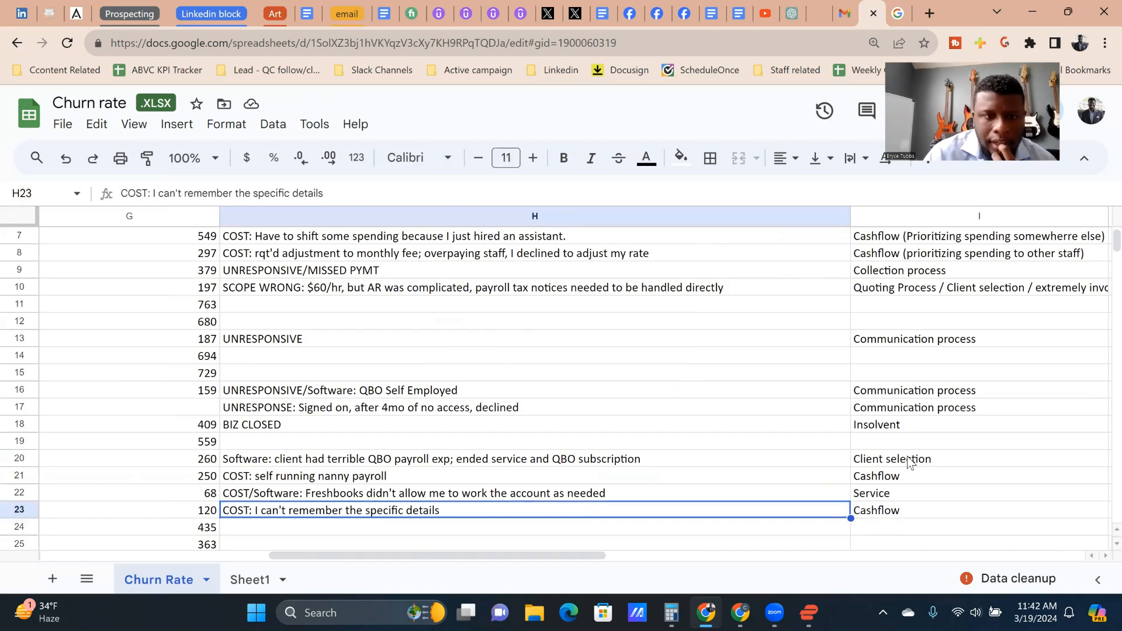
{"action": "key", "text": "Right"}
{"action": "key", "text": "Right"}
{"action": "key", "text": "Right"}
{"action": "key", "text": "Right"}
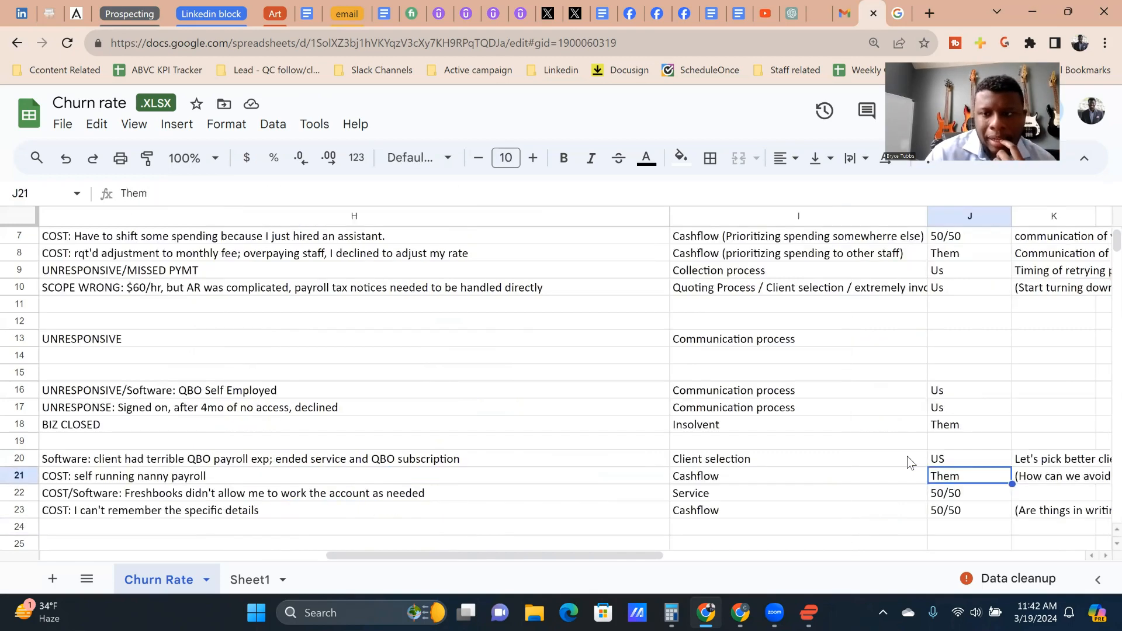
{"action": "key", "text": "Left"}
{"action": "key", "text": "Left"}
{"action": "key", "text": "Left"}
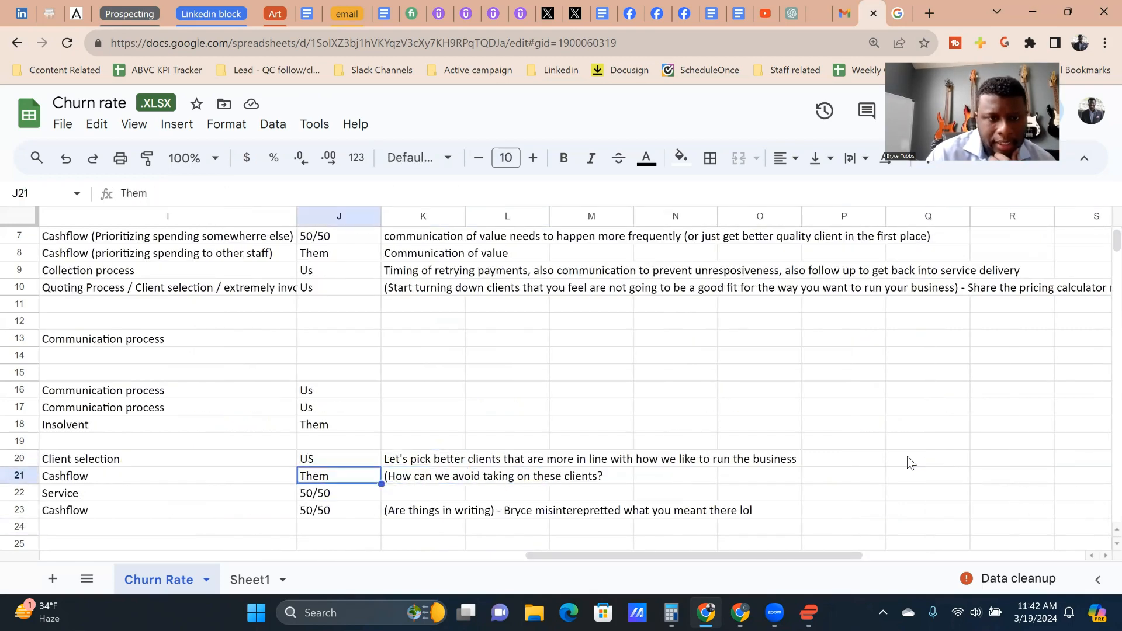
{"action": "key", "text": "Right"}
Step: Check the row 21 departure's client details and dates, returning to its Reason why entry
{"action": "key", "text": "Right"}
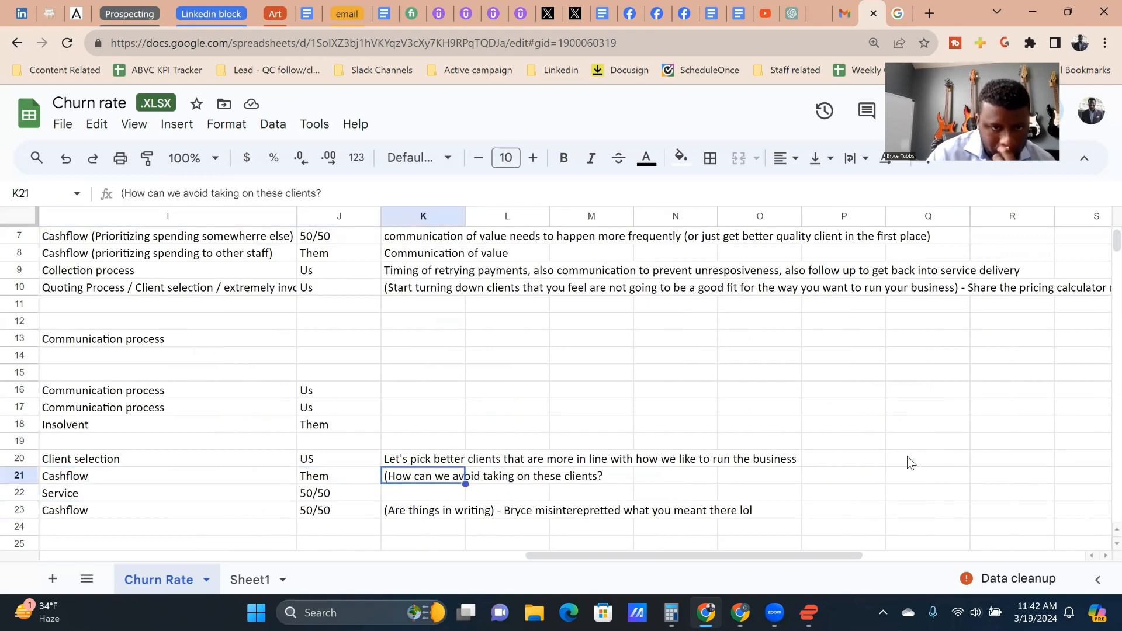
{"action": "key", "text": "Left"}
{"action": "key", "text": "Left"}
{"action": "key", "text": "Left"}
{"action": "key", "text": "Left"}
{"action": "key", "text": "Down"}
{"action": "key", "text": "Right"}
{"action": "key", "text": "Up"}
{"action": "key", "text": "Left"}
{"action": "key", "text": "Left"}
{"action": "key", "text": "Left"}
{"action": "key", "text": "Left"}
{"action": "key", "text": "Left"}
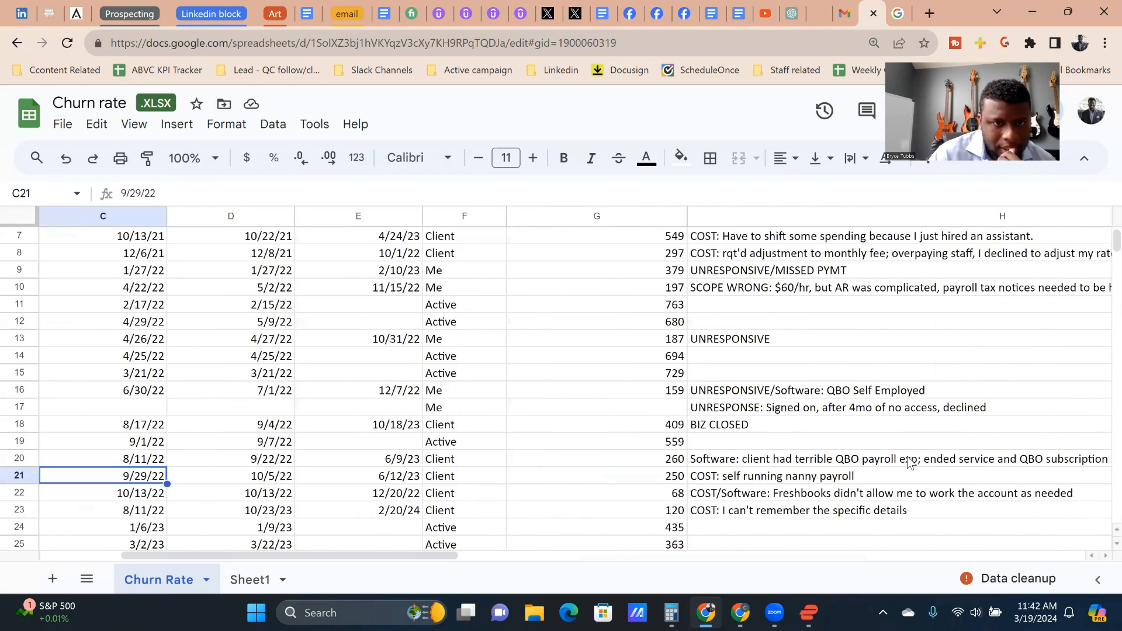
{"action": "key", "text": "Left"}
{"action": "key", "text": "Left"}
{"action": "key", "text": "Right"}
{"action": "key", "text": "Right"}
{"action": "key", "text": "Right"}
{"action": "key", "text": "Right"}
{"action": "key", "text": "Right"}
{"action": "key", "text": "Right"}
{"action": "key", "text": "Right"}
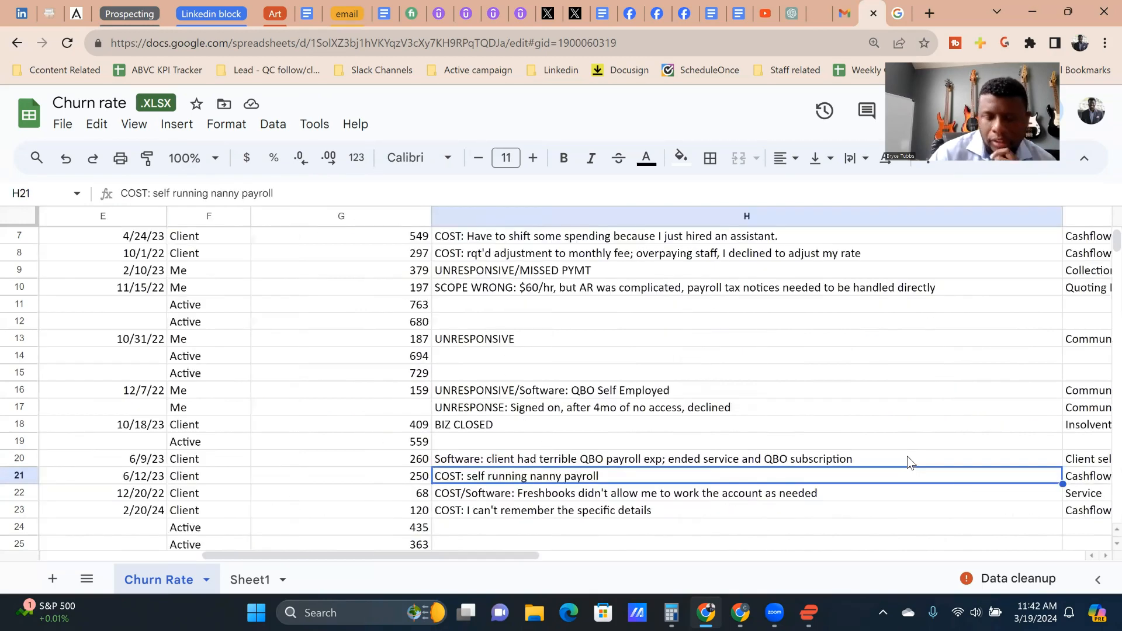
Step: Examine the SCOPE WRONG departures in rows 27 and 31, reading their reasons and classifications
{"action": "key", "text": "Down"}
{"action": "key", "text": "Down"}
{"action": "key", "text": "Down"}
{"action": "key", "text": "Down"}
{"action": "key", "text": "Down"}
{"action": "key", "text": "Down"}
{"action": "key", "text": "Down"}
{"action": "key", "text": "Left"}
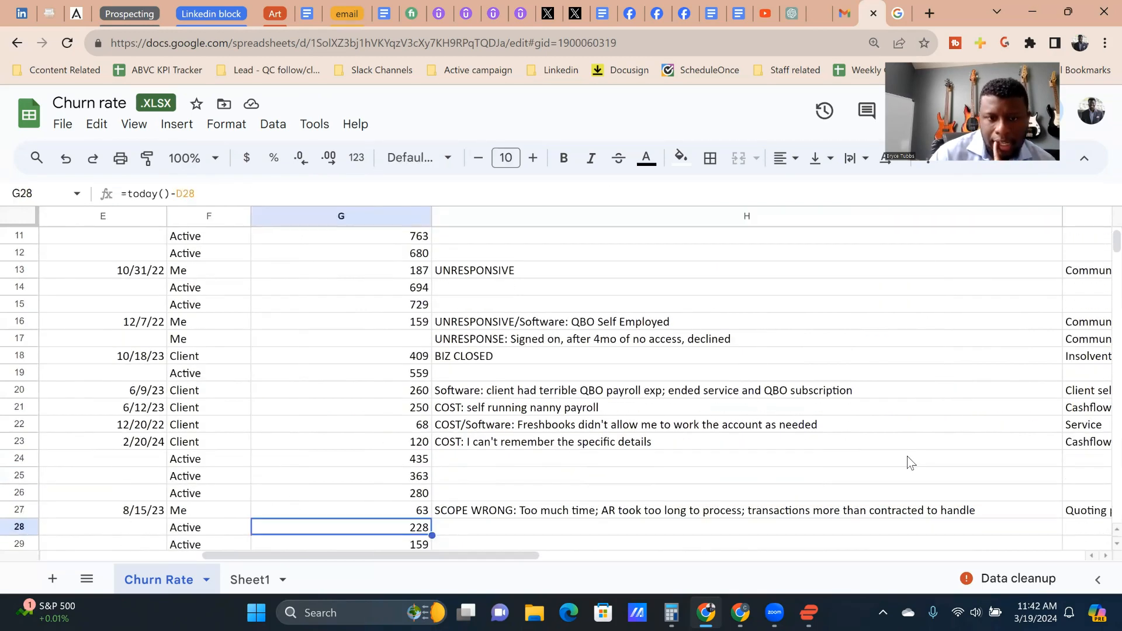
{"action": "key", "text": "Up"}
{"action": "key", "text": "Right"}
{"action": "key", "text": "Right"}
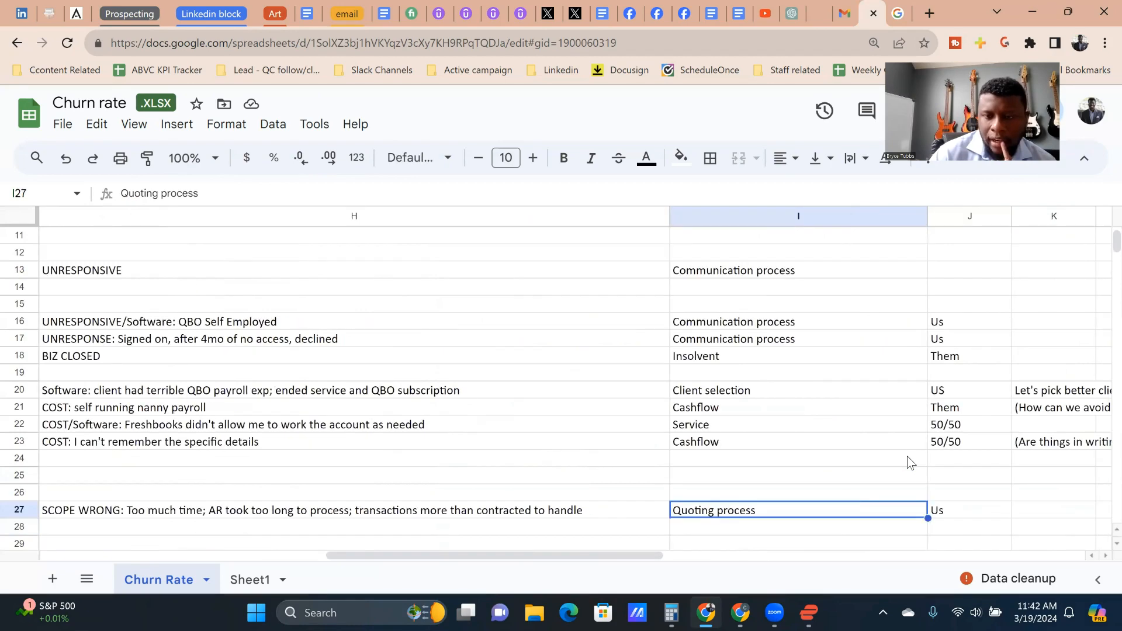
{"action": "key", "text": "Left"}
{"action": "key", "text": "Down"}
{"action": "key", "text": "Down"}
{"action": "key", "text": "Down"}
{"action": "key", "text": "Down"}
{"action": "key", "text": "Down"}
{"action": "key", "text": "Left"}
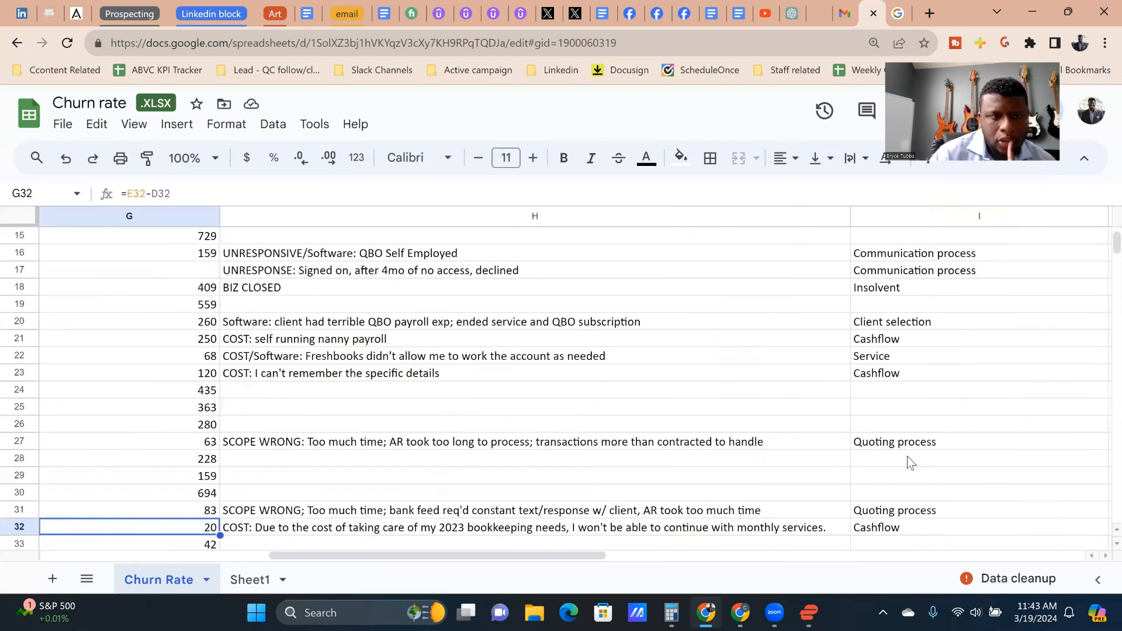
{"action": "key", "text": "Up"}
{"action": "key", "text": "Right"}
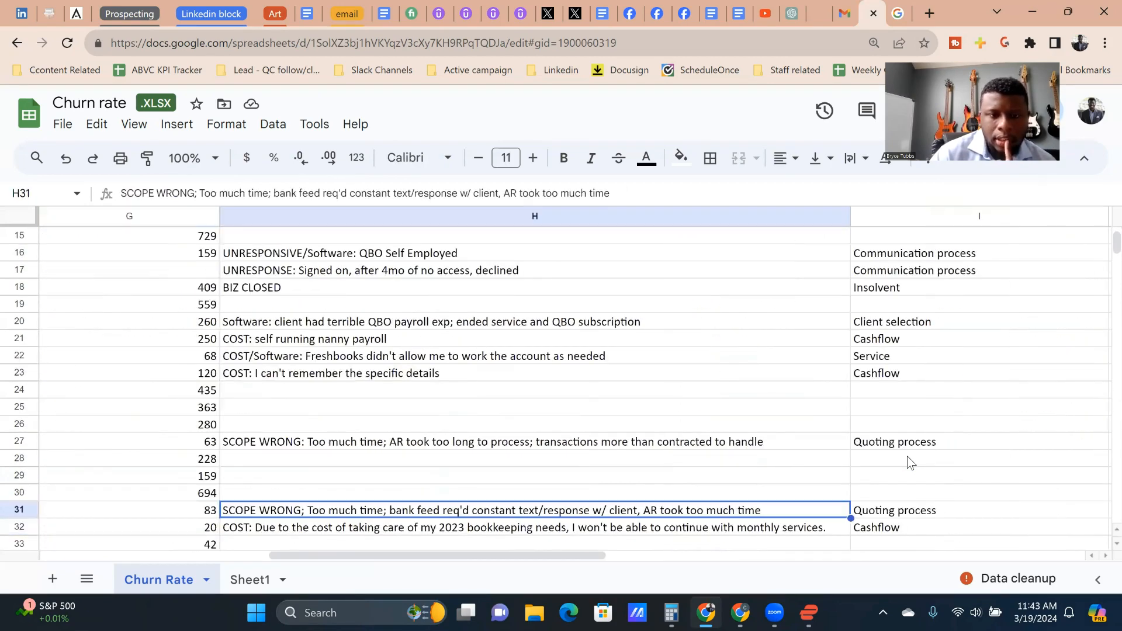
Step: Extend the row 32 classification to read "Cashflow (she spent her whole budget on the cleanup)"
{"action": "key", "text": "Down"}
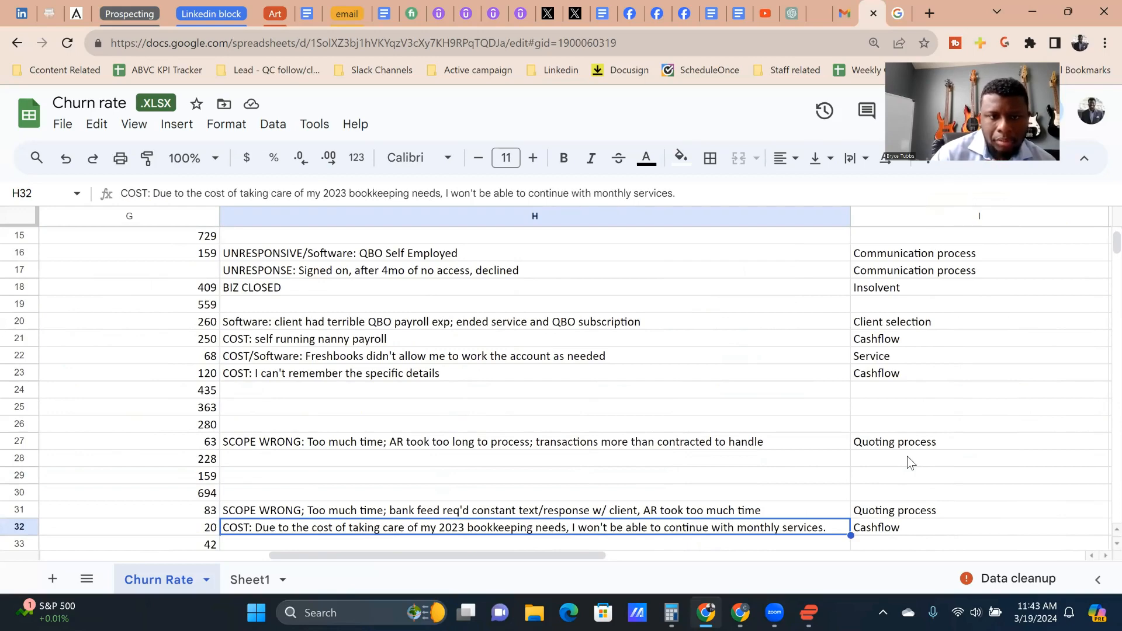
{"action": "key", "text": "Right"}
{"action": "key", "text": "Right"}
{"action": "key", "text": "Left"}
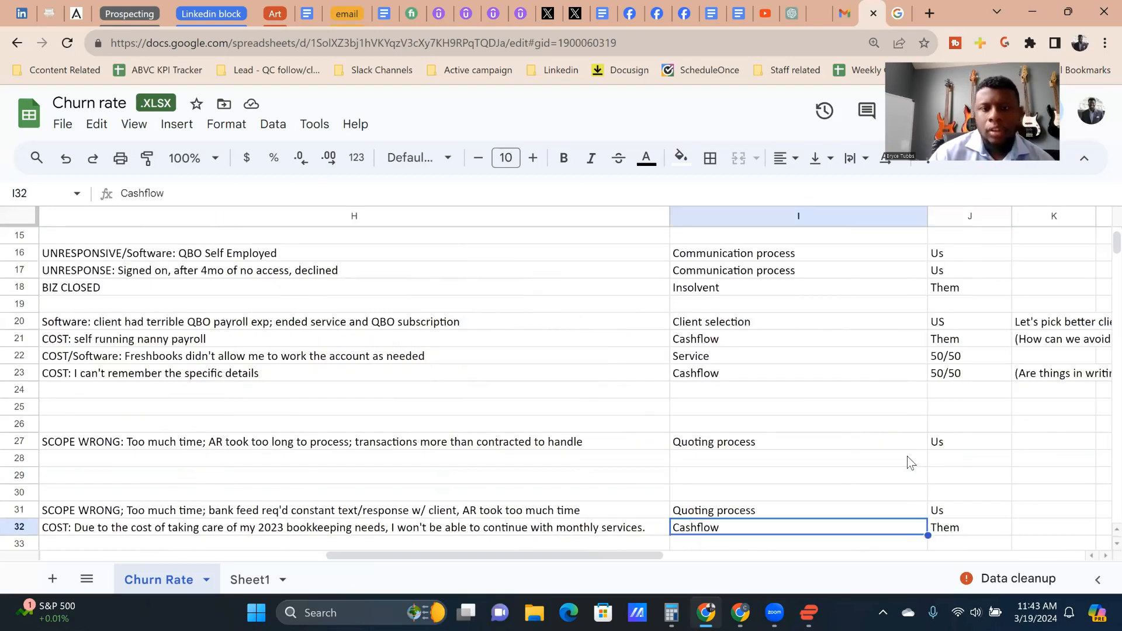
{"action": "type", "text": "("}
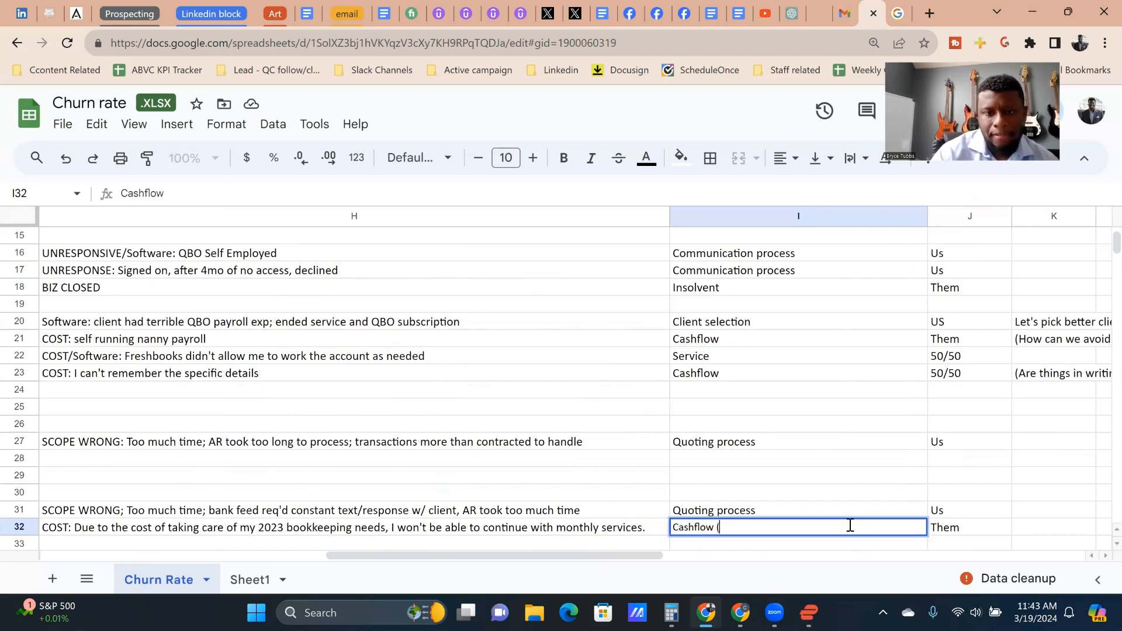
{"action": "type", "text": "she spent "}
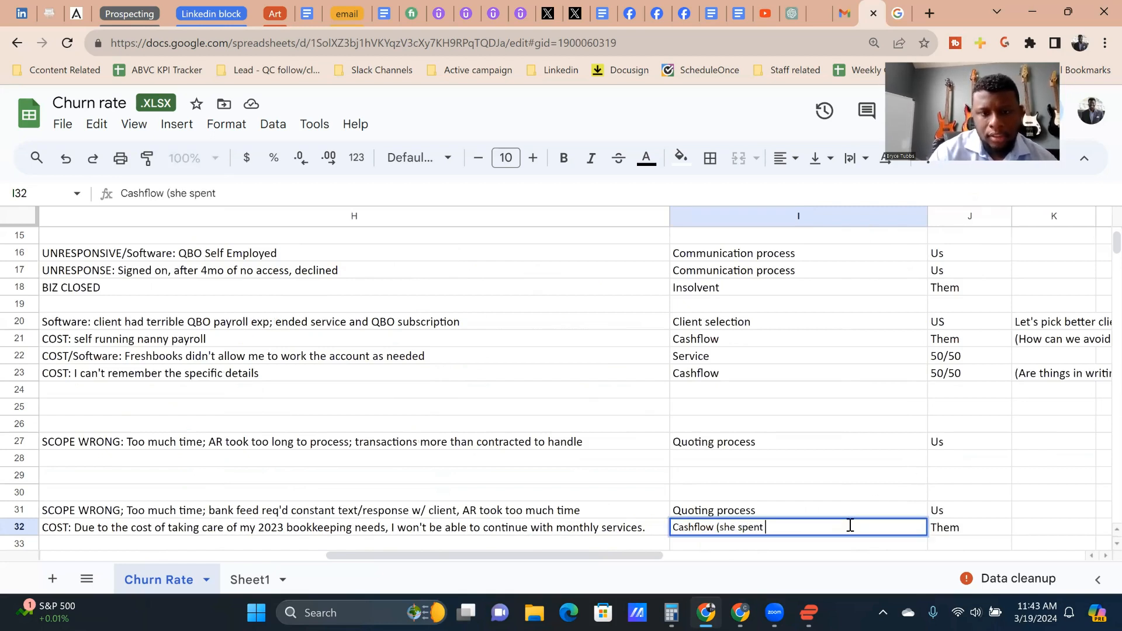
{"action": "type", "text": "her whole budg"}
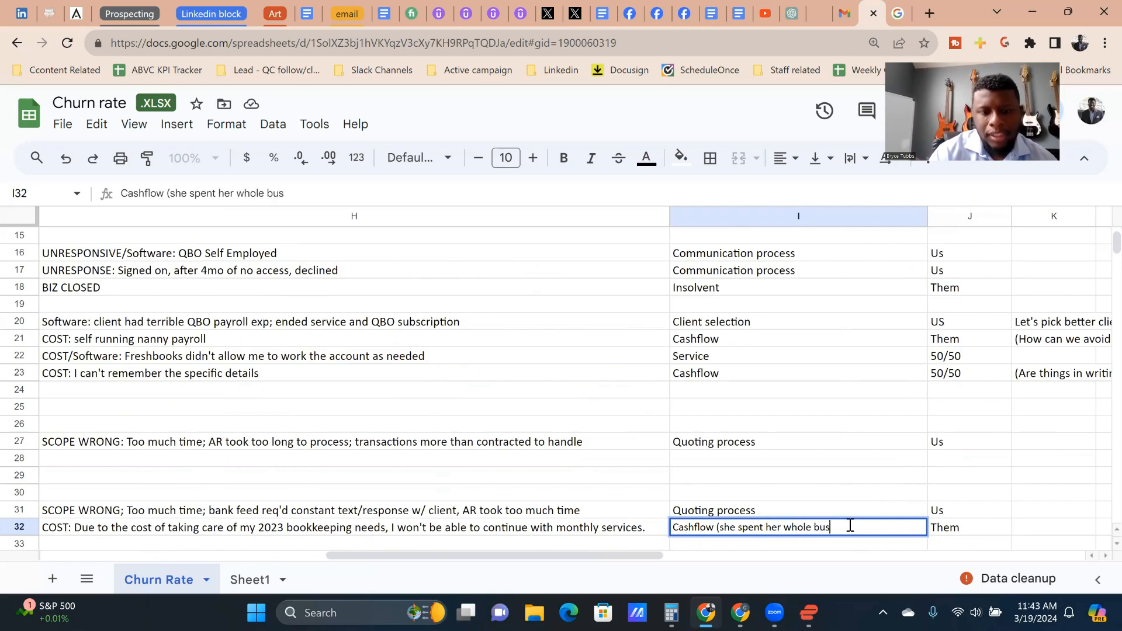
{"action": "type", "text": "et on the "}
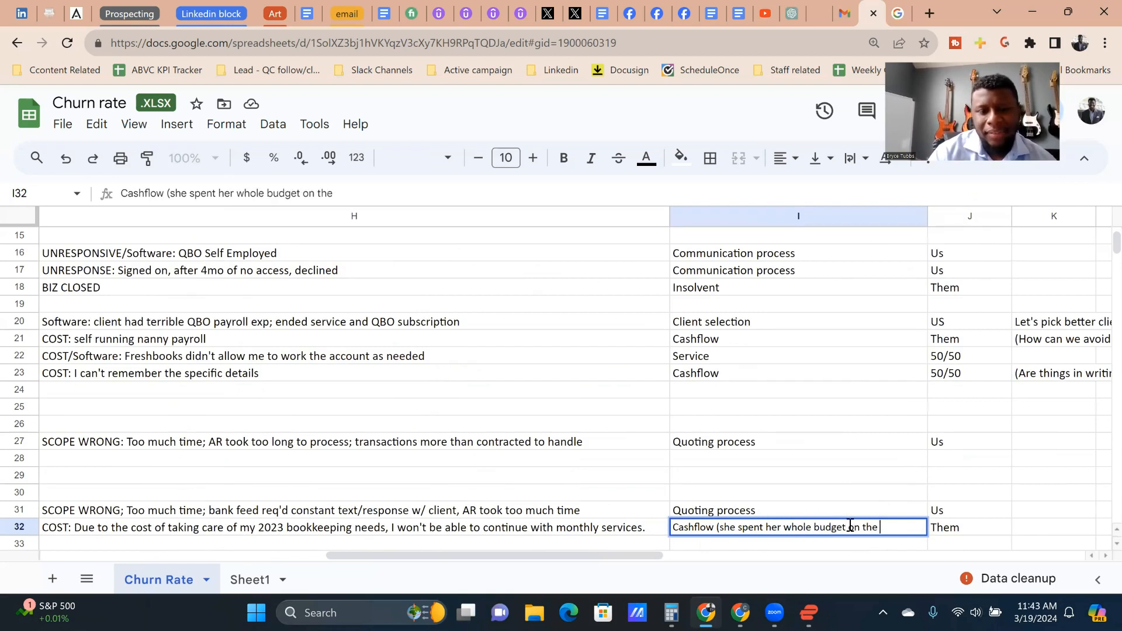
{"action": "type", "text": "cleanup)"}
{"action": "key", "text": "Return"}
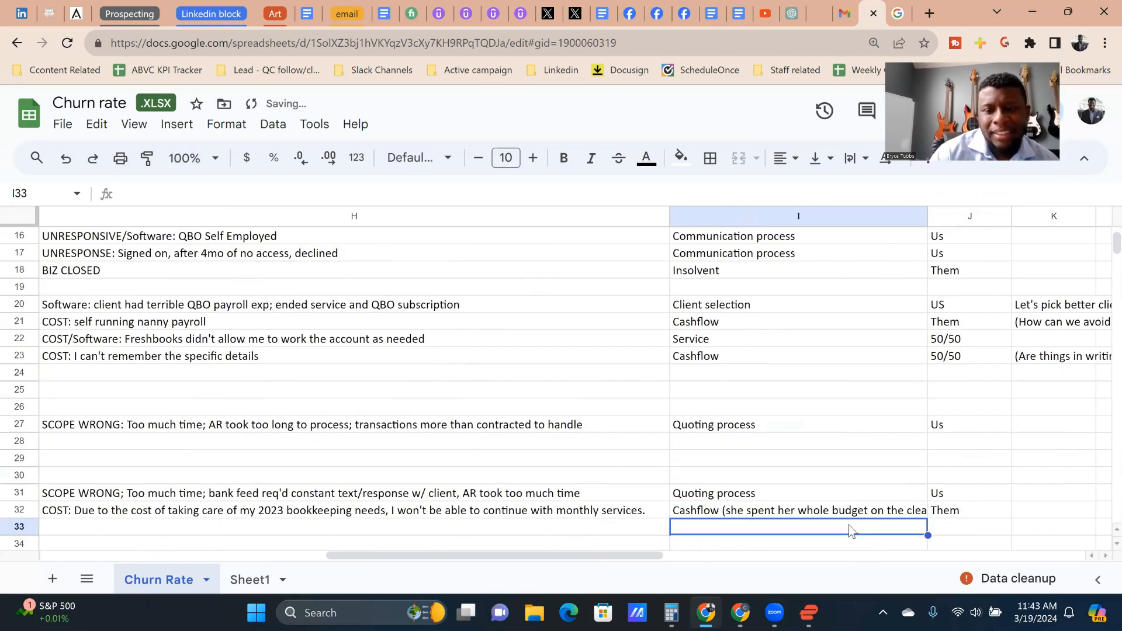
{"action": "double_click", "coordinate": [843, 514]}
{"action": "type", "text": ")"}
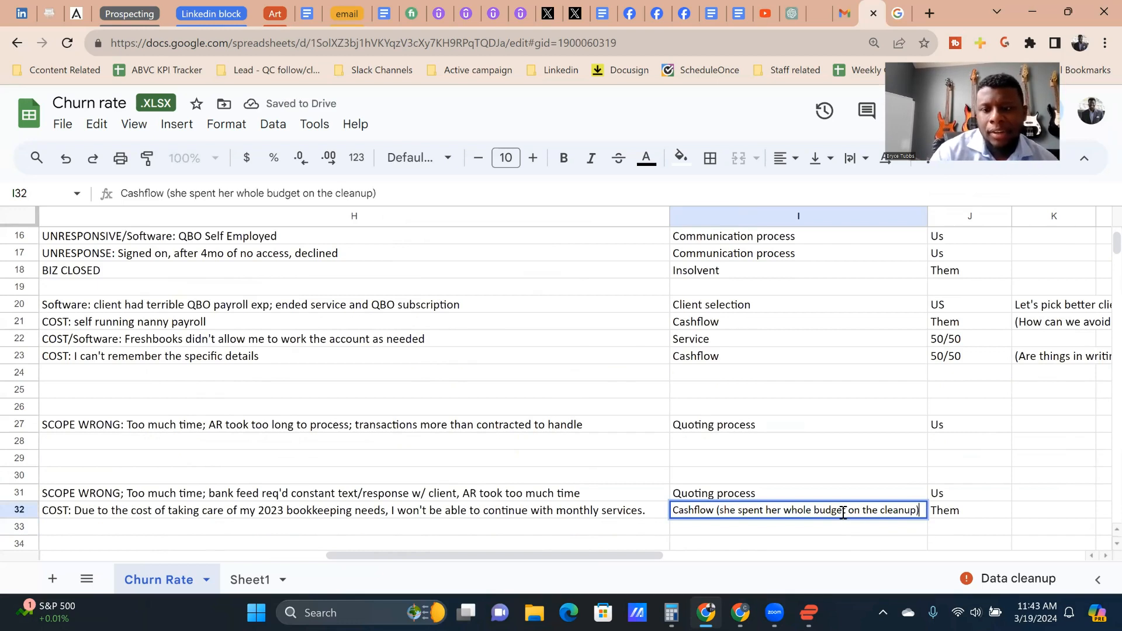
{"action": "key", "text": "Return"}
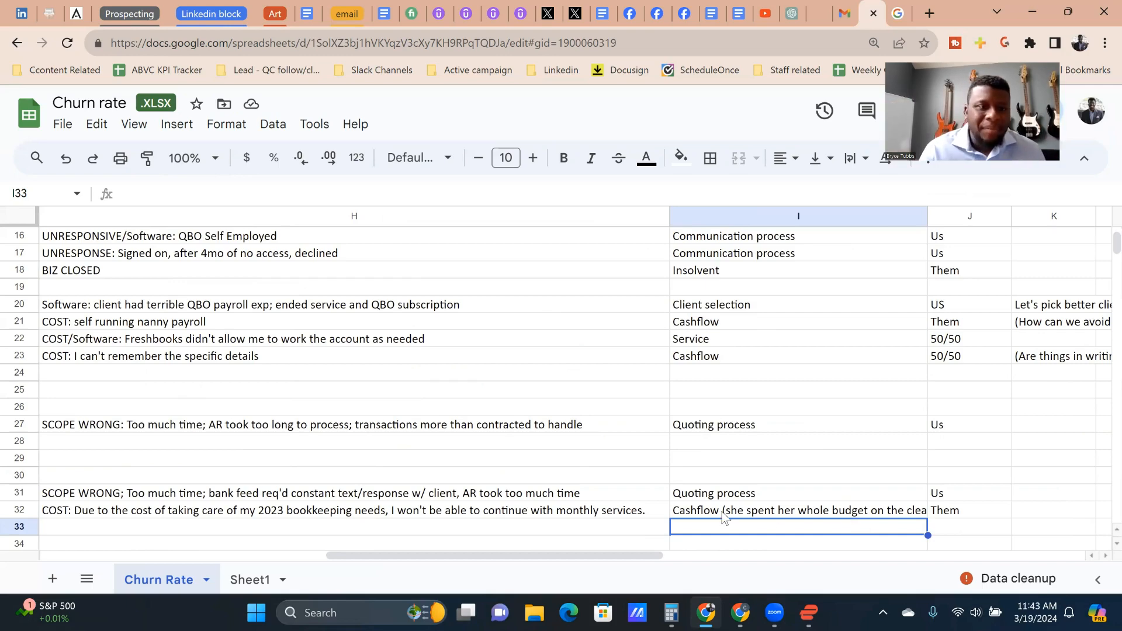
Step: Check the days retained around rows 32 to 34, then reread the row 32 reason and classification
{"action": "left_click", "coordinate": [350, 516]}
{"action": "key", "text": "Left"}
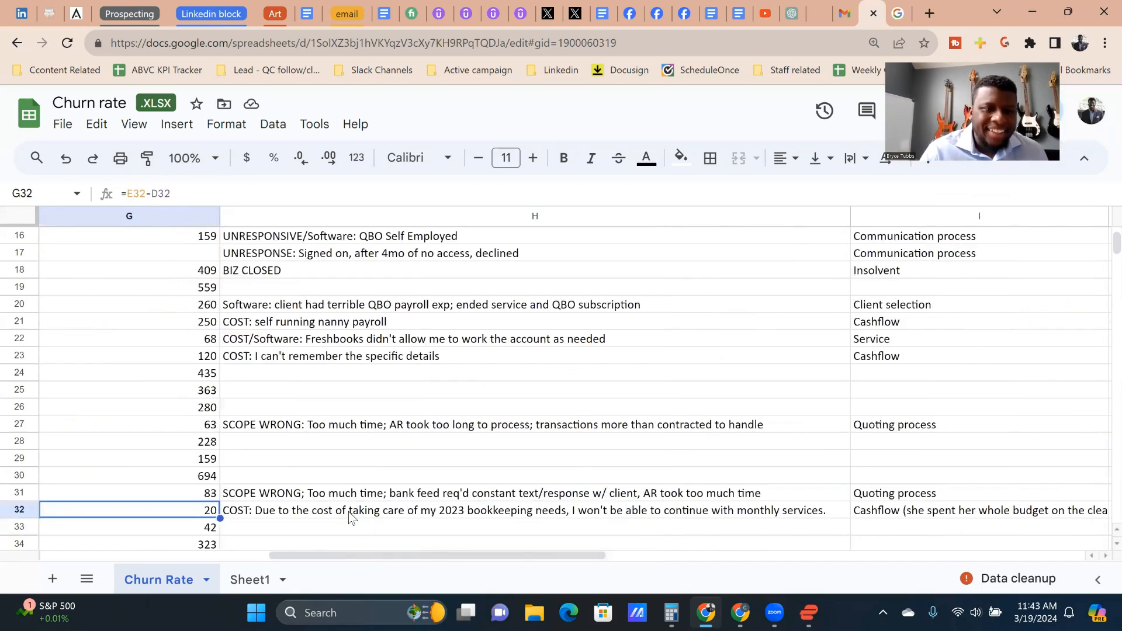
{"action": "key", "text": "Down"}
{"action": "key", "text": "Down"}
{"action": "key", "text": "Down"}
{"action": "key", "text": "Down"}
{"action": "key", "text": "Down"}
{"action": "key", "text": "Up"}
{"action": "key", "text": "Up"}
{"action": "key", "text": "Right"}
{"action": "key", "text": "Up"}
{"action": "key", "text": "Up"}
{"action": "key", "text": "Left"}
{"action": "key", "text": "Right"}
{"action": "key", "text": "Up"}
{"action": "key", "text": "Right"}
{"action": "key", "text": "Right"}
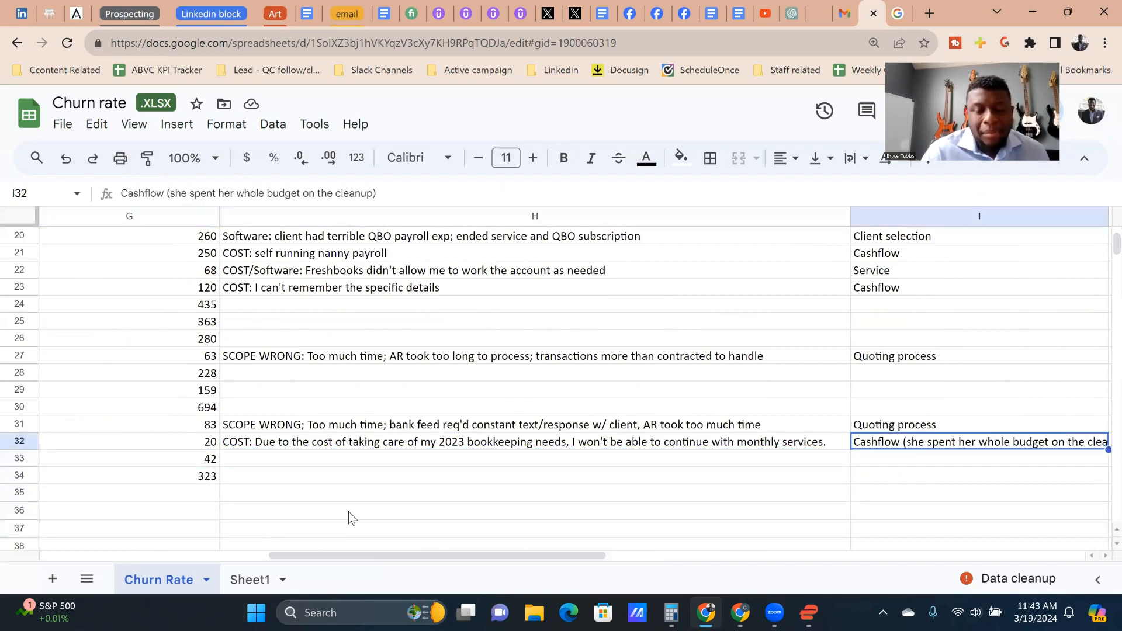
Step: Start the row 32 note in column K with "(could offer QB training to get a little more cash out of this person, or"
{"action": "key", "text": "Left"}
{"action": "key", "text": "Right"}
{"action": "key", "text": "Right"}
{"action": "key", "text": "Left"}
{"action": "key", "text": "Right"}
{"action": "key", "text": "Right"}
{"action": "key", "text": "Left"}
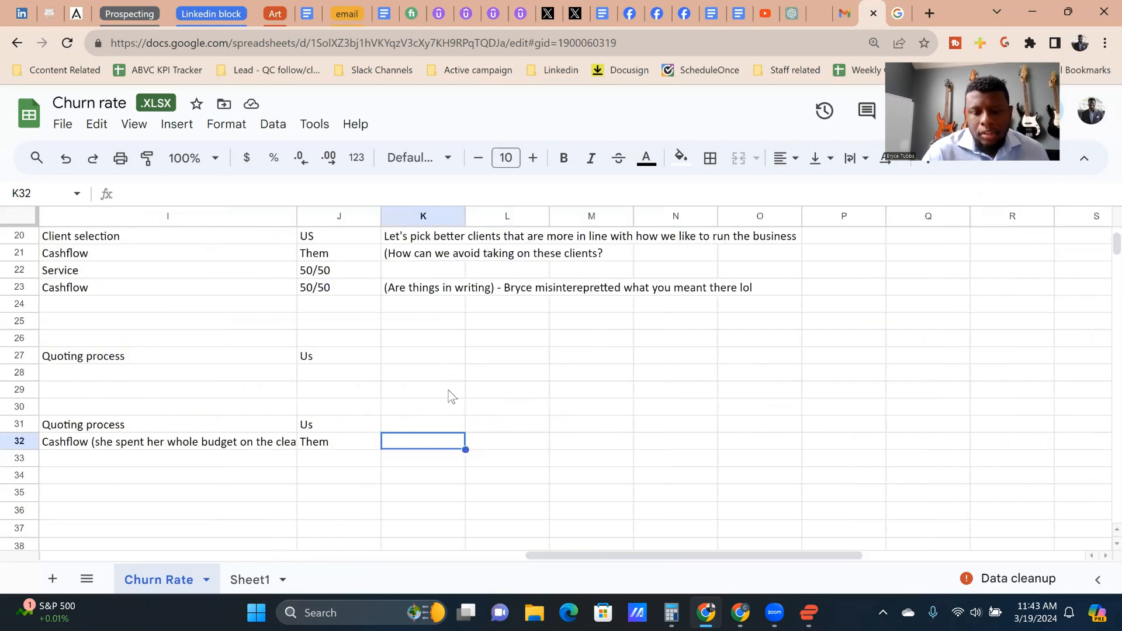
{"action": "type", "text": "("}
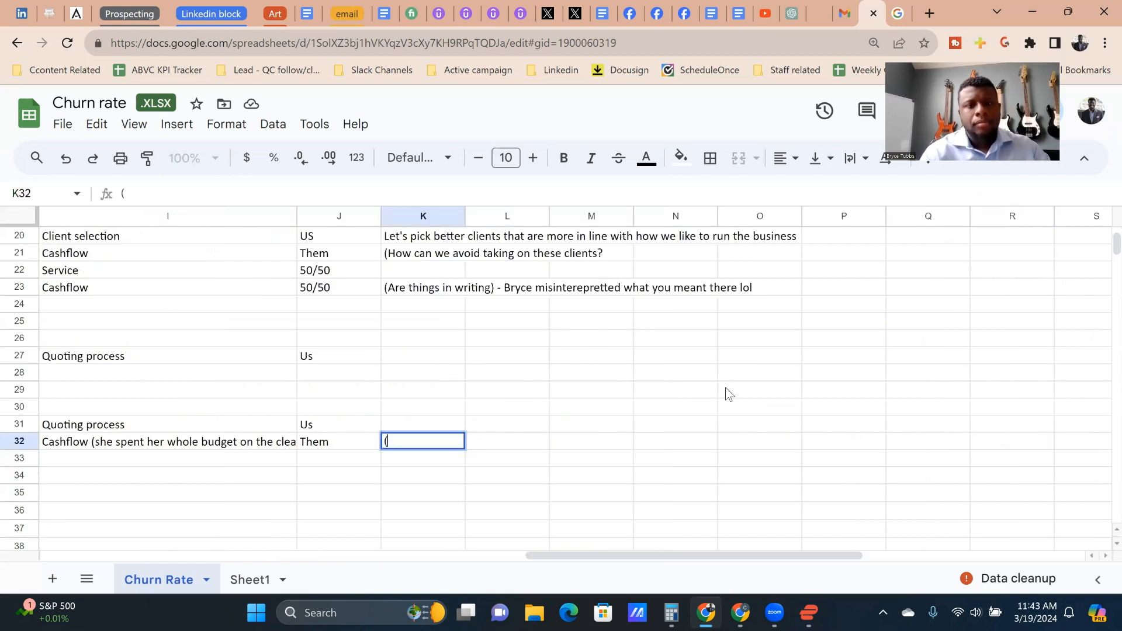
{"action": "type", "text": "could offer "}
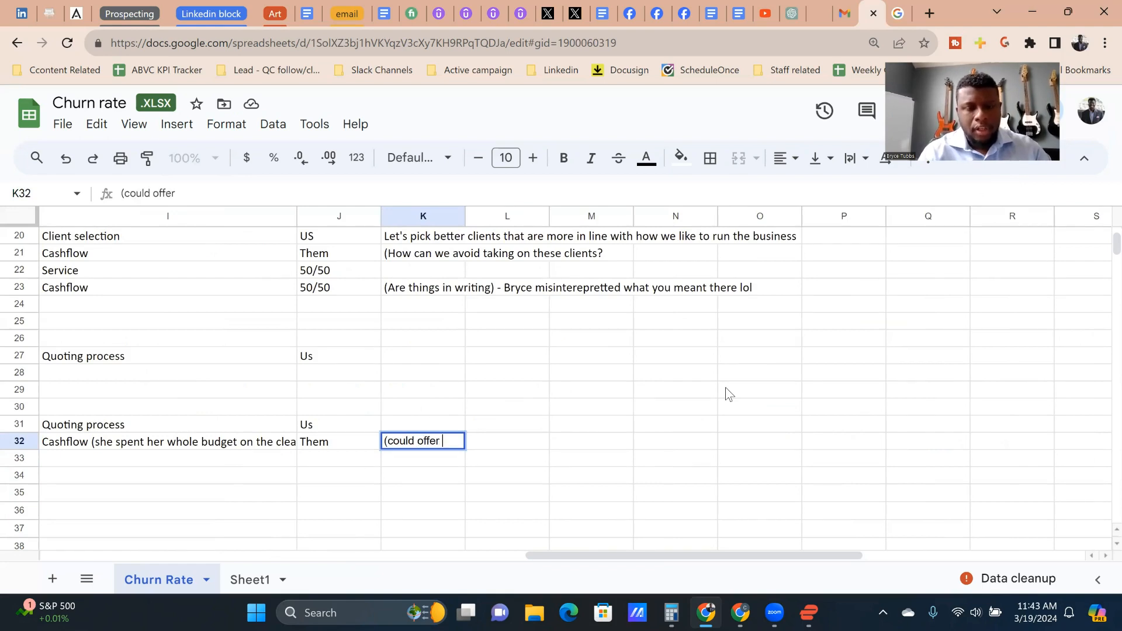
{"action": "type", "text": "QB train"}
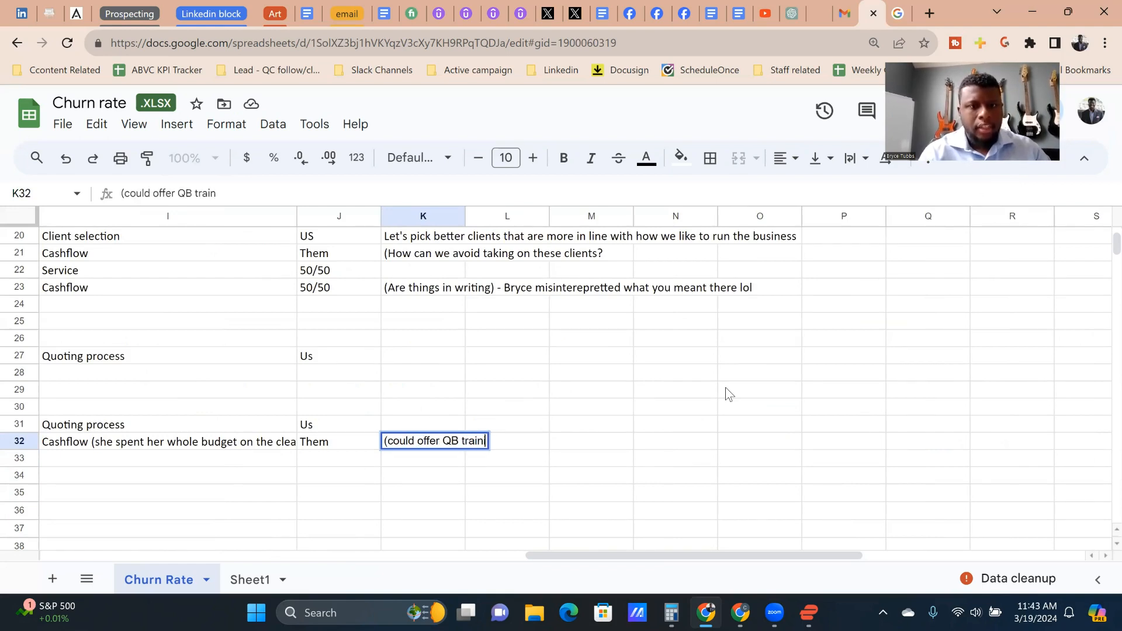
{"action": "type", "text": "ing to get a lit"}
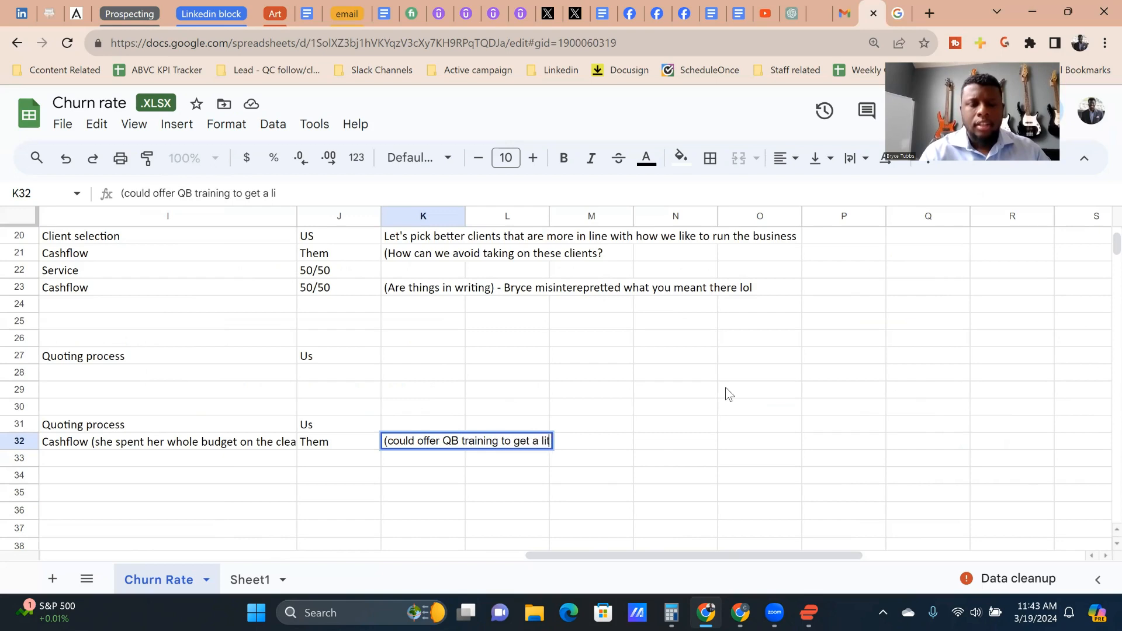
{"action": "type", "text": "tle more cash out"}
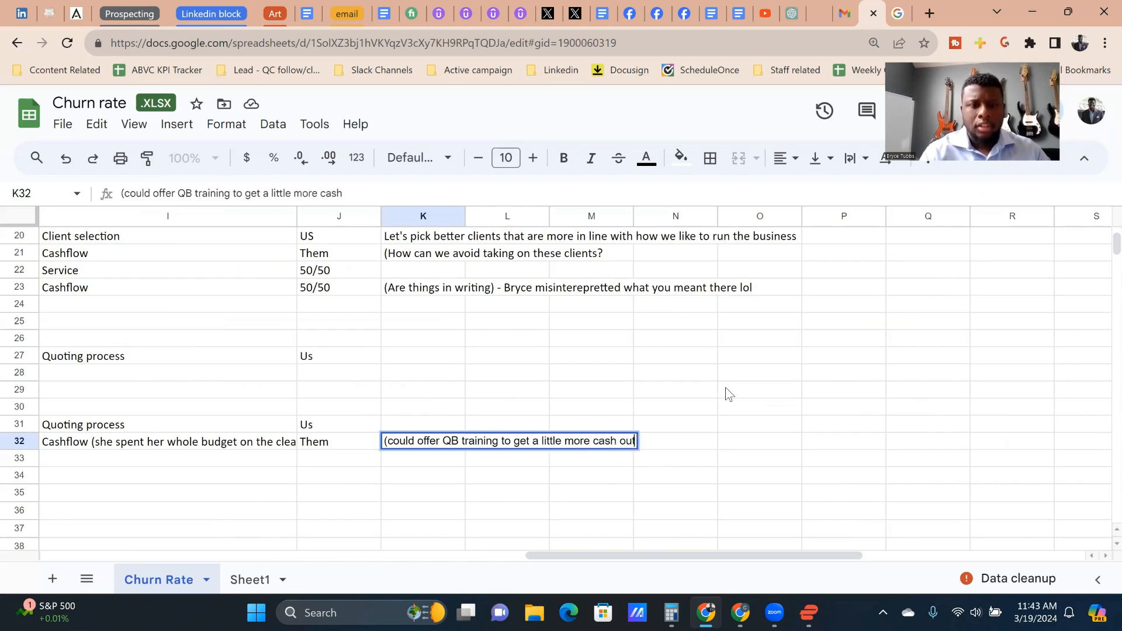
{"action": "type", "text": " of this person"}
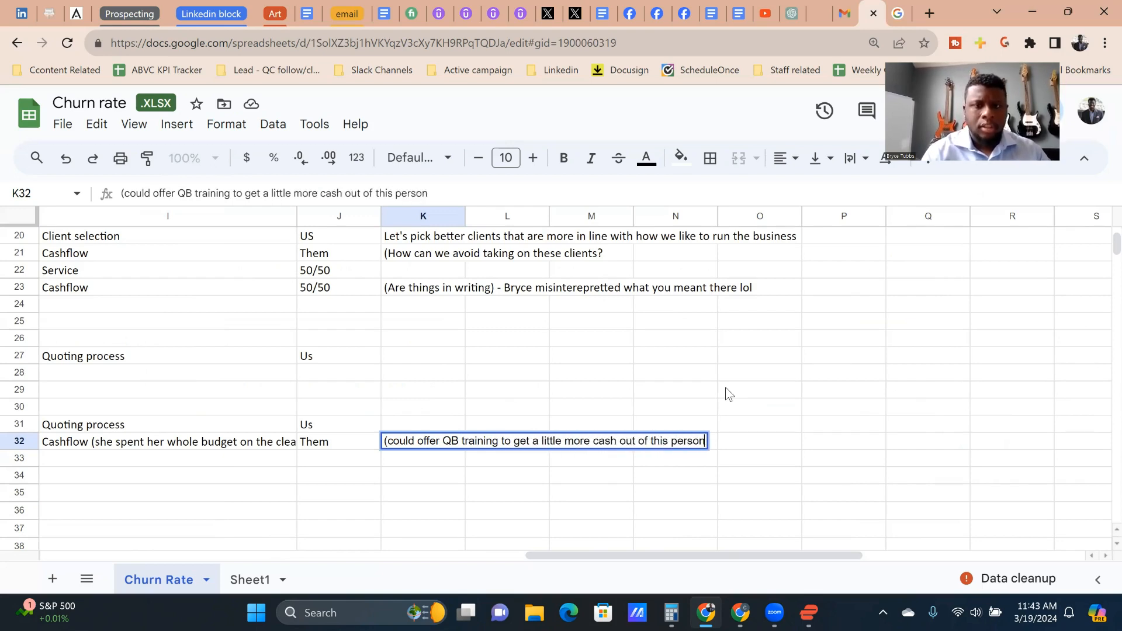
{"action": "type", "text": ", or just don"}
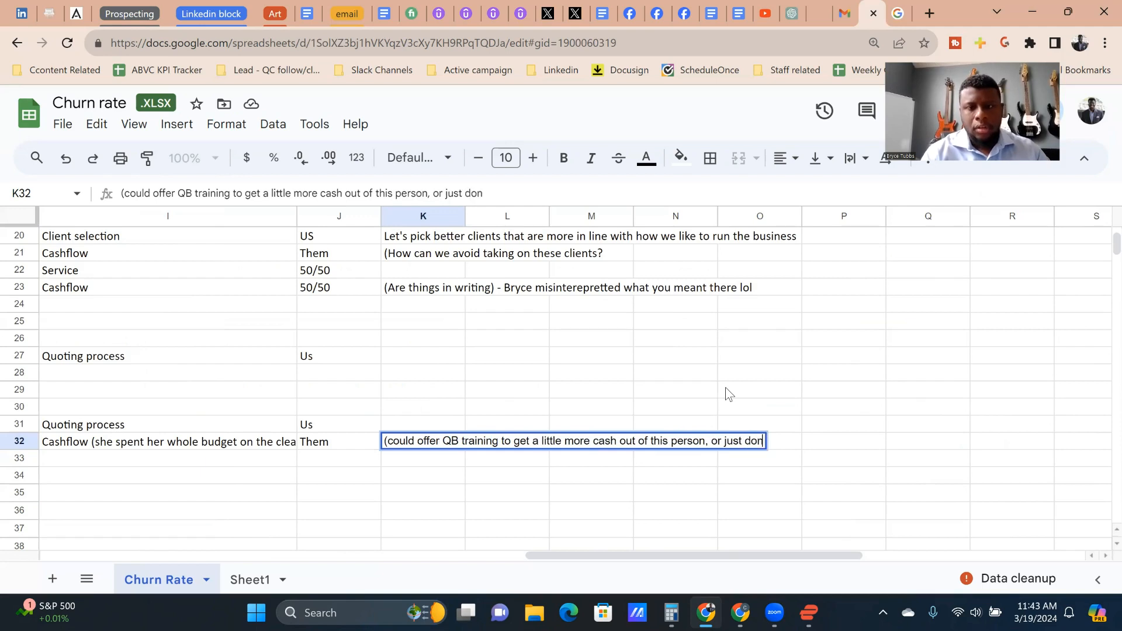
Step: Complete the row 32 note in column K with "just go into it knowing the clean up is all you will get."
{"action": "key", "text": "BackSpace"}
{"action": "key", "text": "BackSpace"}
{"action": "key", "text": "BackSpace"}
{"action": "type", "text": "go into it "}
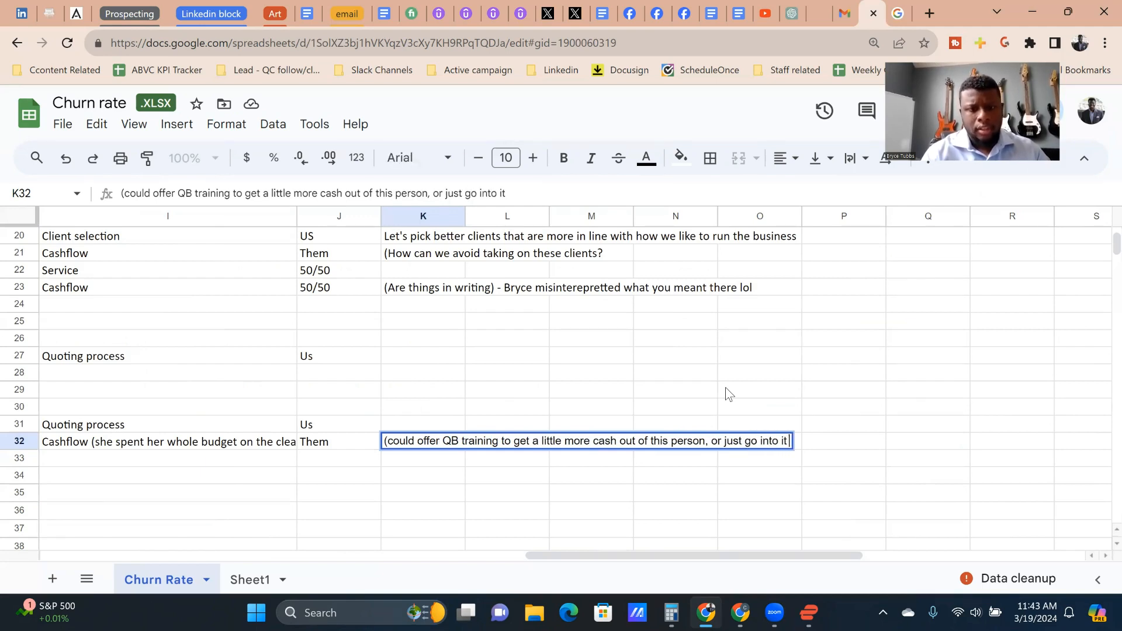
{"action": "type", "text": "knowing the clea"}
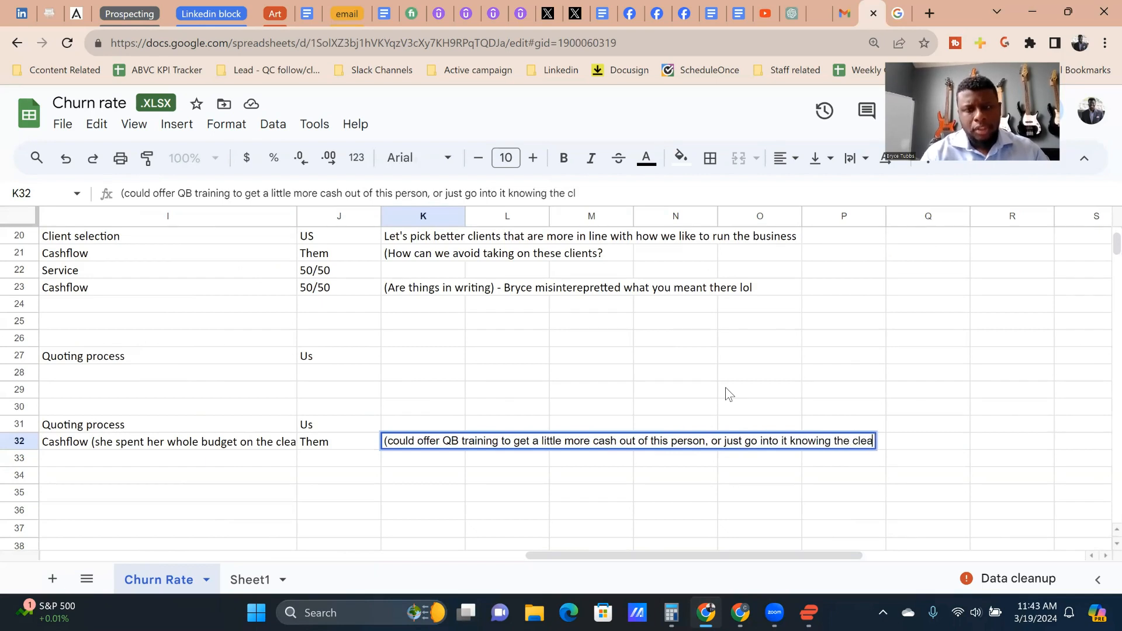
{"action": "type", "text": "n up is "}
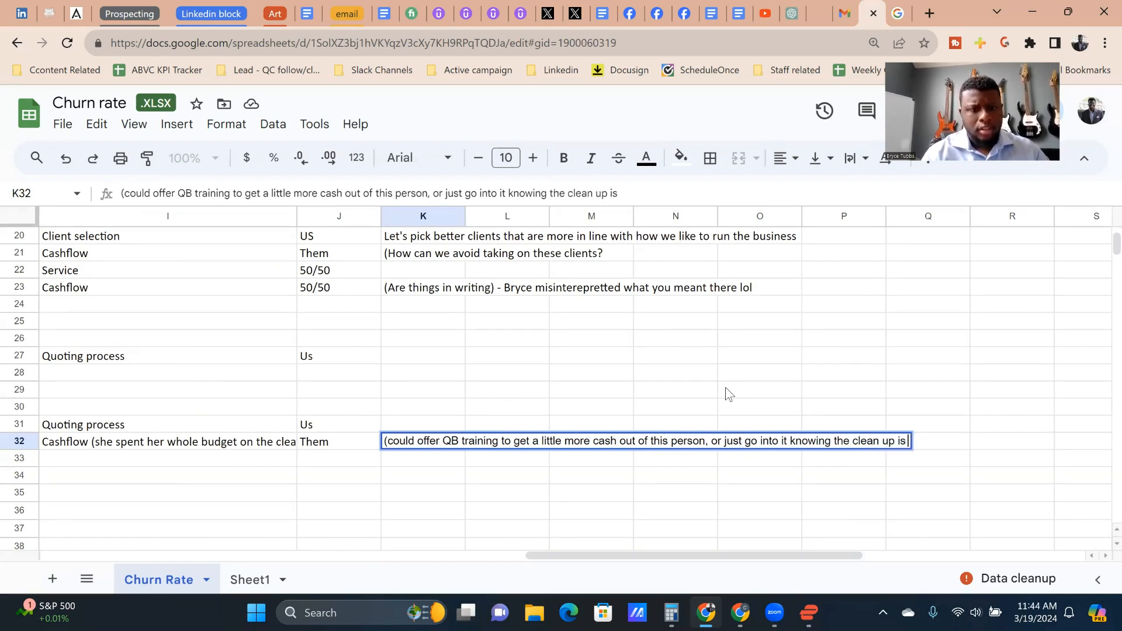
{"action": "type", "text": "all you will get."}
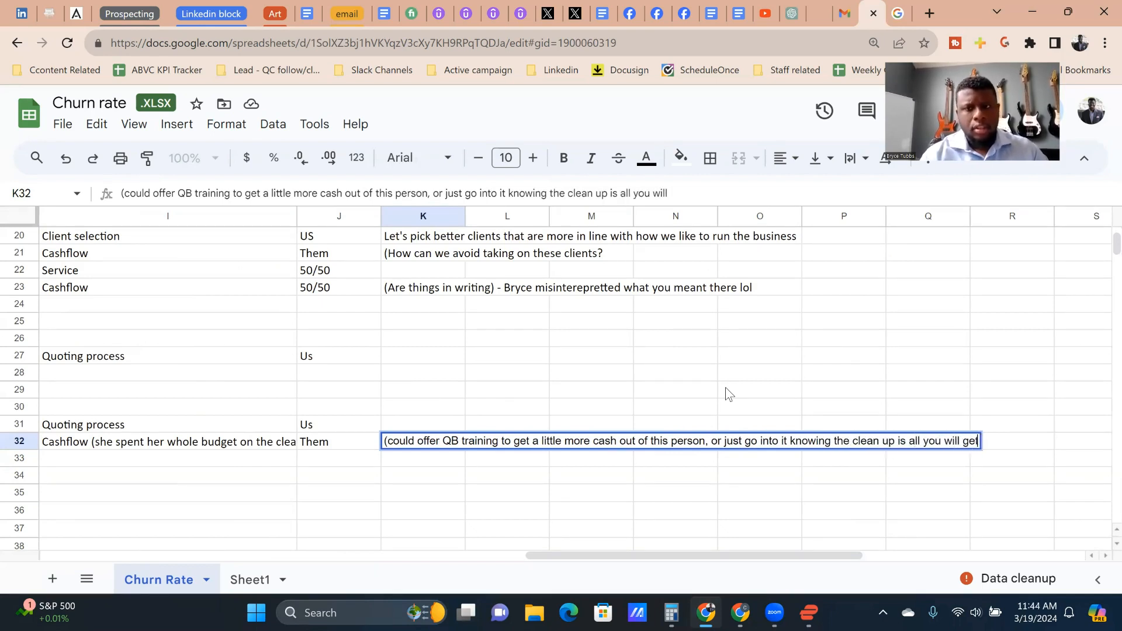
{"action": "key", "text": "Return"}
Step: Look up the client names and service dates of the departures in rows 31 and 32
{"action": "key", "text": "Up"}
{"action": "key", "text": "Left"}
{"action": "key", "text": "Left"}
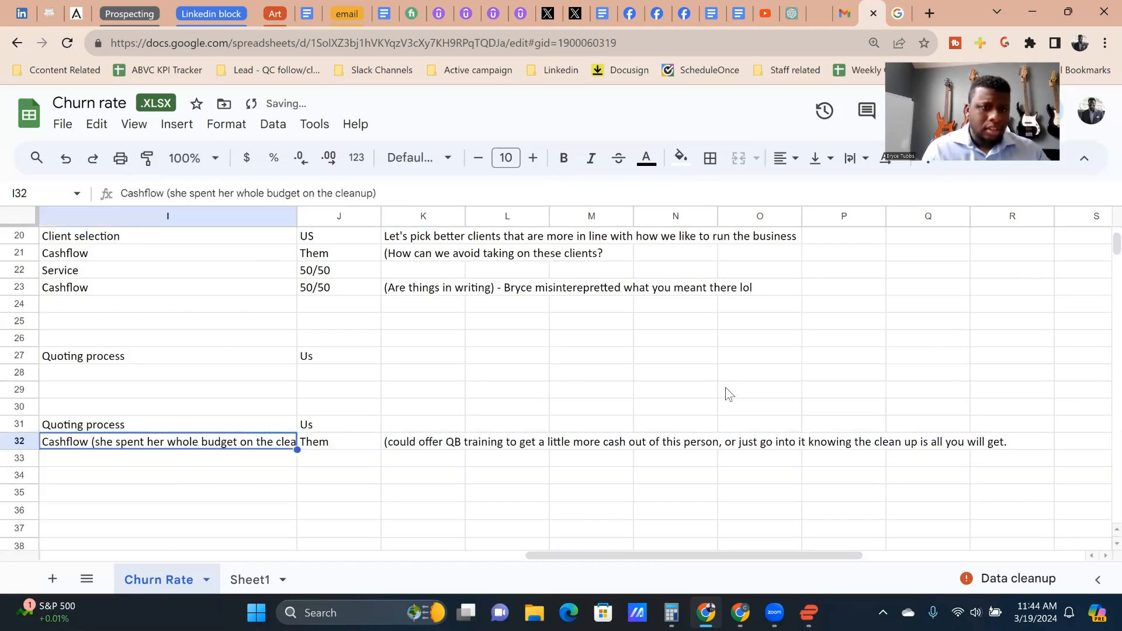
{"action": "key", "text": "Left"}
{"action": "key", "text": "Home"}
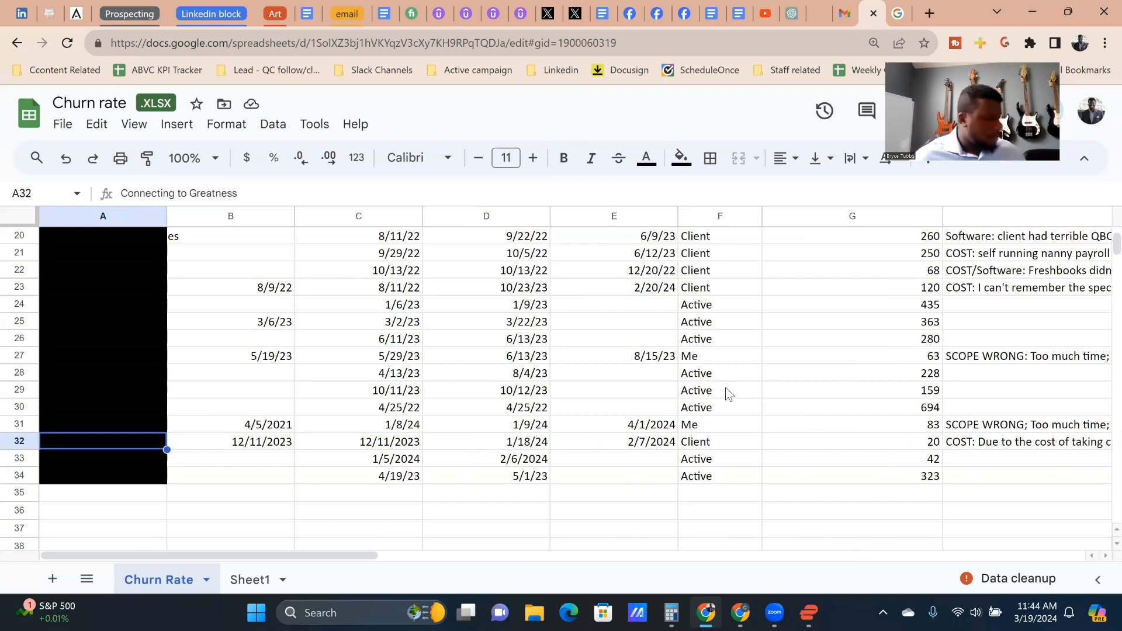
{"action": "key", "text": "Up"}
{"action": "key", "text": "Down"}
{"action": "key", "text": "Up"}
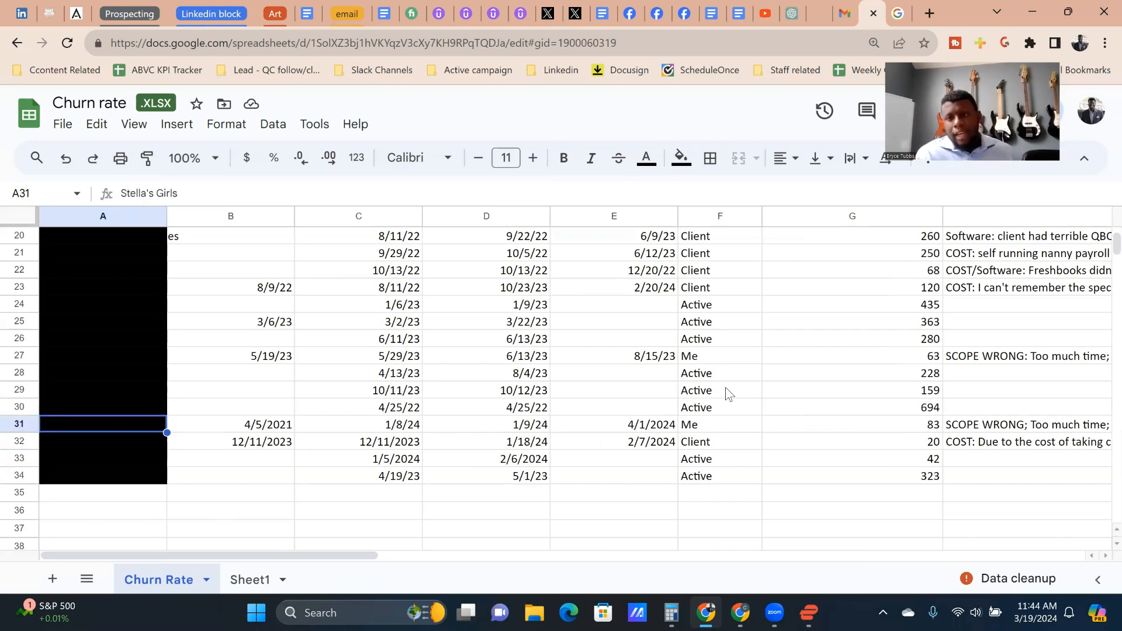
Step: Scan the dates, statuses and days retained in the preceding rows, returning to the row 32 reason for leaving
{"action": "key", "text": "Right"}
{"action": "key", "text": "Up"}
{"action": "key", "text": "Up"}
{"action": "key", "text": "Up"}
{"action": "key", "text": "Up"}
{"action": "key", "text": "Up"}
{"action": "key", "text": "Up"}
{"action": "key", "text": "Up"}
{"action": "key", "text": "Up"}
{"action": "key", "text": "Up"}
{"action": "key", "text": "Up"}
{"action": "key", "text": "Up"}
{"action": "key", "text": "Up"}
{"action": "key", "text": "Up"}
{"action": "key", "text": "Up"}
{"action": "key", "text": "Up"}
{"action": "key", "text": "Up"}
{"action": "key", "text": "Up"}
{"action": "key", "text": "Up"}
{"action": "key", "text": "Up"}
{"action": "key", "text": "Up"}
{"action": "key", "text": "Up"}
{"action": "key", "text": "Down"}
{"action": "key", "text": "Down"}
{"action": "key", "text": "Down"}
{"action": "key", "text": "Down"}
{"action": "key", "text": "Down"}
{"action": "key", "text": "Down"}
{"action": "key", "text": "Down"}
{"action": "key", "text": "Down"}
{"action": "key", "text": "Down"}
{"action": "key", "text": "Down"}
{"action": "key", "text": "Down"}
{"action": "key", "text": "Down"}
{"action": "key", "text": "Down"}
{"action": "key", "text": "Down"}
{"action": "key", "text": "Down"}
{"action": "key", "text": "Down"}
{"action": "key", "text": "Down"}
{"action": "key", "text": "Down"}
{"action": "key", "text": "Down"}
{"action": "key", "text": "Down"}
{"action": "key", "text": "Right"}
{"action": "key", "text": "Right"}
{"action": "key", "text": "Right"}
{"action": "key", "text": "Right"}
{"action": "key", "text": "Right"}
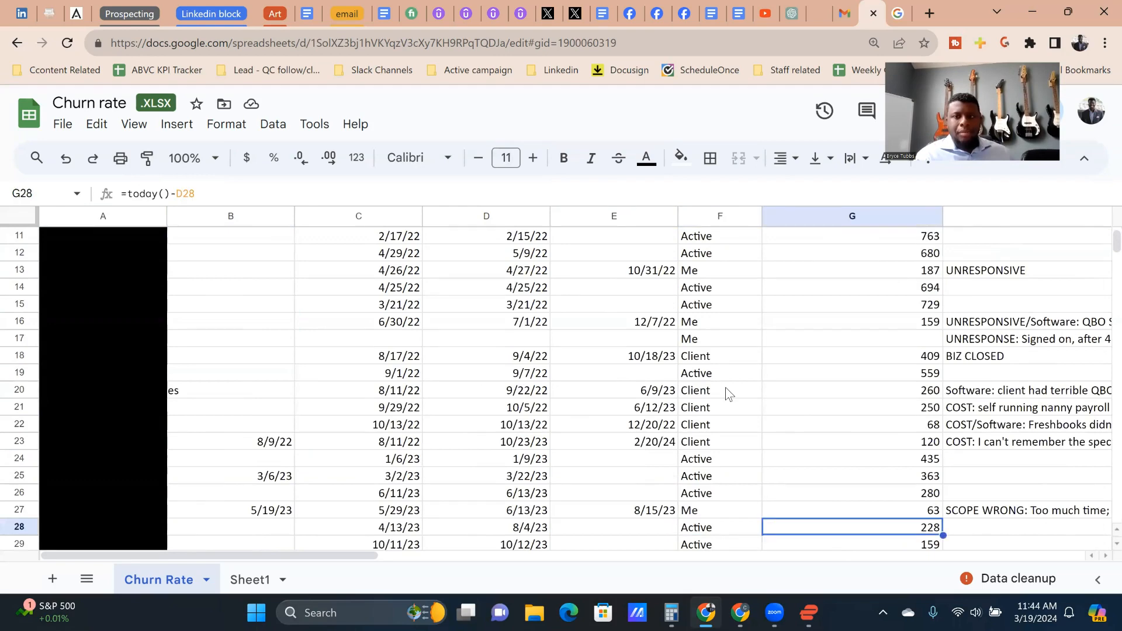
{"action": "key", "text": "Right"}
{"action": "key", "text": "Down"}
{"action": "key", "text": "Down"}
{"action": "key", "text": "Down"}
{"action": "key", "text": "Down"}
{"action": "key", "text": "Down"}
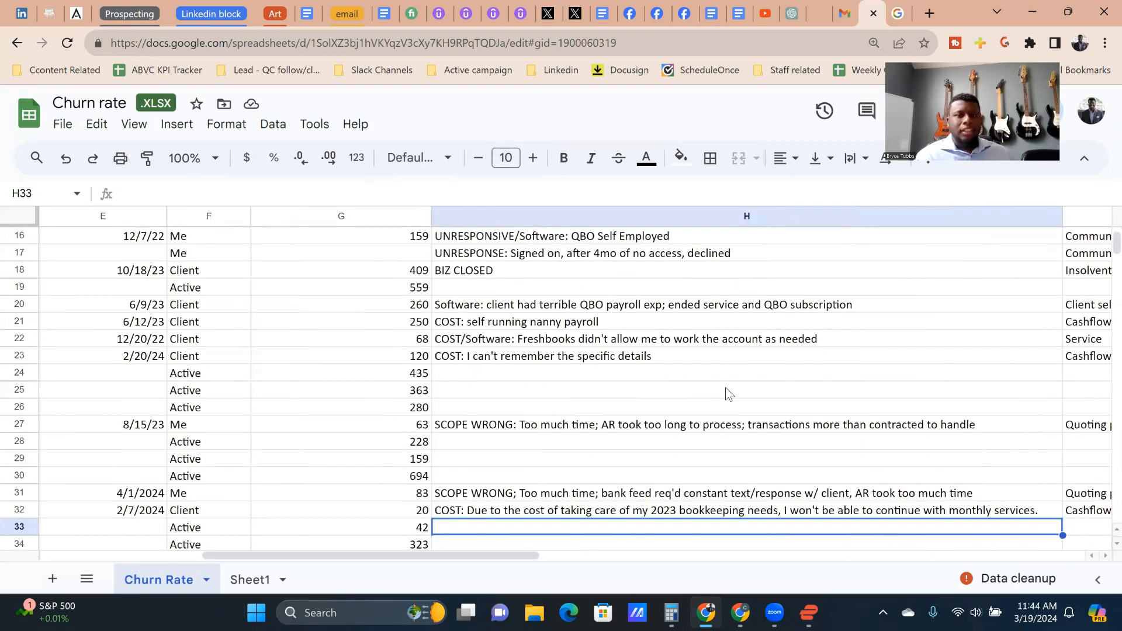
{"action": "key", "text": "Up"}
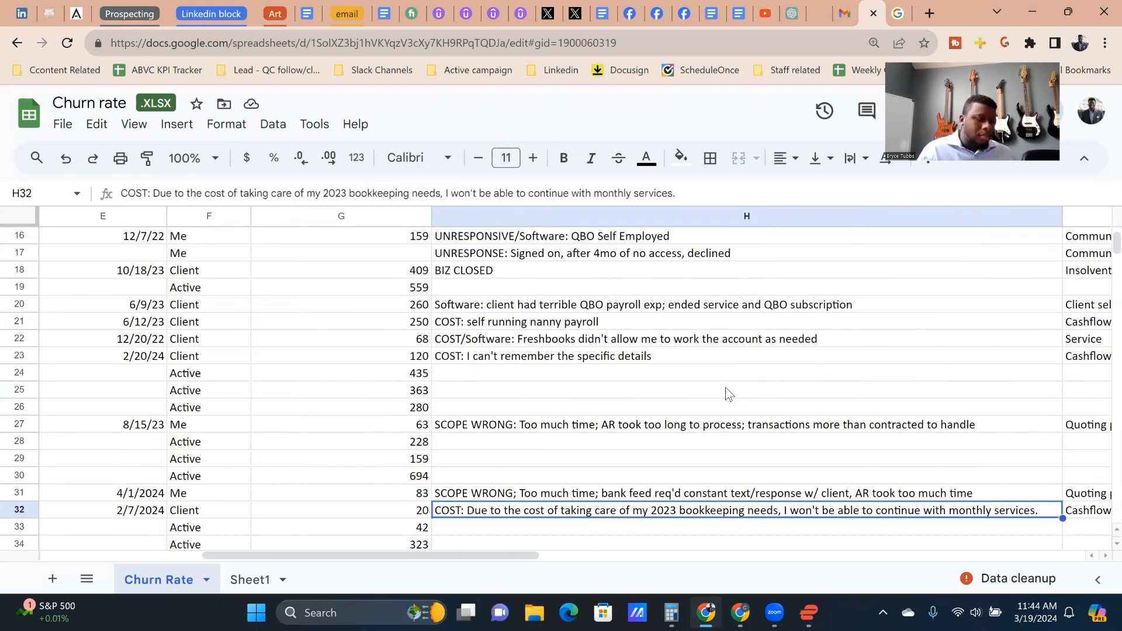
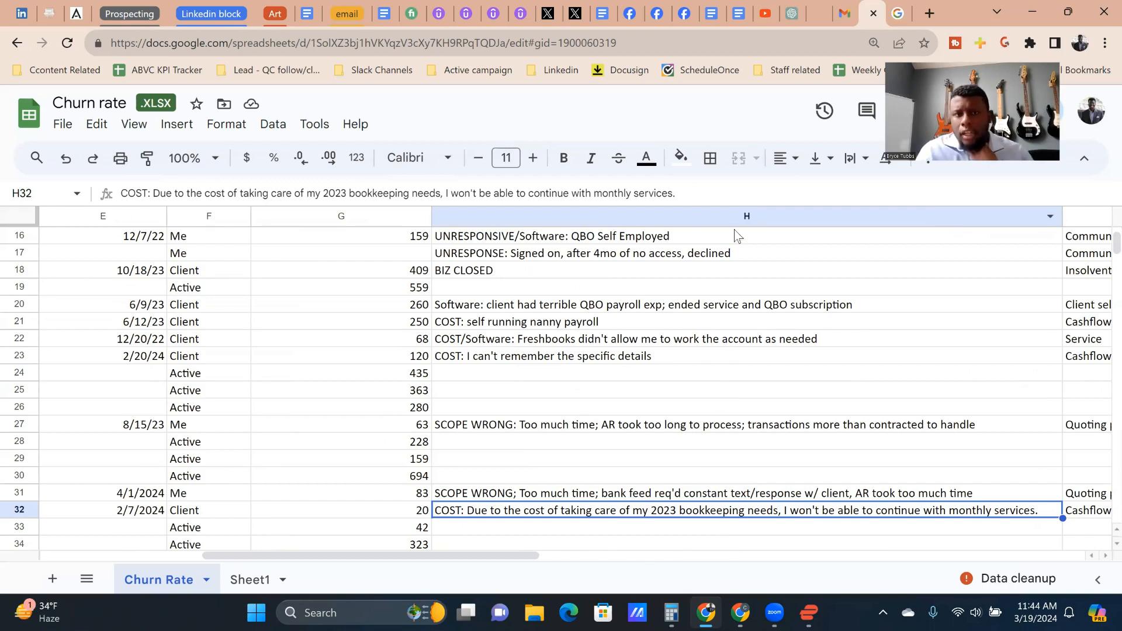
Step: Review the reasons for leaving and their classifications from row 32 back up to the first client row
{"action": "left_click", "coordinate": [714, 430]}
{"action": "key", "text": "Up"}
{"action": "key", "text": "Up"}
{"action": "key", "text": "Up"}
{"action": "key", "text": "Up"}
{"action": "key", "text": "Up"}
{"action": "key", "text": "Up"}
{"action": "key", "text": "Up"}
{"action": "key", "text": "Up"}
{"action": "key", "text": "Up"}
{"action": "key", "text": "Up"}
{"action": "key", "text": "Up"}
{"action": "key", "text": "Up"}
{"action": "key", "text": "Up"}
{"action": "key", "text": "Up"}
{"action": "key", "text": "Up"}
{"action": "key", "text": "Up"}
{"action": "key", "text": "Up"}
{"action": "key", "text": "Up"}
{"action": "key", "text": "Up"}
{"action": "key", "text": "Up"}
{"action": "key", "text": "Up"}
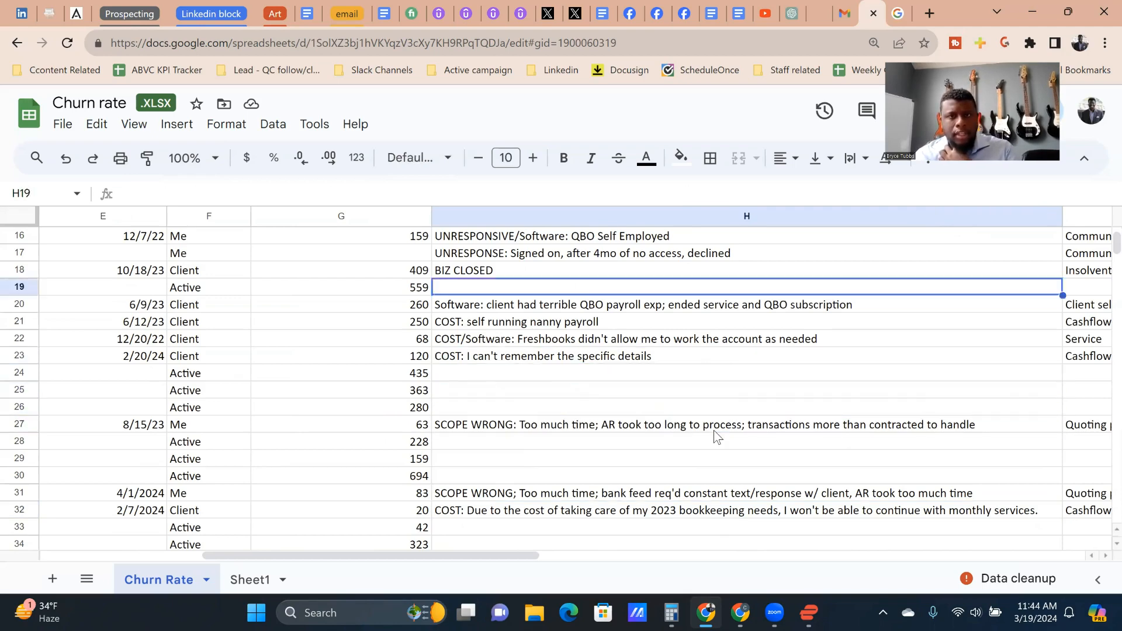
{"action": "key", "text": "Right"}
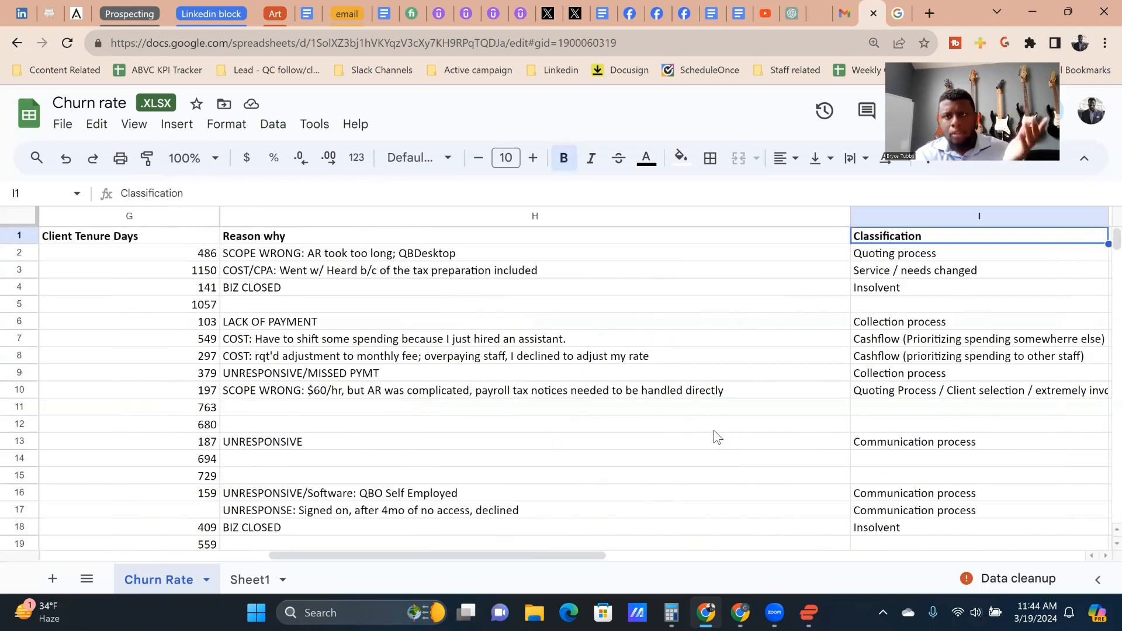
{"action": "key", "text": "Down"}
{"action": "key", "text": "Left"}
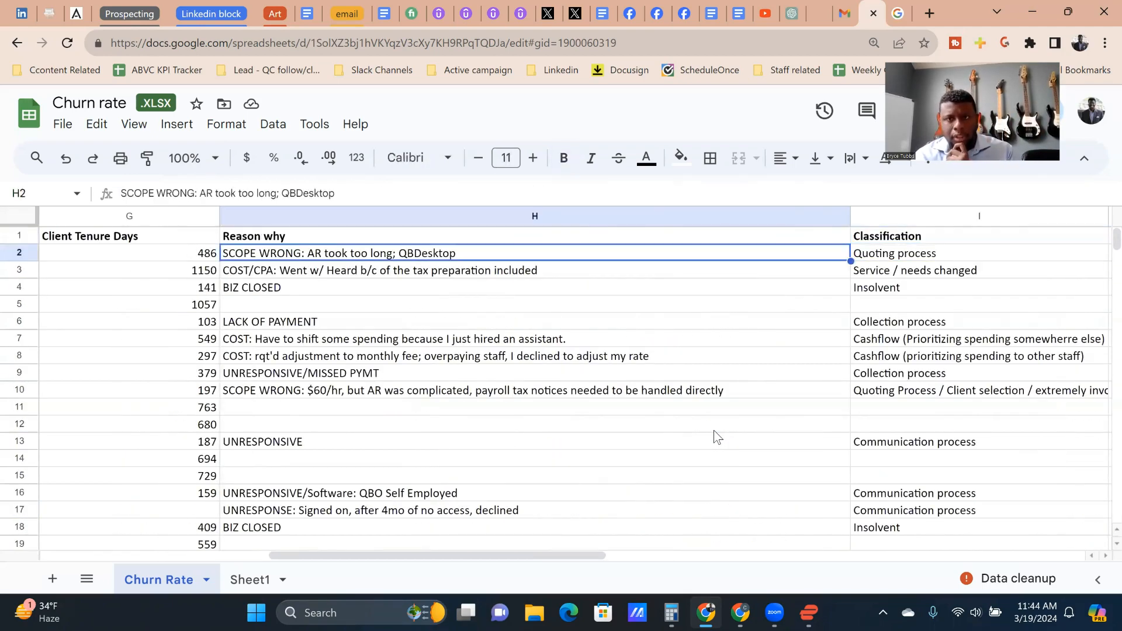
Step: Return to the Client name header in A1 to view the contract dates, initiators and tenure of the earliest clients
{"action": "key", "text": "Up"}
{"action": "key", "text": "Left"}
{"action": "key", "text": "Left"}
{"action": "key", "text": "Left"}
{"action": "key", "text": "Left"}
{"action": "key", "text": "Left"}
{"action": "key", "text": "Left"}
{"action": "key", "text": "Left"}
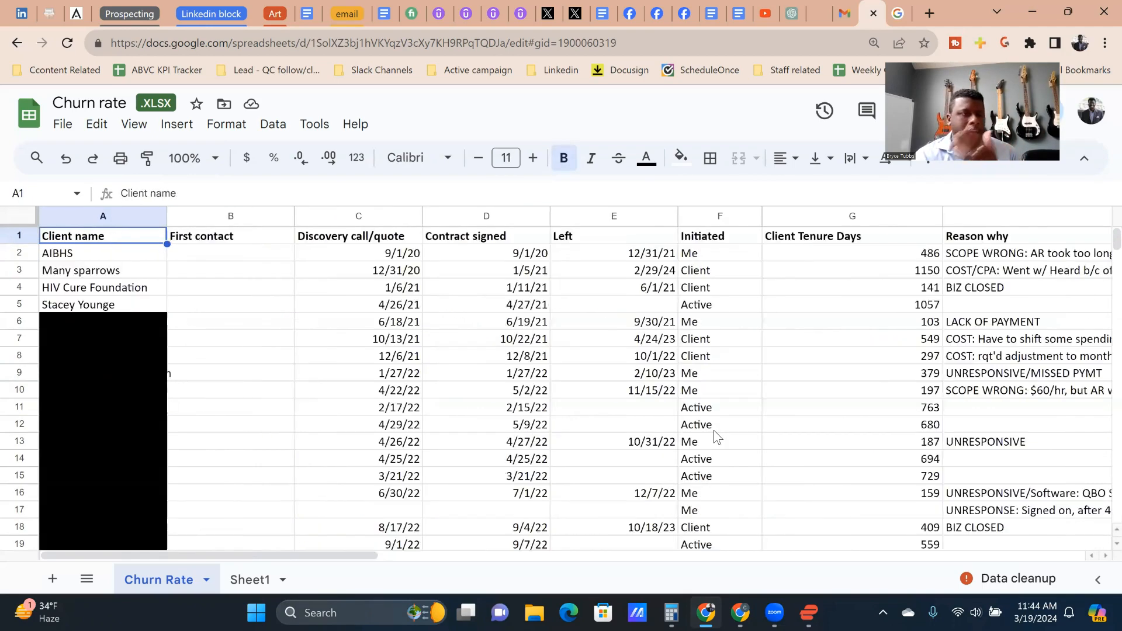
{"action": "key", "text": "Down"}
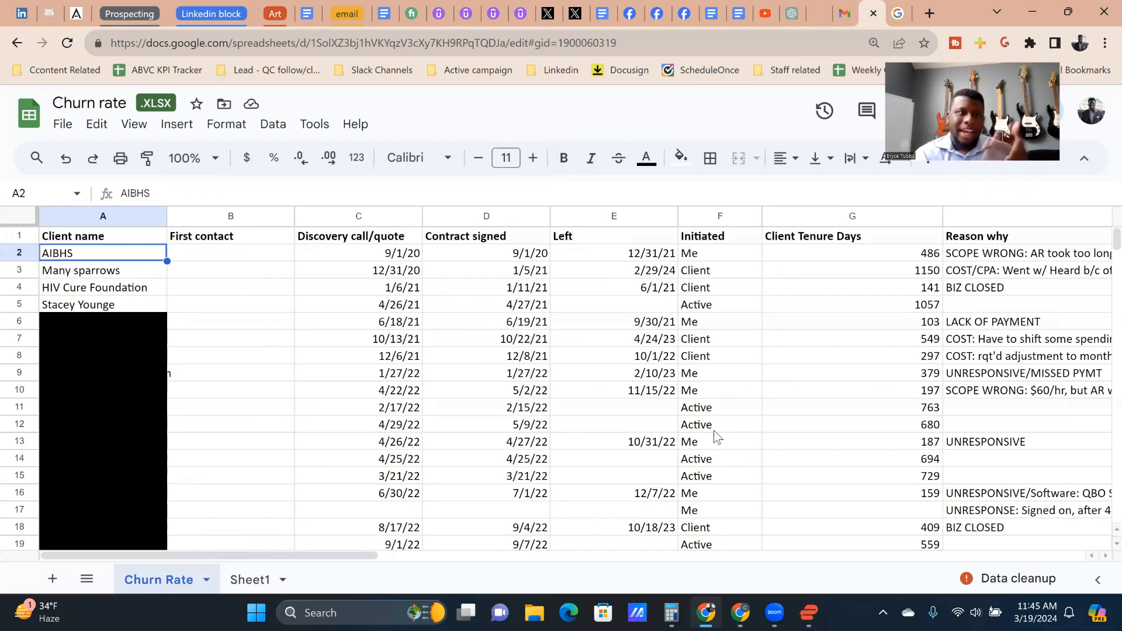
{"action": "key", "text": "Right"}
{"action": "key", "text": "Up"}
{"action": "key", "text": "Down"}
{"action": "key", "text": "Left"}
{"action": "key", "text": "Up"}
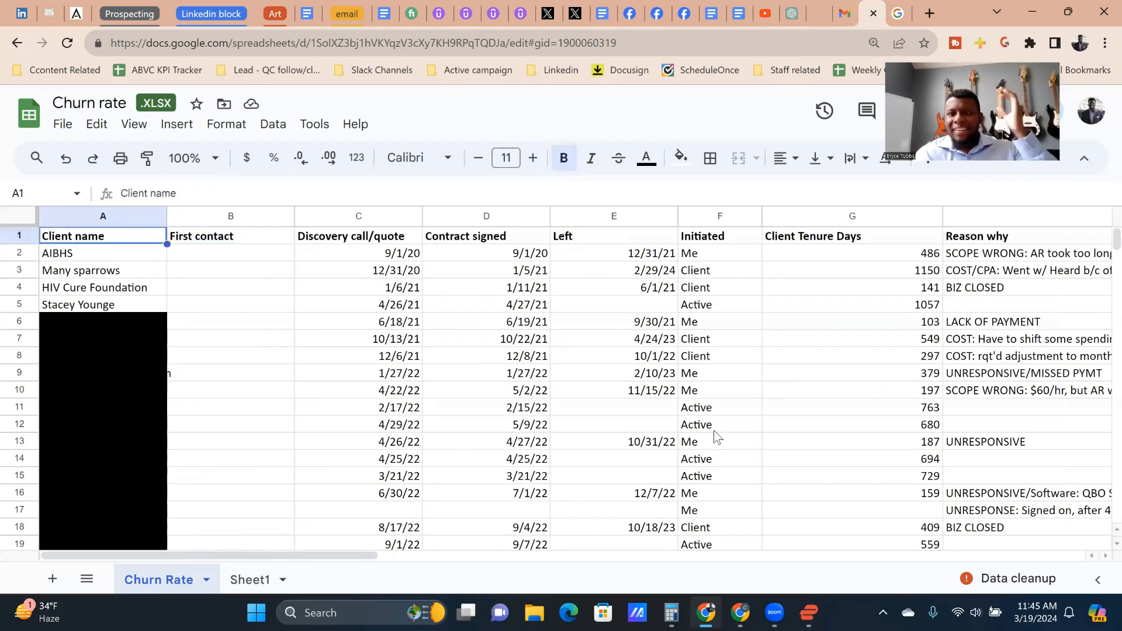